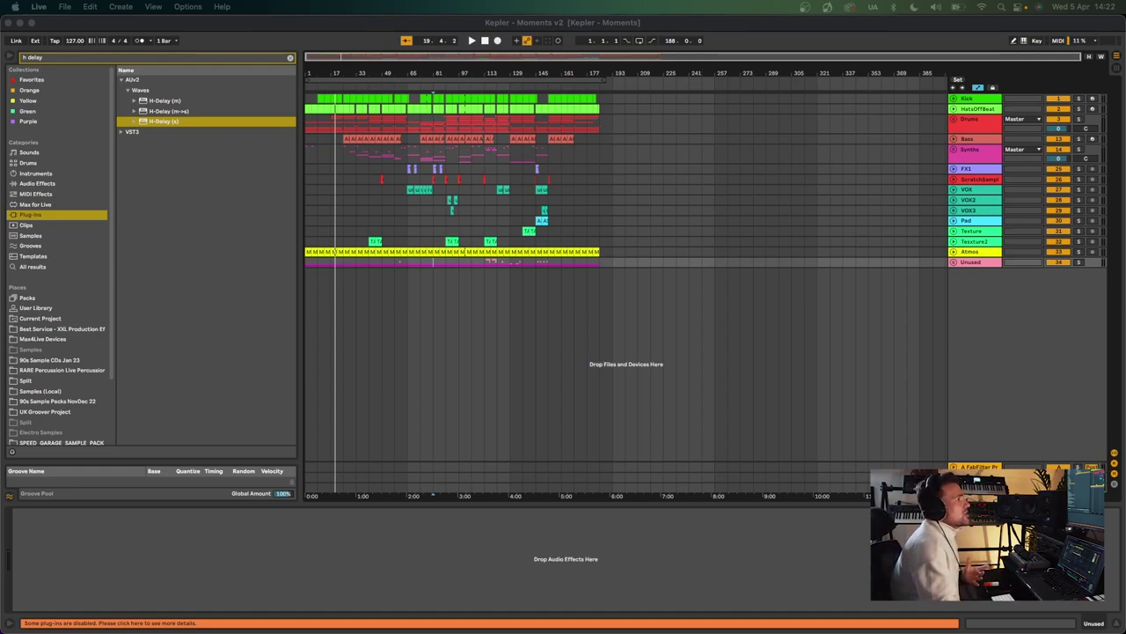
# Step: Look over the tracks inside the Synths group, fold the group again and save the set
pyautogui.click(954, 153)
pyautogui.click(953, 152)
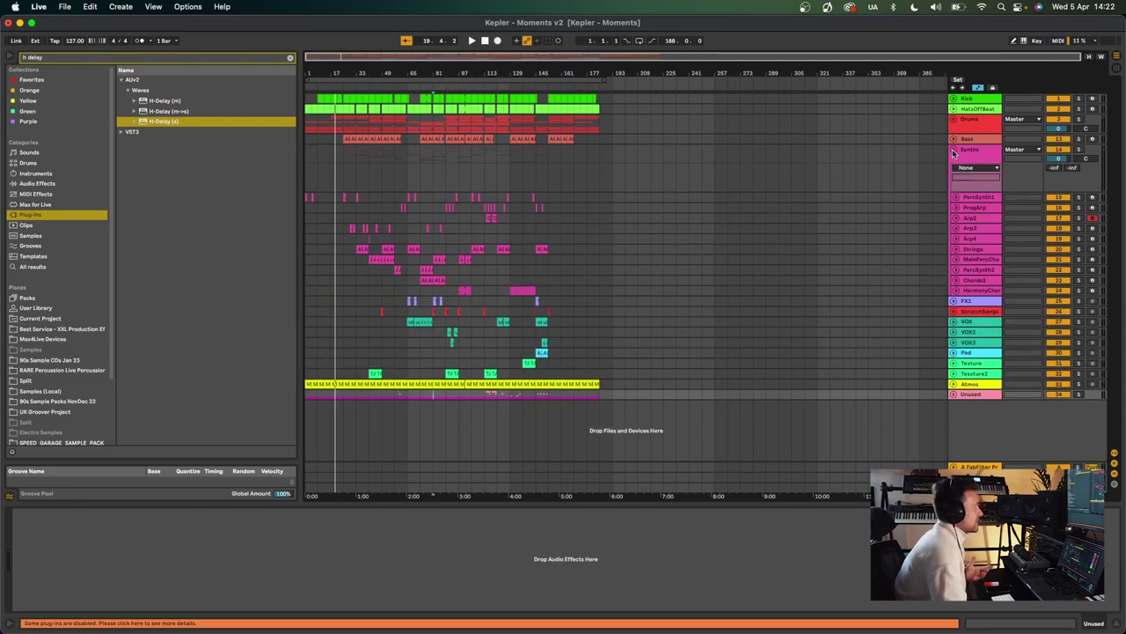
pyautogui.click(954, 153)
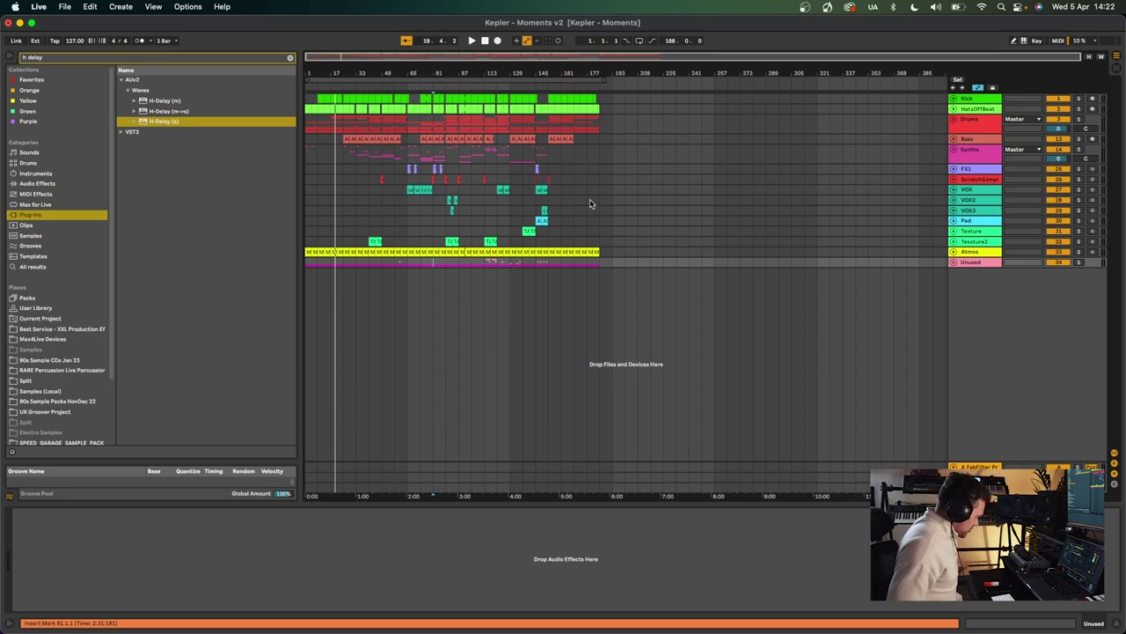
pyautogui.press('cmd+s')
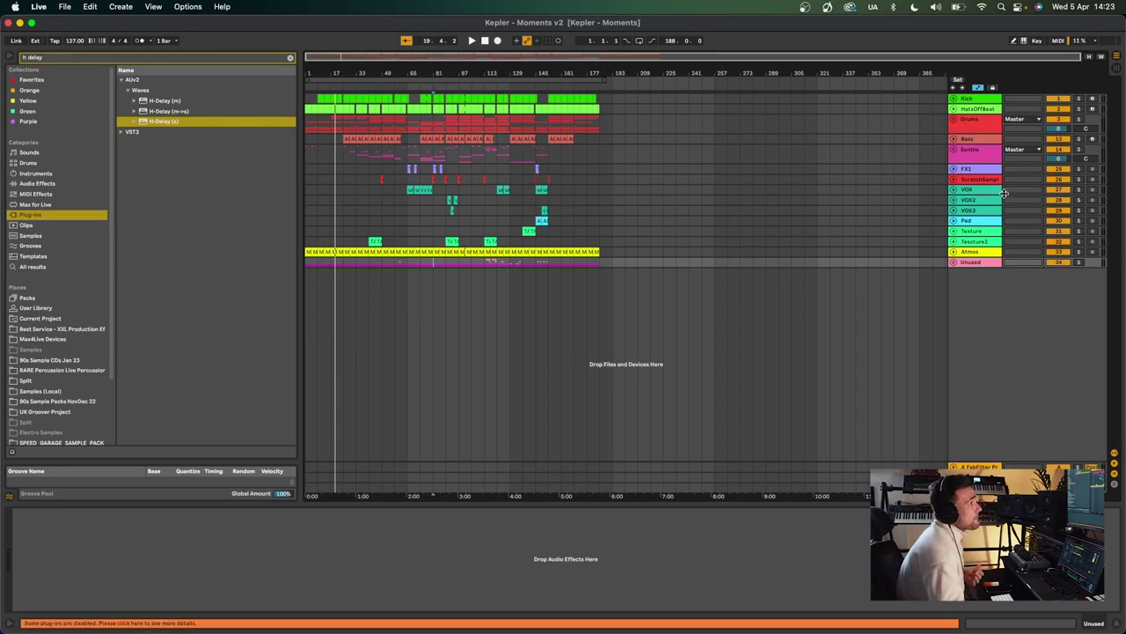
# Step: Unfold the Drums and Synths groups and look over the arrangement's individual tracks
pyautogui.click(953, 118)
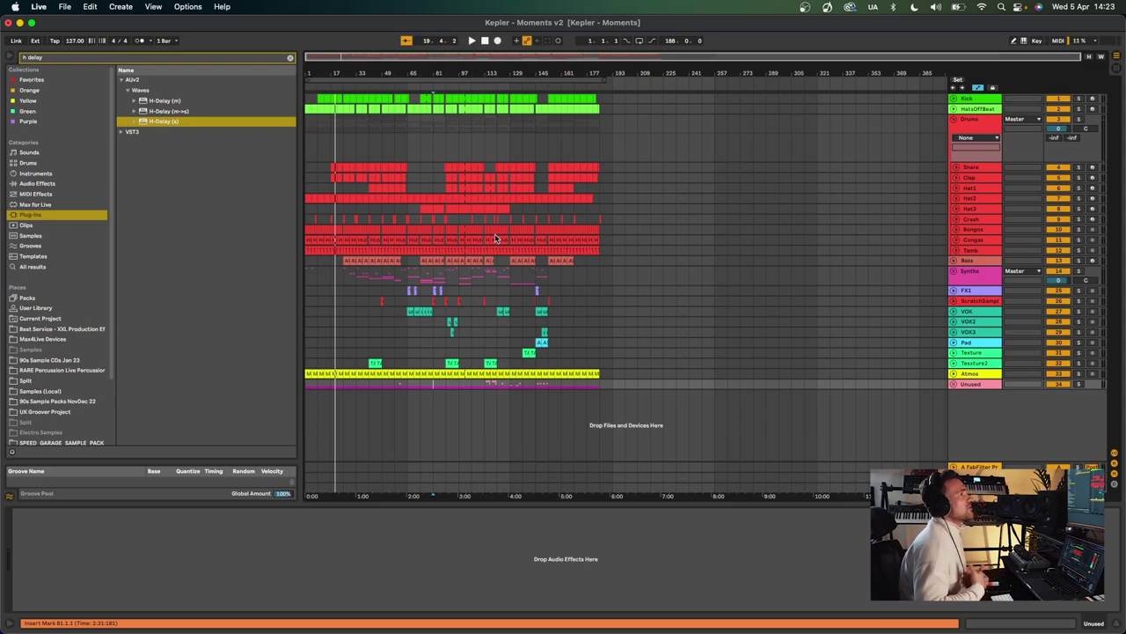
pyautogui.click(954, 271)
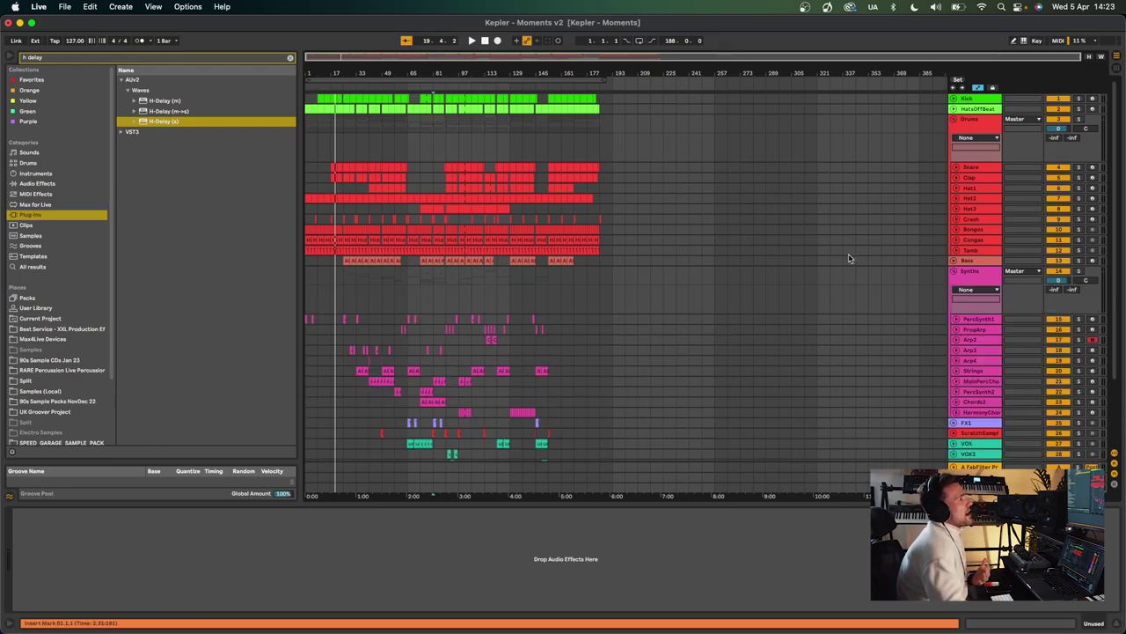
pyautogui.scroll(-3, 842, 257)
pyautogui.scroll(3, 840, 257)
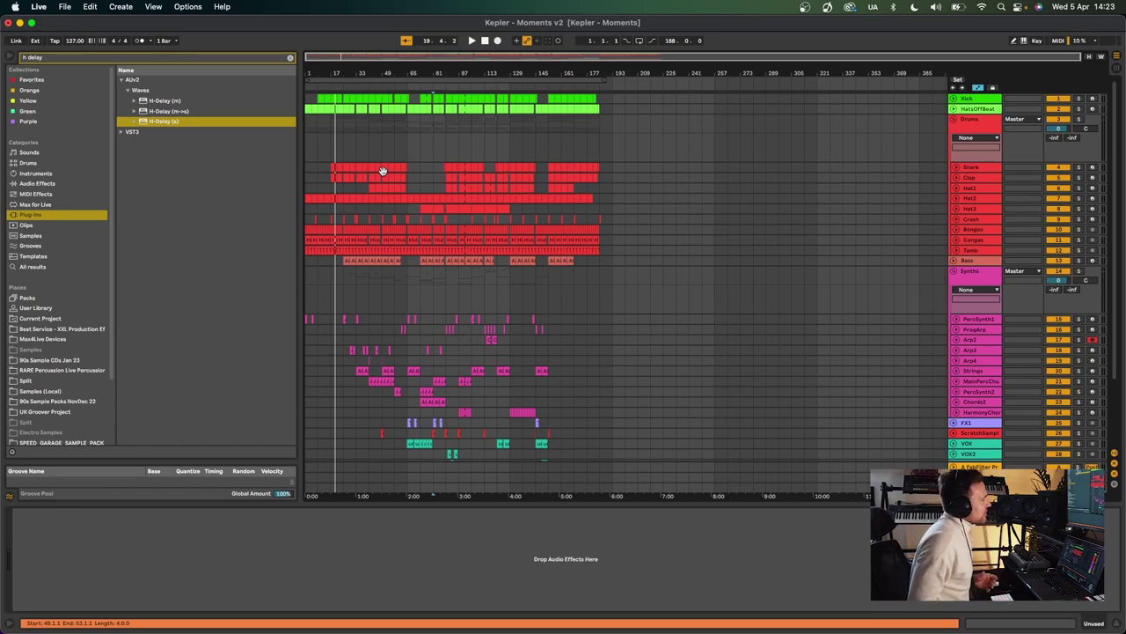
pyautogui.scroll(-5, 502, 225)
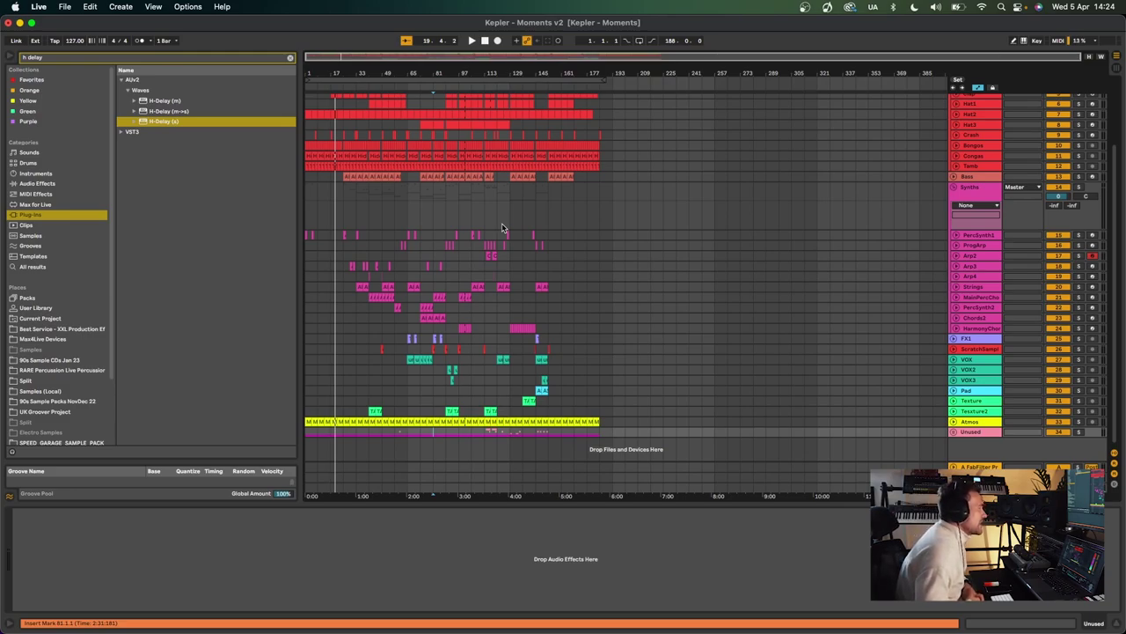
pyautogui.scroll(4, 502, 227)
# Step: Play the arrangement from bar 17
pyautogui.click(352, 130)
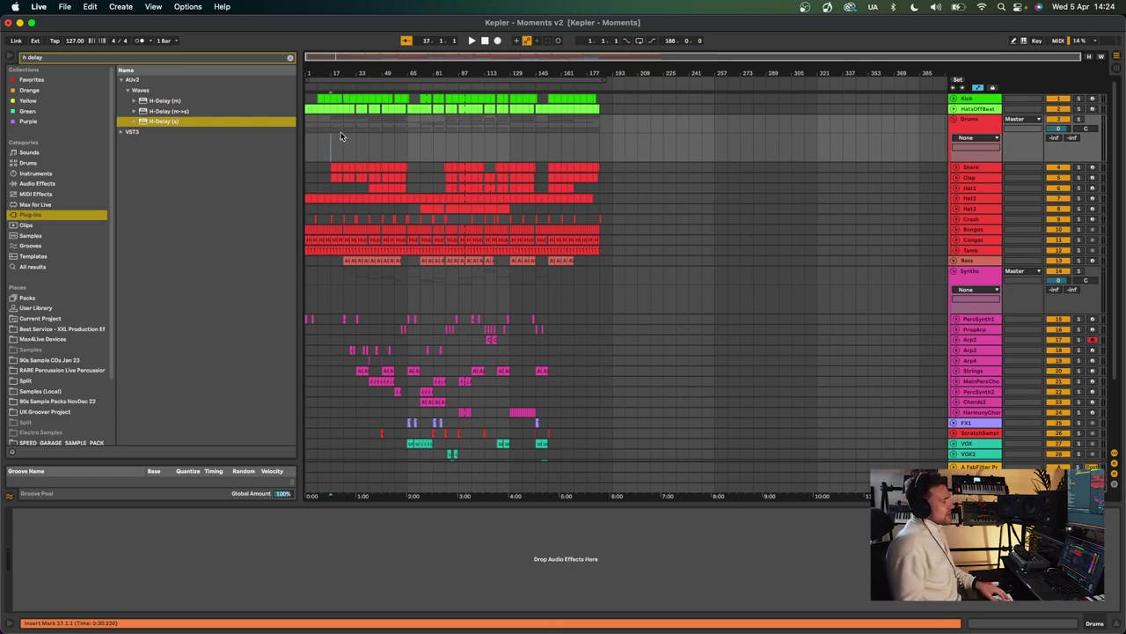
pyautogui.press('space')
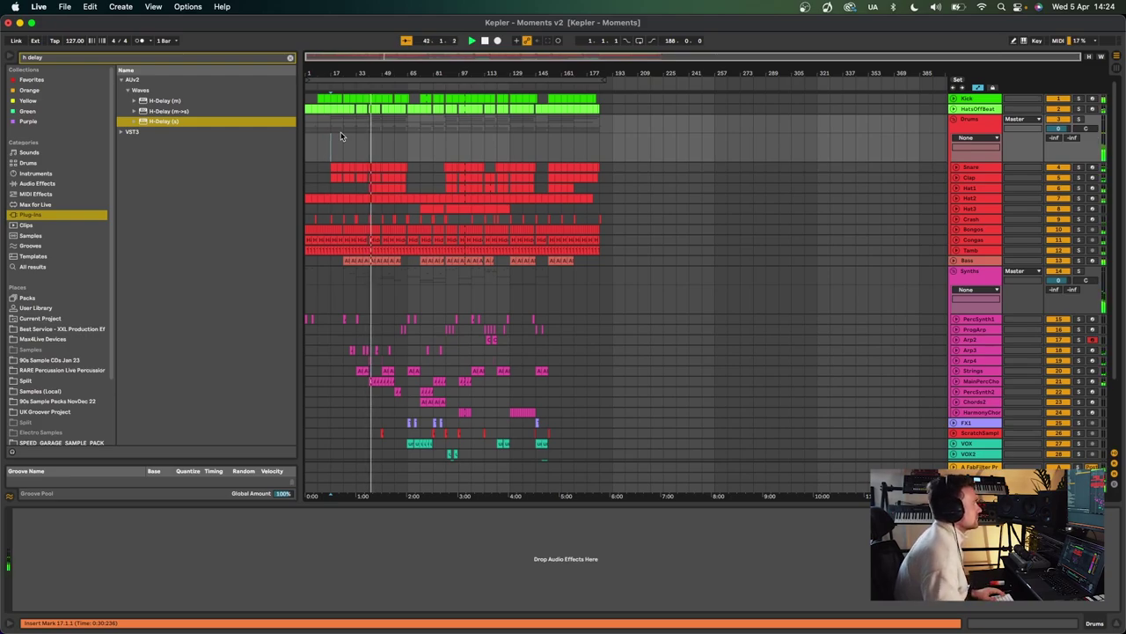
pyautogui.scroll(-4, 427, 189)
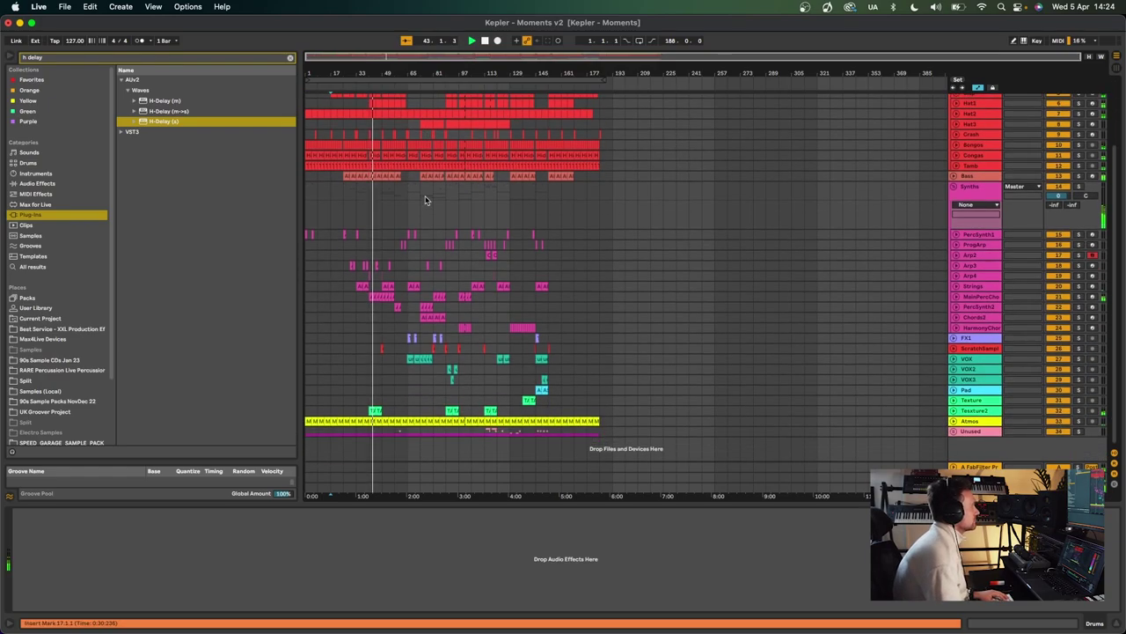
# Step: Hide the browser and the device view, and fit the whole song into the enlarged arrangement
pyautogui.moveTo(374, 73); pyautogui.dragTo(375, 73)
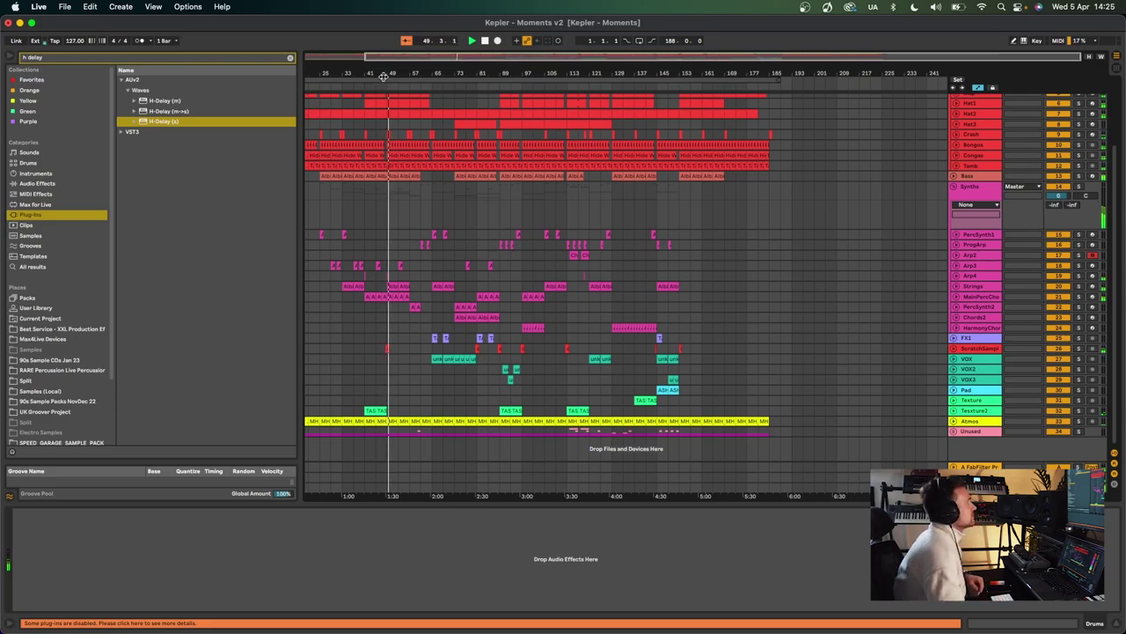
pyautogui.moveTo(374, 73); pyautogui.dragTo(369, 100)
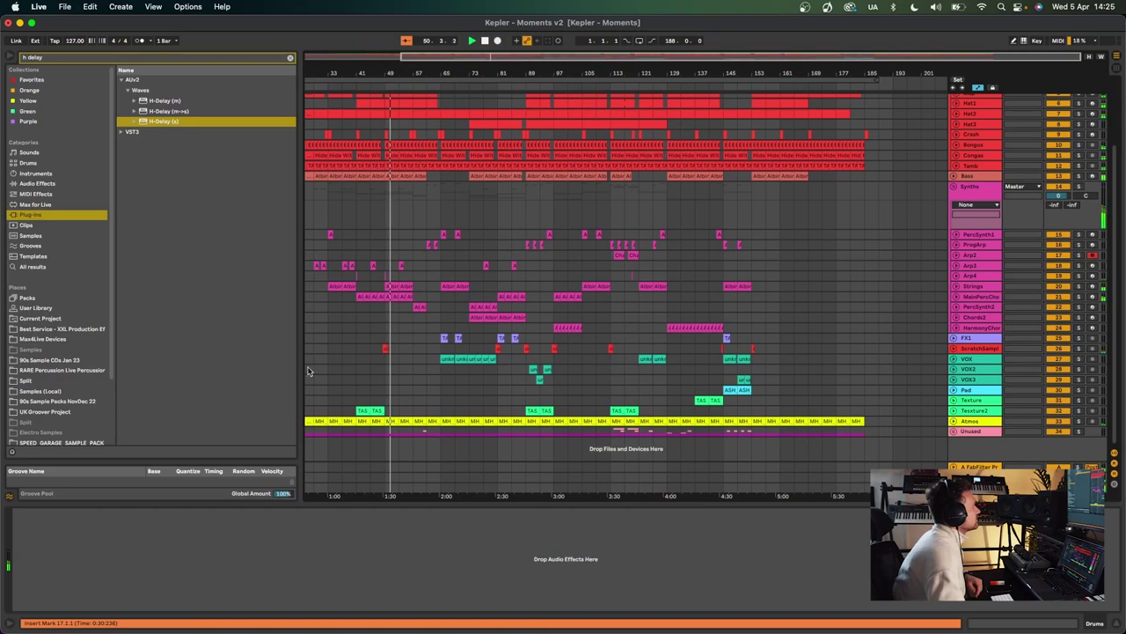
pyautogui.press('super+alt+b')
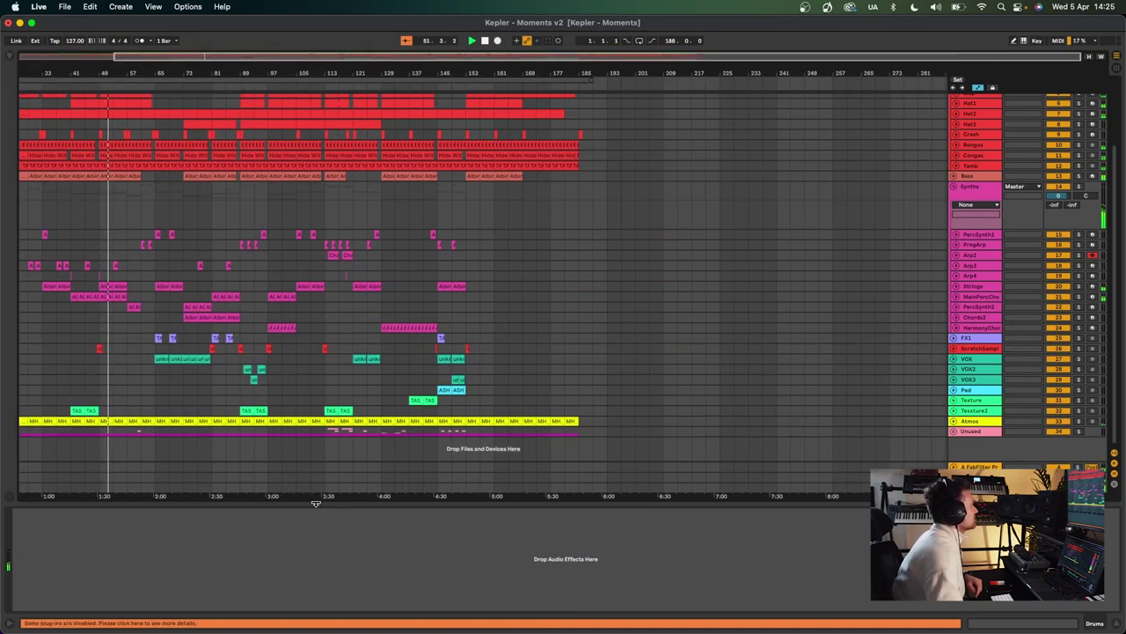
pyautogui.press('super+alt+l')
pyautogui.moveTo(116, 75); pyautogui.dragTo(173, 208)
pyautogui.hscroll(-1, 173, 208)
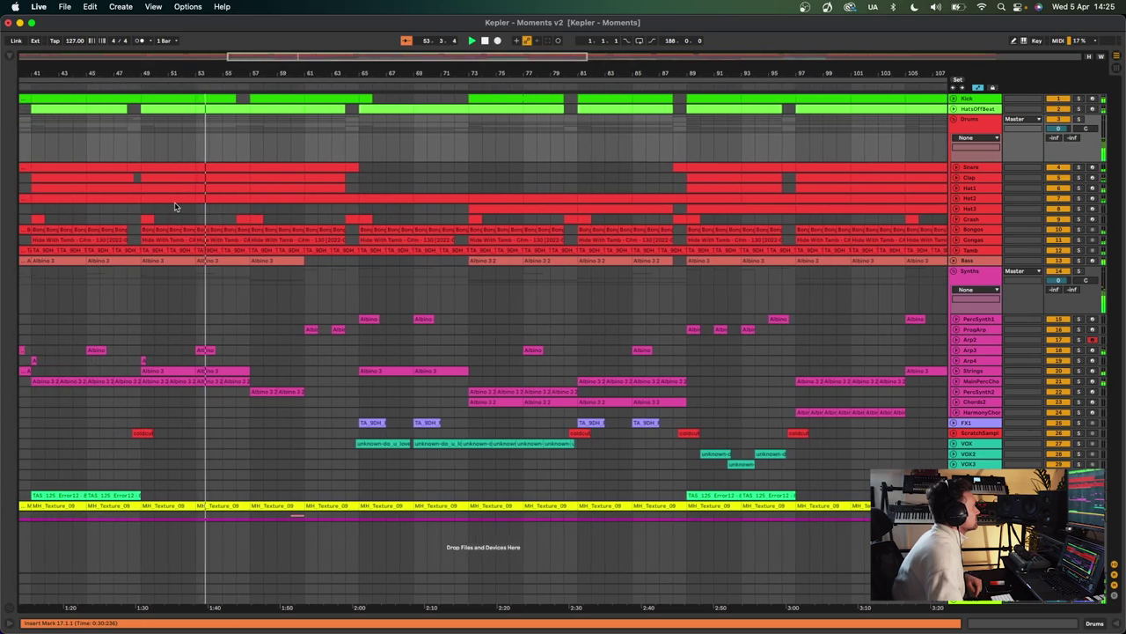
pyautogui.moveTo(250, 66); pyautogui.dragTo(236, 132)
pyautogui.press('-')
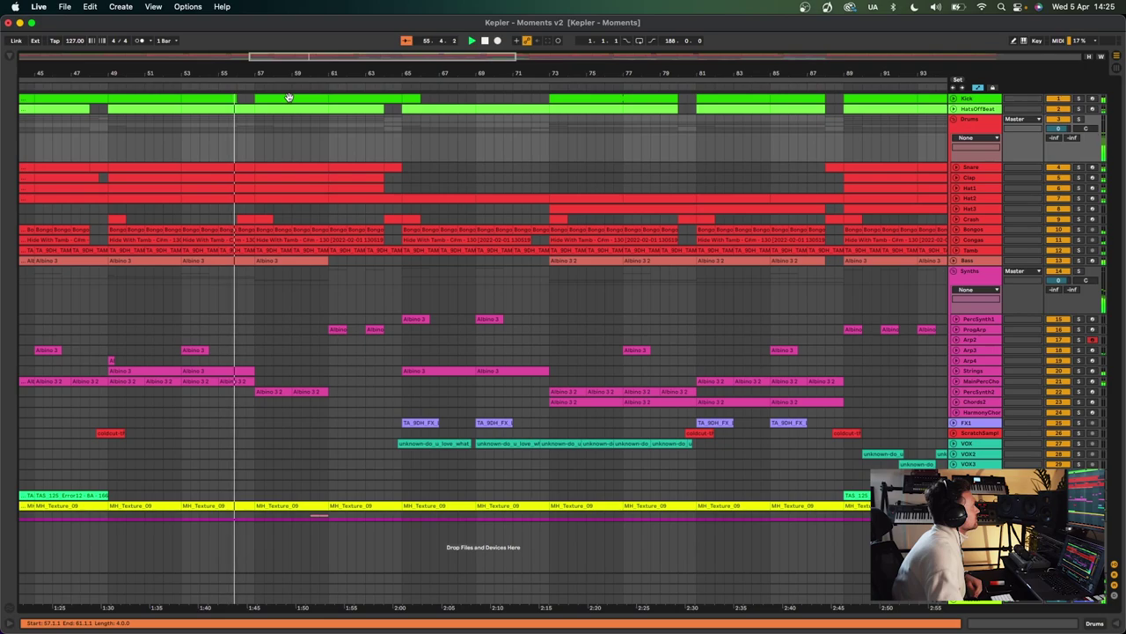
pyautogui.press('-')
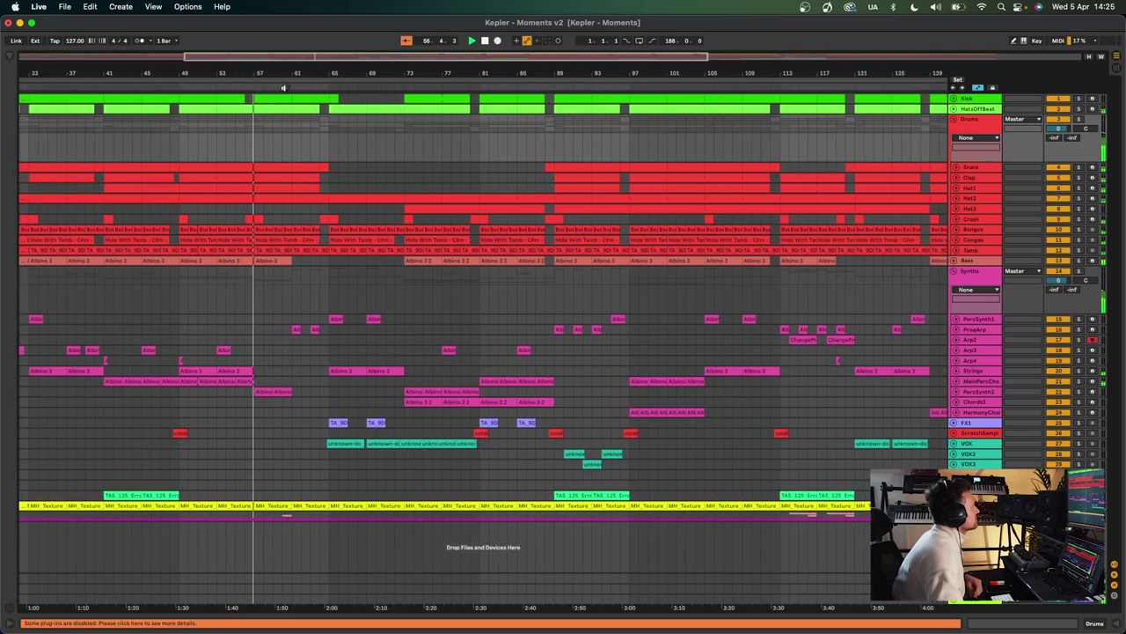
pyautogui.press('-')
pyautogui.press('-')
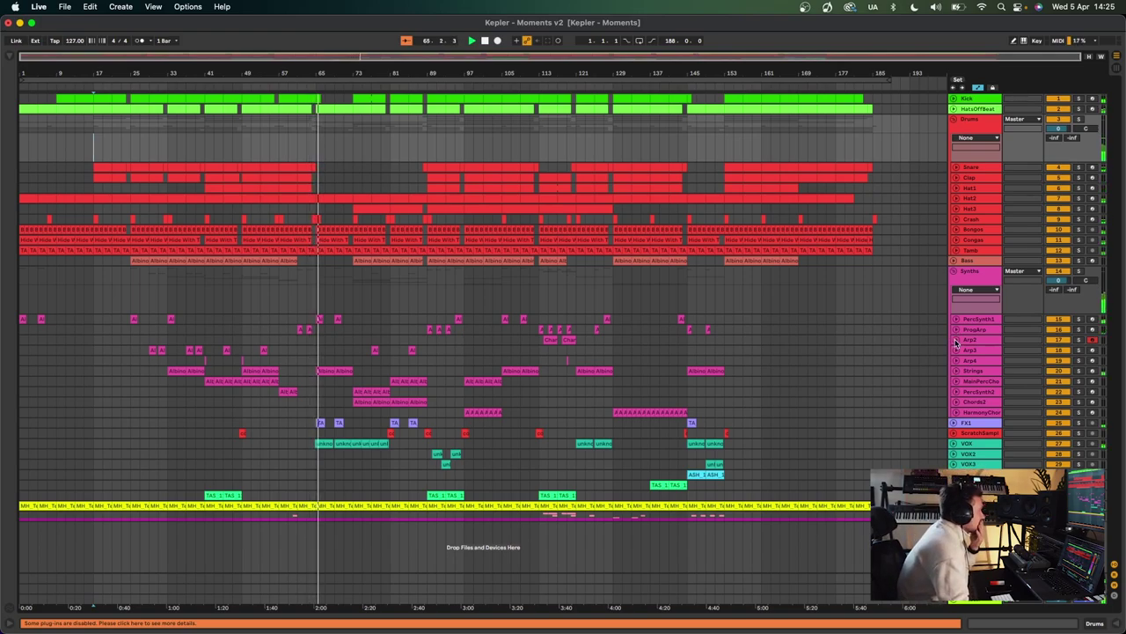
# Step: Check the mixer settings of the VOX and Arp2 tracks during playback, folding each track again
pyautogui.click(953, 443)
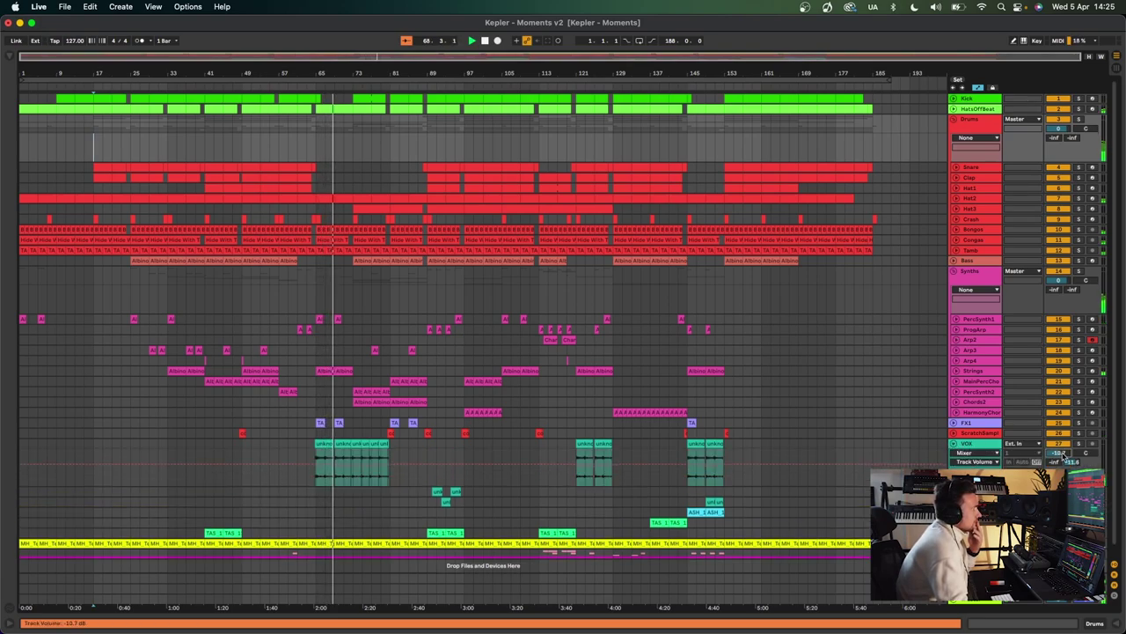
pyautogui.click(954, 445)
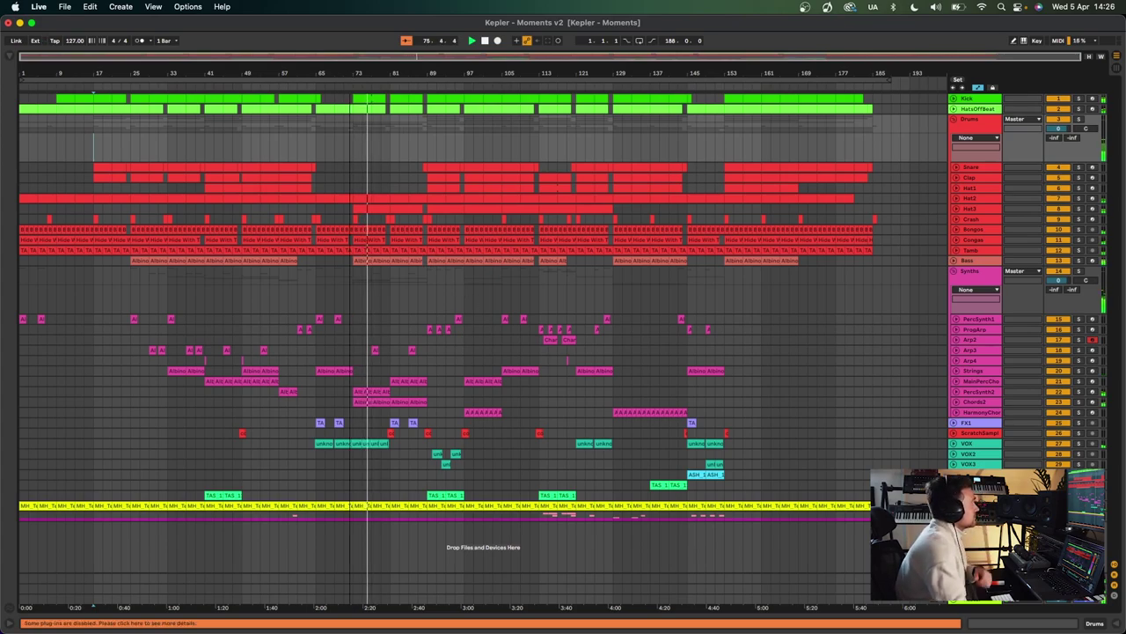
pyautogui.scroll(2, 349, 194)
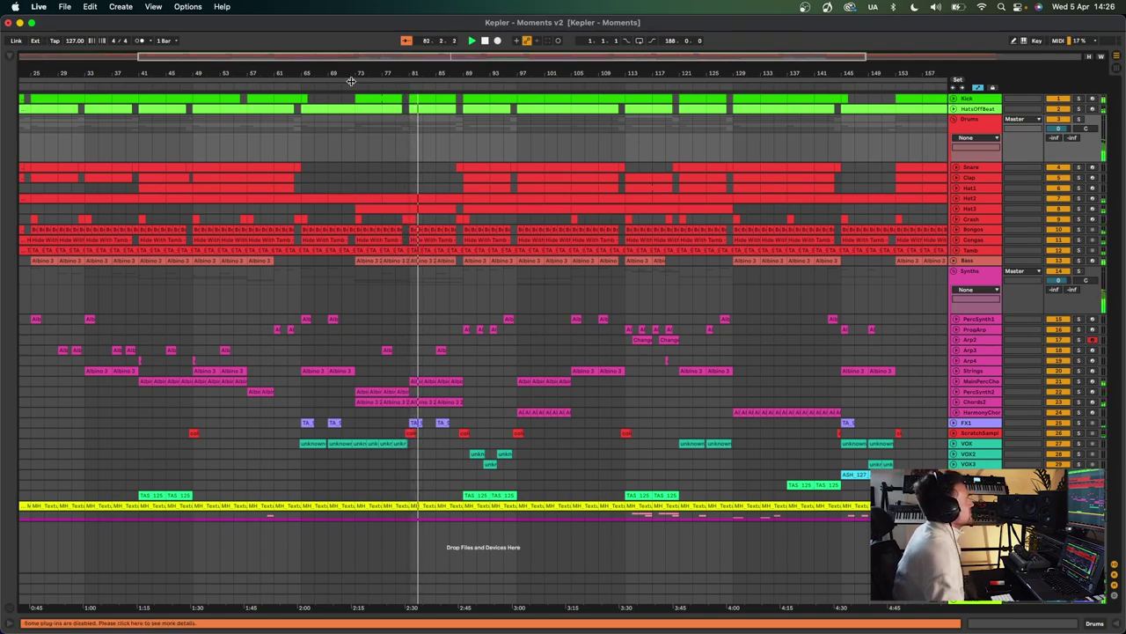
pyautogui.moveTo(344, 75); pyautogui.dragTo(344, 40)
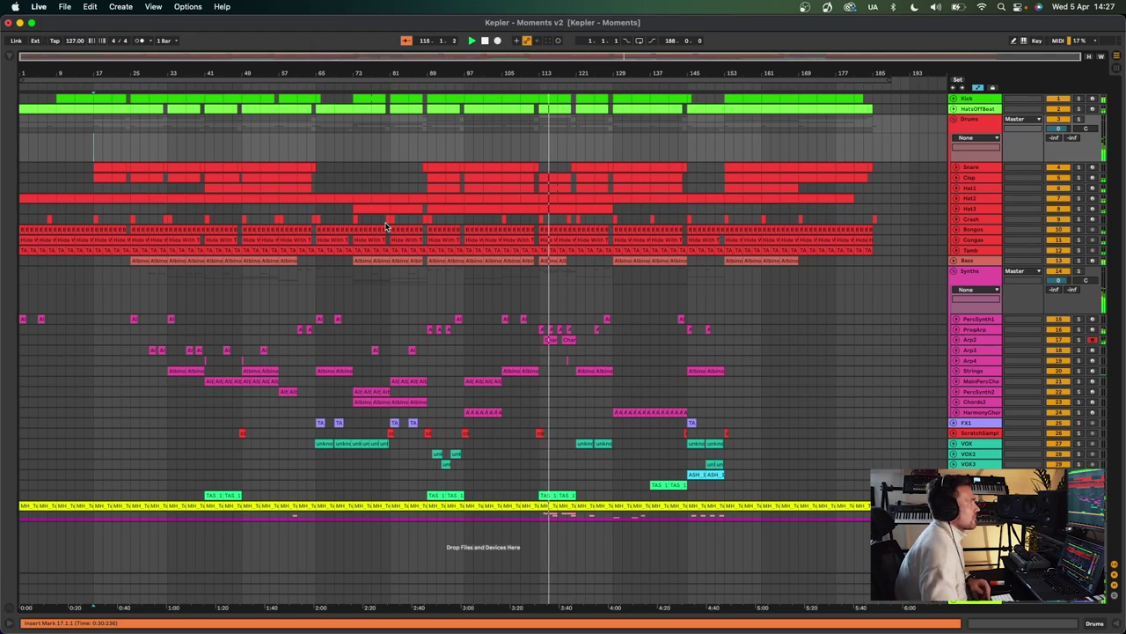
pyautogui.click(956, 339)
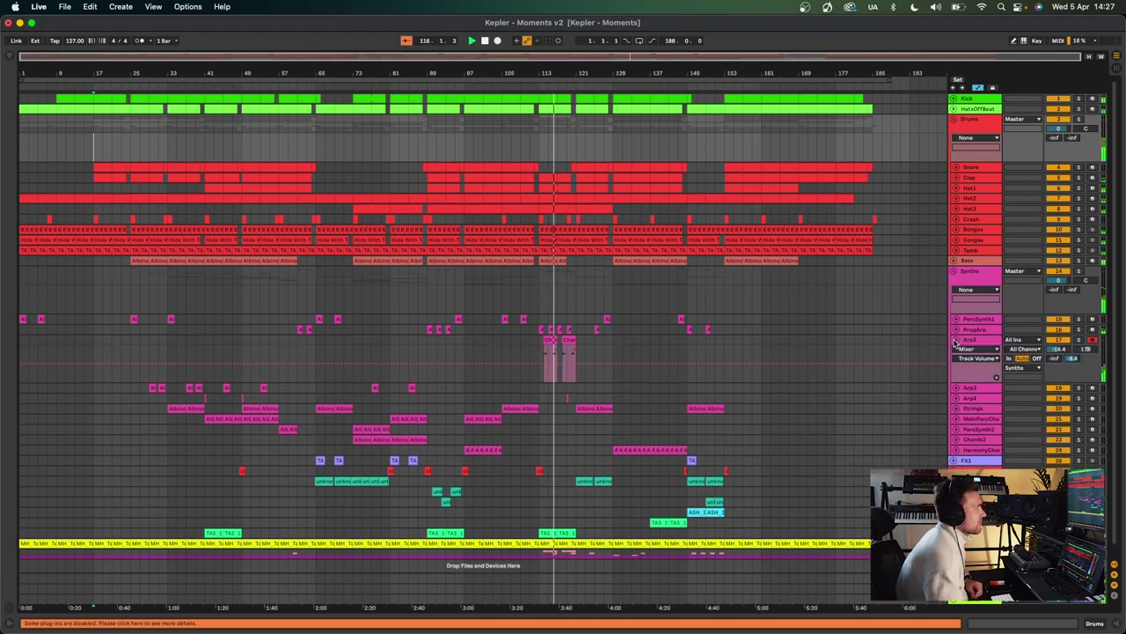
pyautogui.click(957, 340)
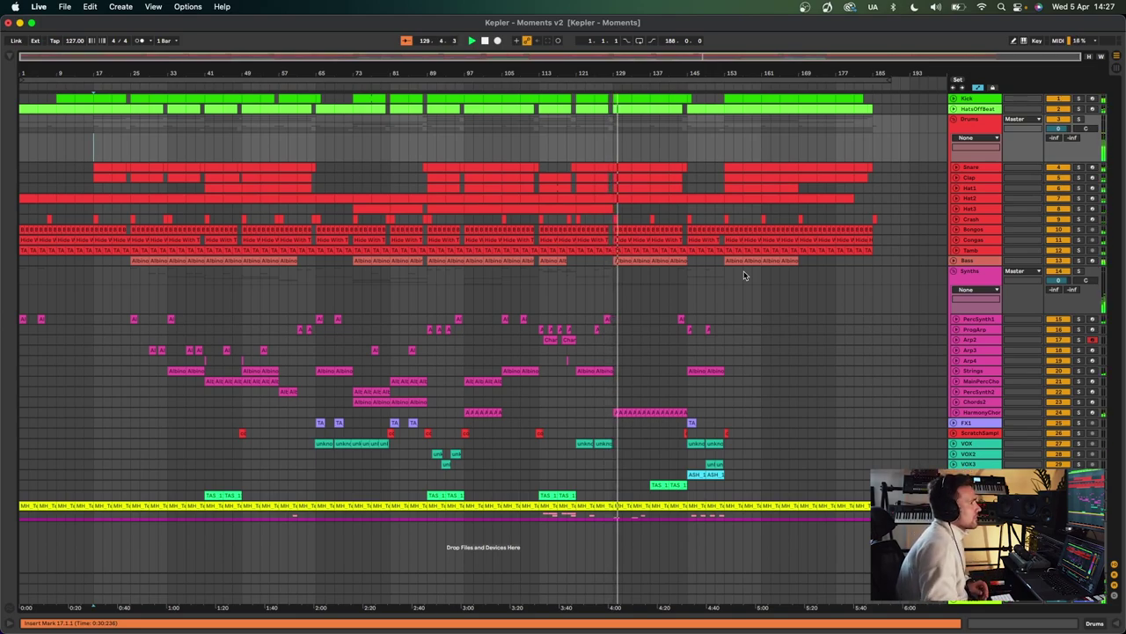
# Step: Lower the HarmonyChord track's volume slightly and fold the track again
pyautogui.click(956, 412)
pyautogui.moveTo(1064, 422); pyautogui.dragTo(1064, 430)
pyautogui.click(957, 411)
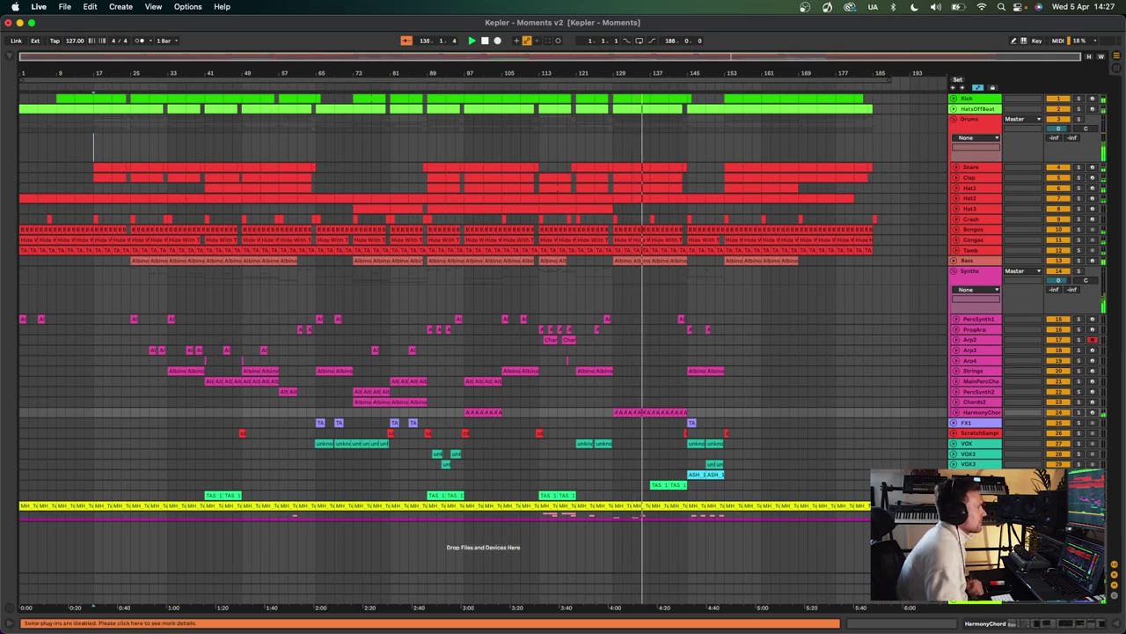
# Step: Inspect the device chains of the Pad and Texture tracks, fold the Texture track and hide the device view
pyautogui.doubleClick(975, 475)
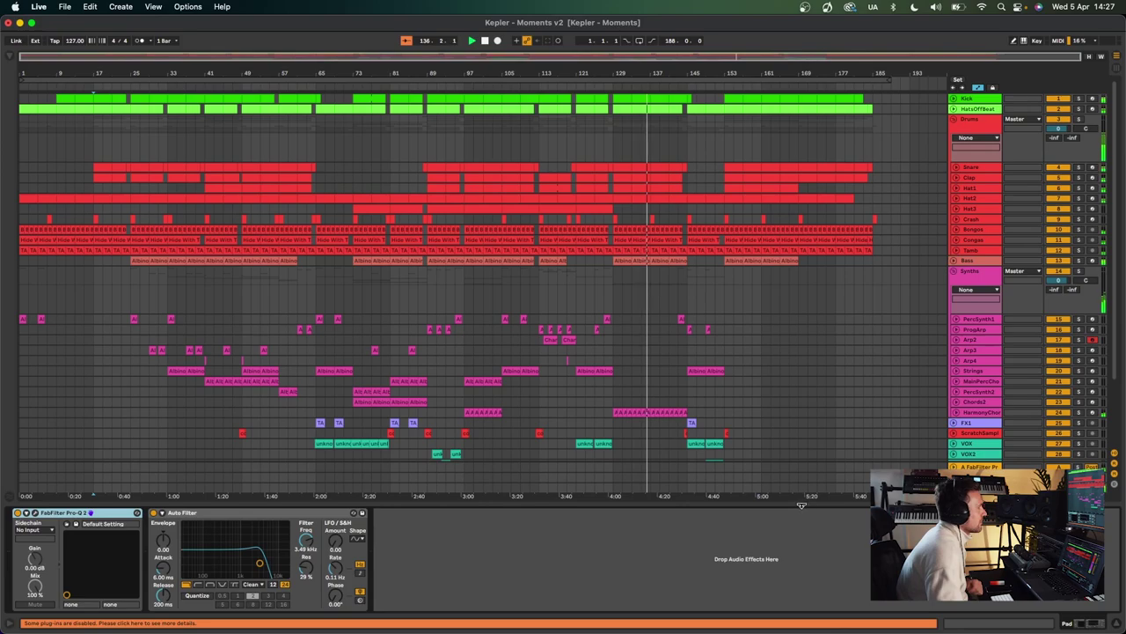
pyautogui.click(802, 505)
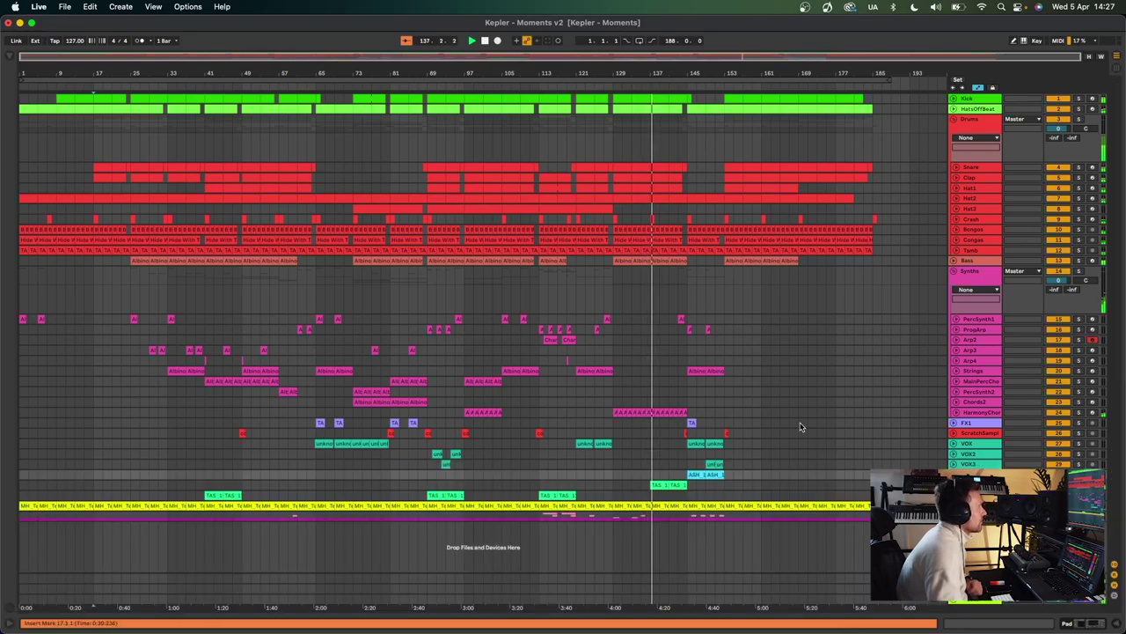
pyautogui.click(957, 485)
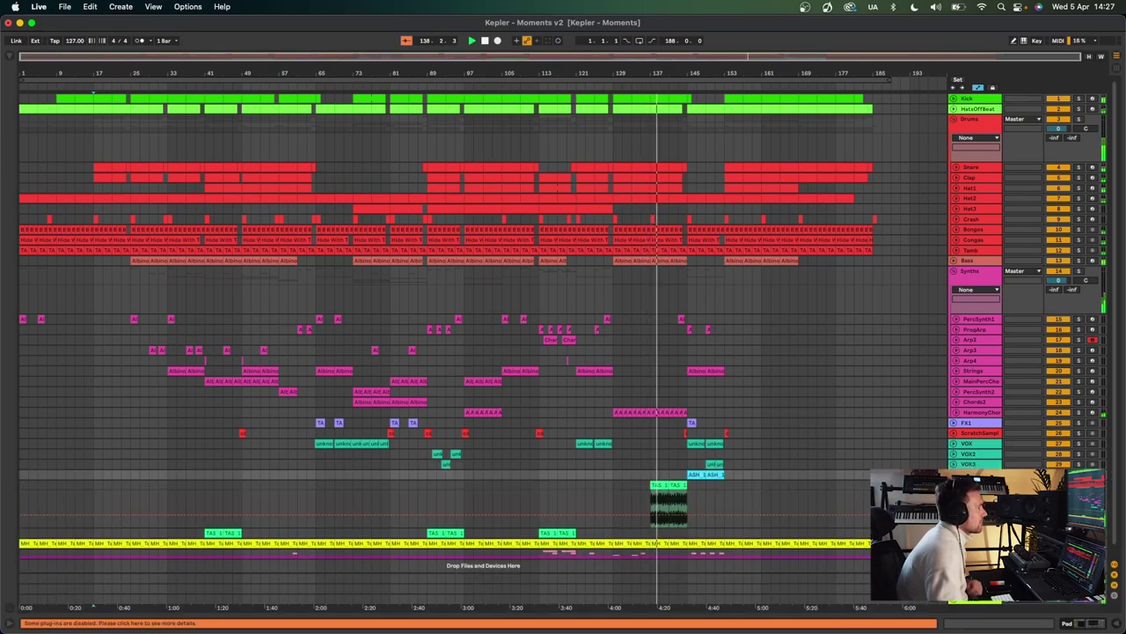
pyautogui.doubleClick(975, 484)
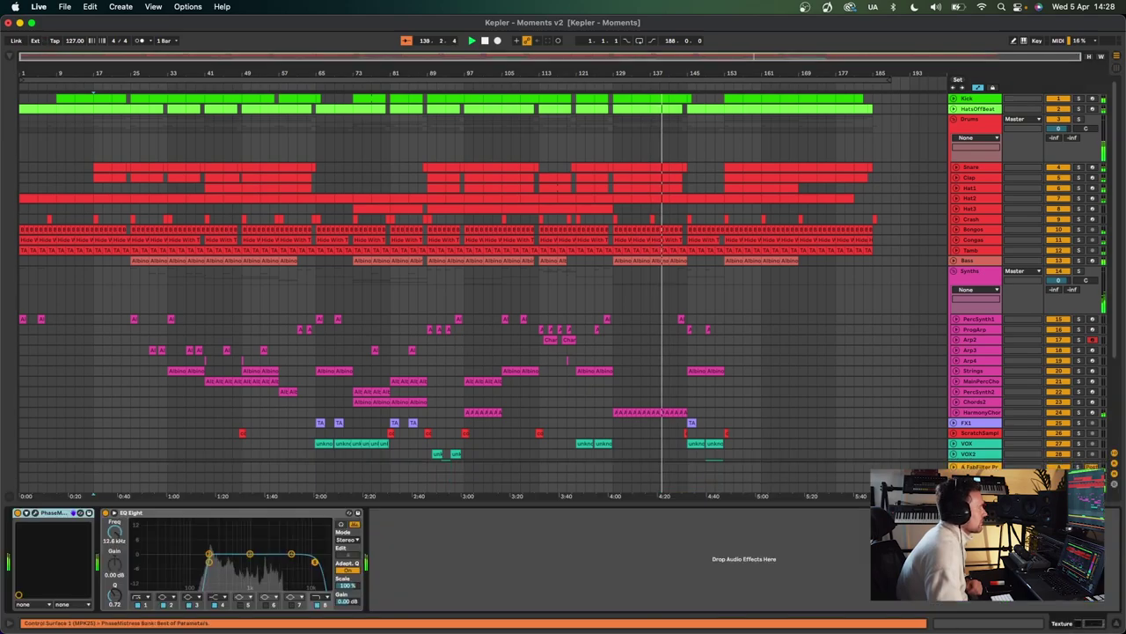
pyautogui.scroll(-4, 957, 433)
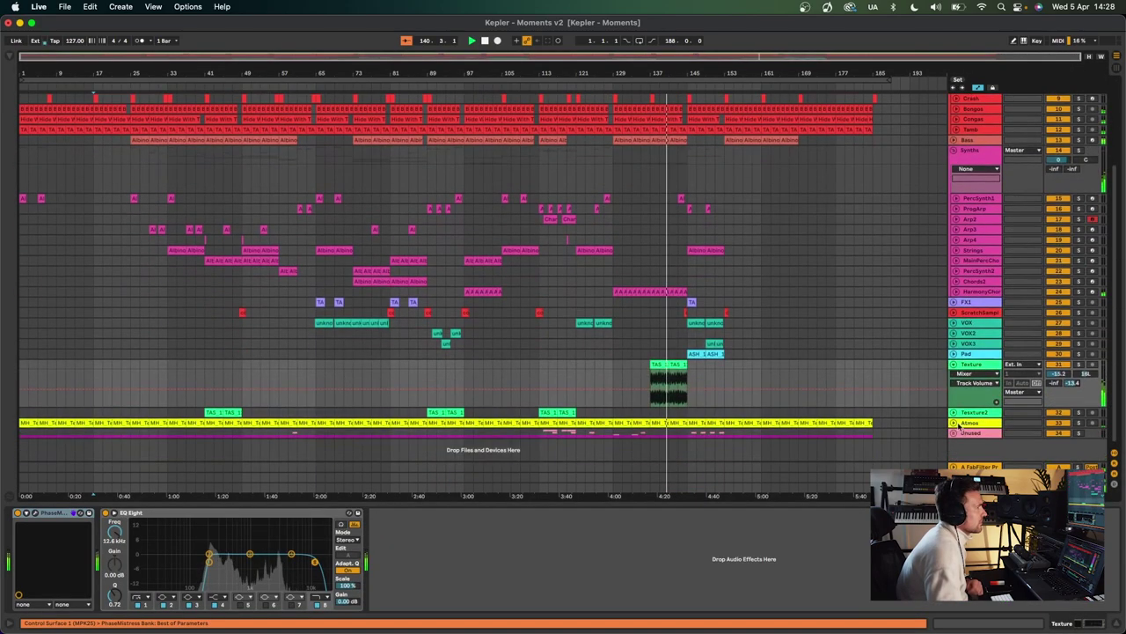
pyautogui.hotkey('alt', '-')
pyautogui.scroll(1, 833, 448)
pyautogui.scroll(3, 832, 448)
pyautogui.press('super+alt+l')
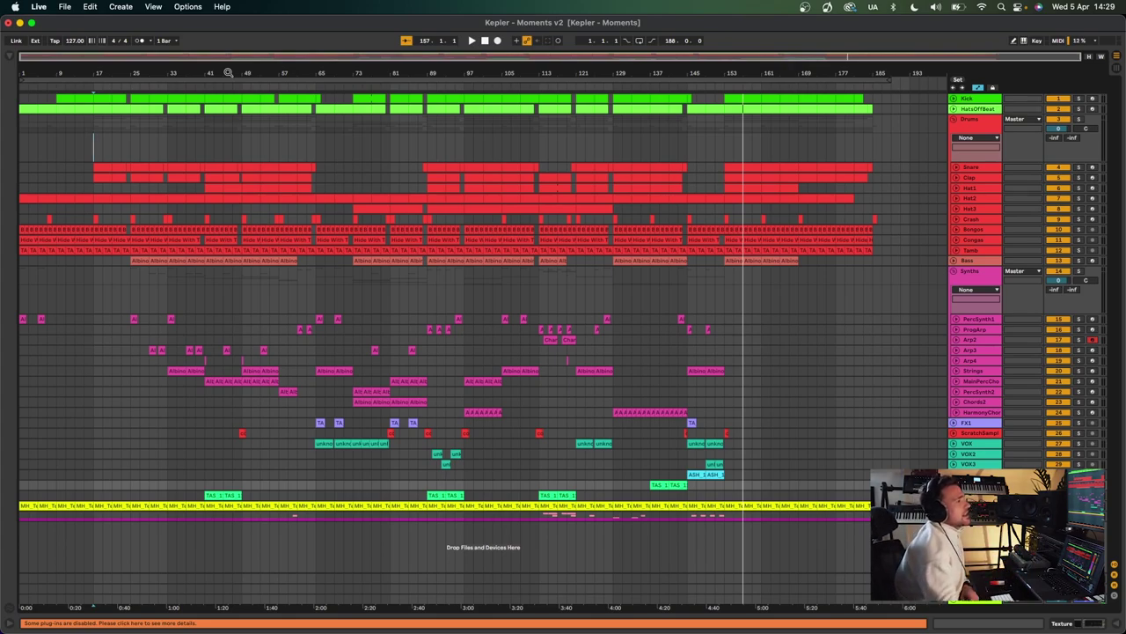
# Step: Play the section from bar 41 with the kick, hats, drums and bass soloed, and clear the solos
pyautogui.click(987, 279)
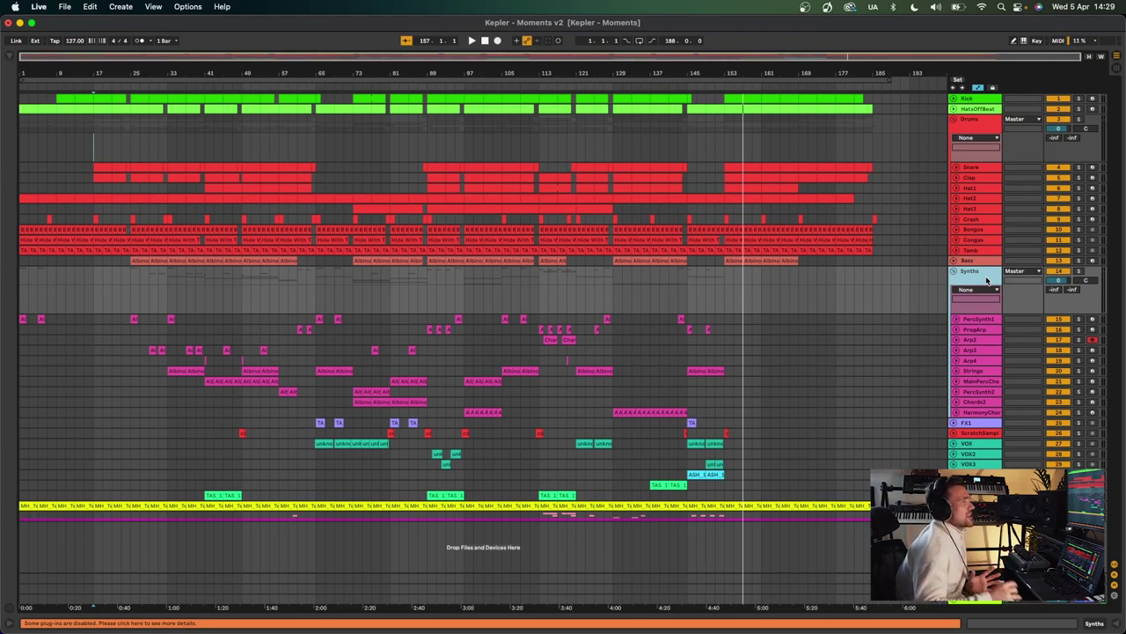
pyautogui.click(987, 279)
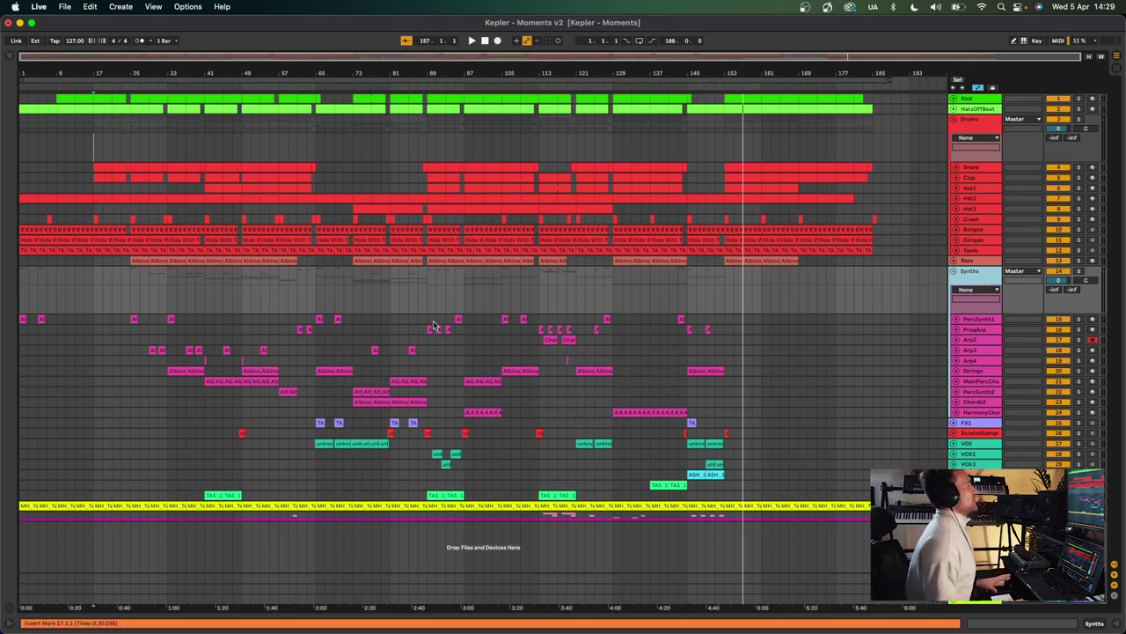
pyautogui.click(1078, 121)
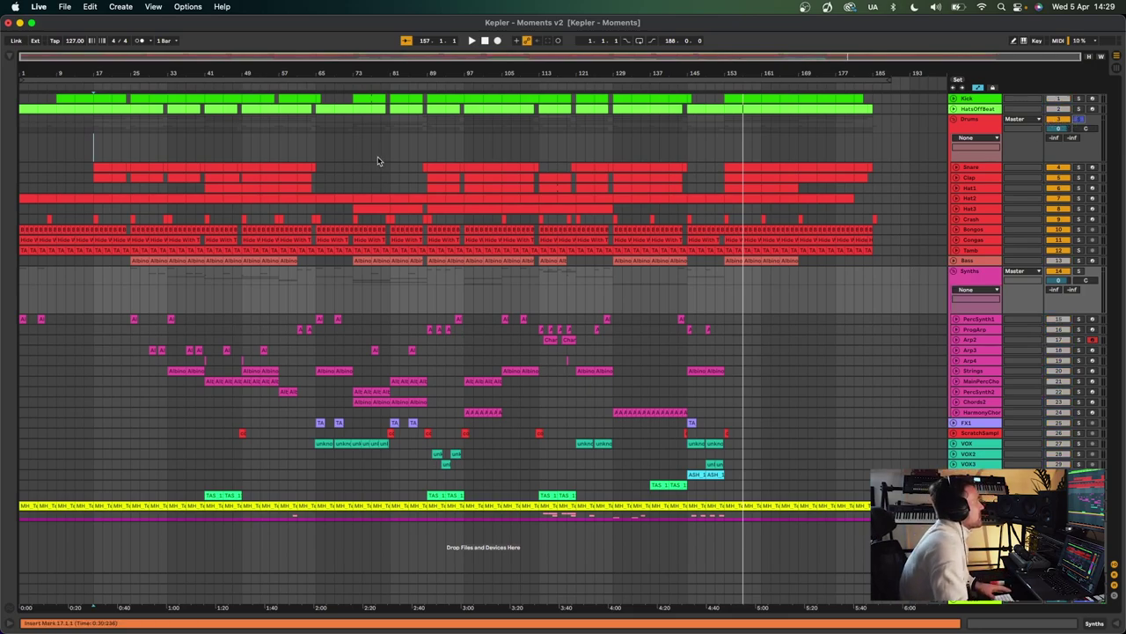
pyautogui.click(209, 132)
pyautogui.press('space')
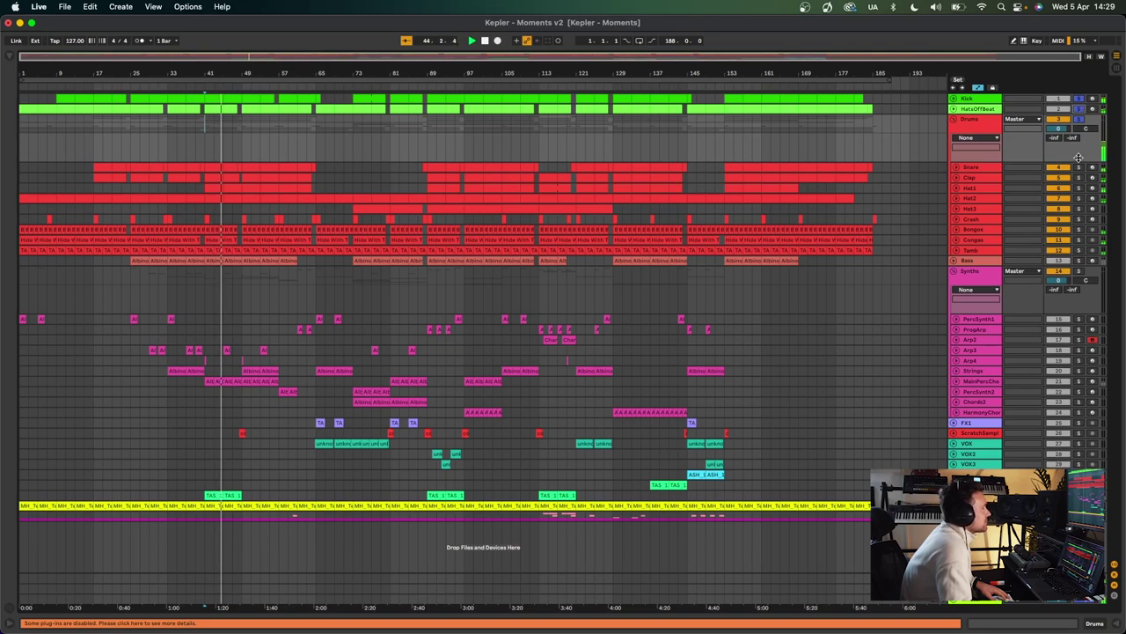
pyautogui.click(1078, 261)
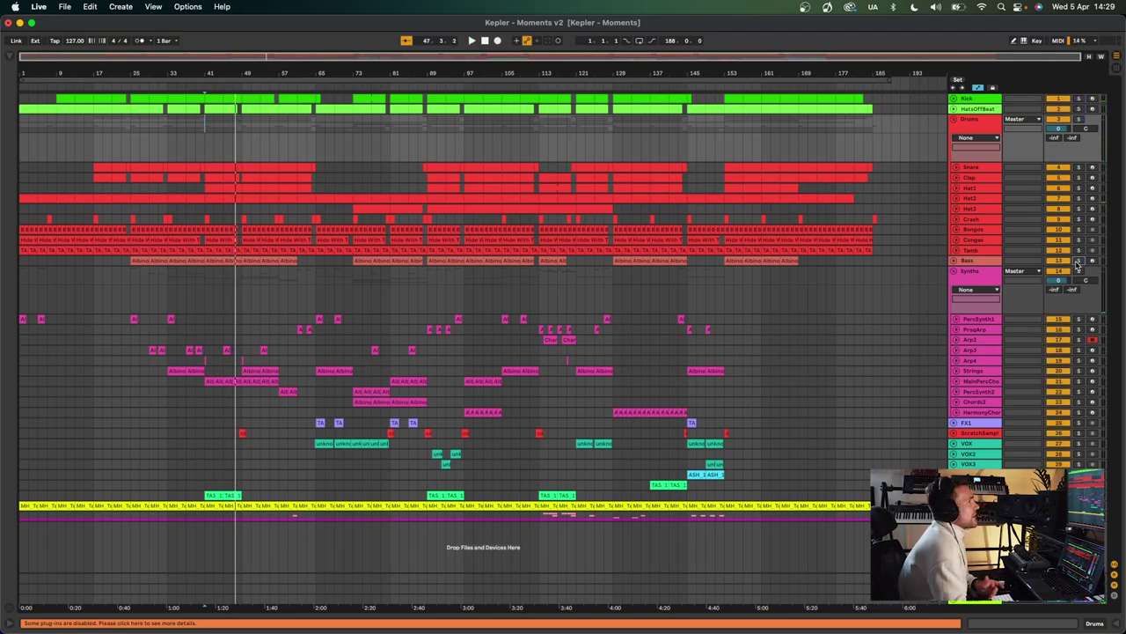
# Step: Play the section from bar 33 with the Synths group soloed, then stop playback
pyautogui.click(1079, 271)
pyautogui.click(168, 309)
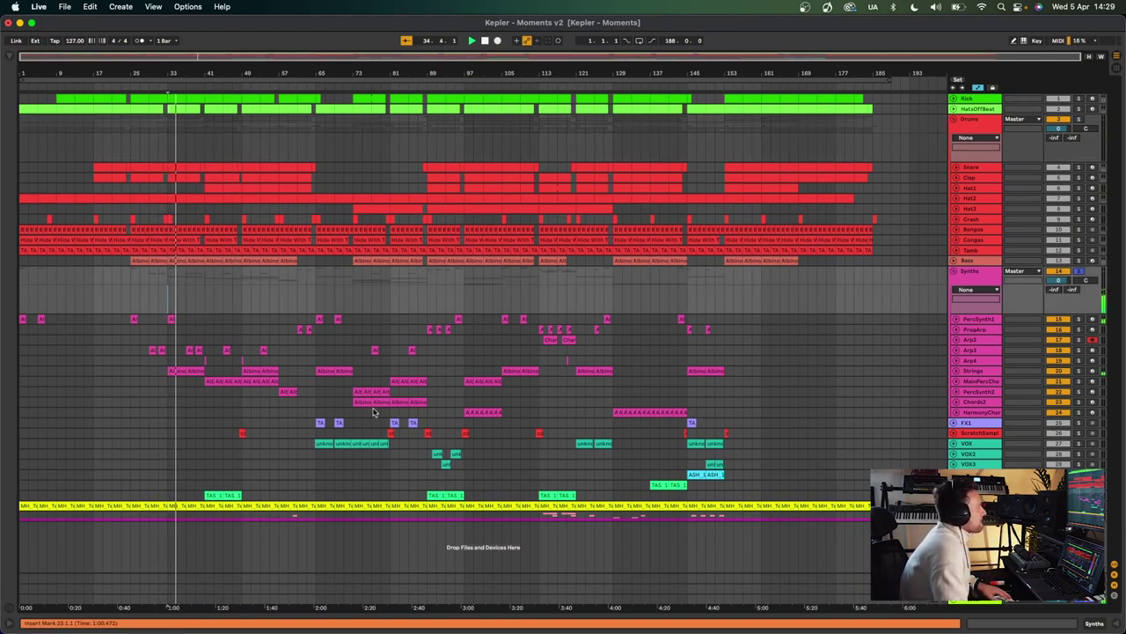
pyautogui.click(197, 370)
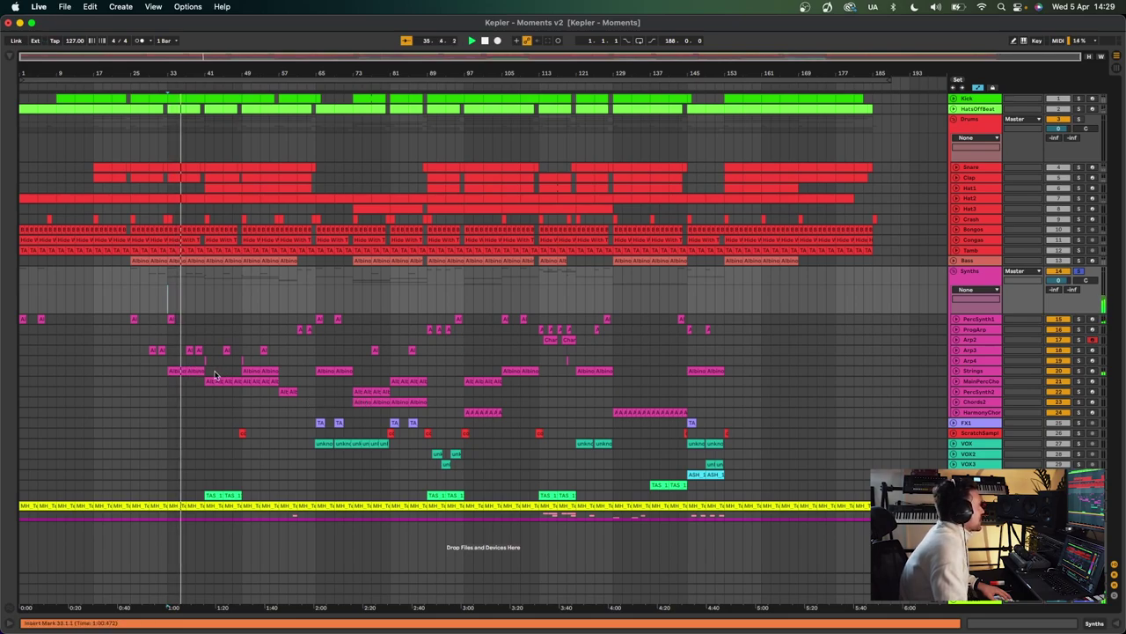
pyautogui.press('space')
# Step: Play the section from bar 41 with the Synths group and Bass soloed, unfolding the MainPercCho track
pyautogui.click(205, 328)
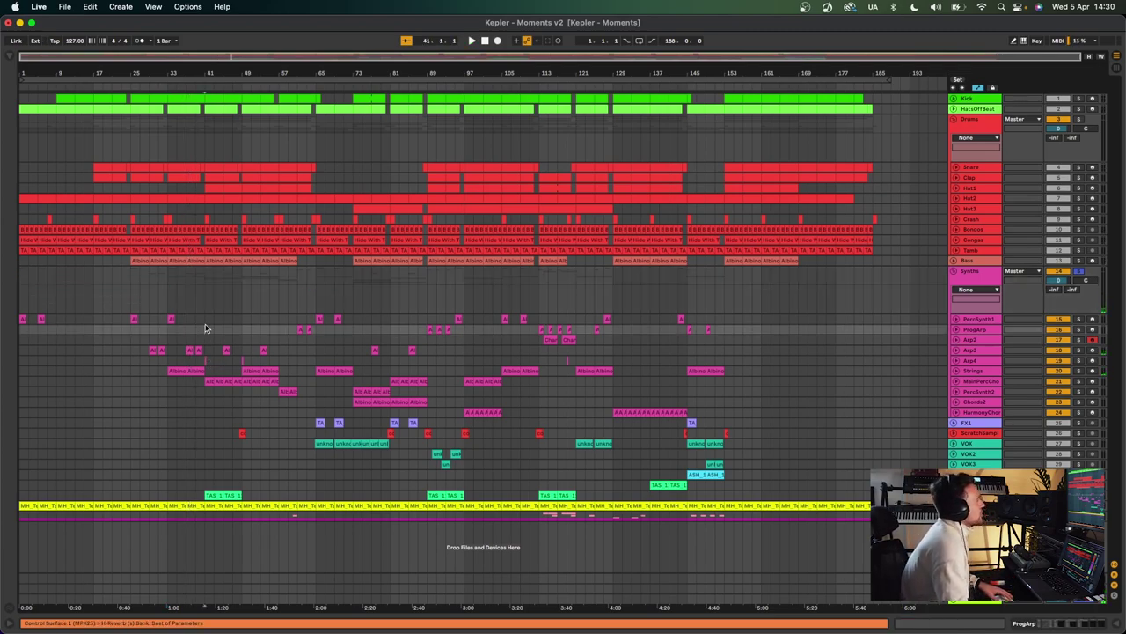
pyautogui.click(958, 382)
pyautogui.press('space')
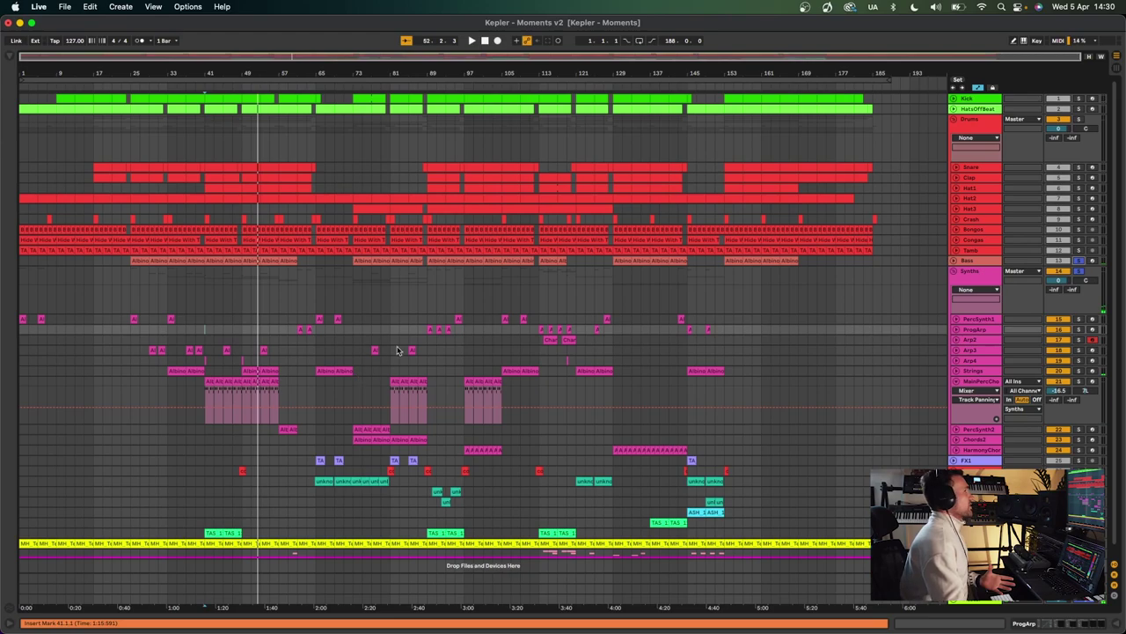
# Step: Unfold the Bass track and examine its note pattern from bar 41 against the MainPercCho part
pyautogui.click(956, 262)
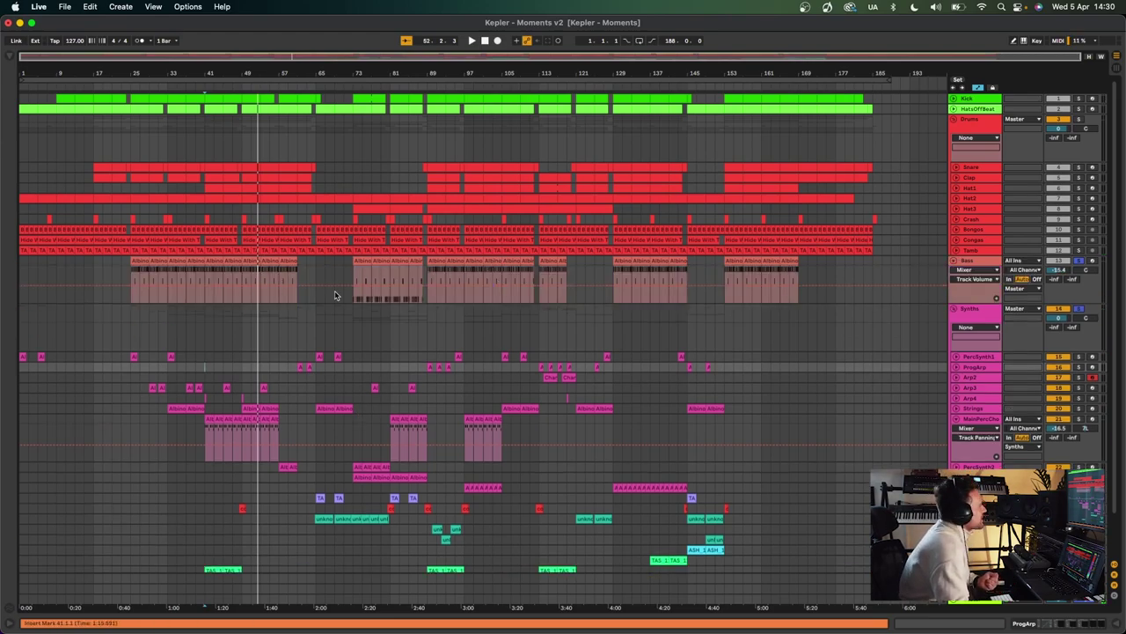
pyautogui.moveTo(249, 75); pyautogui.dragTo(251, 227)
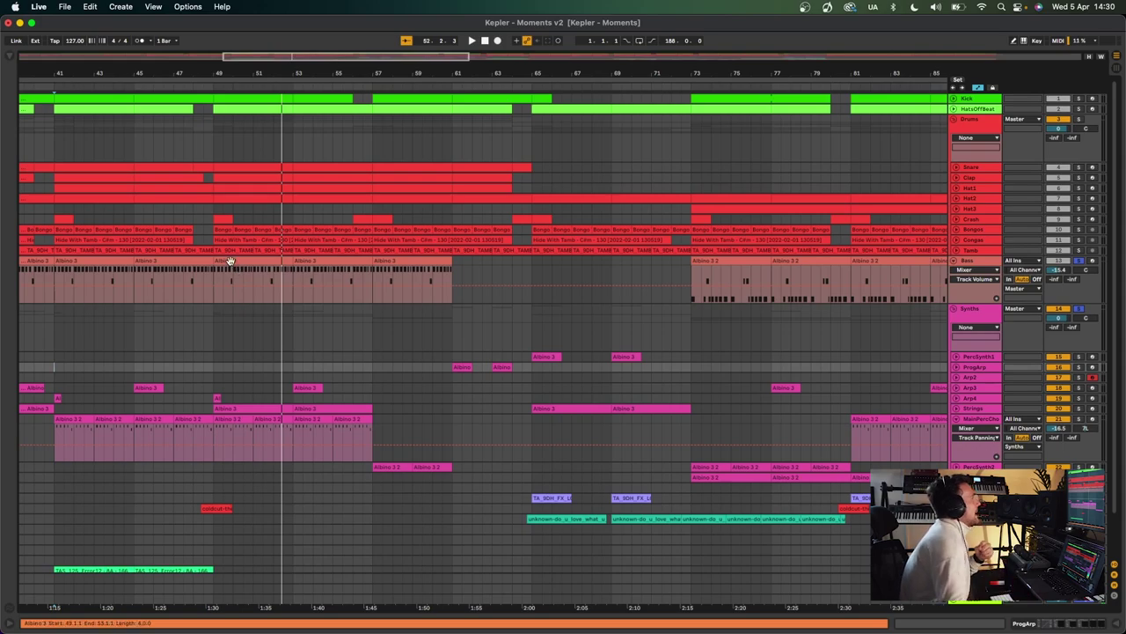
pyautogui.moveTo(224, 73); pyautogui.dragTo(224, 35)
pyautogui.scroll(-5, 249, 279)
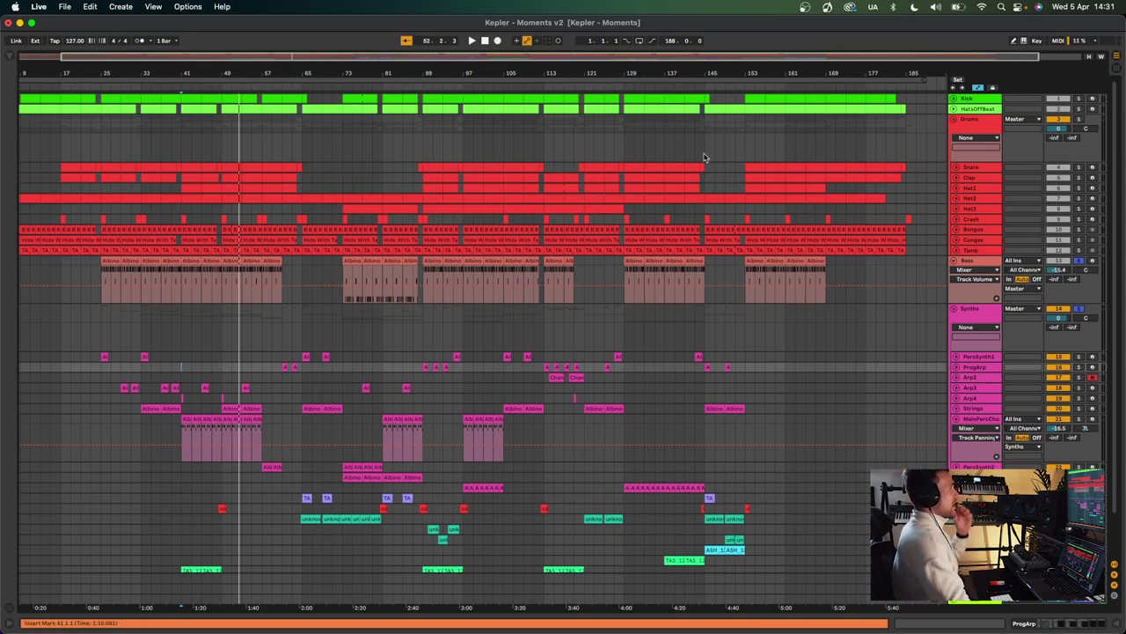
# Step: Play the arrangement with only the Kick track soloed and show the track's device chain
pyautogui.click(1078, 99)
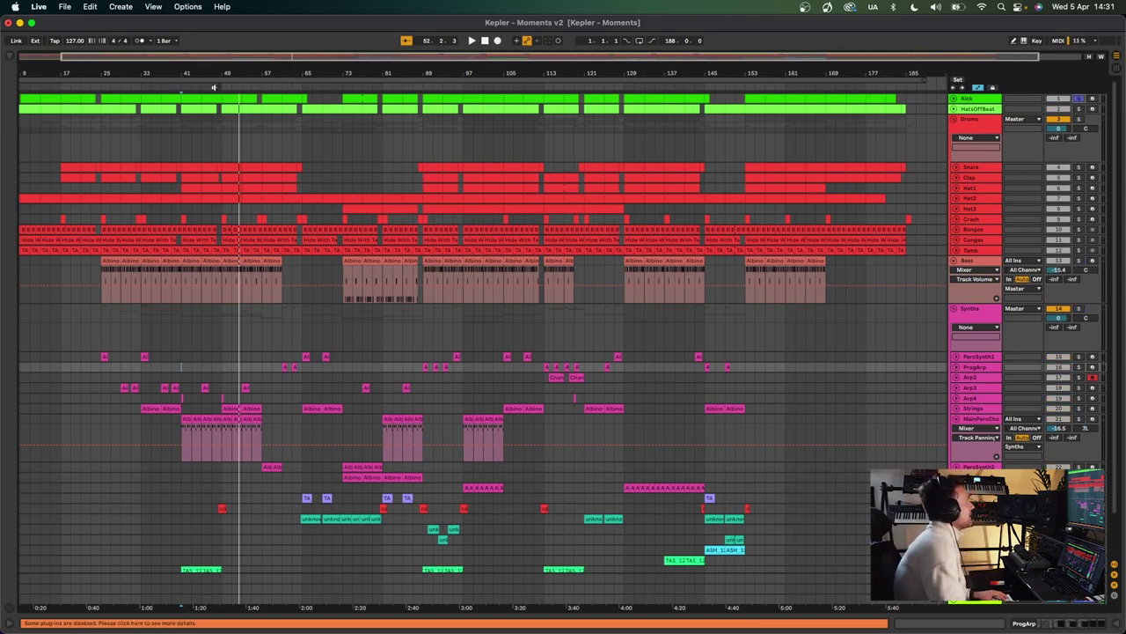
pyautogui.click(229, 85)
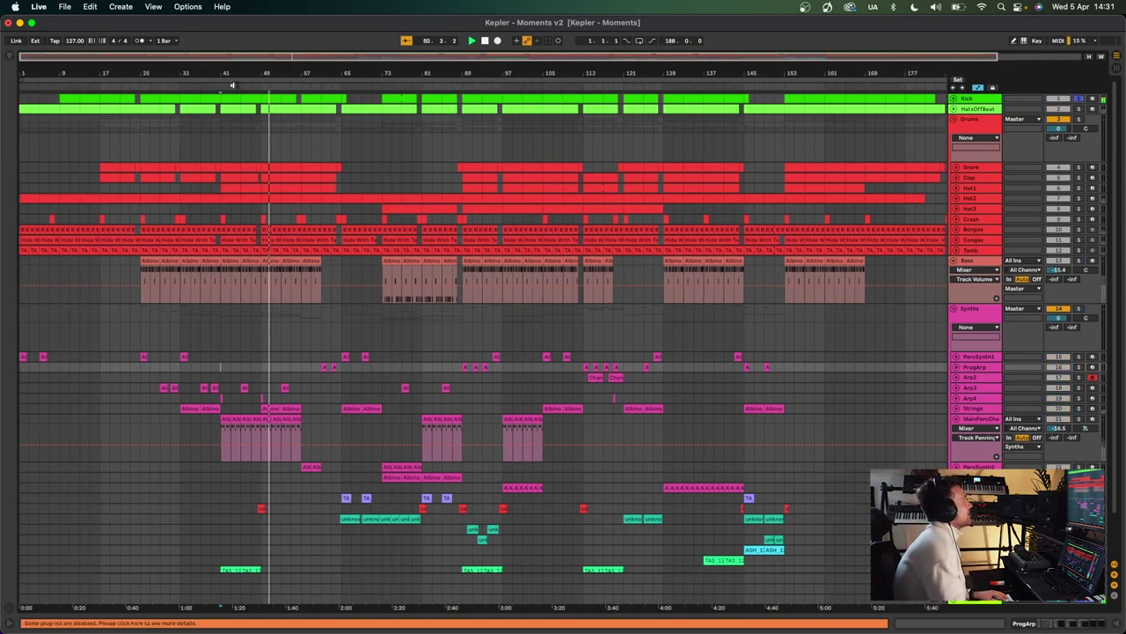
pyautogui.doubleClick(977, 99)
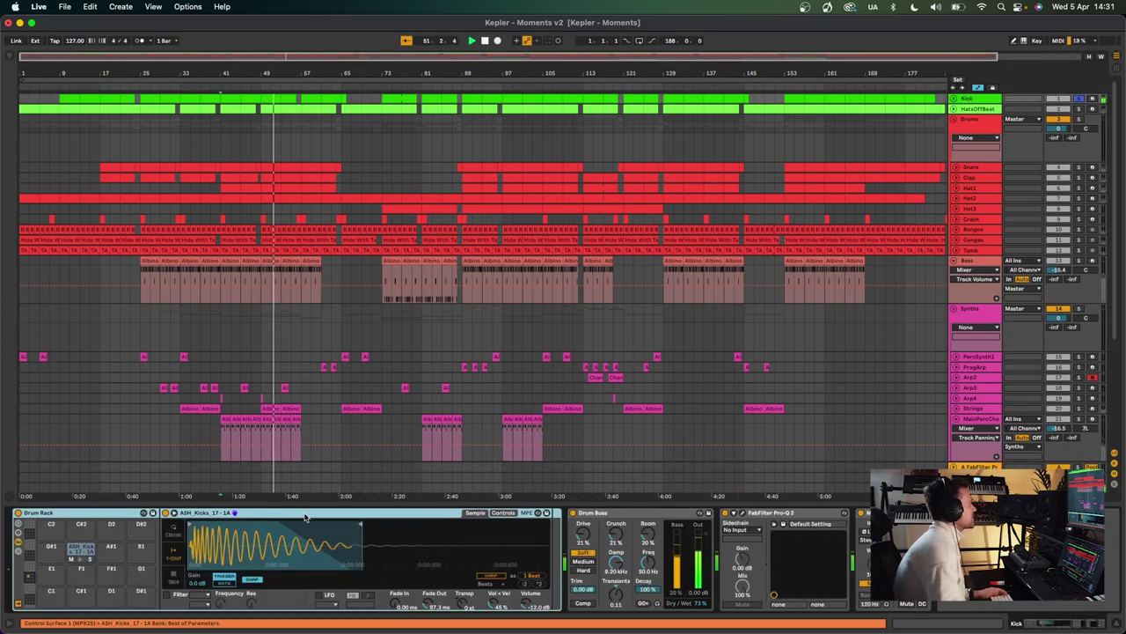
pyautogui.press('space')
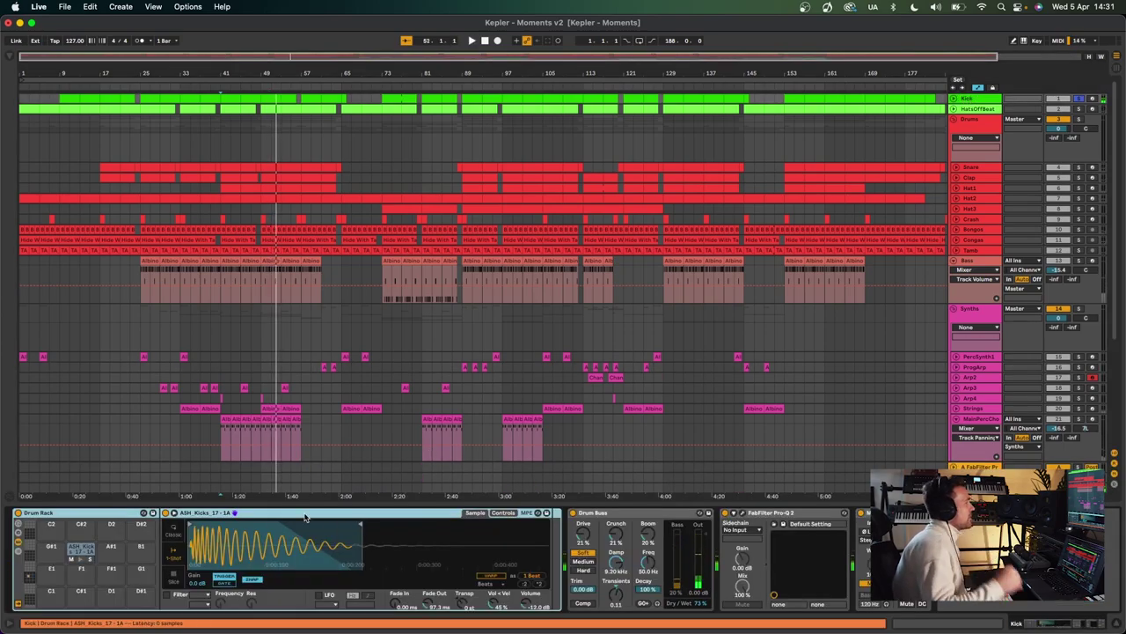
# Step: Examine the ASH_Kicks_17 sample on the kick's Drum Rack pad and play the soloed kick
pyautogui.doubleClick(78, 548)
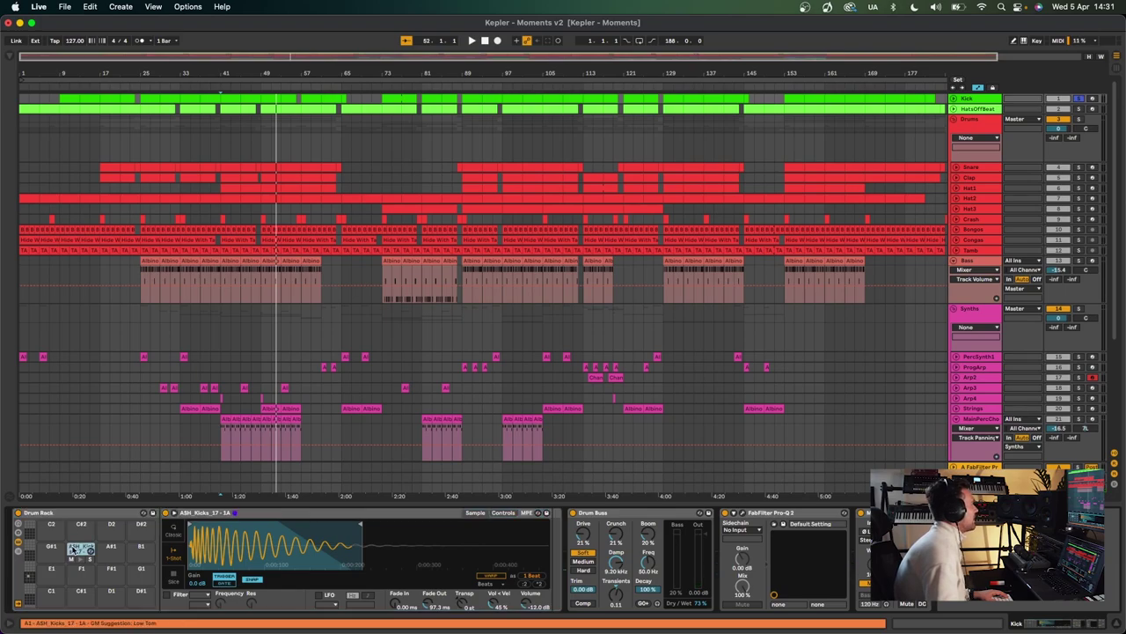
pyautogui.doubleClick(80, 549)
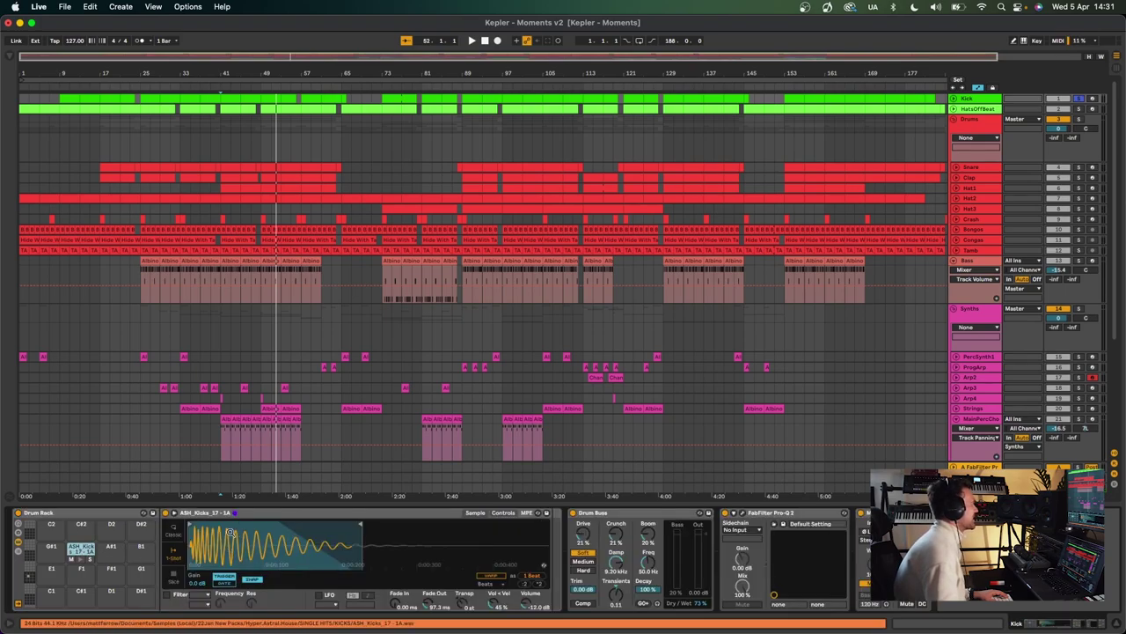
pyautogui.press('space')
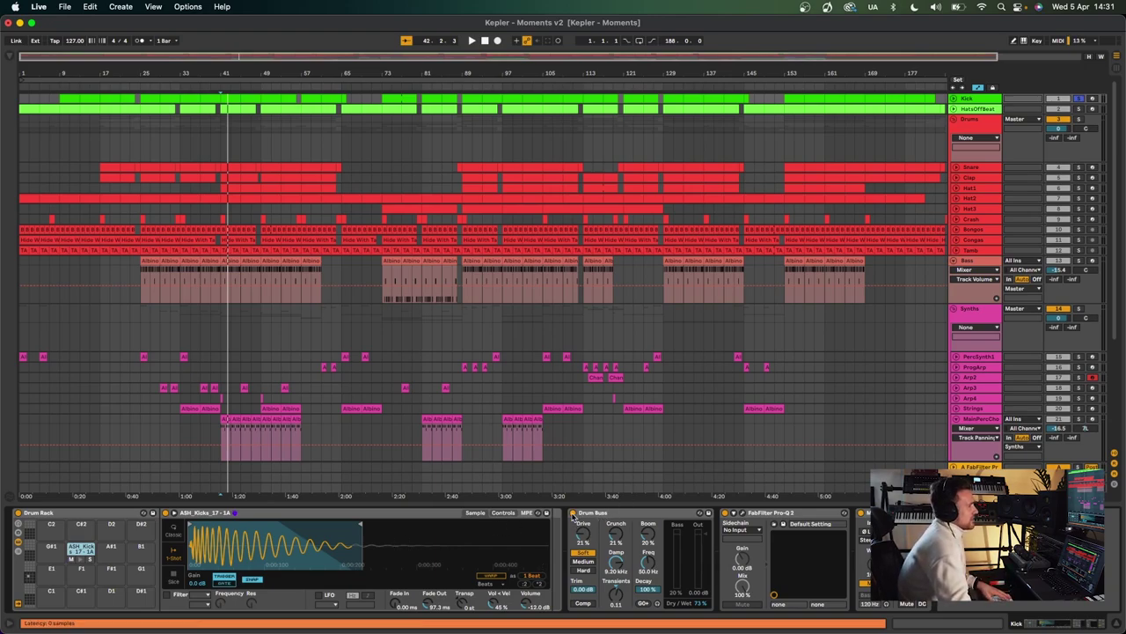
# Step: Compare the soloed kick with its Drum Buss bypassed and enabled during playback, leaving Drum Buss switched on
pyautogui.click(573, 513)
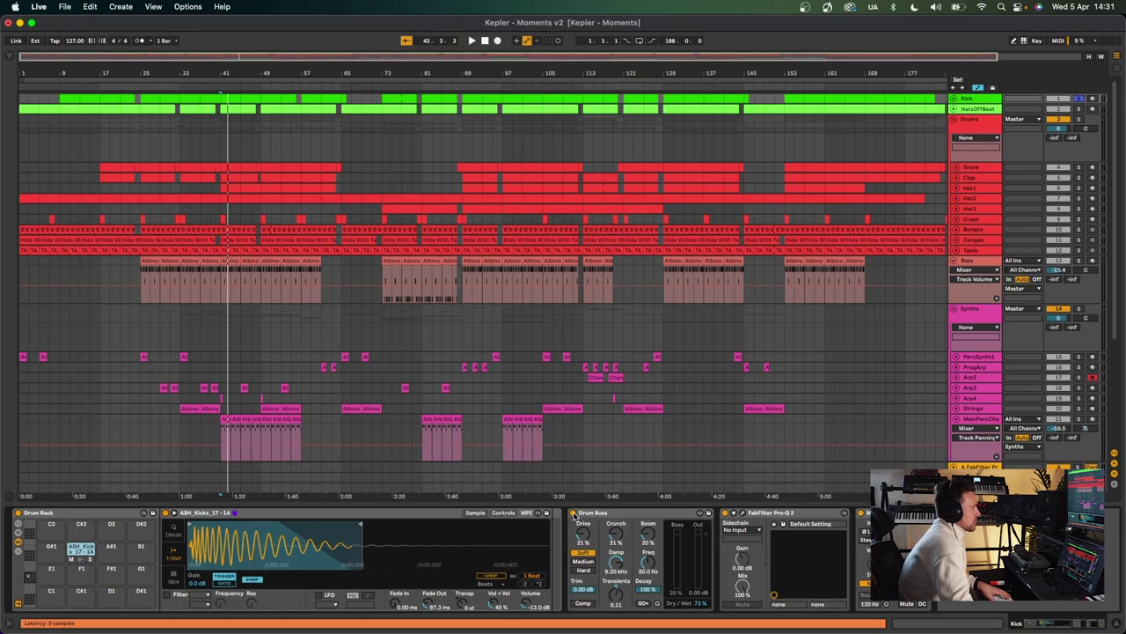
pyautogui.press('space')
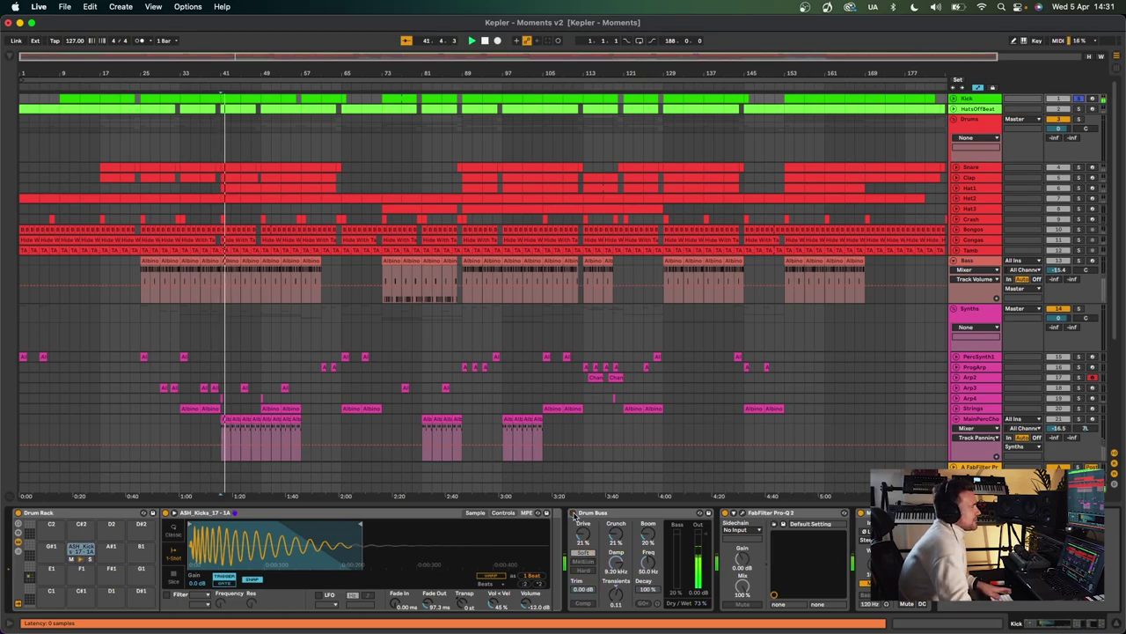
pyautogui.press('space')
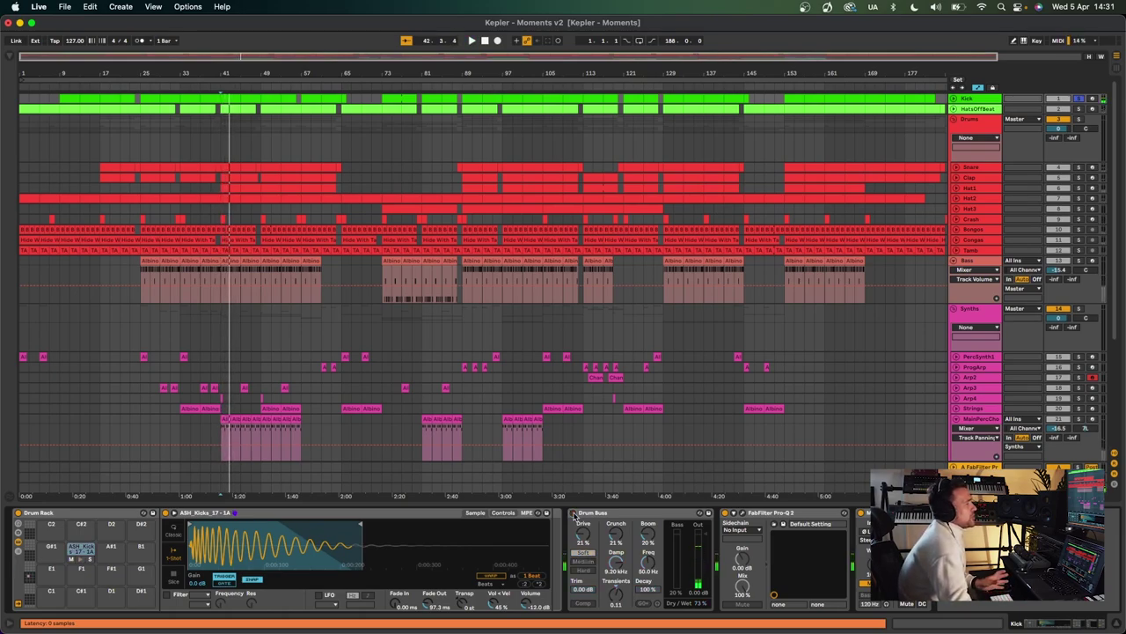
pyautogui.click(573, 514)
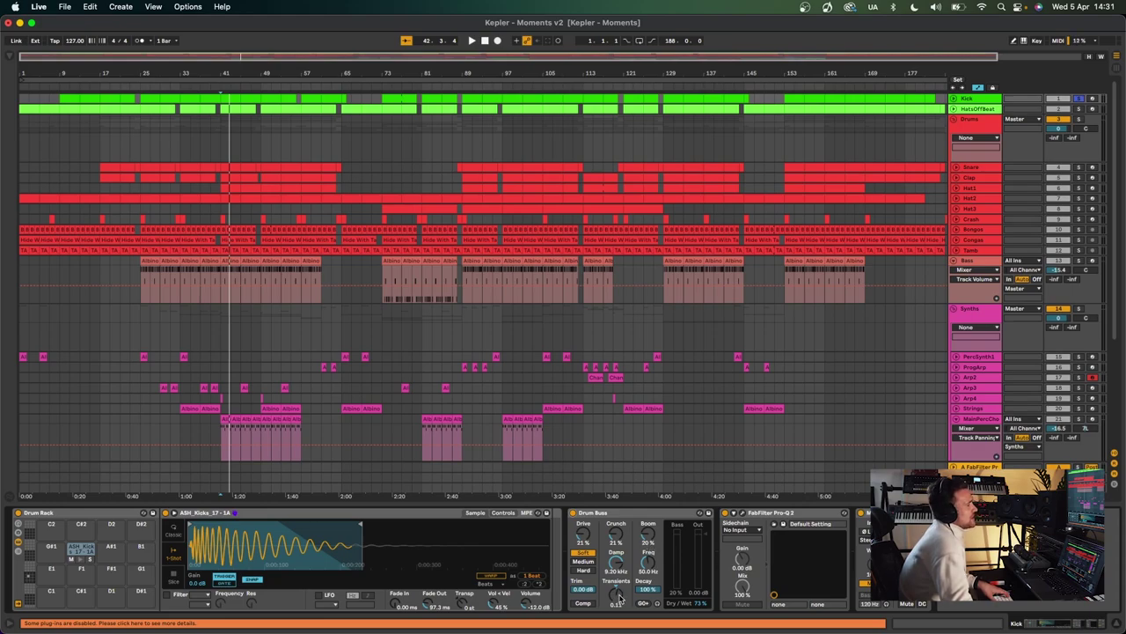
pyautogui.press('space')
pyautogui.click(574, 512)
pyautogui.click(574, 512)
pyautogui.press('space')
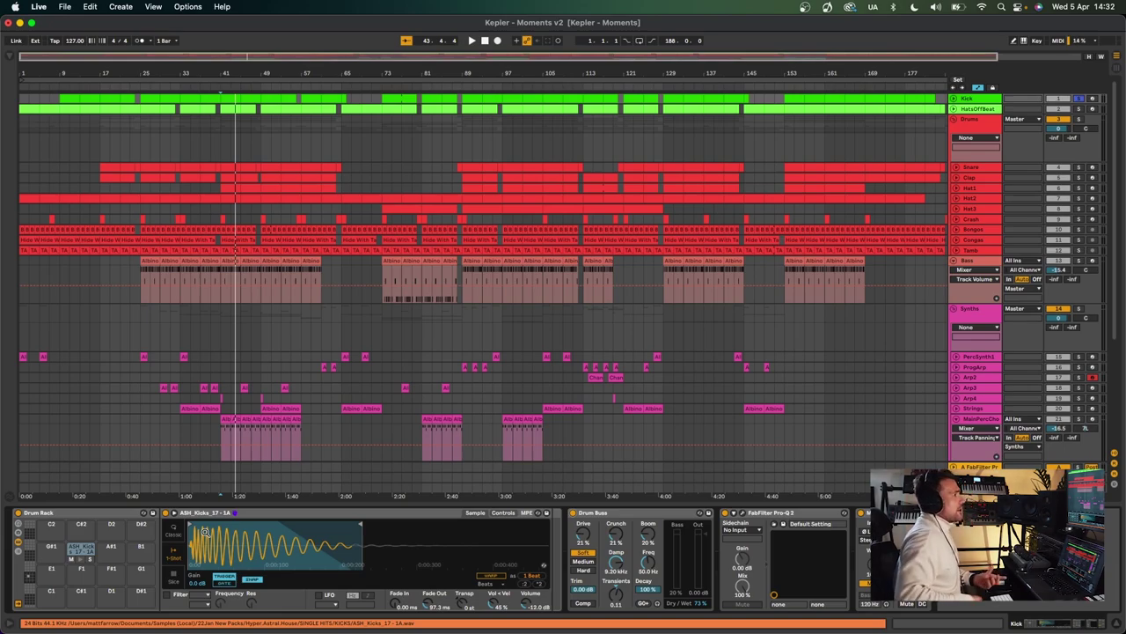
# Step: Play from bar 41 with the Bass soloed alongside the Kick and examine the bass notes up close
pyautogui.keyDown('super'); pyautogui.click(1079, 261); pyautogui.keyUp('super')
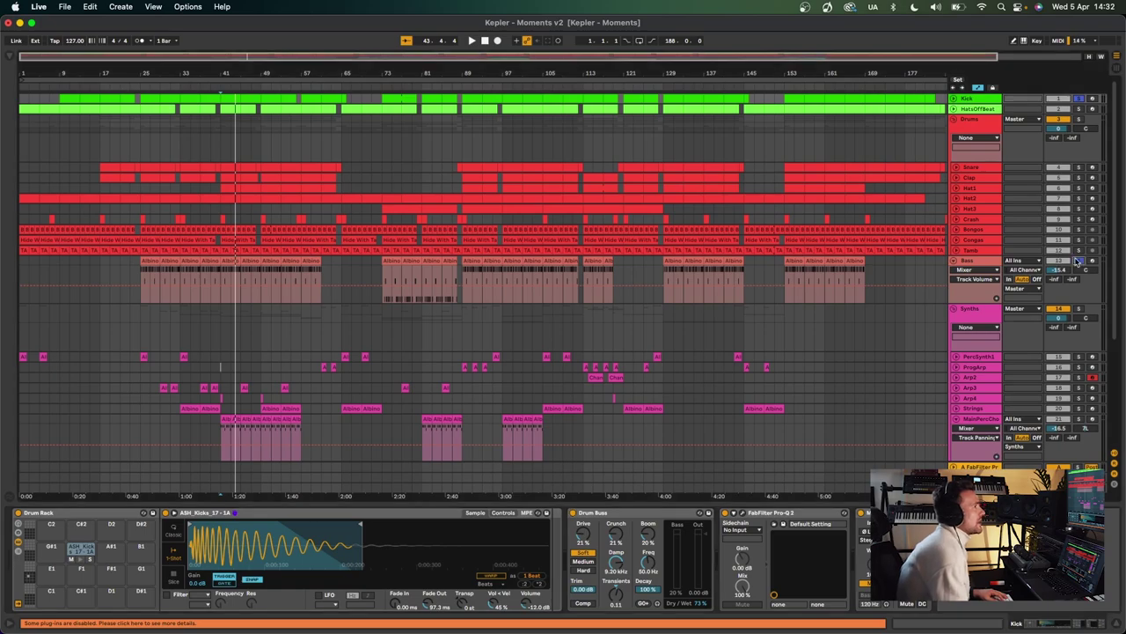
pyautogui.click(220, 123)
pyautogui.press('space')
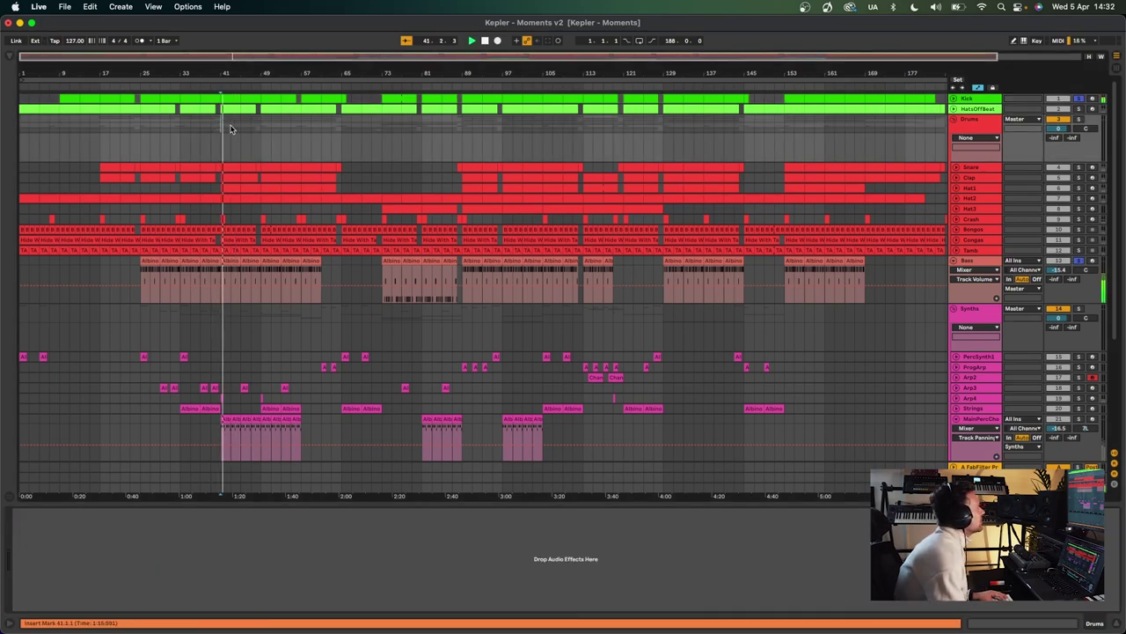
pyautogui.moveTo(224, 75); pyautogui.dragTo(223, 141)
pyautogui.scroll(5, 227, 124)
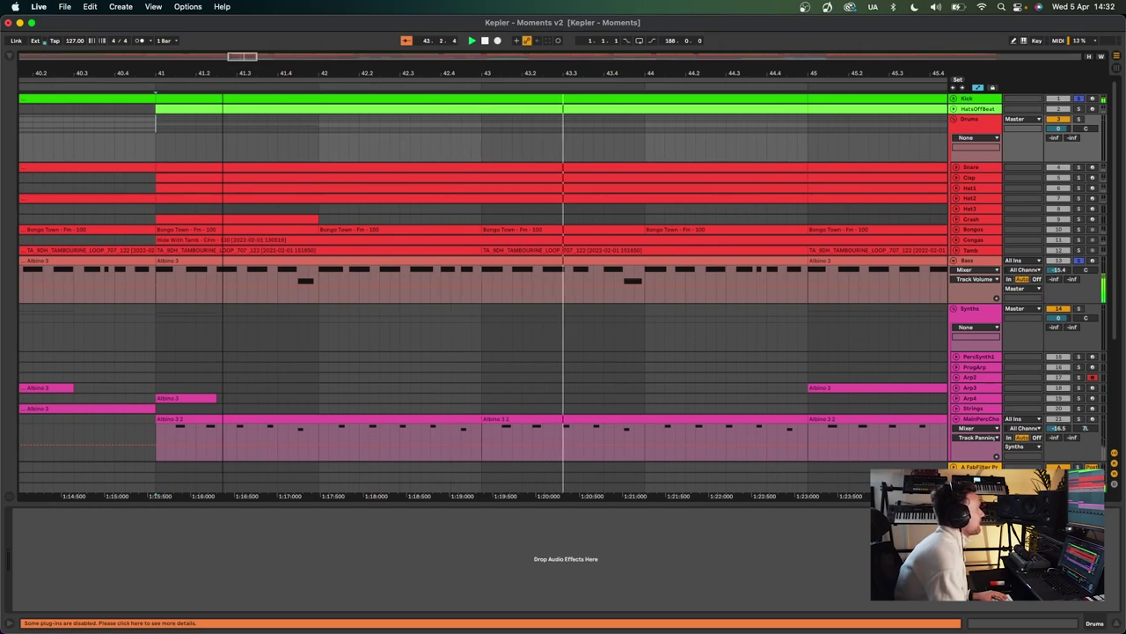
pyautogui.moveTo(223, 141); pyautogui.dragTo(221, 72)
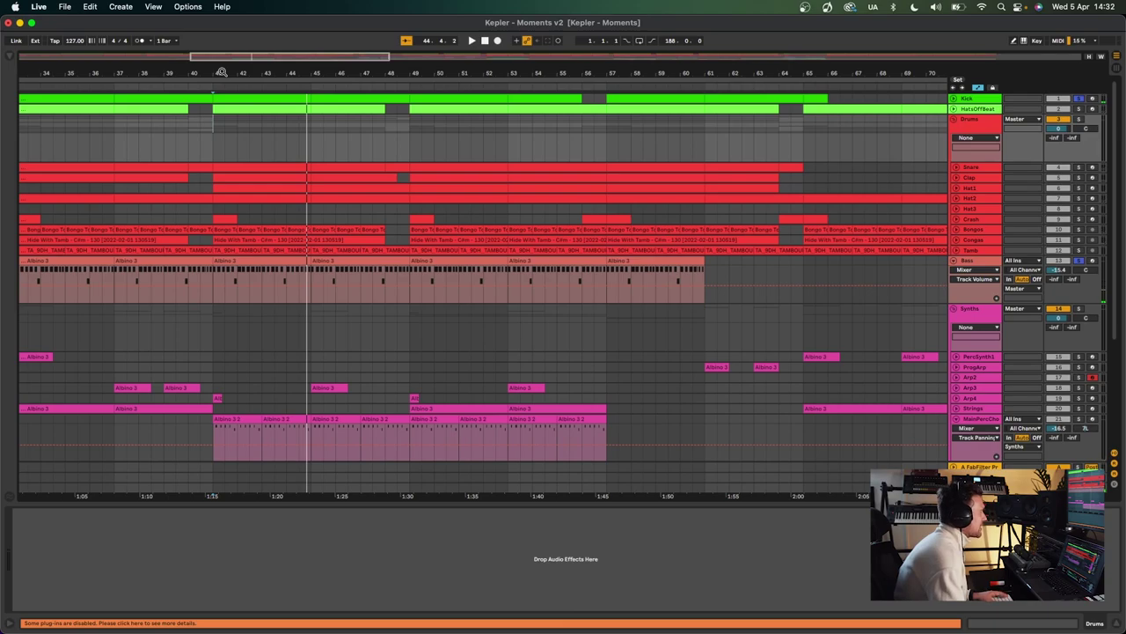
pyautogui.scroll(-15, 221, 72)
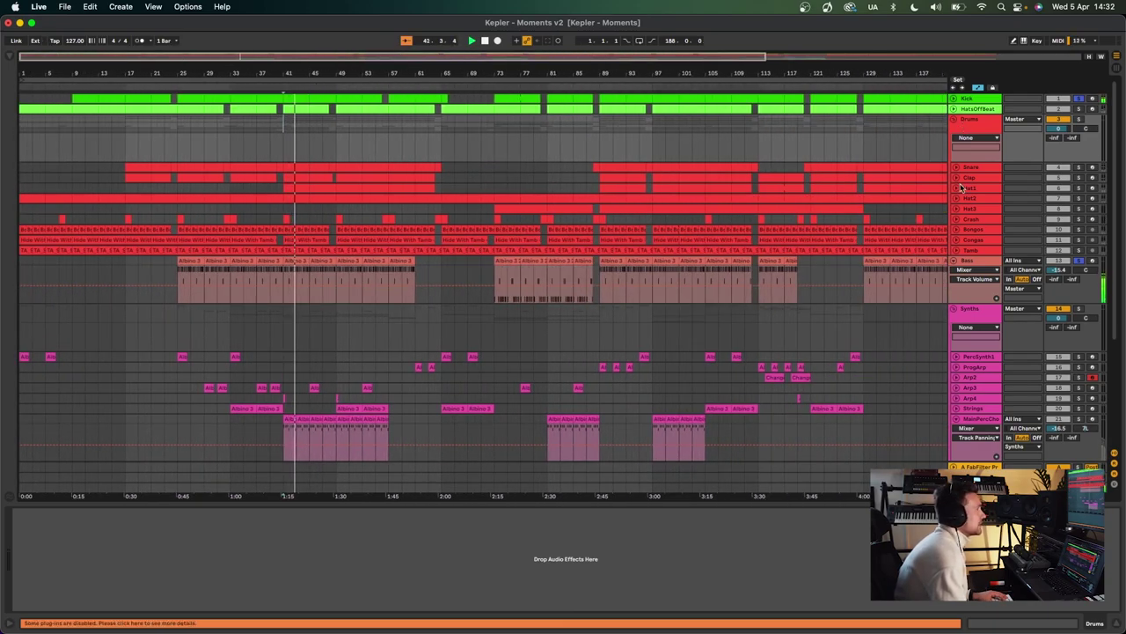
# Step: Inspect the low-cut curve of the FabFilter Pro-Q 2 on the Kick track and close the plug-in window
pyautogui.click(992, 101)
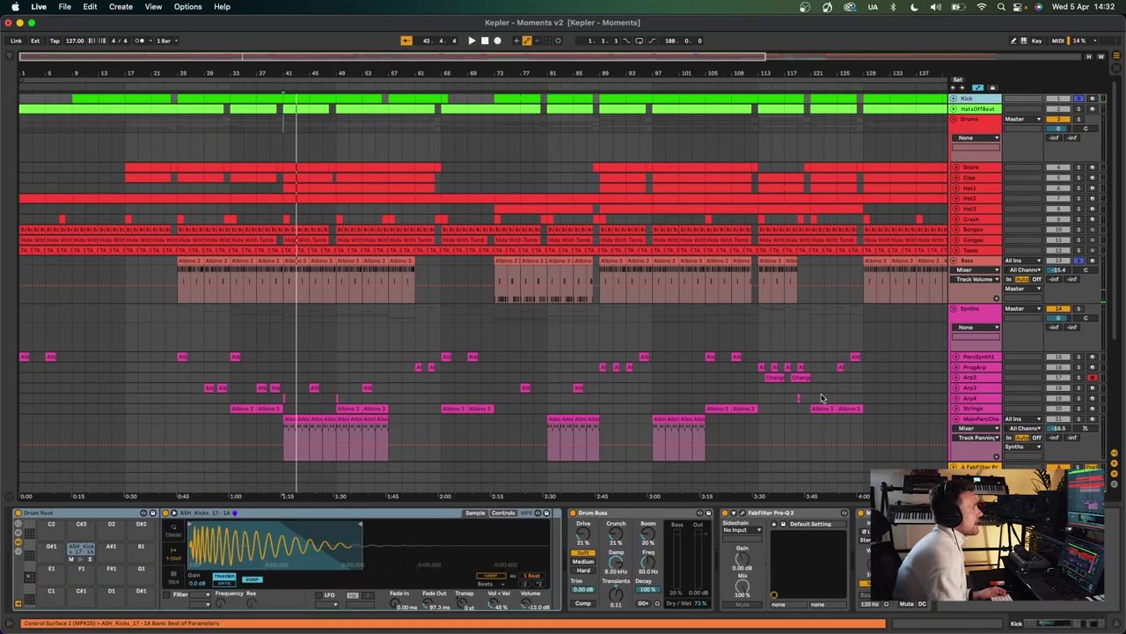
pyautogui.click(744, 518)
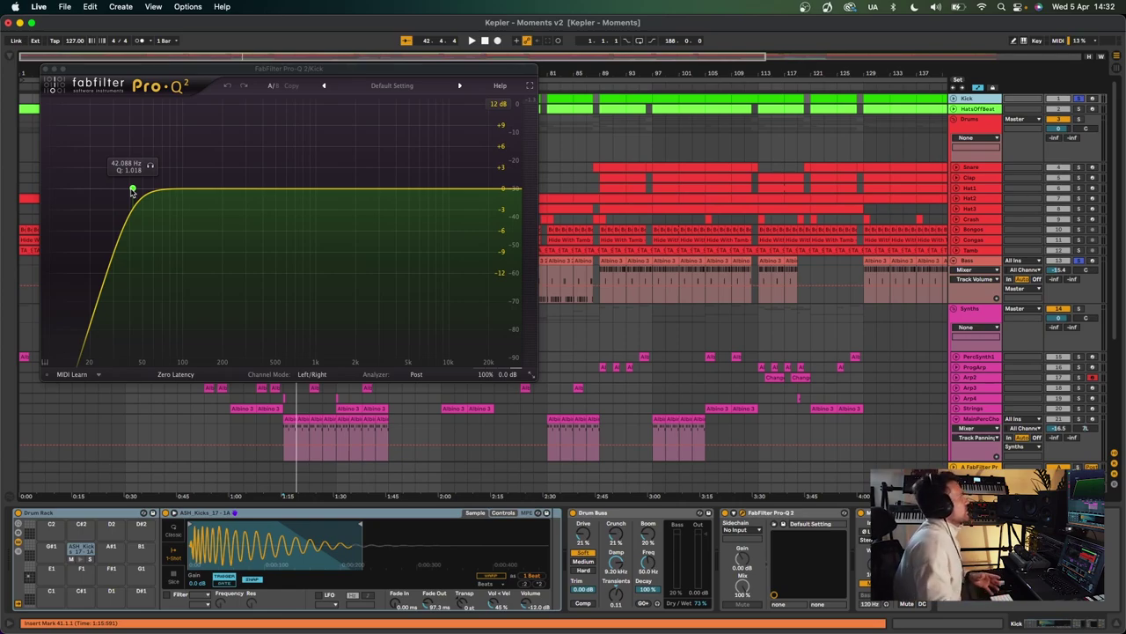
pyautogui.click(45, 70)
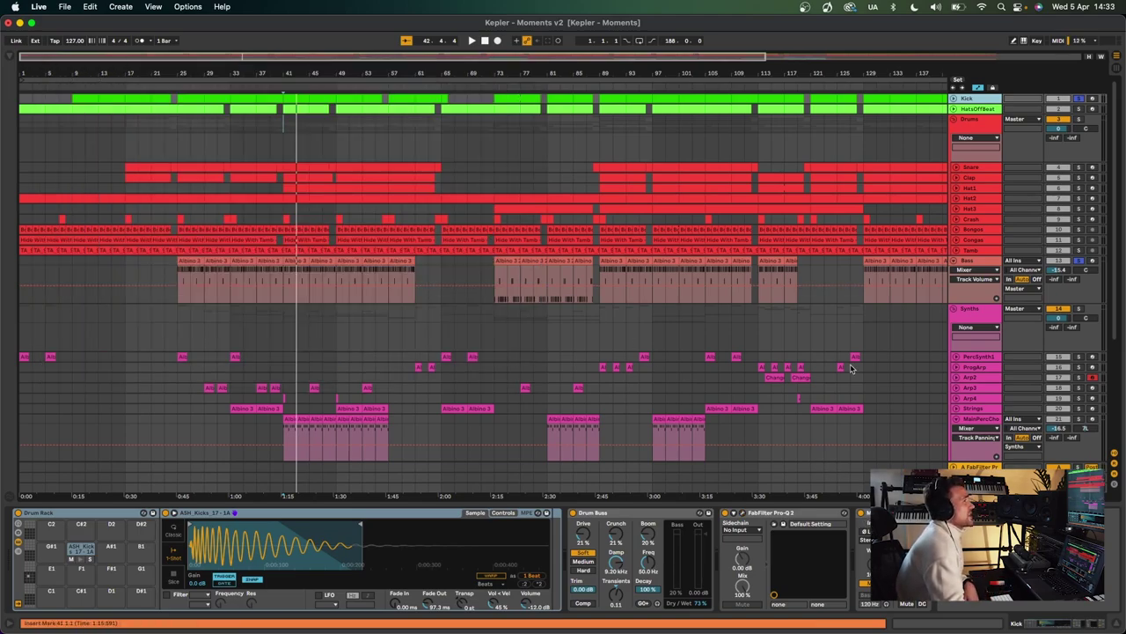
# Step: Show the HatsOffBeat track's device chain and play the track soloed
pyautogui.moveTo(449, 72); pyautogui.dragTo(321, 72)
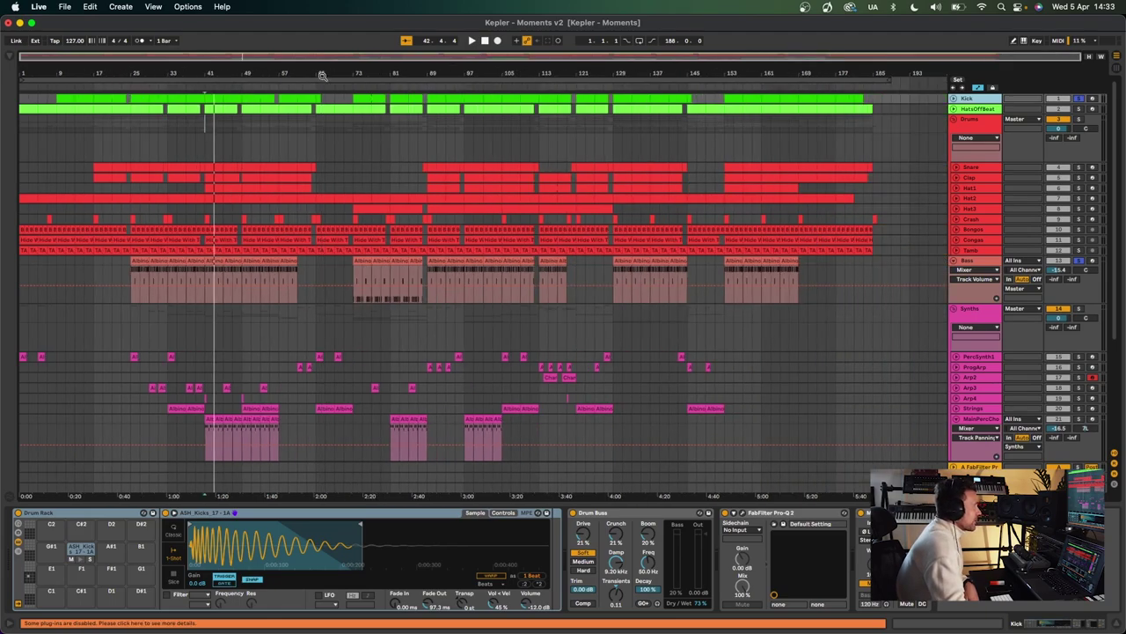
pyautogui.click(968, 109)
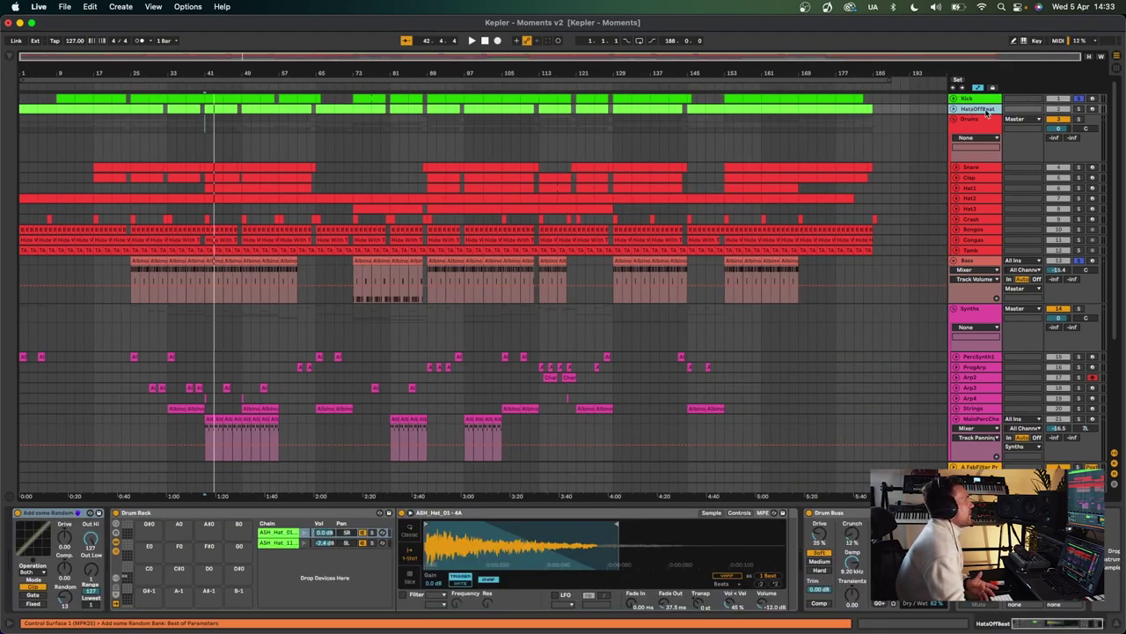
pyautogui.click(247, 86)
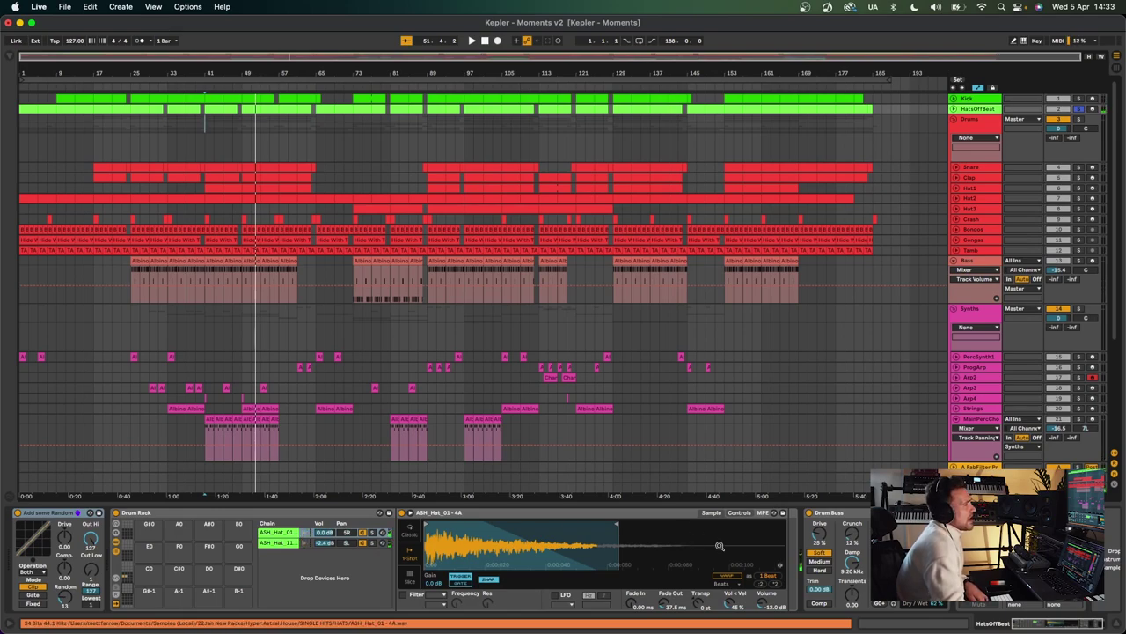
# Step: Inspect the HatsOffBeat track's Pro-Q 2 curve during playback, close the plug-in and review the start of the device chain
pyautogui.hscroll(2, 381, 554)
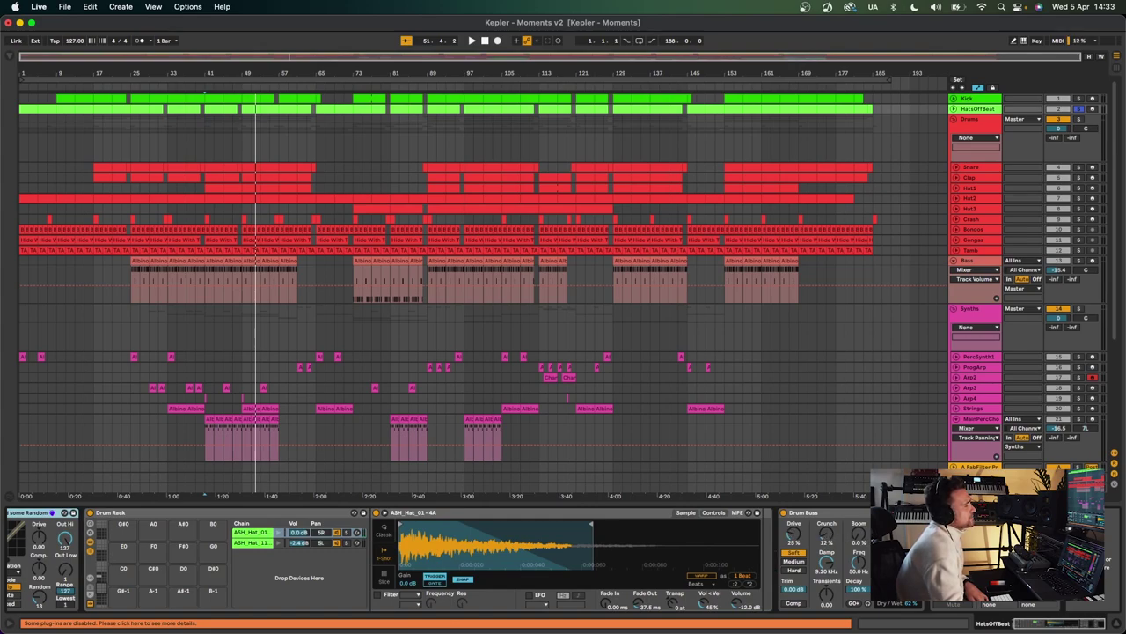
pyautogui.press('super+alt+p')
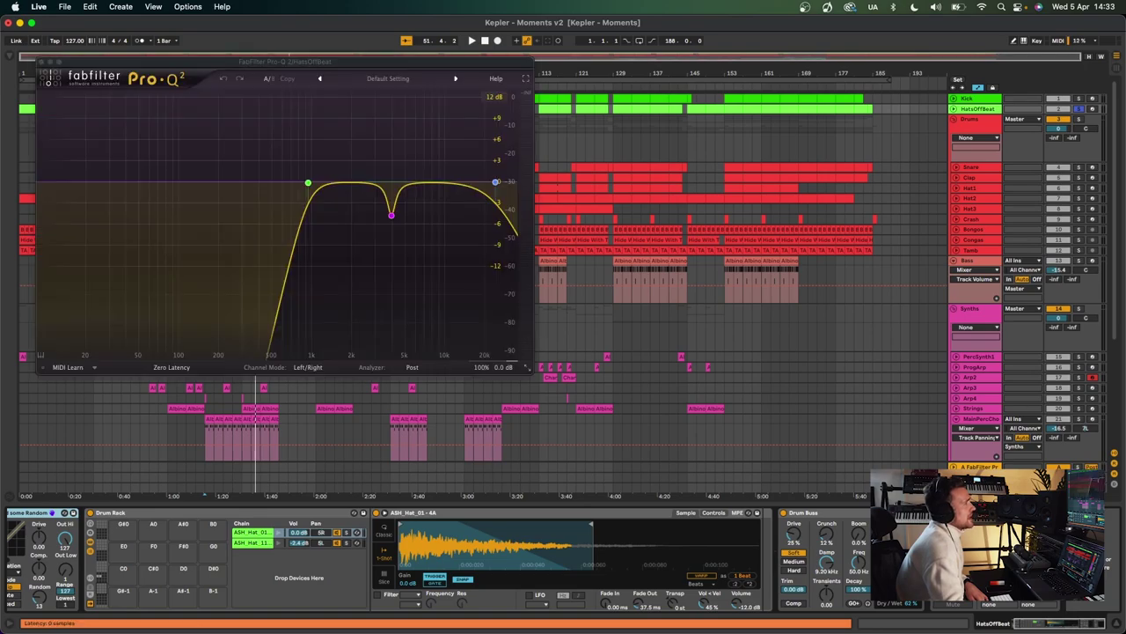
pyautogui.press('space')
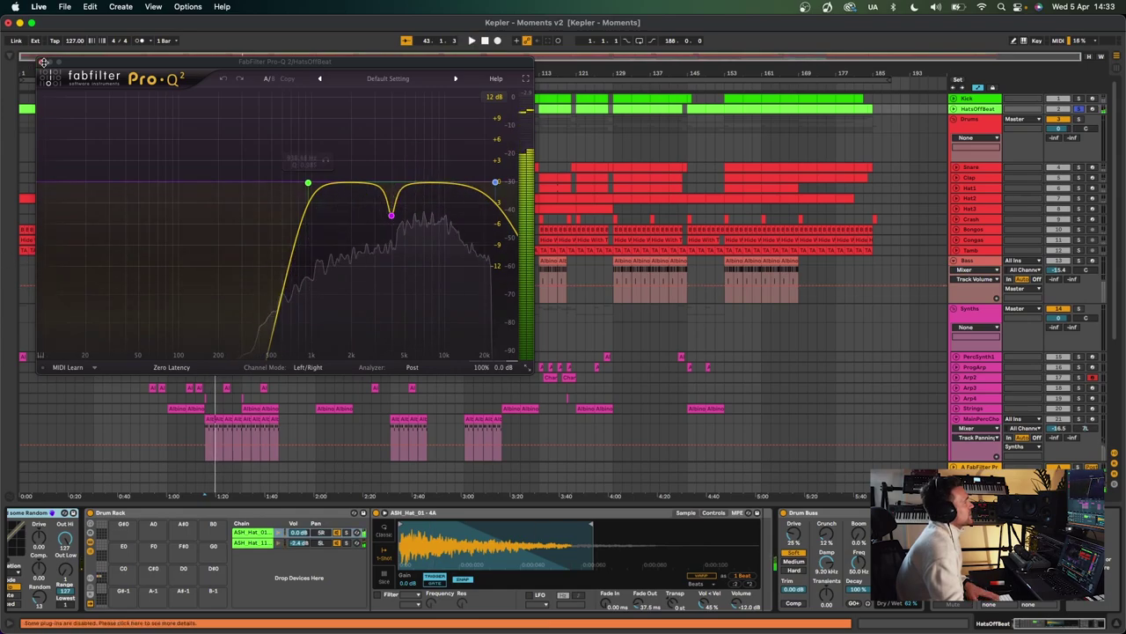
pyautogui.press('super+alt+p')
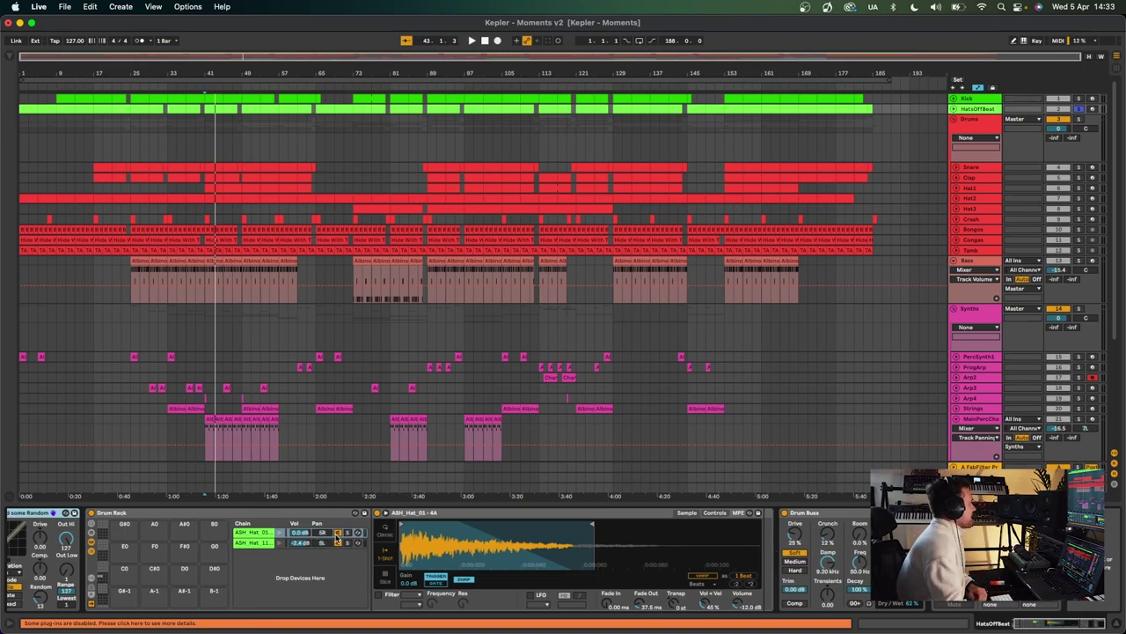
pyautogui.hscroll(-2, 280, 581)
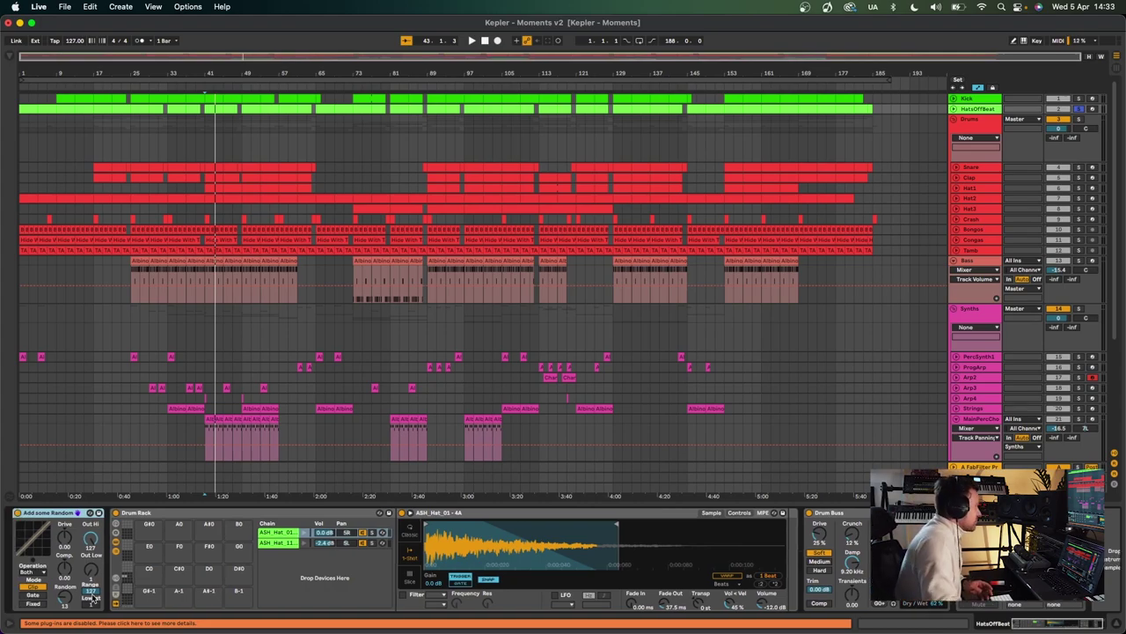
# Step: Show the browser, clear its search, and list the presets of the Velocity MIDI effect
pyautogui.click(9, 56)
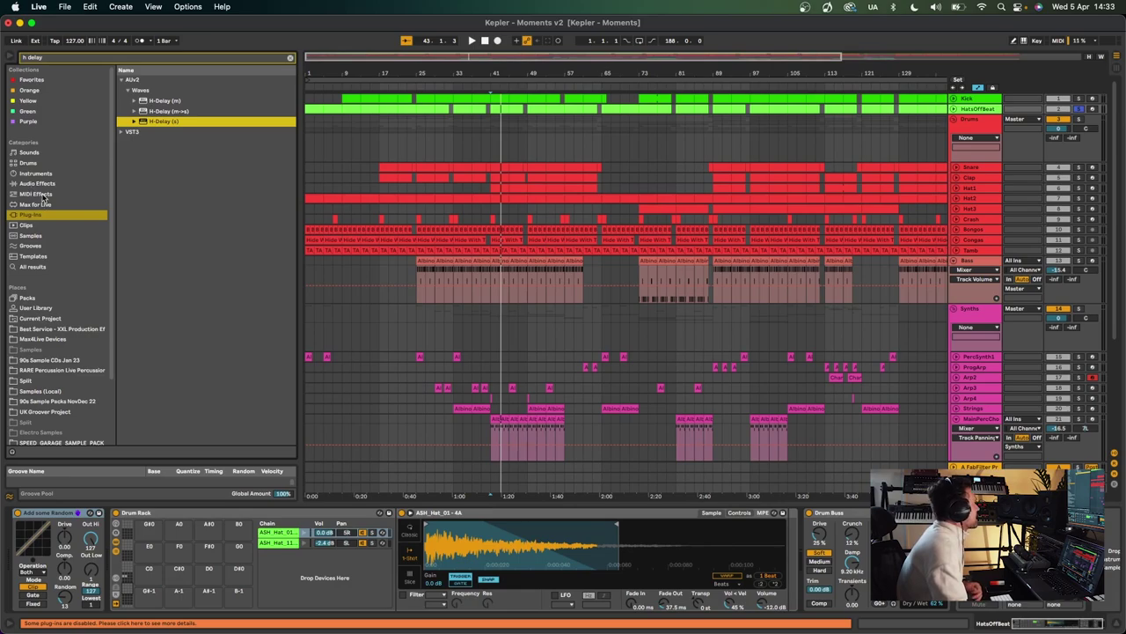
pyautogui.click(43, 195)
pyautogui.click(291, 57)
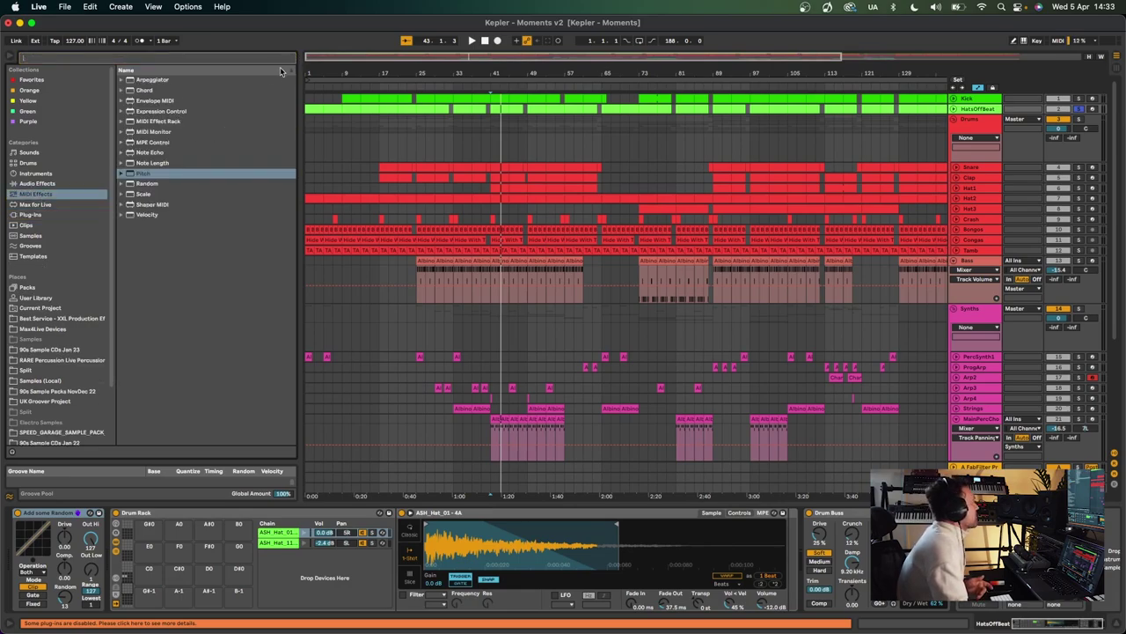
pyautogui.click(122, 214)
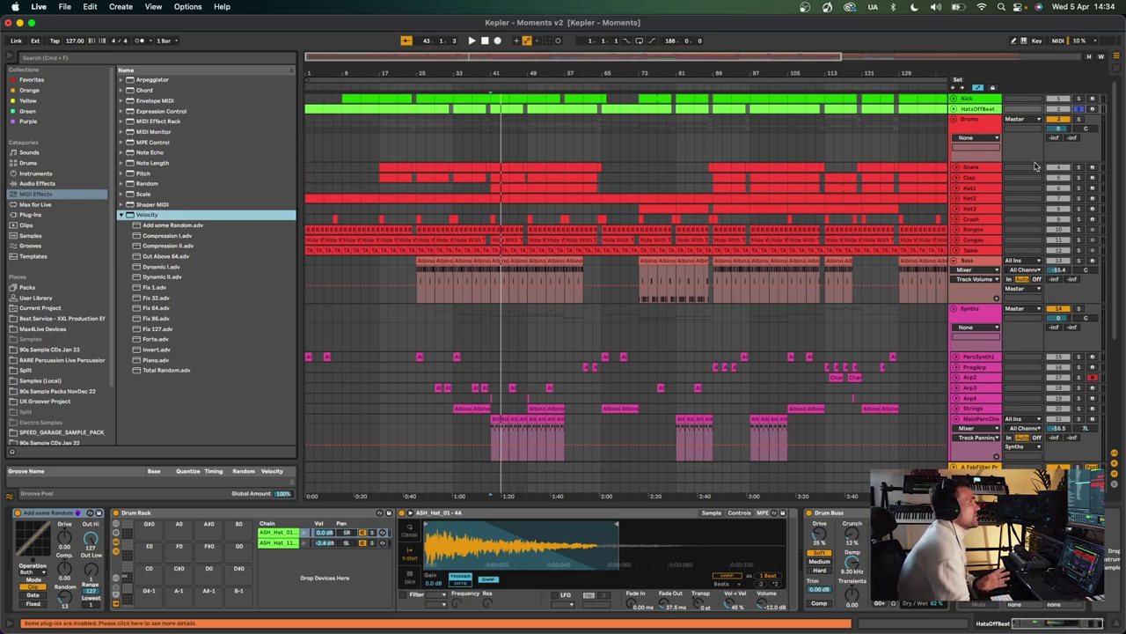
# Step: Show the Snare track's device chain and bring the Drum Rack pad holding the JA2_909_SNARE sample into view
pyautogui.click(977, 167)
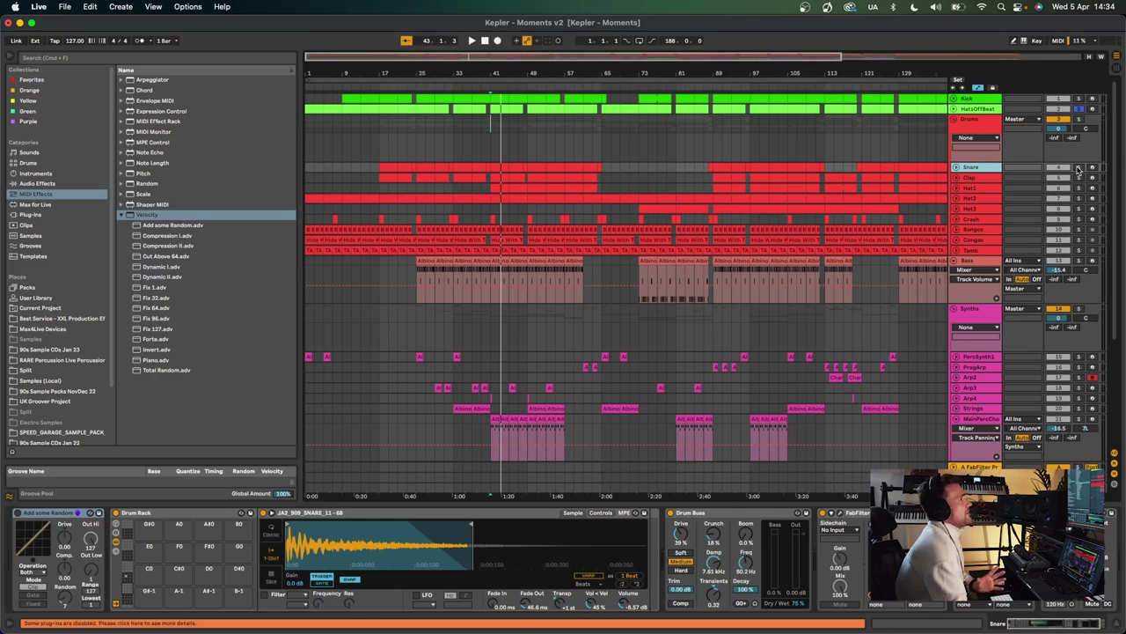
pyautogui.click(974, 123)
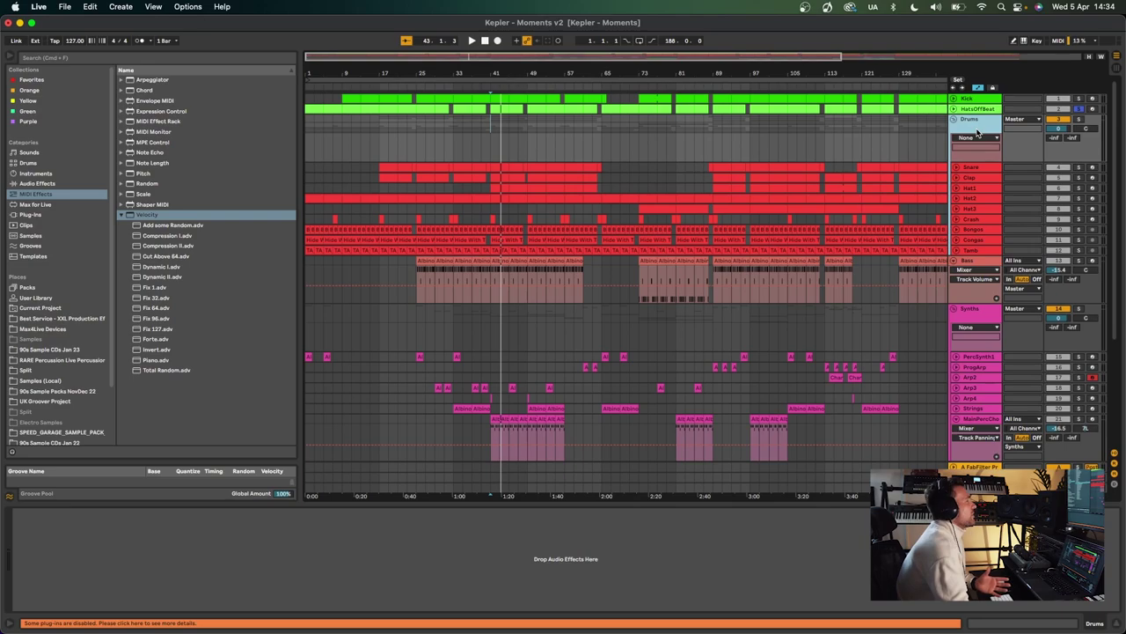
pyautogui.click(978, 168)
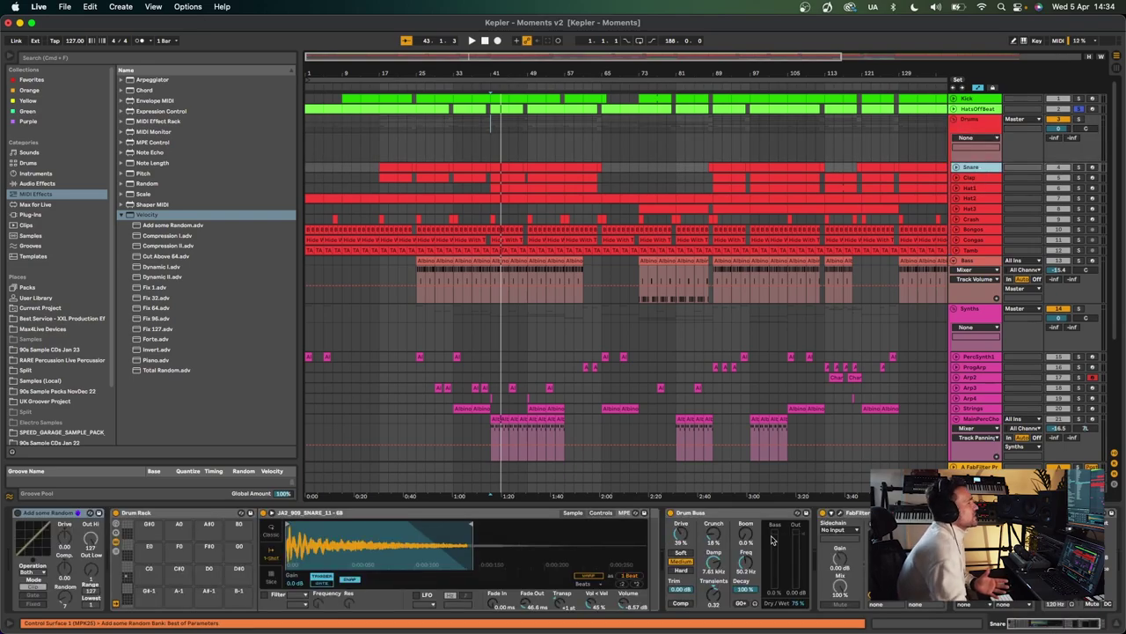
pyautogui.hscroll(-3, 766, 541)
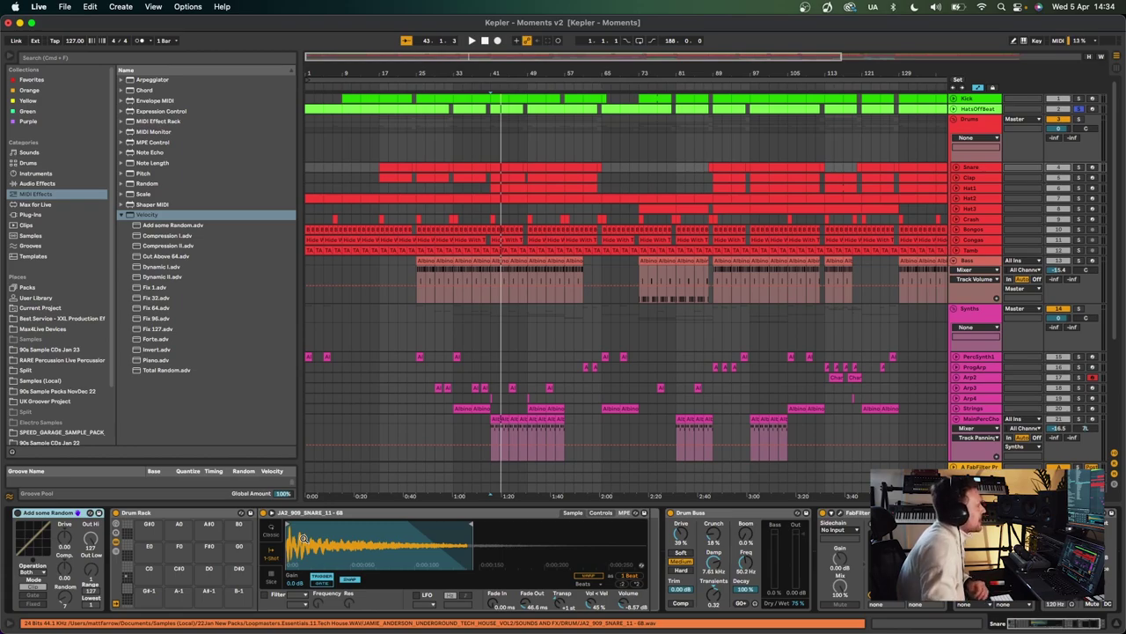
pyautogui.click(127, 576)
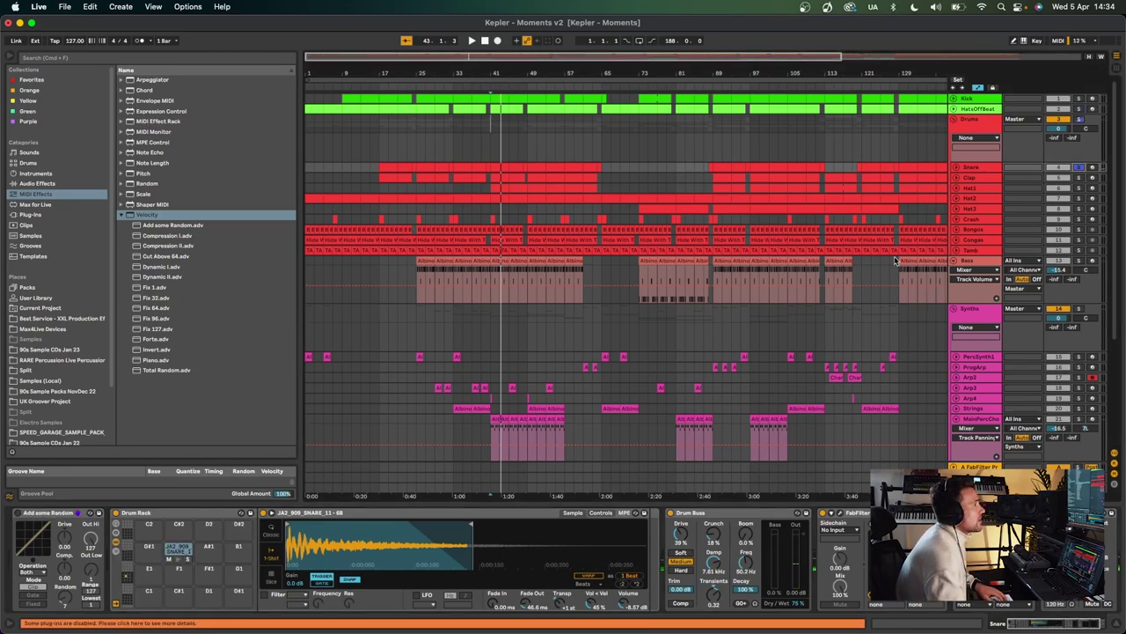
# Step: Play the soloed Snare from bar 41, unfold its track, and show return track A's reverb device chain while playing again
pyautogui.click(493, 380)
pyautogui.press('space')
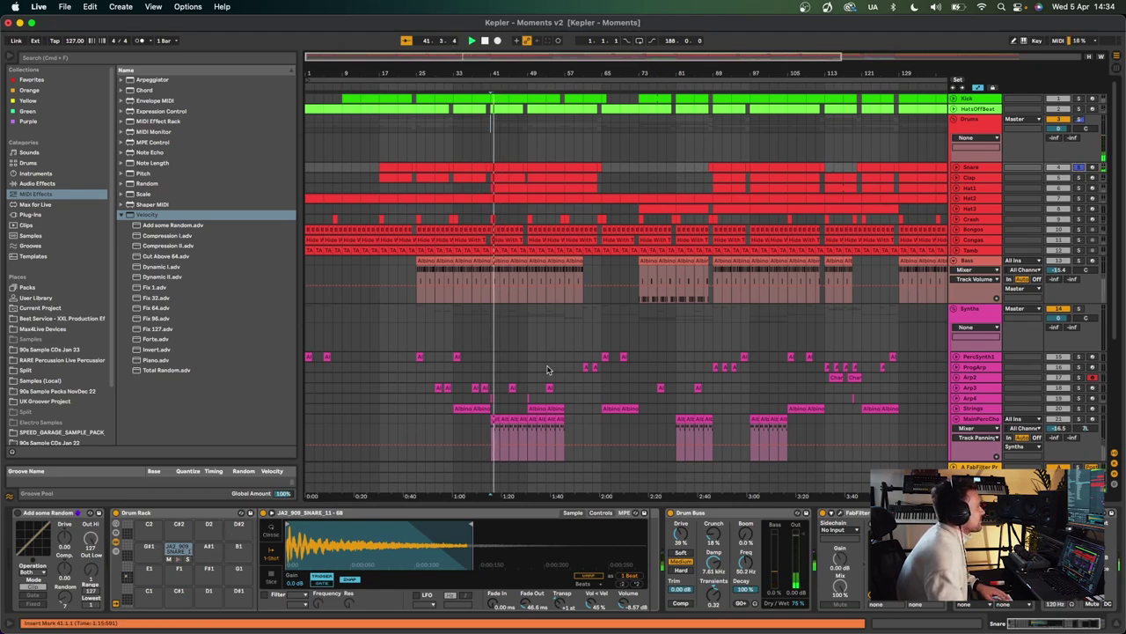
pyautogui.click(956, 168)
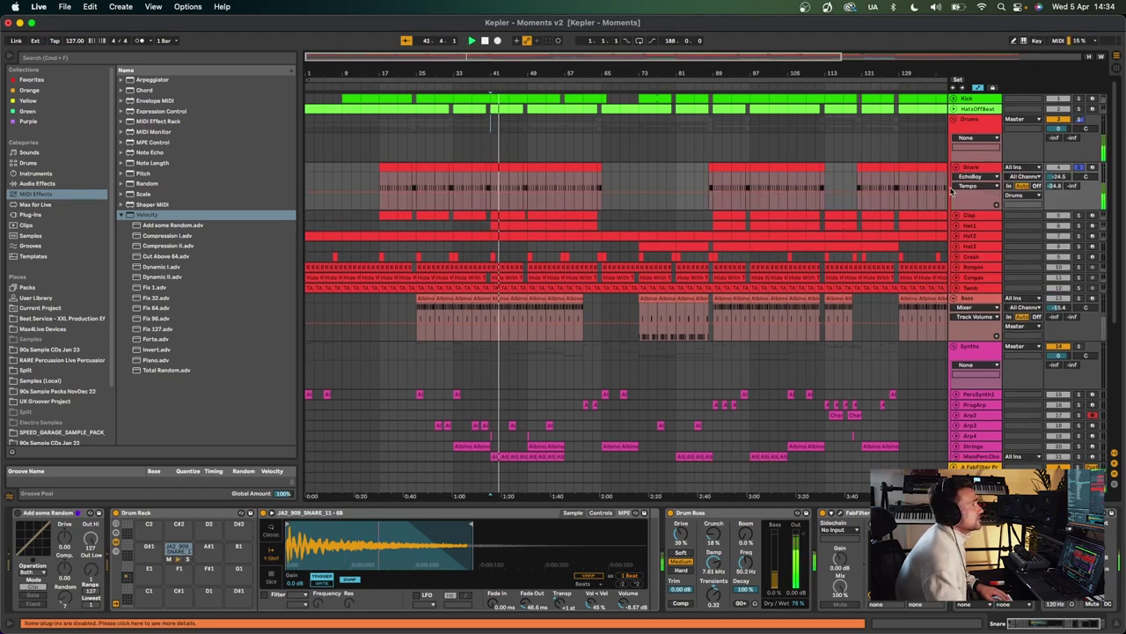
pyautogui.press('space')
pyautogui.click(975, 466)
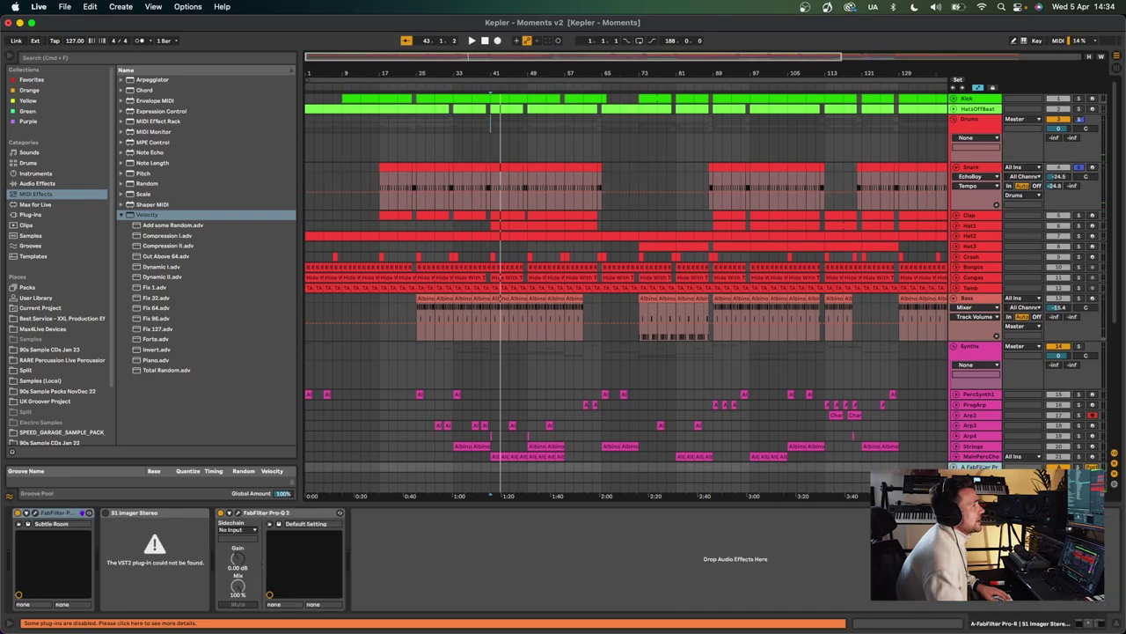
pyautogui.press('space')
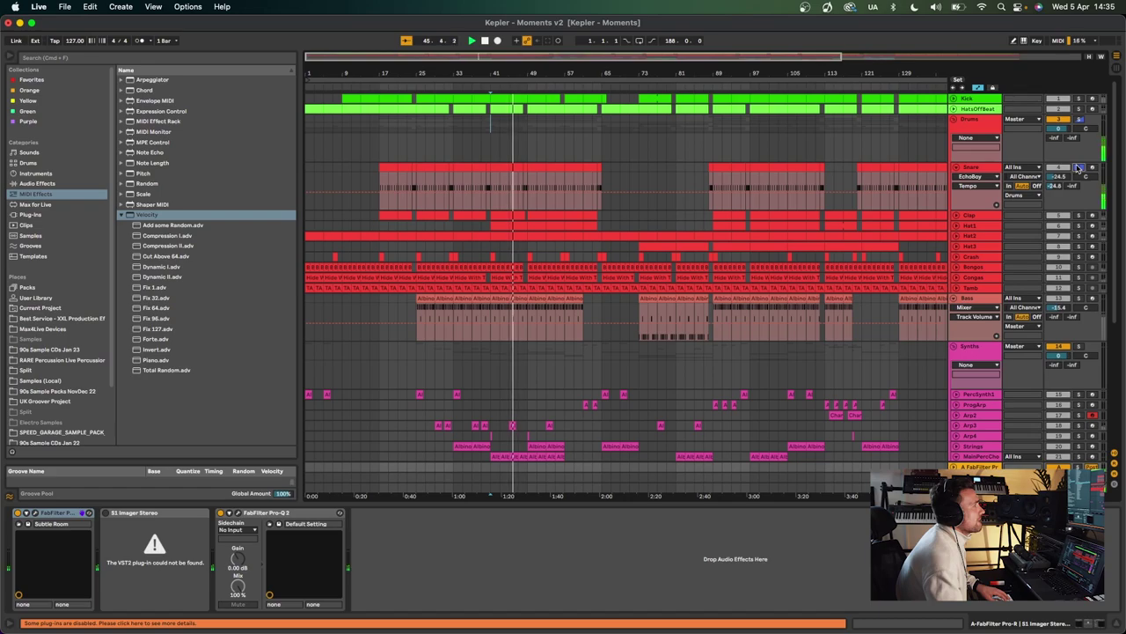
# Step: Compare the Snare from bar 33 with its Drum Buss switched off and switched back on
pyautogui.click(989, 174)
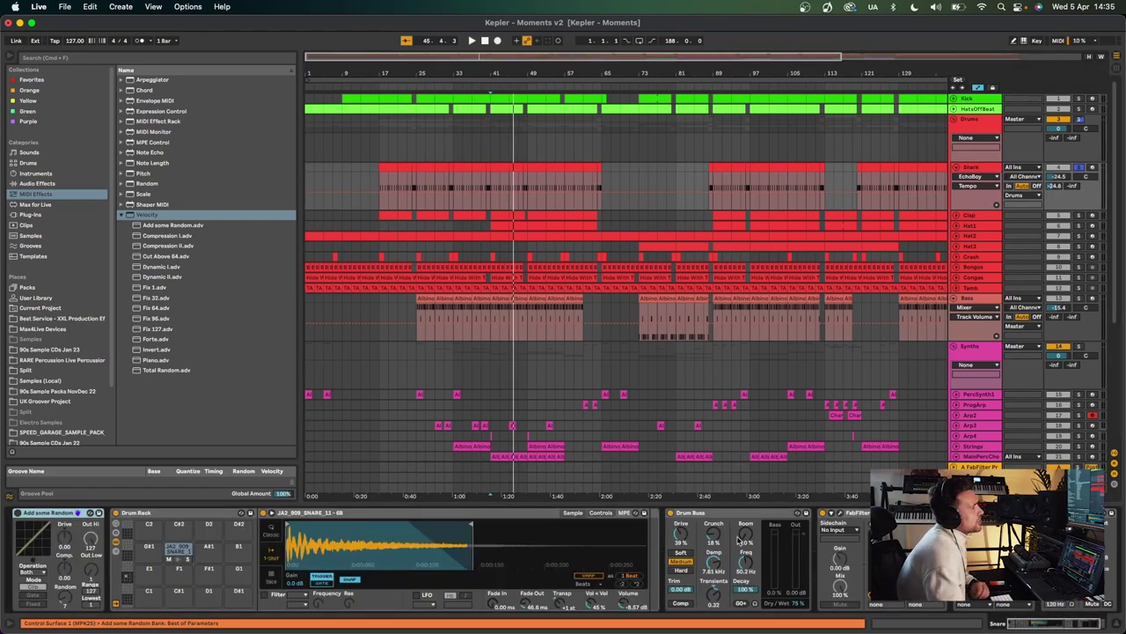
pyautogui.hscroll(3, 741, 540)
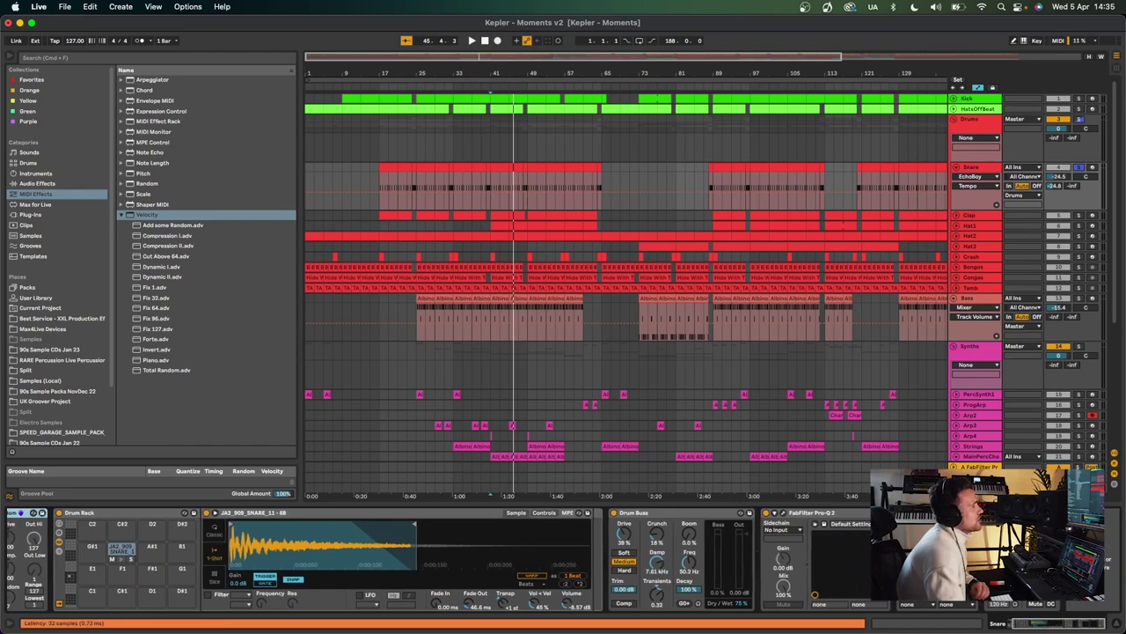
pyautogui.click(613, 513)
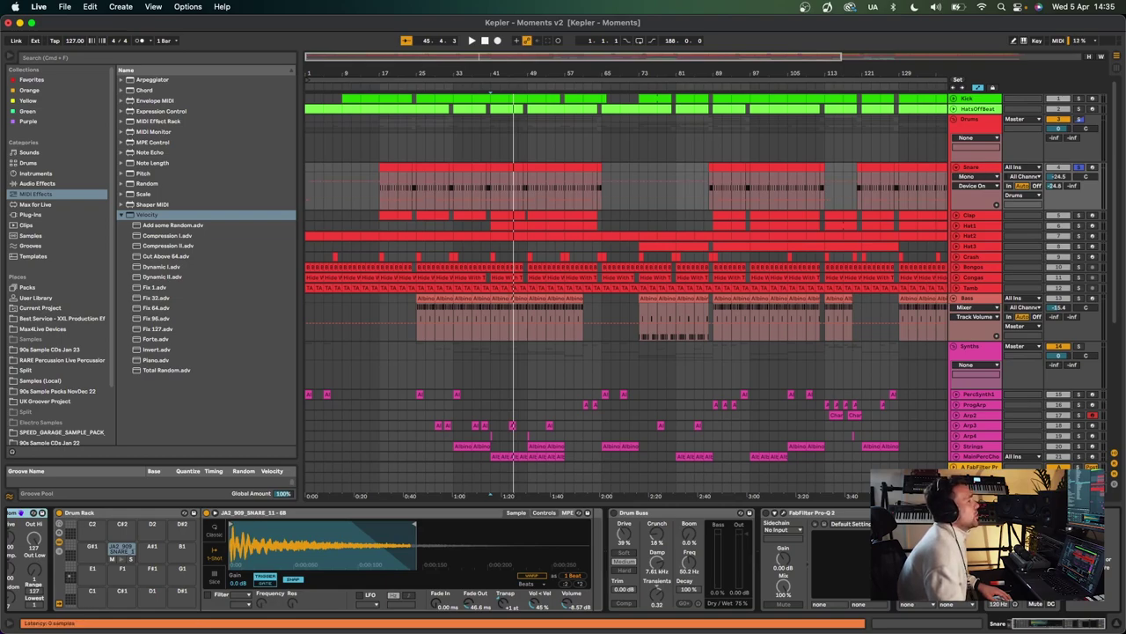
pyautogui.click(455, 181)
pyautogui.press('space')
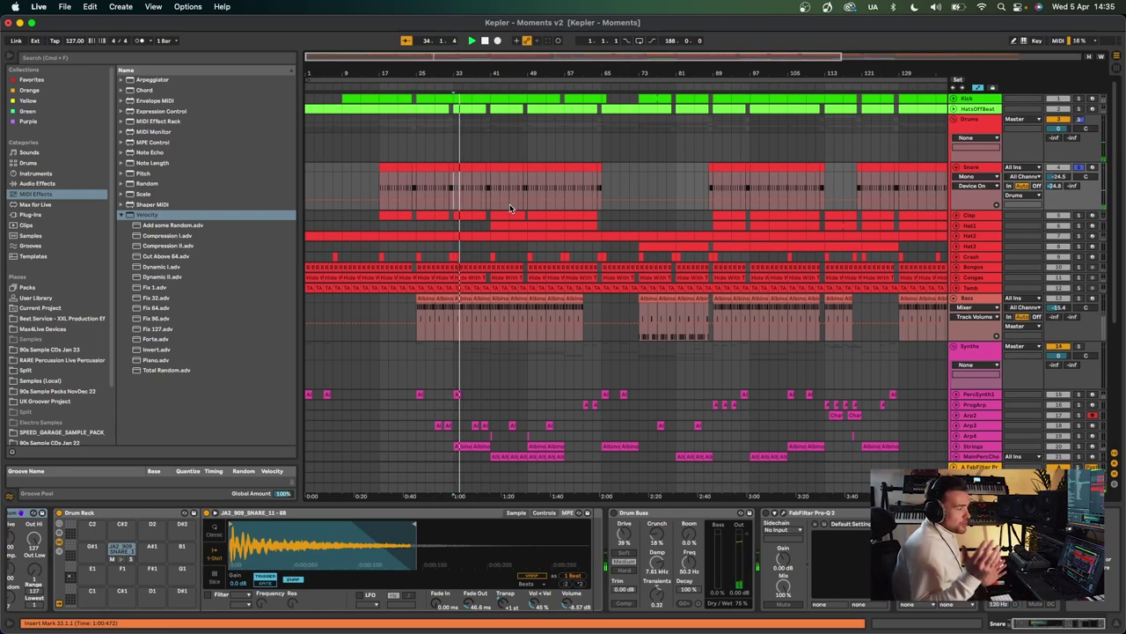
pyautogui.press('space')
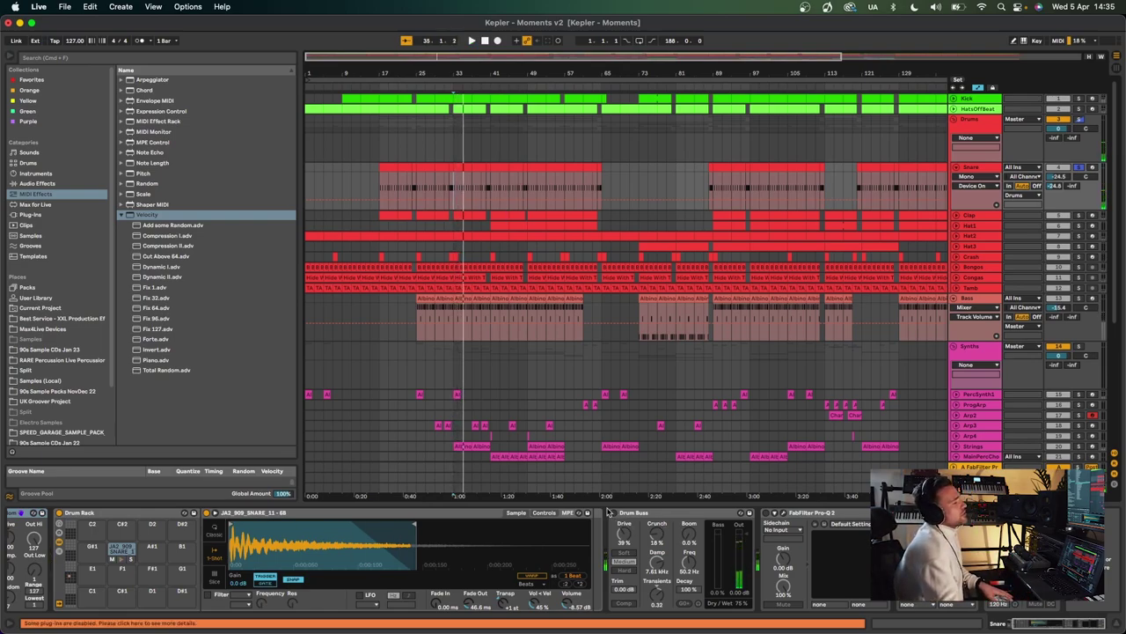
pyautogui.click(614, 512)
pyautogui.press('space')
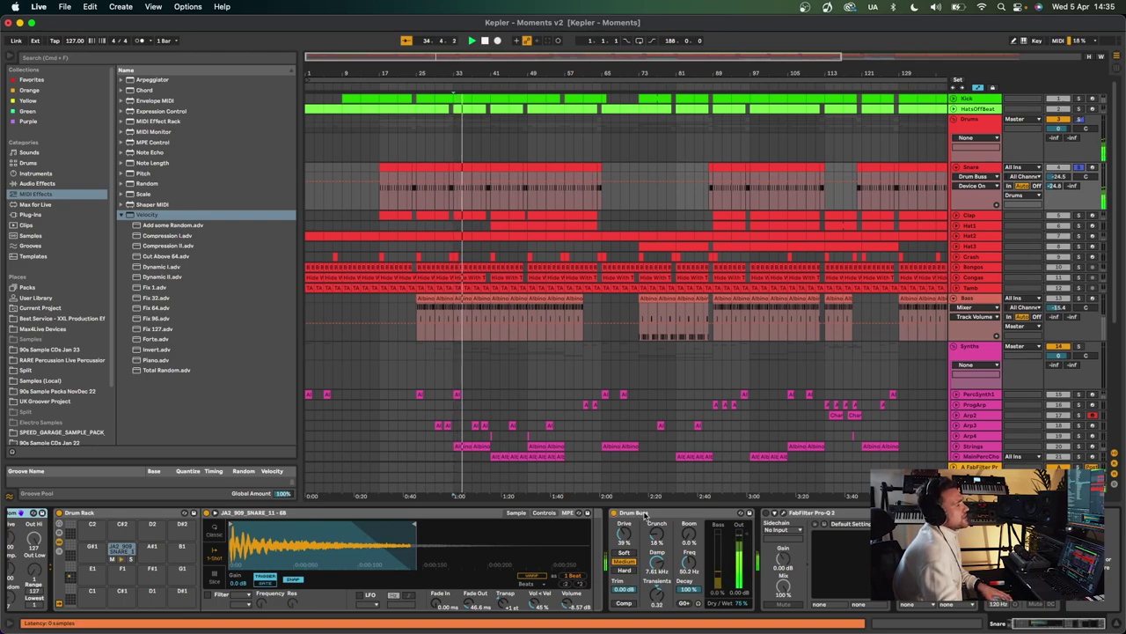
pyautogui.press('space')
# Step: Switch on the Snare's FabFilter Pro-Q 2 and inspect its low cut and high boost while playing from bar 33
pyautogui.click(765, 512)
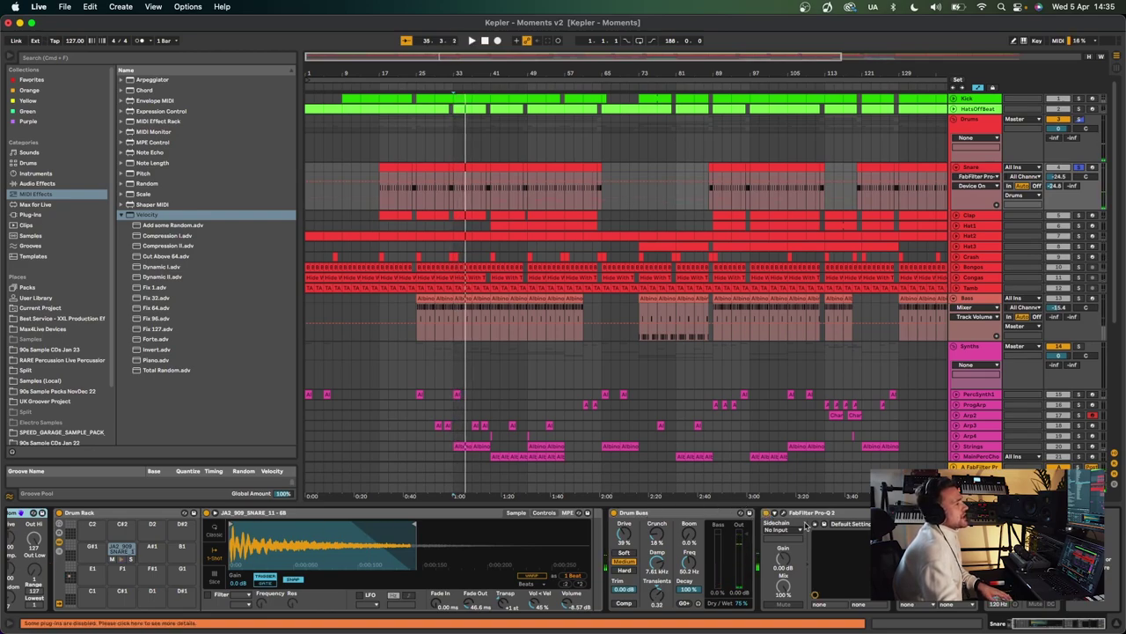
pyautogui.click(783, 512)
pyautogui.moveTo(436, 195)
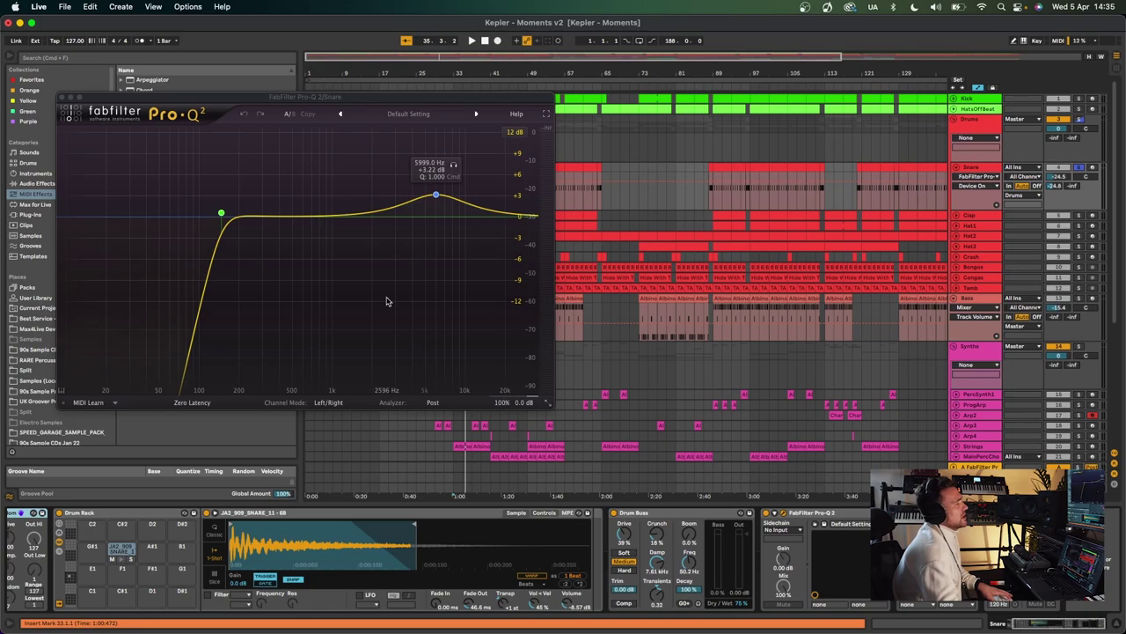
pyautogui.press('space')
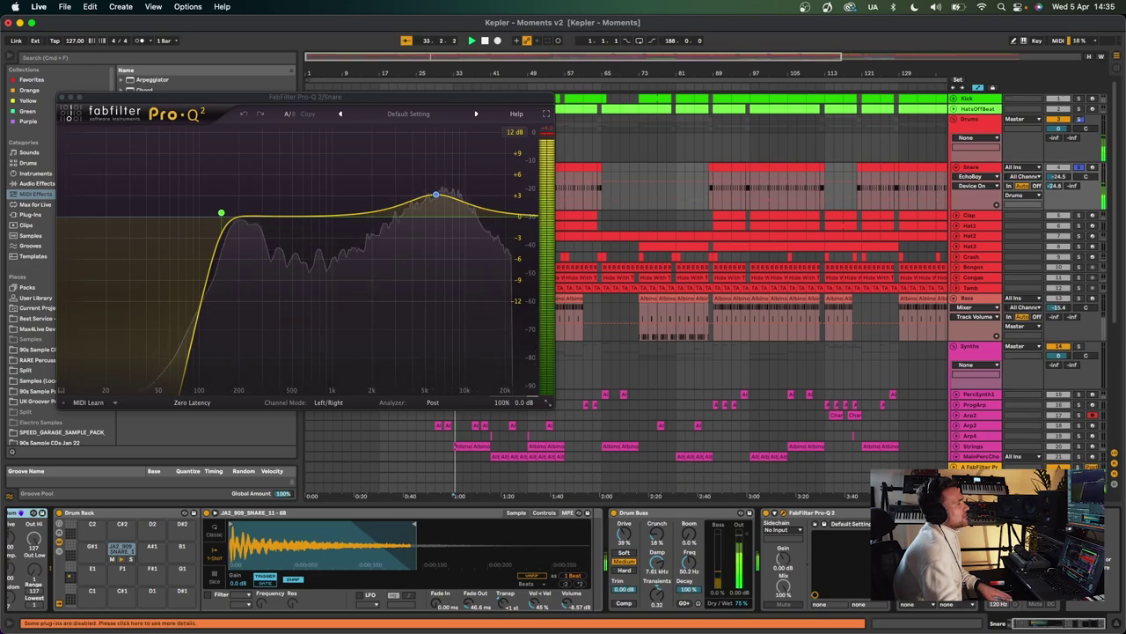
pyautogui.press('space')
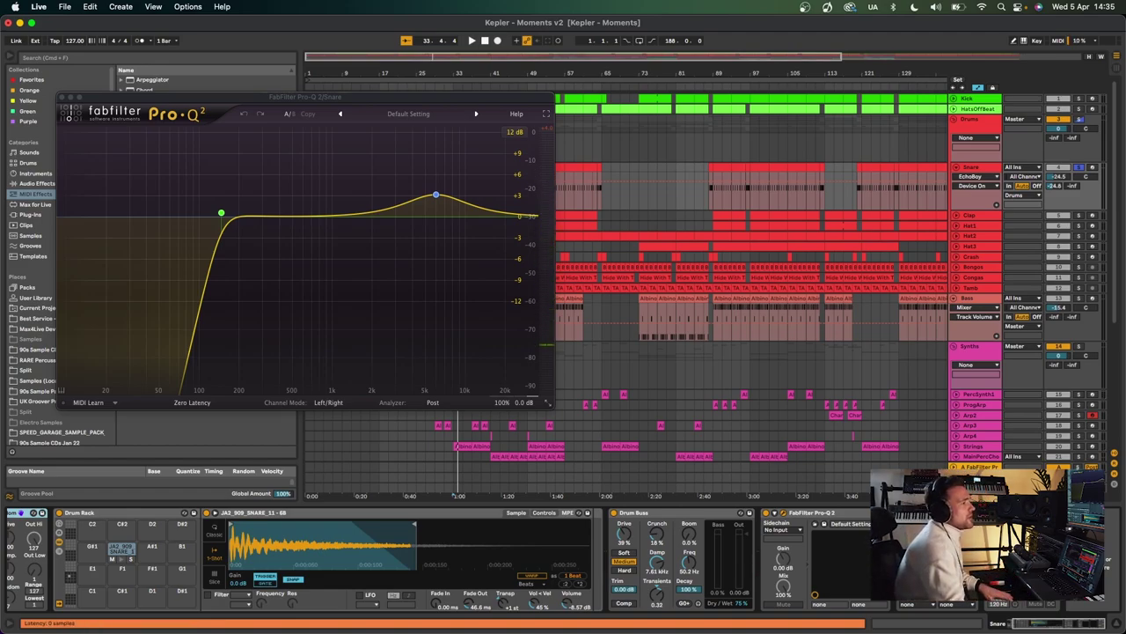
pyautogui.press('space')
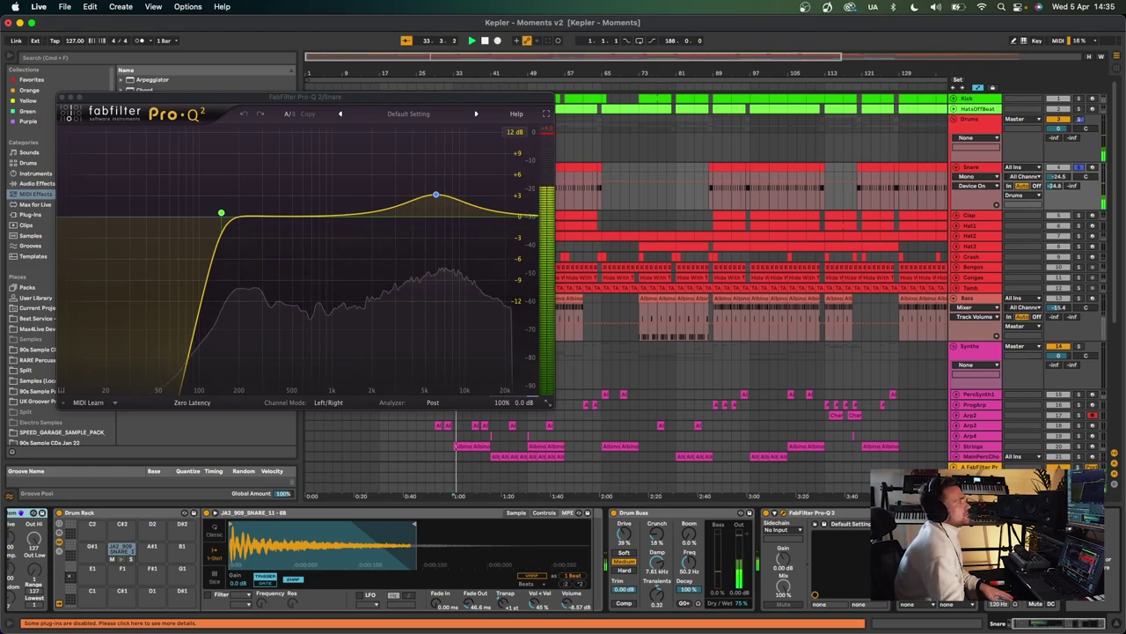
pyautogui.press('space')
# Step: Open the Snare's EchoBoy plug-in, place its window beside the Pro-Q 2, and play the snare with the echo
pyautogui.click(916, 512)
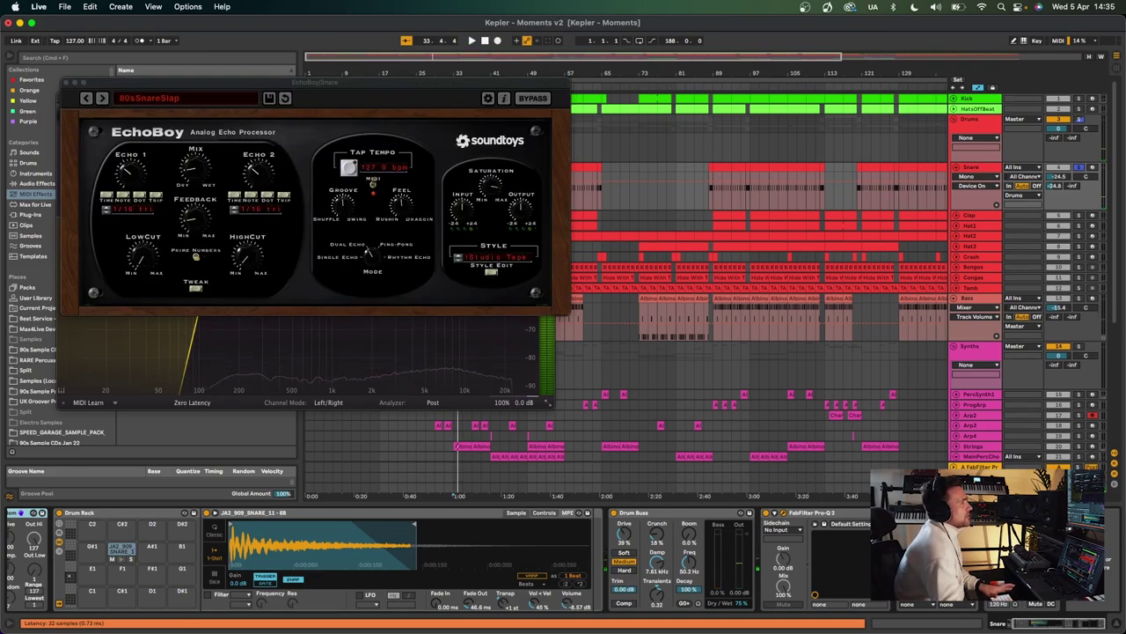
pyautogui.moveTo(186, 83); pyautogui.dragTo(697, 143)
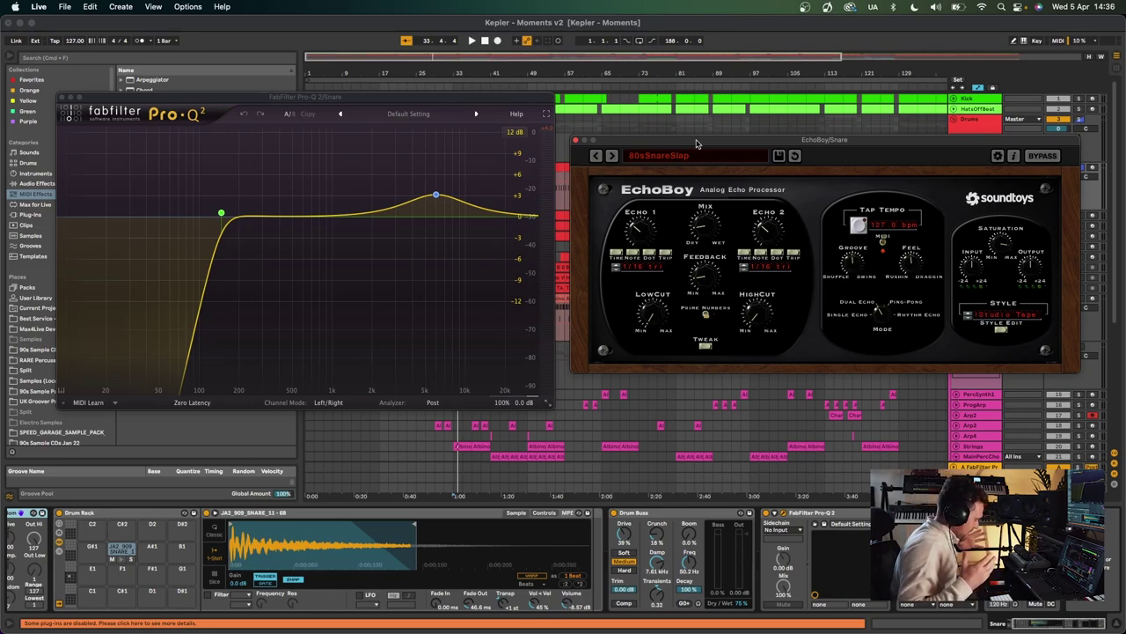
pyautogui.press('space')
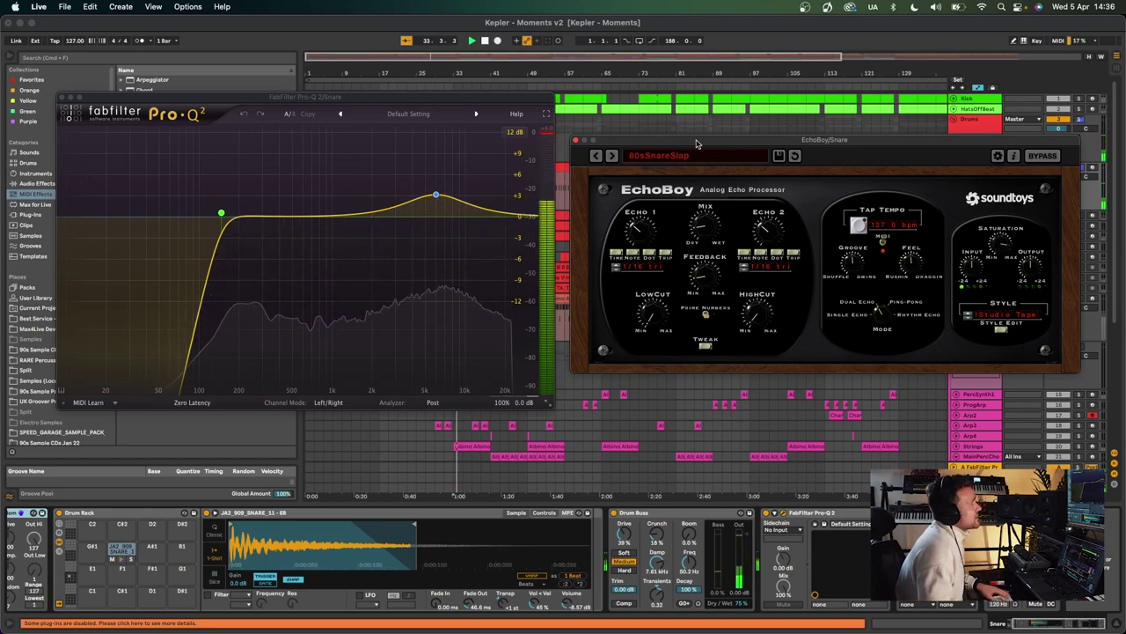
pyautogui.press('space')
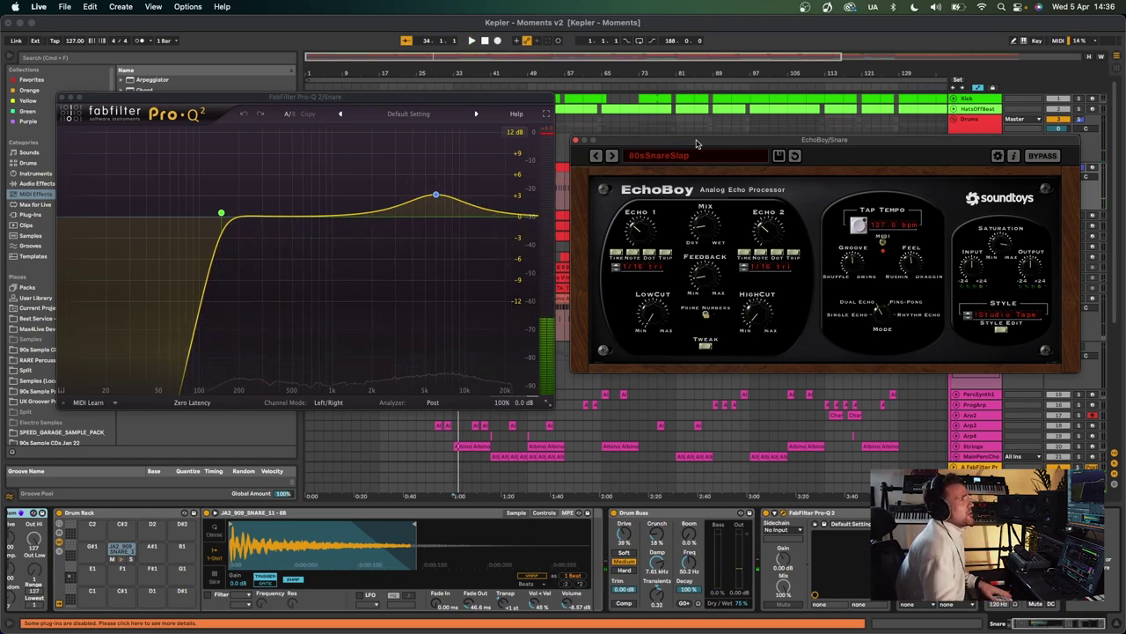
# Step: Play the Snare soloed together with the Kick, stop playback, and close the Pro-Q 2 and EchoBoy windows
pyautogui.click(643, 90)
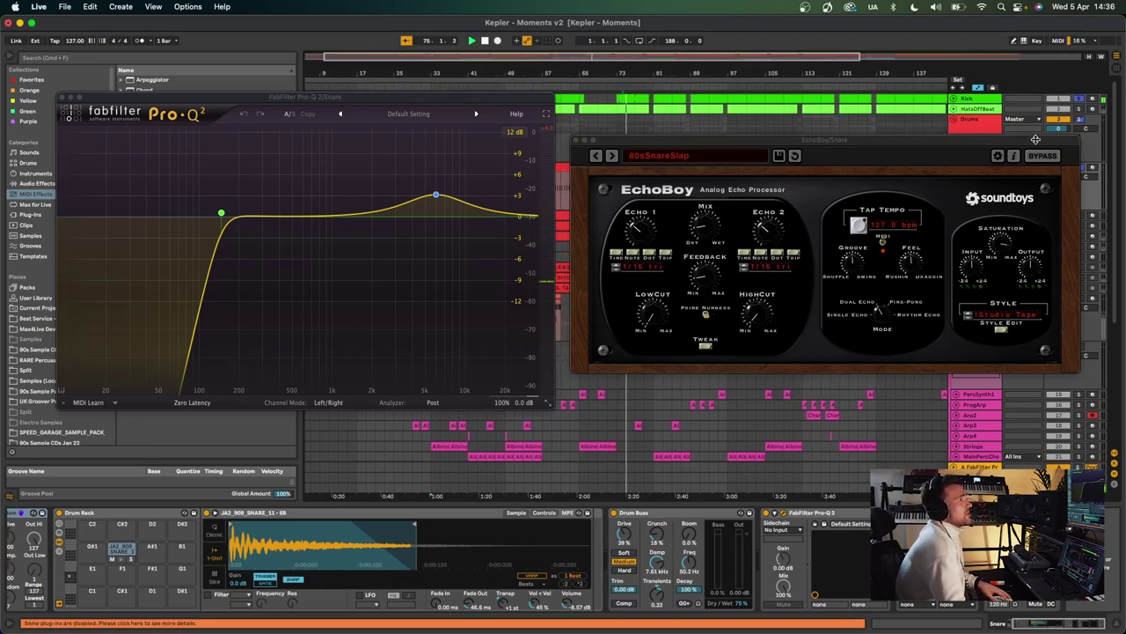
pyautogui.moveTo(1037, 138); pyautogui.dragTo(1023, 232)
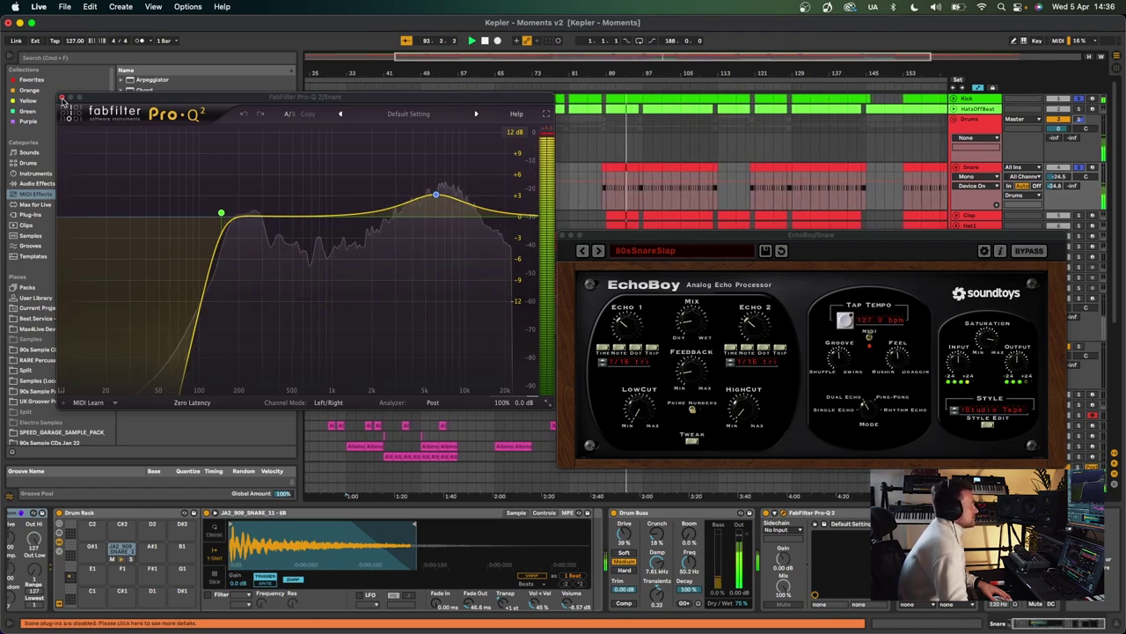
pyautogui.press('space')
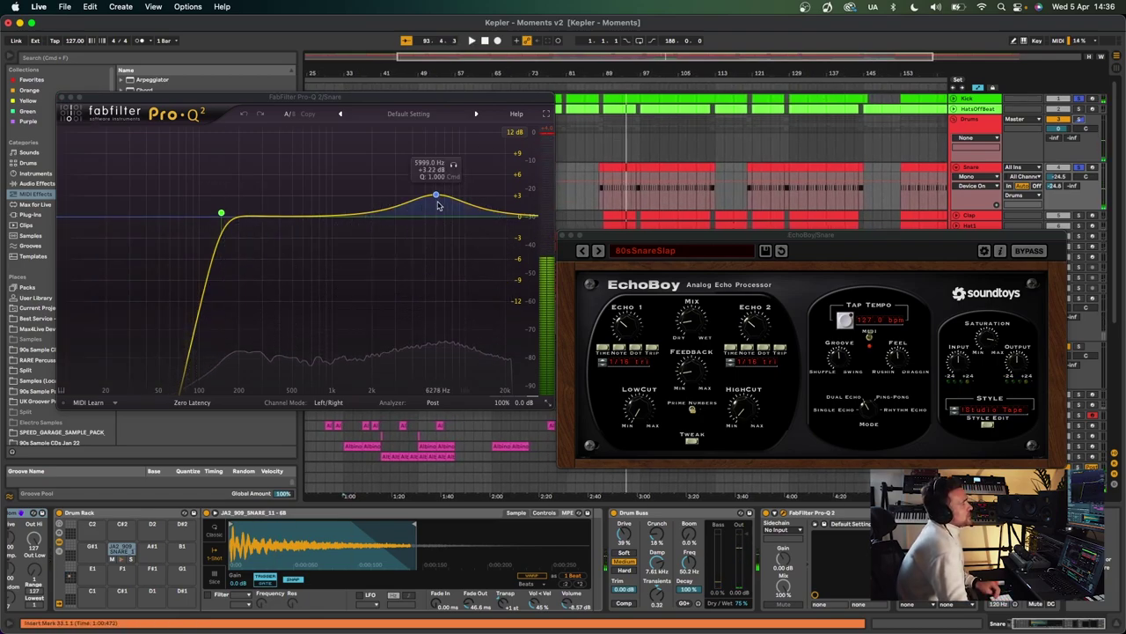
pyautogui.click(61, 98)
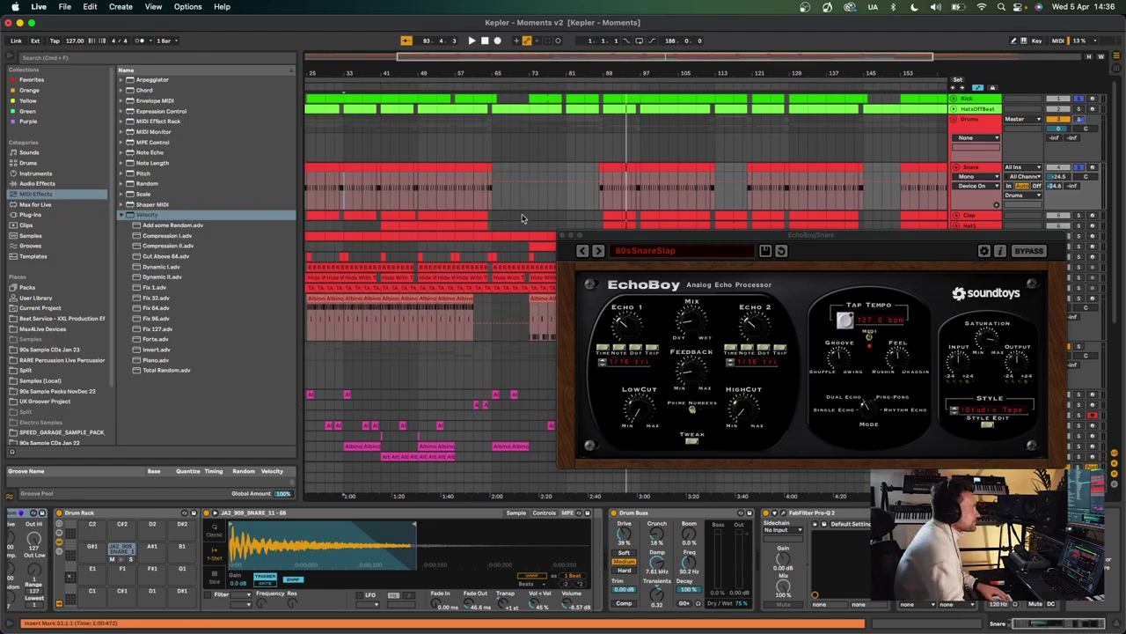
pyautogui.click(564, 236)
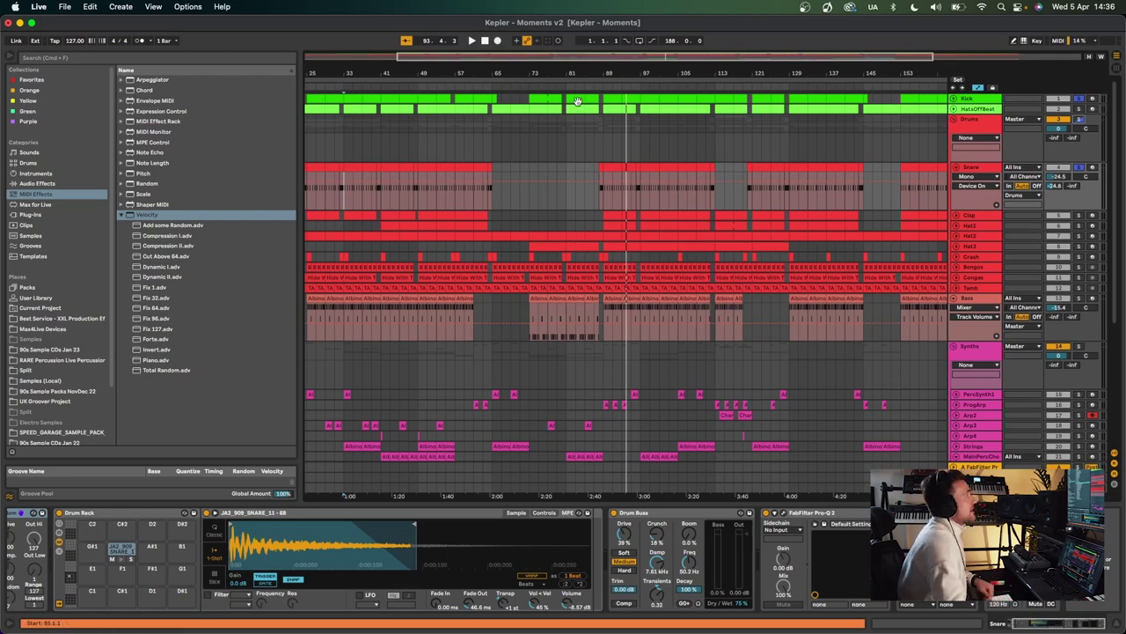
# Step: Examine the snare pattern around bar 33 up close and set the playback start at bar 31 on the Snare track
pyautogui.moveTo(385, 73); pyautogui.dragTo(385, 185)
pyautogui.hscroll(-15, 403, 192)
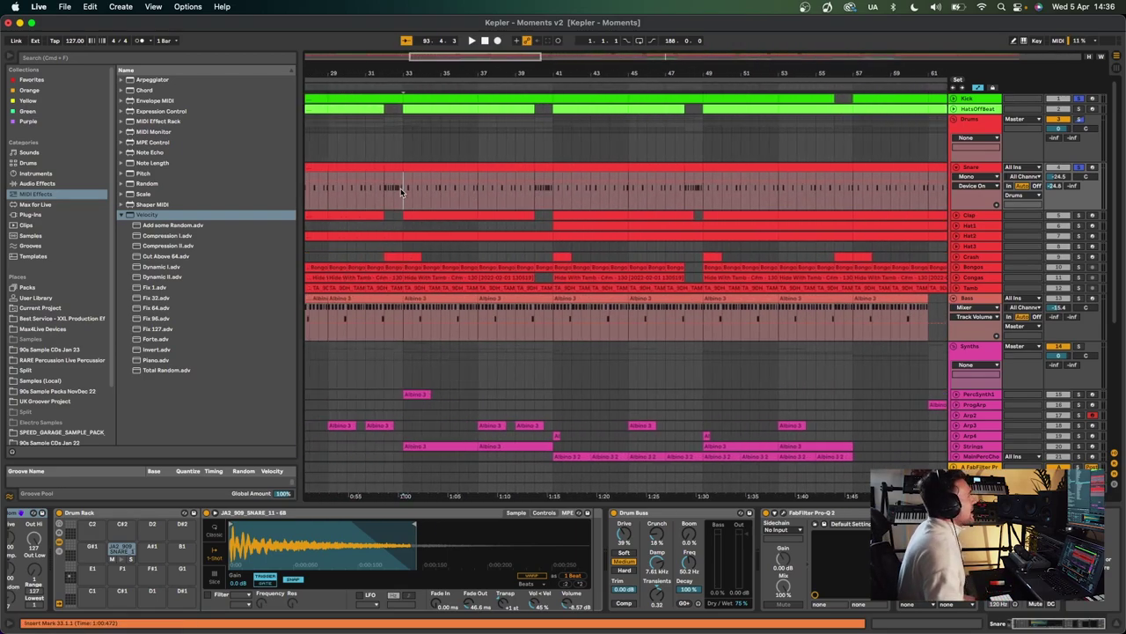
pyautogui.moveTo(402, 76); pyautogui.dragTo(402, 26)
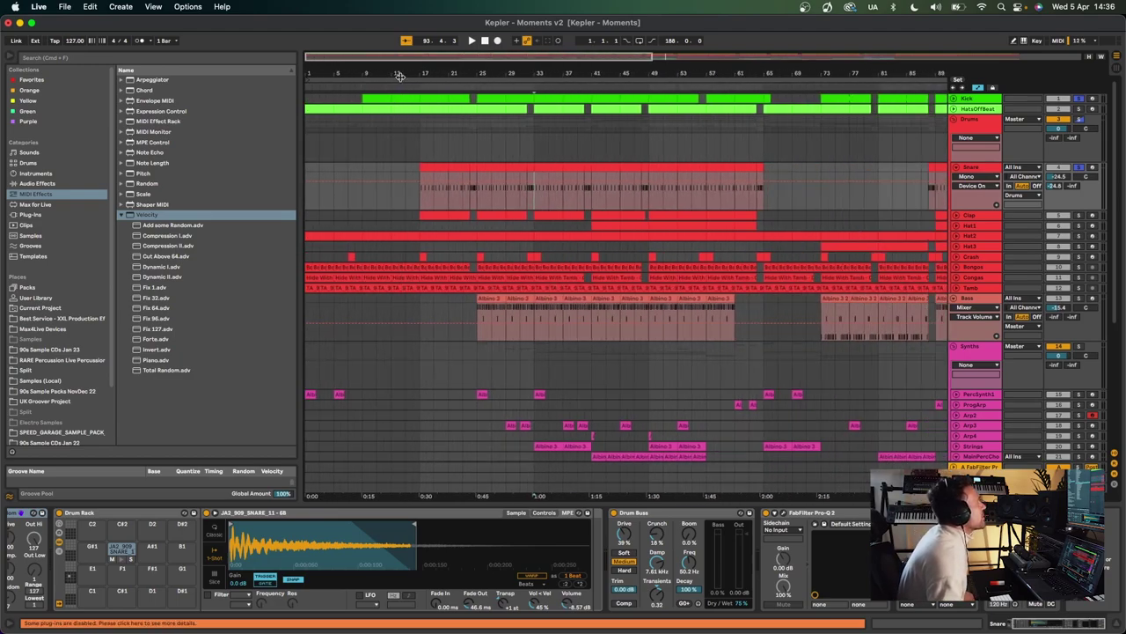
pyautogui.click(523, 201)
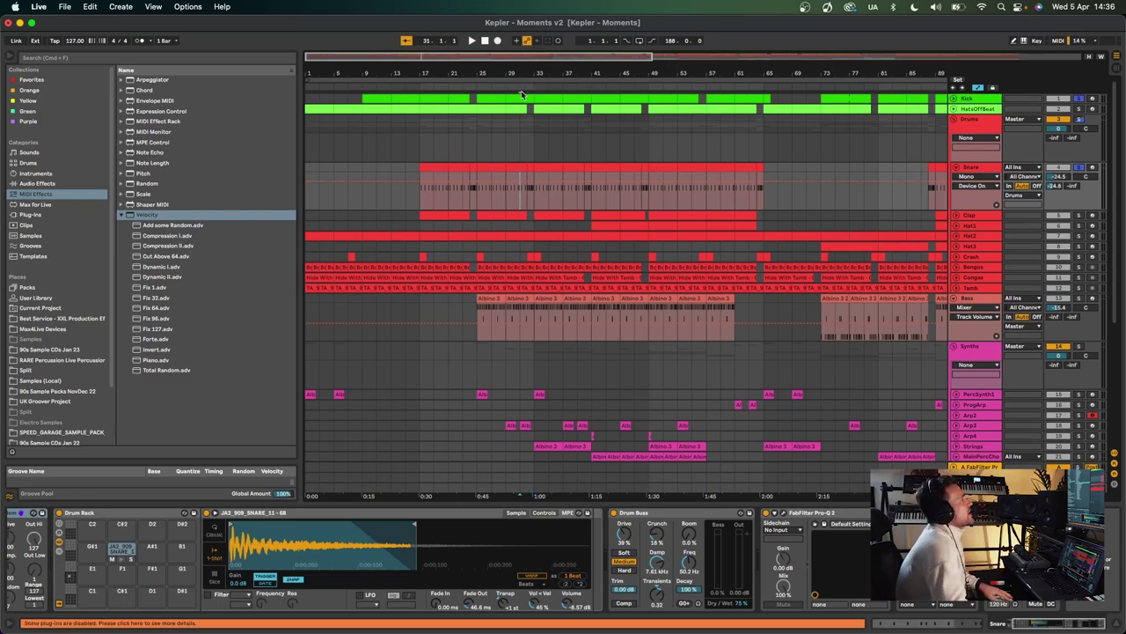
# Step: Play the Snare soloed with the Kick from bar 25 through the snare fill at bar 32, and stop playback
pyautogui.moveTo(512, 75); pyautogui.dragTo(505, 93)
pyautogui.click(501, 194)
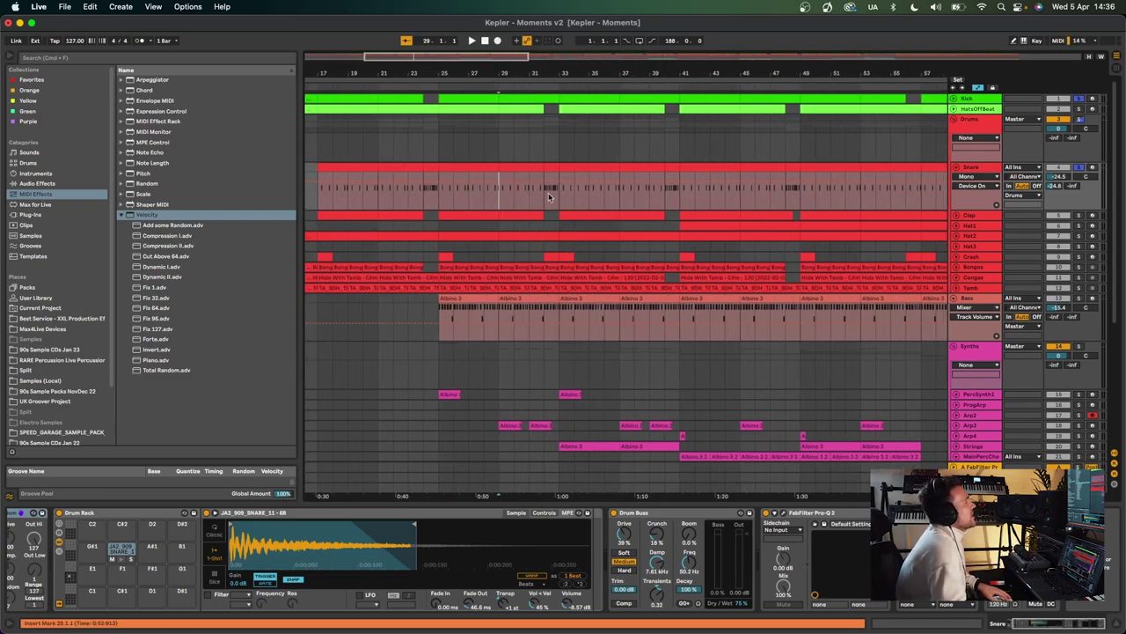
pyautogui.click(440, 195)
pyautogui.scroll(3, 440, 195)
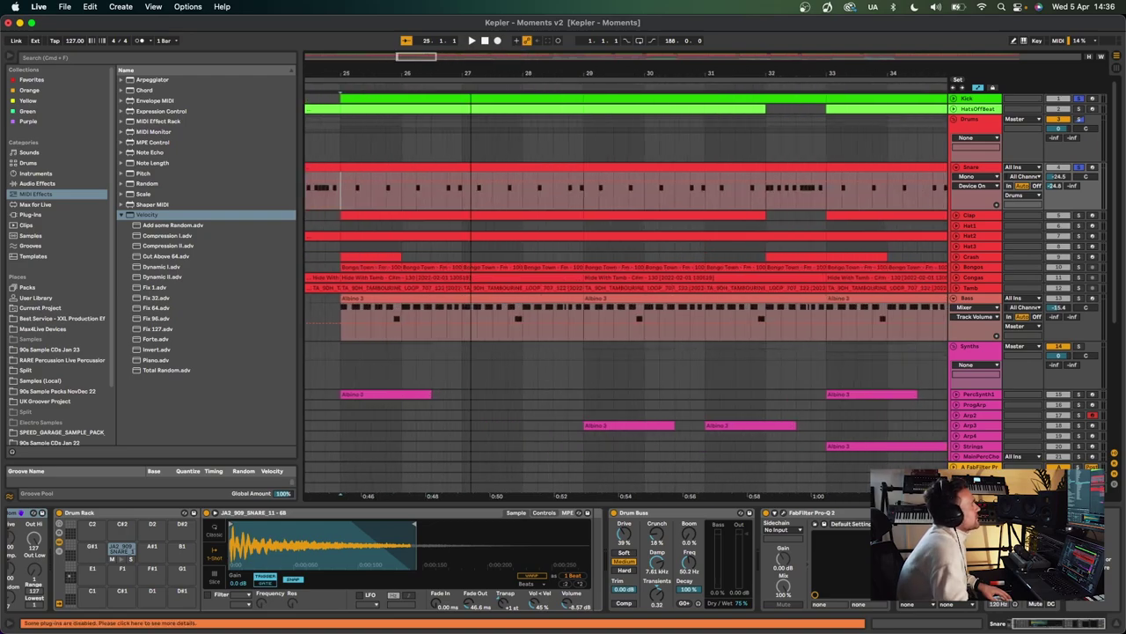
pyautogui.press('space')
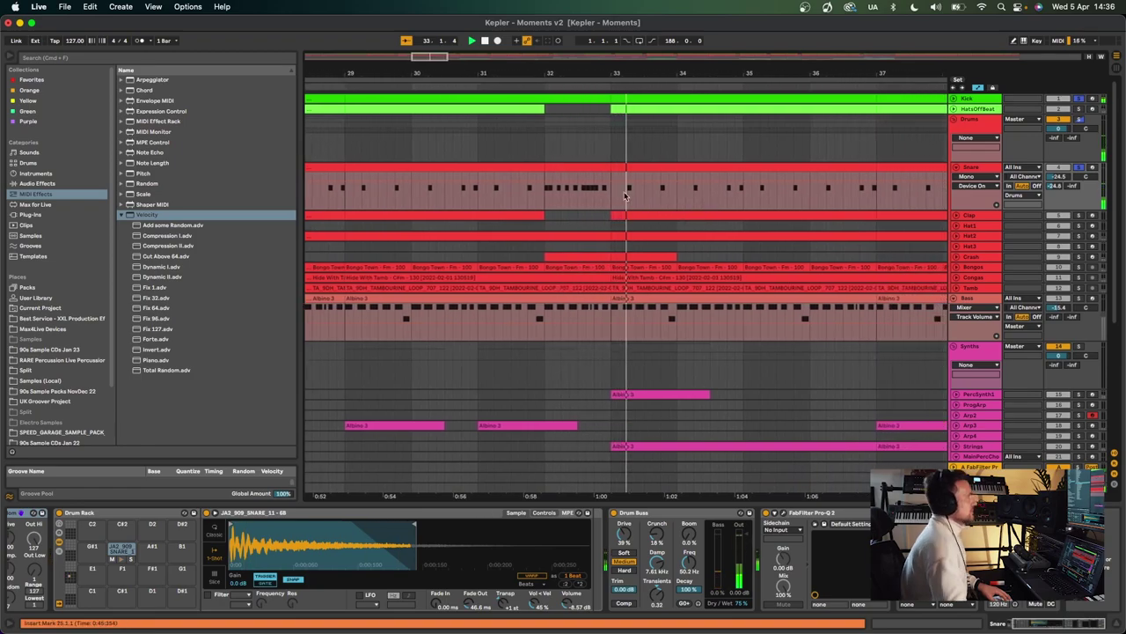
pyautogui.press('space')
# Step: Open the snare fill clip at bar 32 in an enlarged note editor, examine its notes and velocities, and return to the Snare's devices
pyautogui.doubleClick(588, 166)
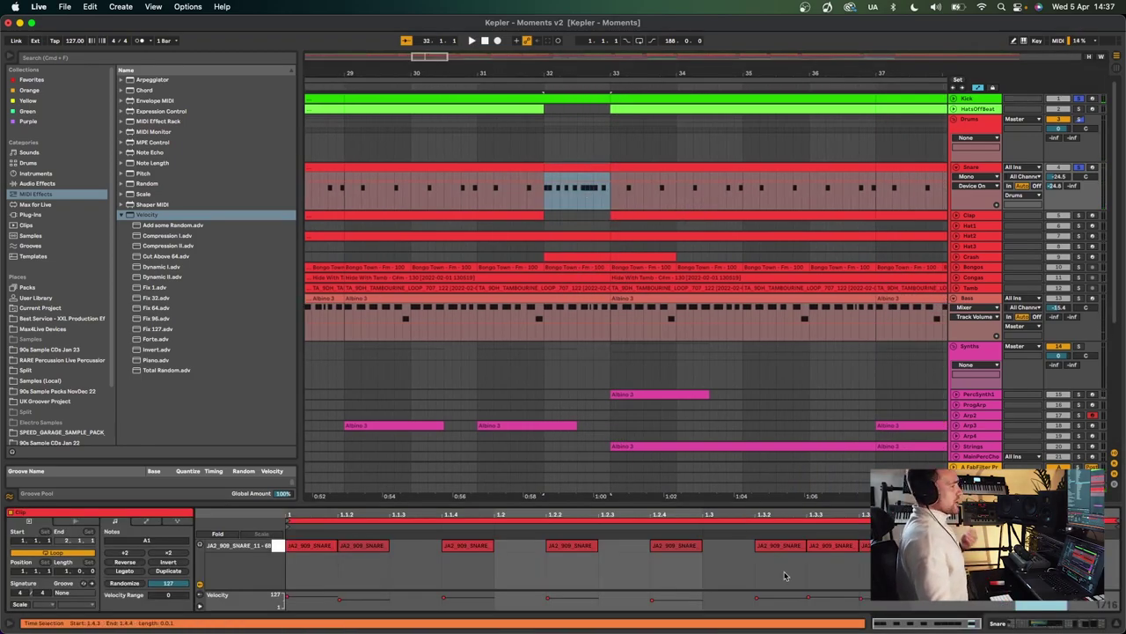
pyautogui.moveTo(836, 506); pyautogui.dragTo(836, 384)
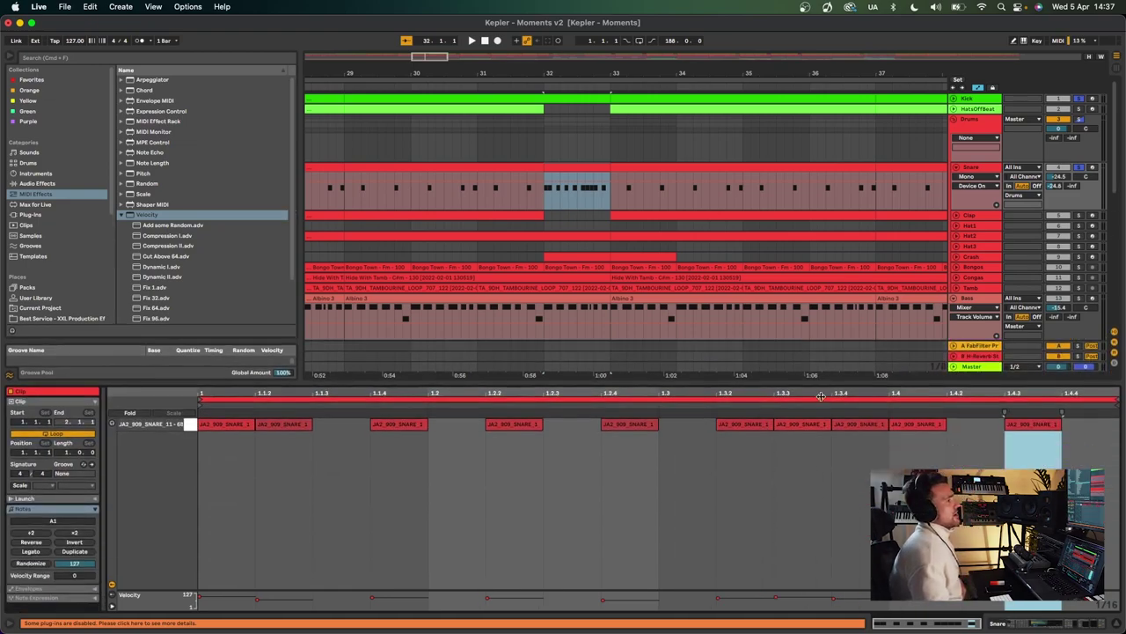
pyautogui.click(746, 601)
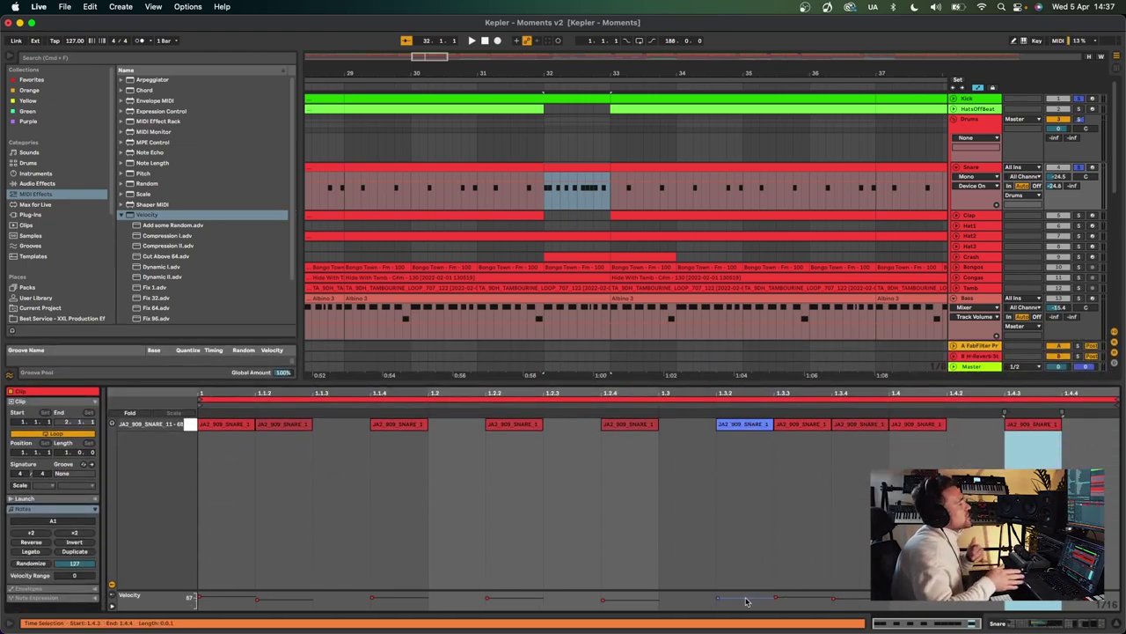
pyautogui.click(746, 600)
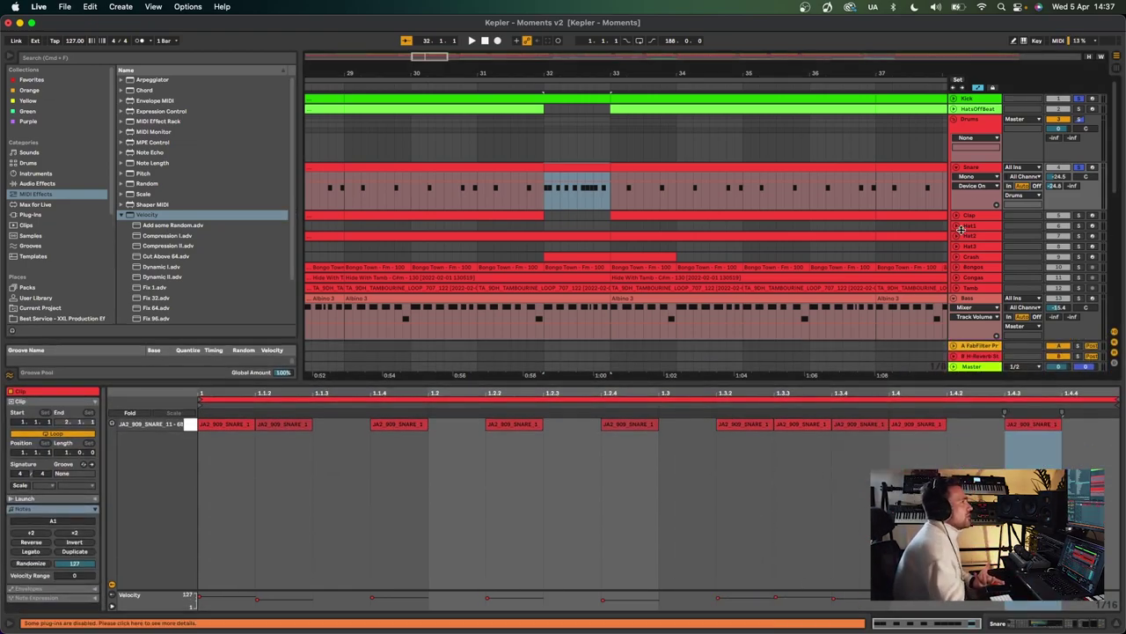
pyautogui.click(971, 164)
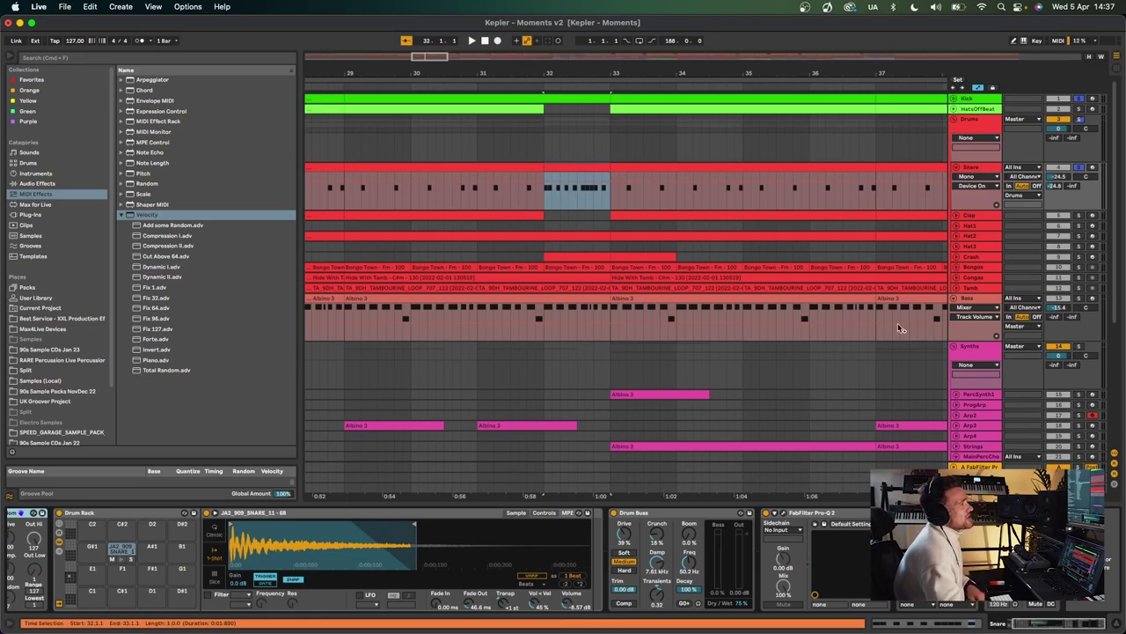
# Step: Play the full mix without solos from bar 39 to hear the snare fill in context
pyautogui.moveTo(583, 66); pyautogui.dragTo(583, 26)
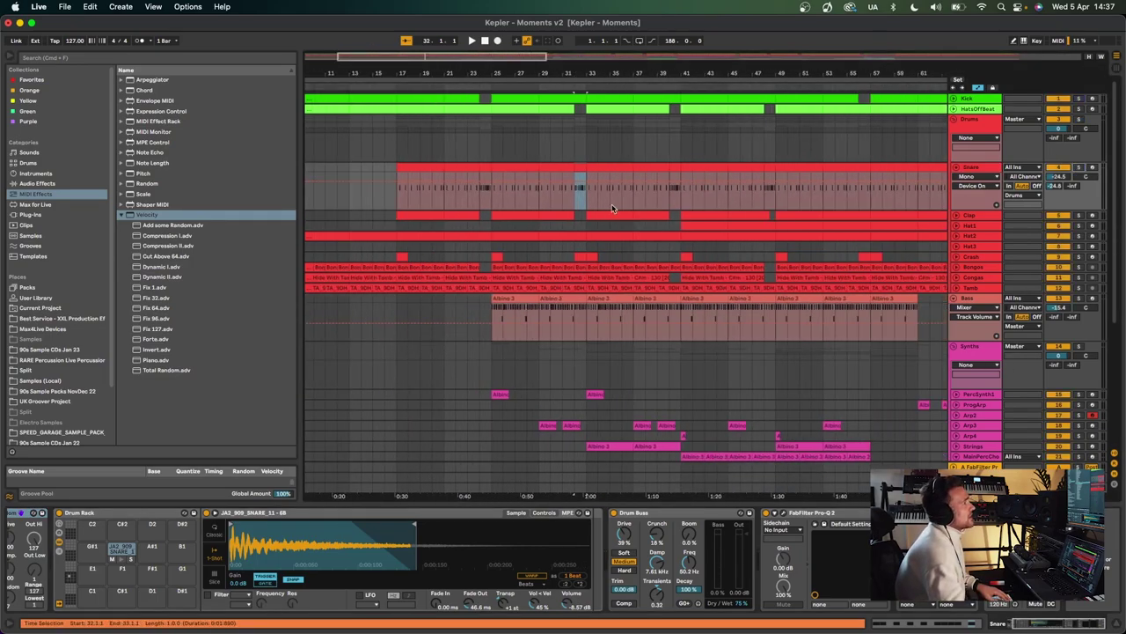
pyautogui.click(662, 194)
pyautogui.press('space')
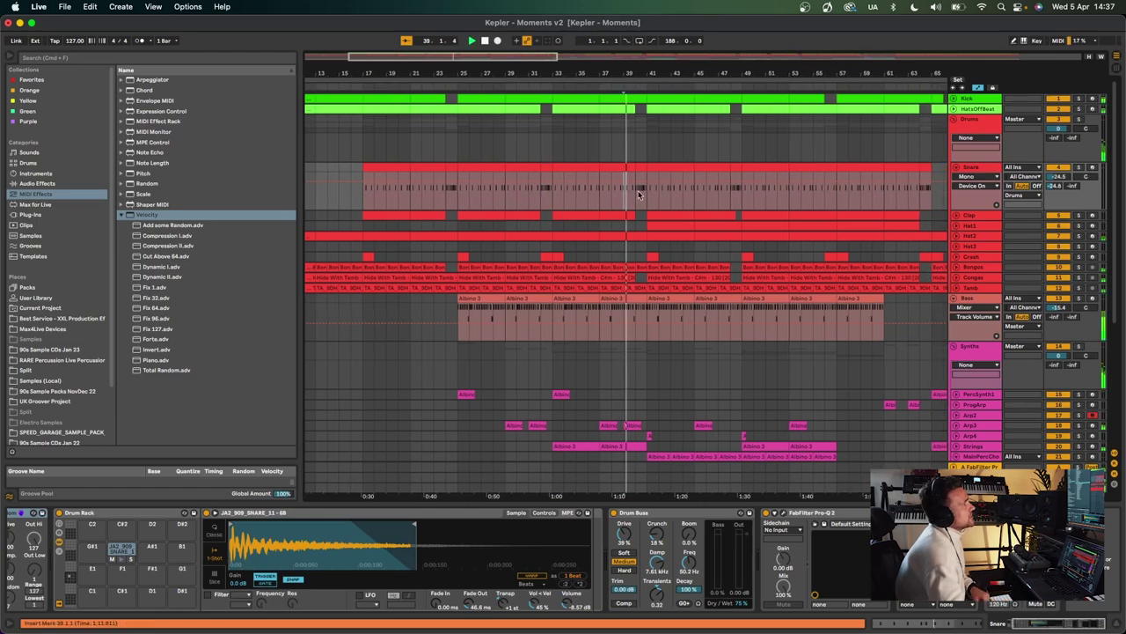
pyautogui.moveTo(639, 74); pyautogui.dragTo(638, 94)
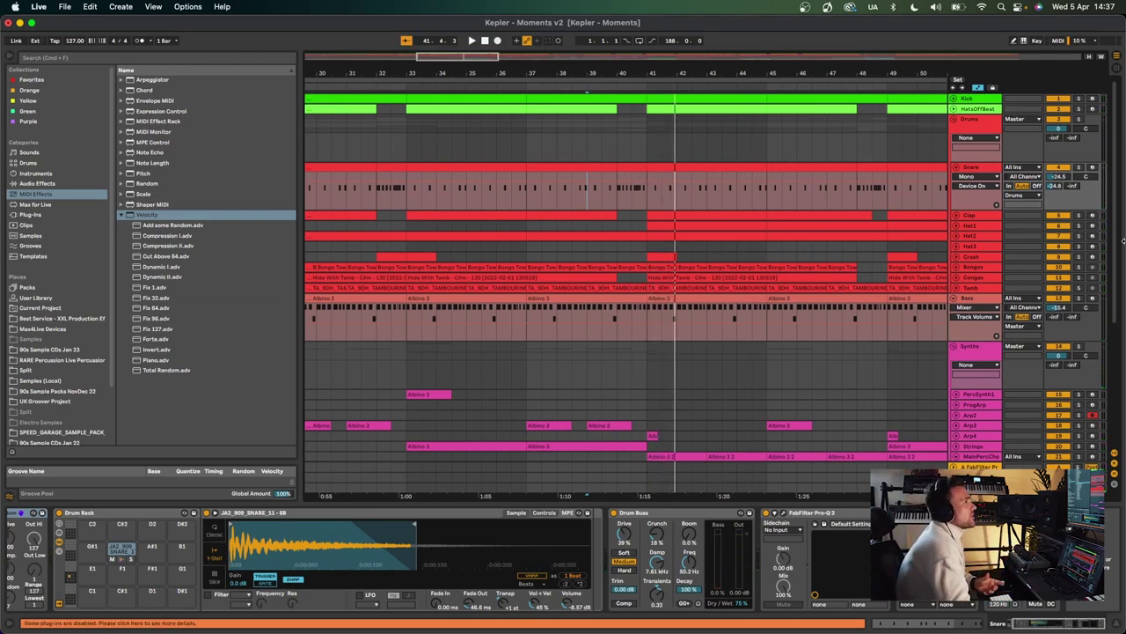
# Step: Solo and unfold the Clap track to examine its pattern and device chain
pyautogui.click(969, 216)
pyautogui.click(956, 216)
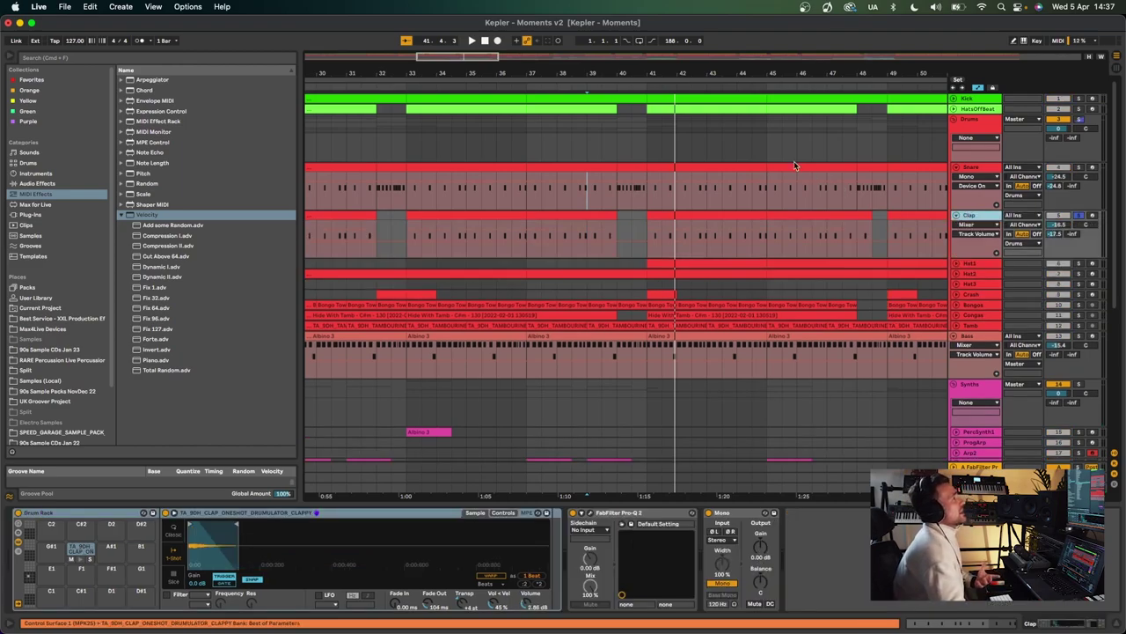
pyautogui.moveTo(573, 69); pyautogui.dragTo(570, 50)
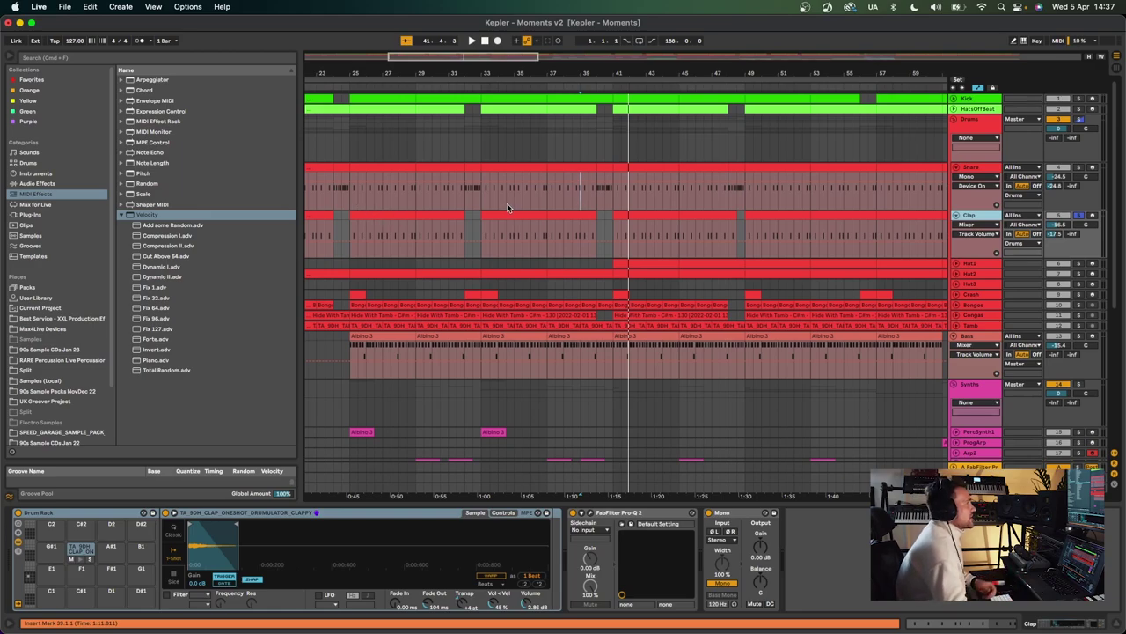
# Step: Inspect the low cut in the Clap's FabFilter Pro-Q 2, close the plug-in window, and select the Clap pattern from bar 33 to 37
pyautogui.click(593, 515)
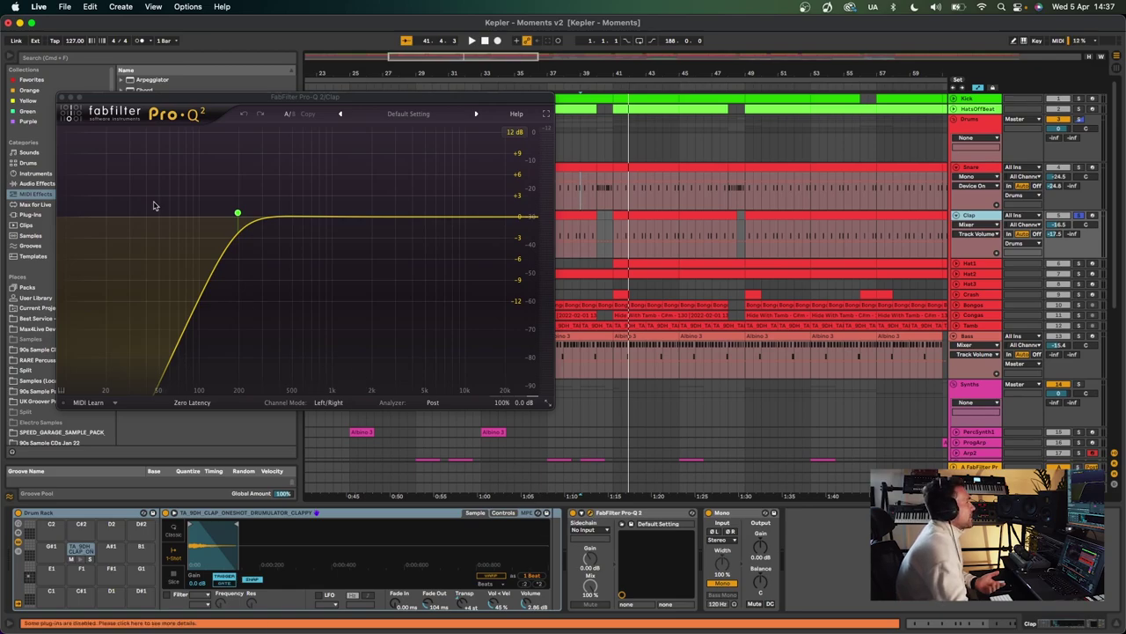
pyautogui.click(61, 99)
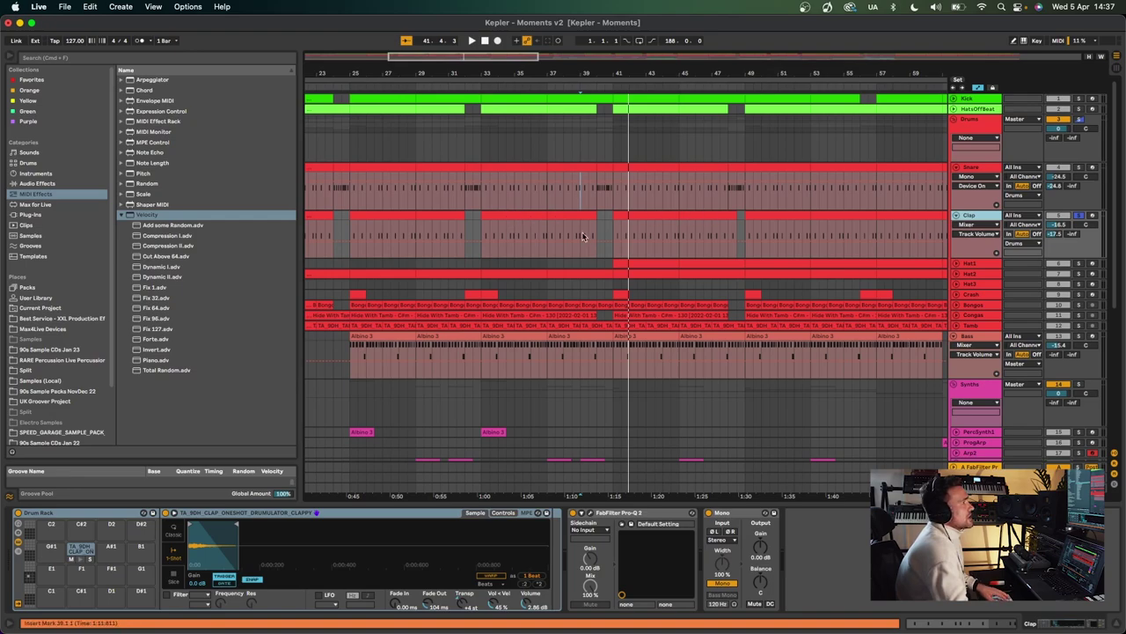
pyautogui.moveTo(485, 223); pyautogui.dragTo(539, 225)
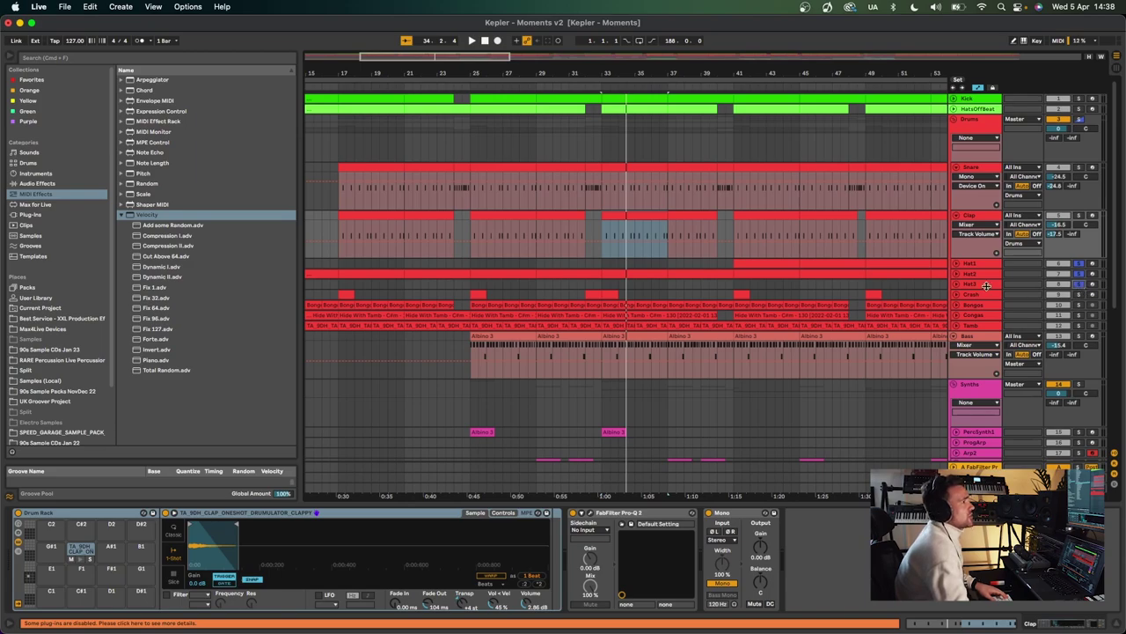
# Step: Play Hat1, Hat2 and Hat3 soloed together with HatsOffBeat from bar 73
pyautogui.hscroll(3, 860, 283)
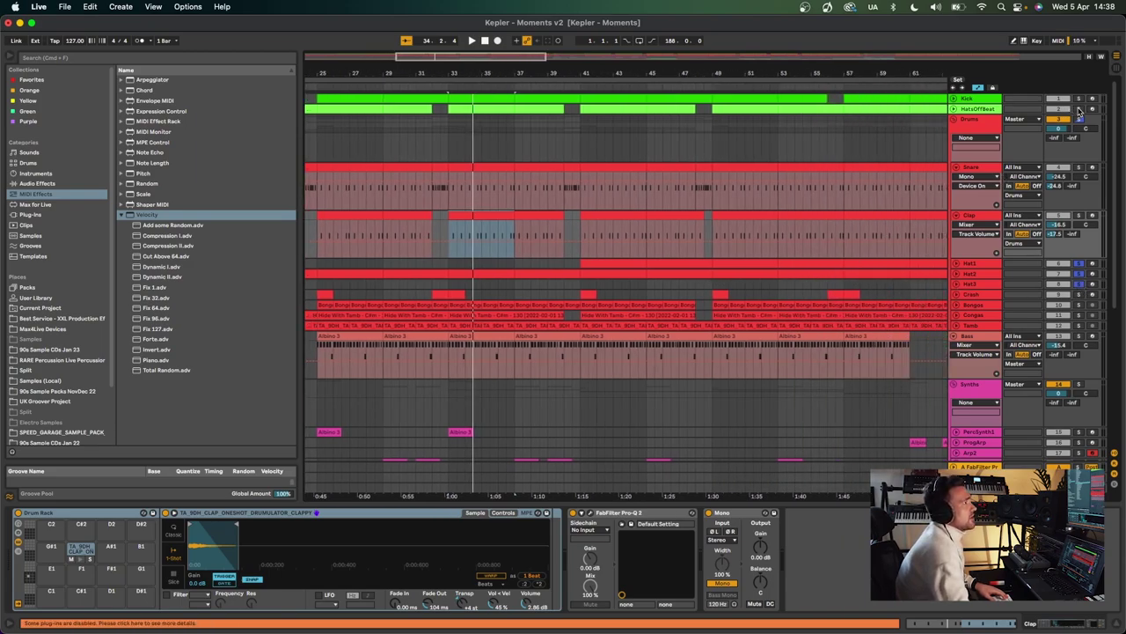
pyautogui.hscroll(10, 692, 88)
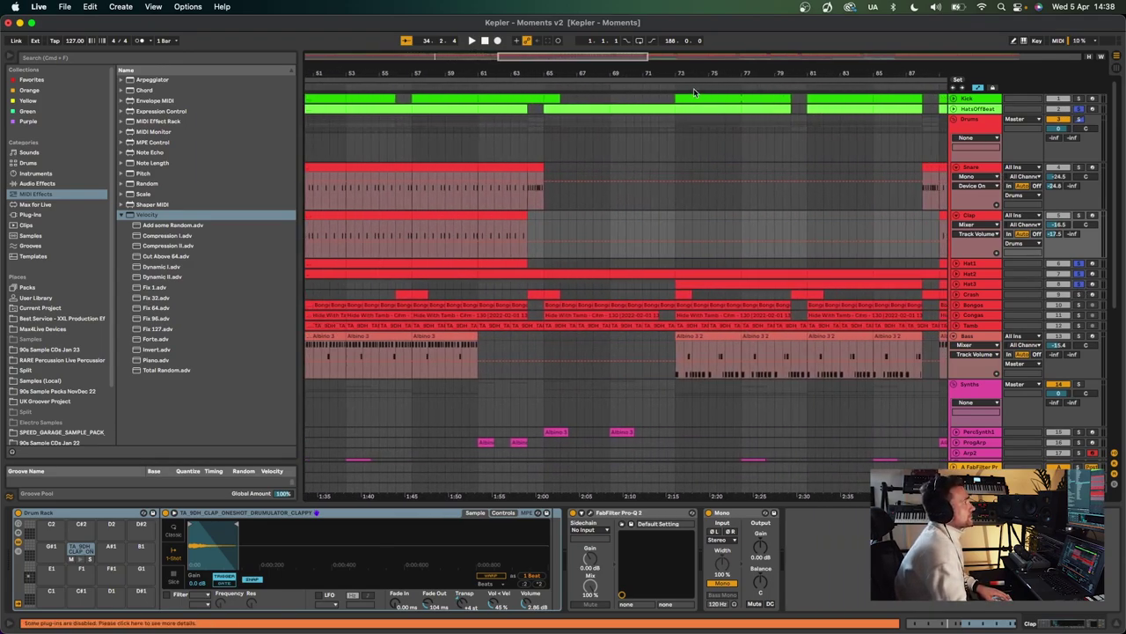
pyautogui.click(676, 85)
pyautogui.hscroll(2, 677, 86)
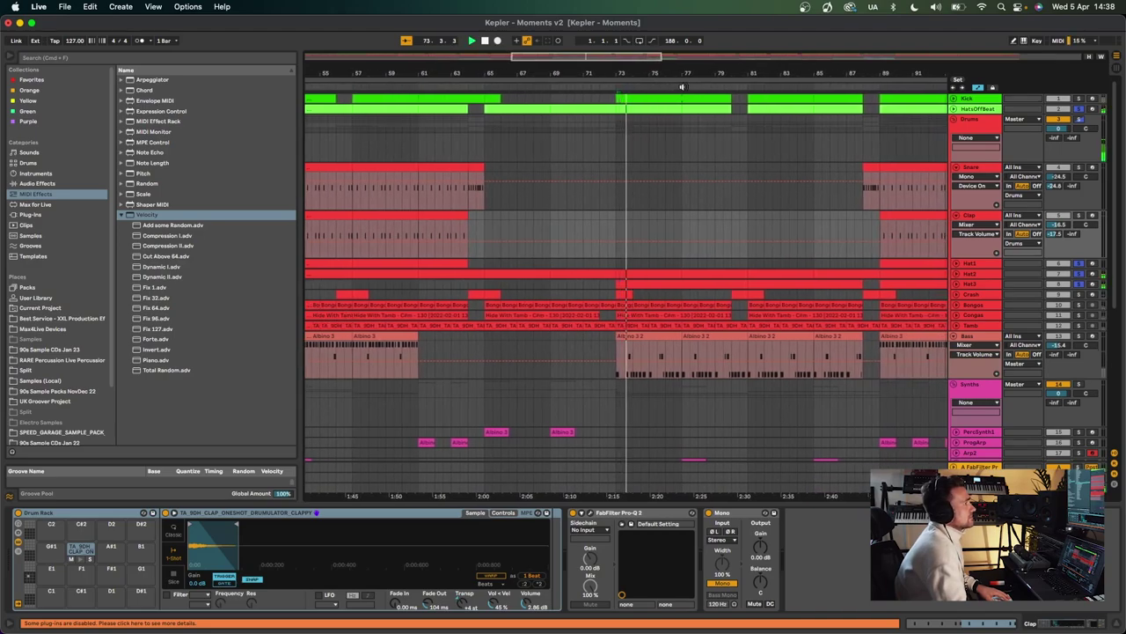
pyautogui.hscroll(4, 790, 258)
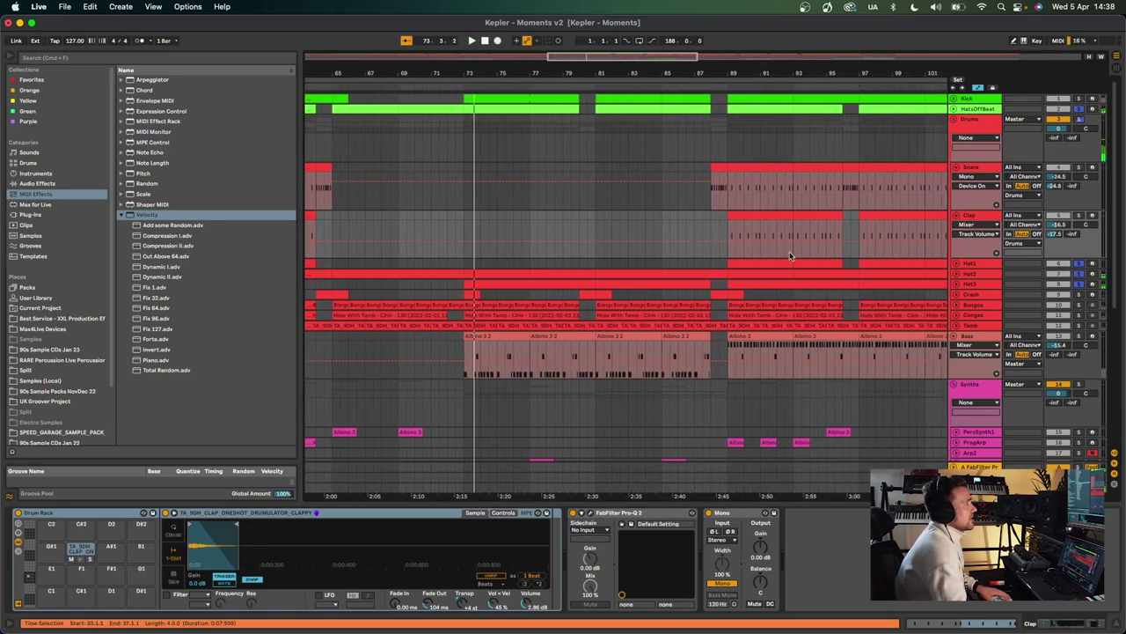
# Step: Play the soloed hats from bar 89 and bring up the Hat3 track's device chain
pyautogui.click(730, 229)
pyautogui.hscroll(3, 729, 228)
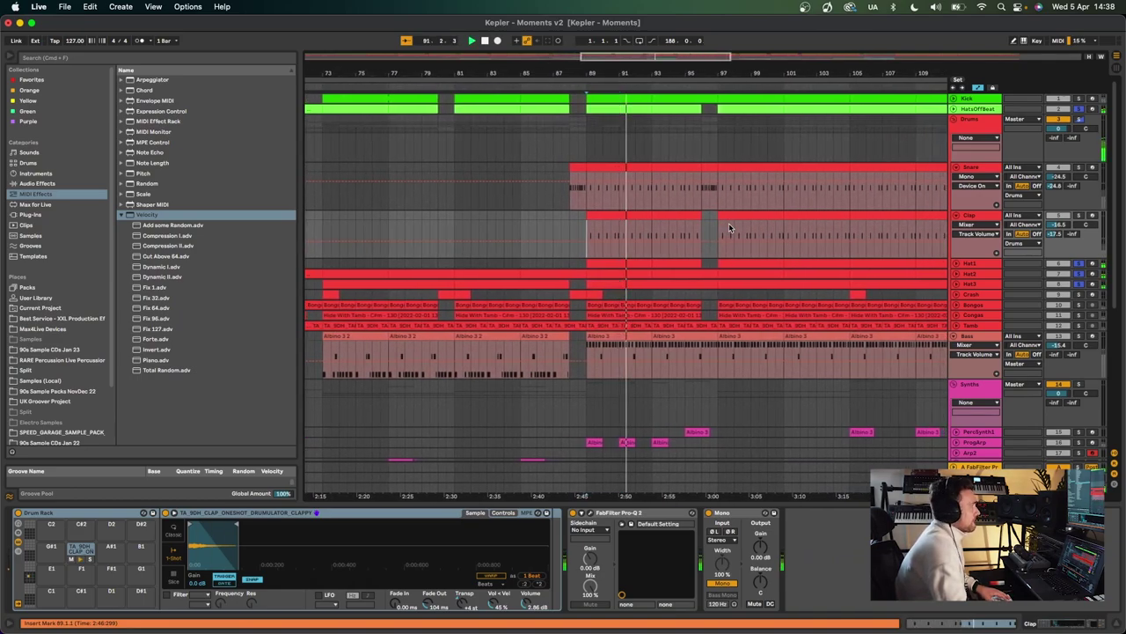
pyautogui.click(624, 272)
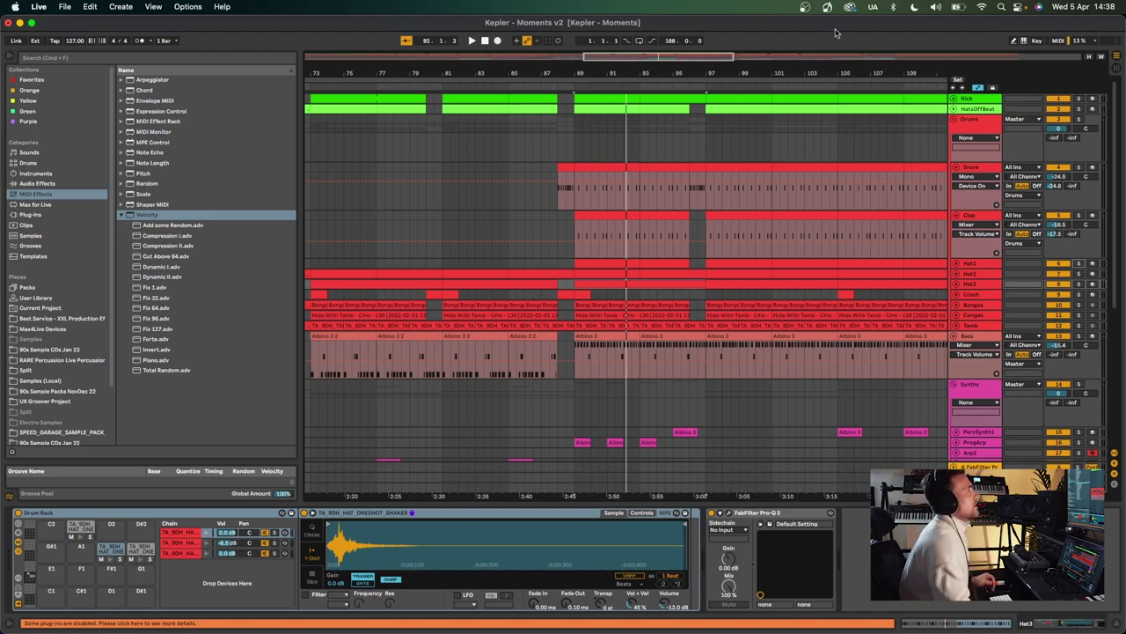
# Step: Solo the Hat1 track, play it from bar 41, and examine its open hat sample and device chain
pyautogui.moveTo(623, 75); pyautogui.dragTo(623, 75)
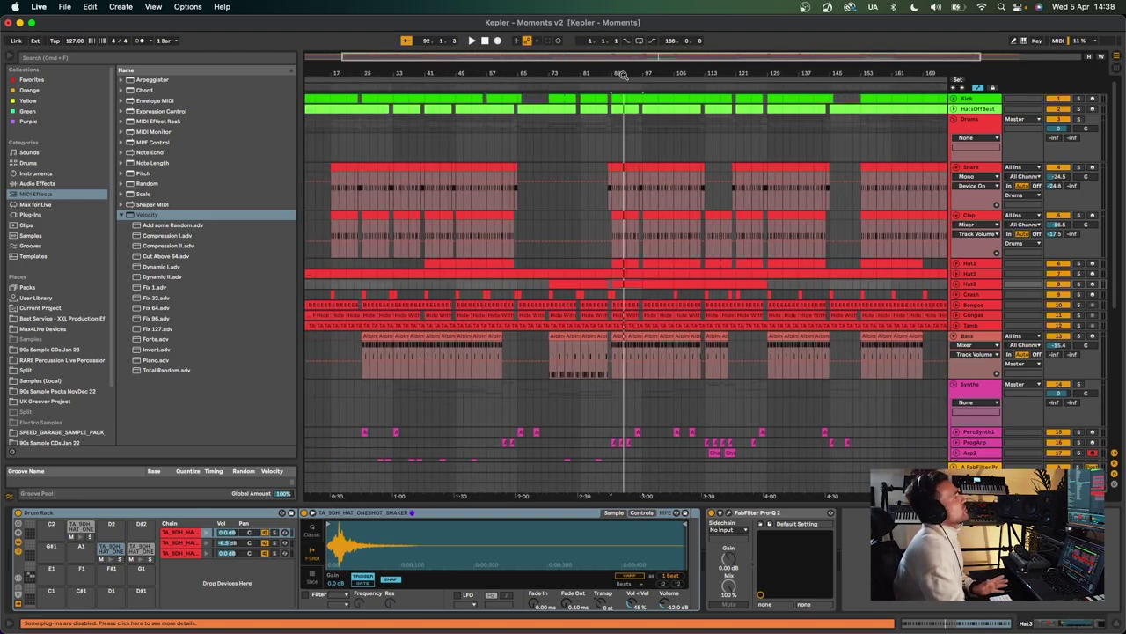
pyautogui.click(978, 264)
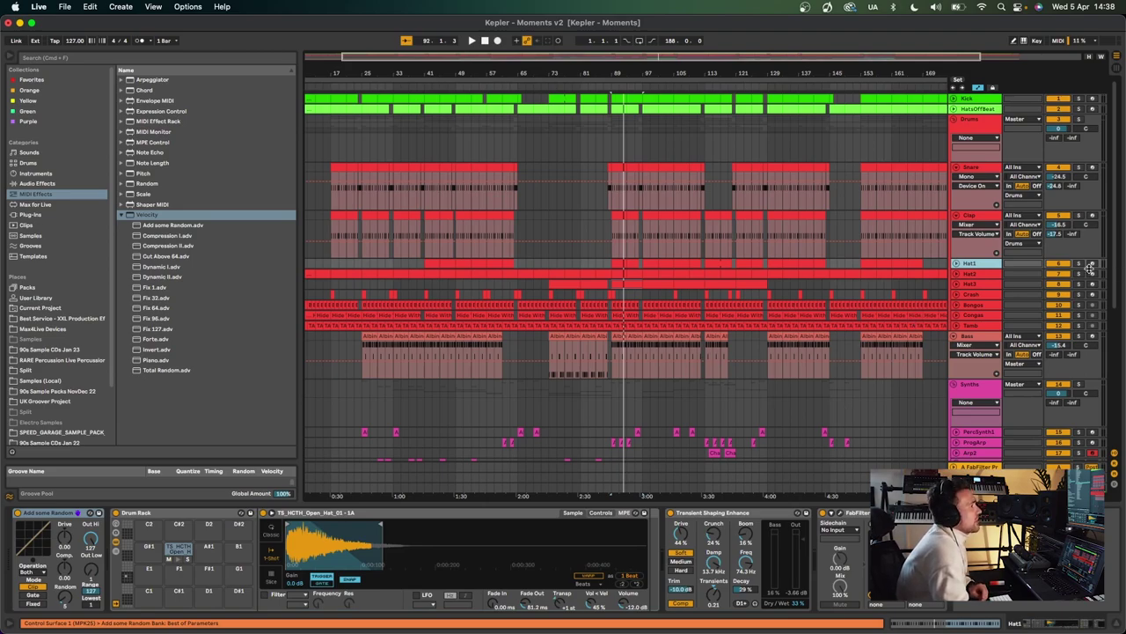
pyautogui.click(1079, 263)
pyautogui.click(428, 262)
pyautogui.press('space')
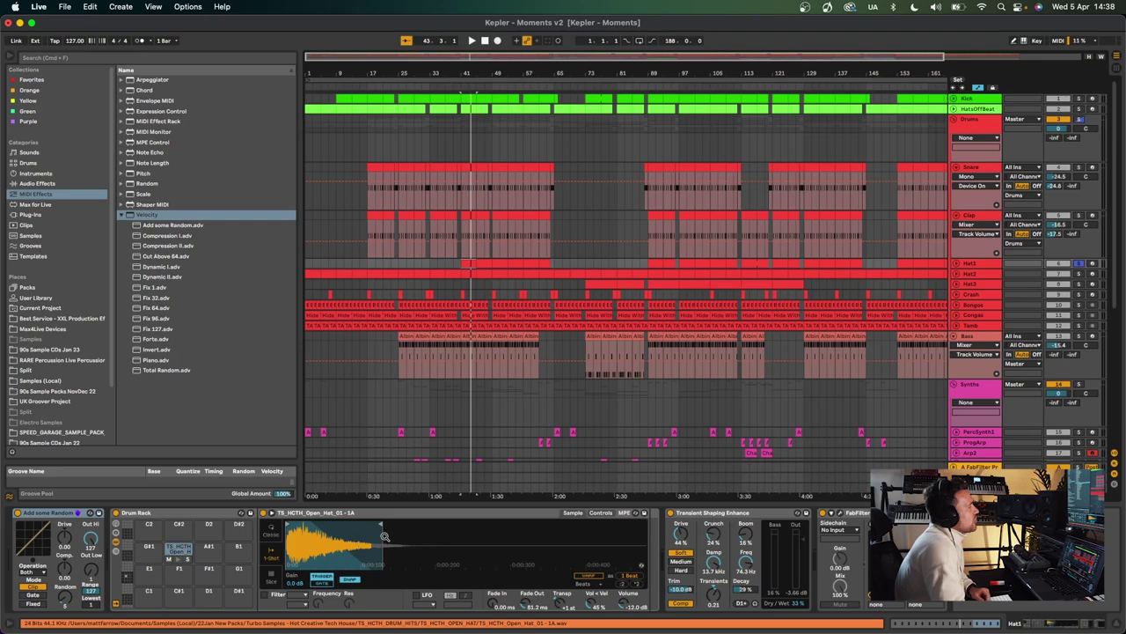
pyautogui.press('space')
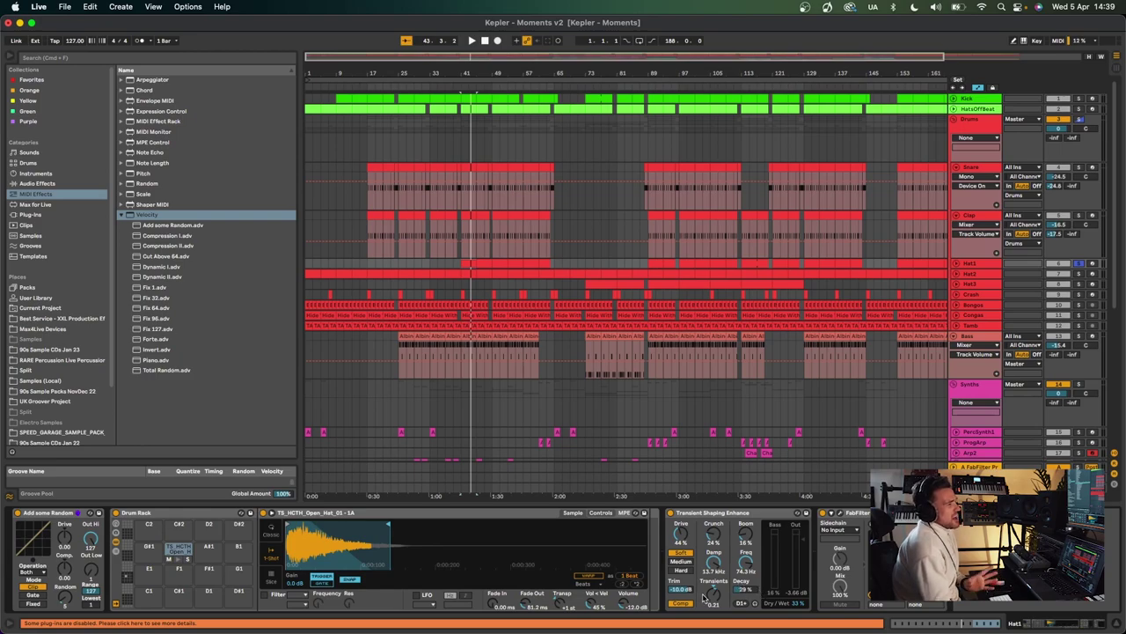
# Step: Inspect Hat1's FabFilter Pro-Q 2 curve during playback, and unfold the track to compare it soloed and in the full mix
pyautogui.press('space')
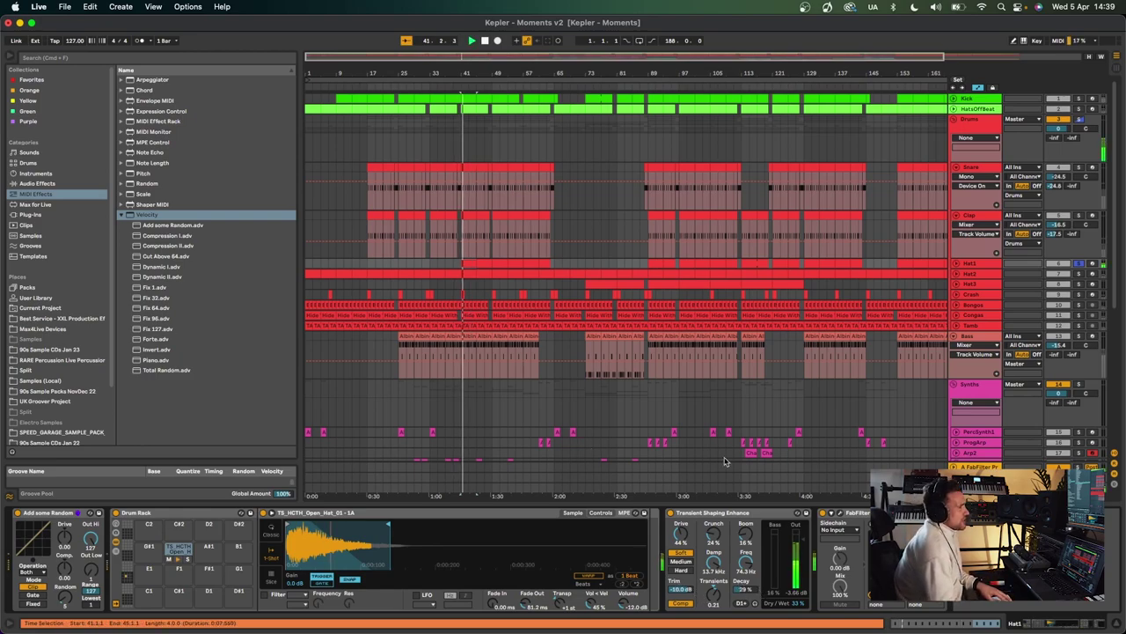
pyautogui.click(840, 513)
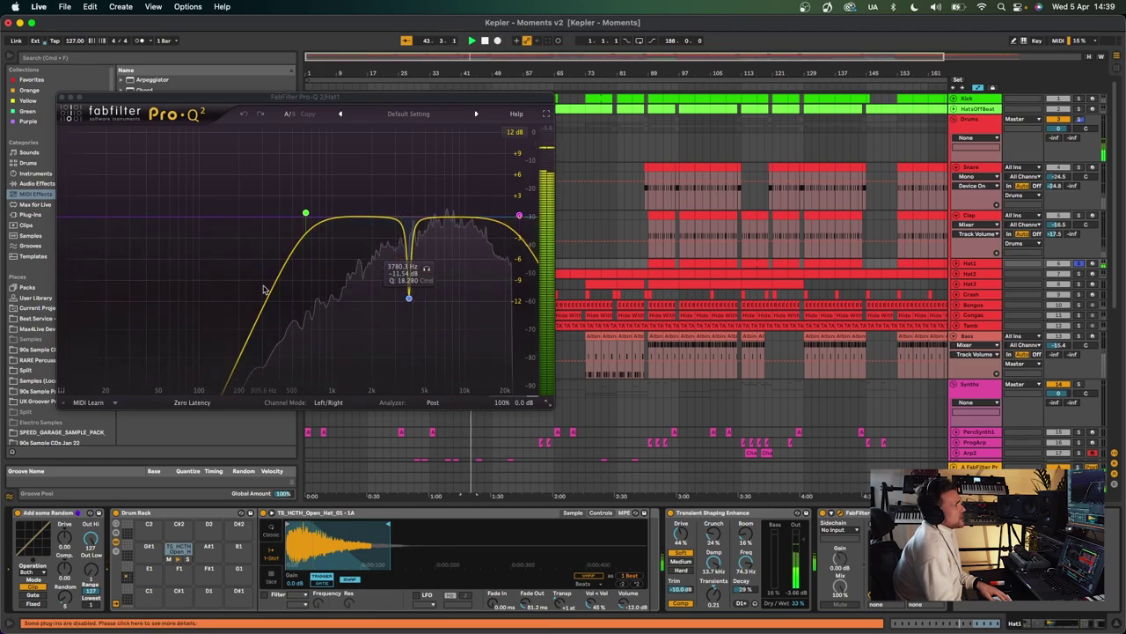
pyautogui.click(63, 97)
pyautogui.click(958, 264)
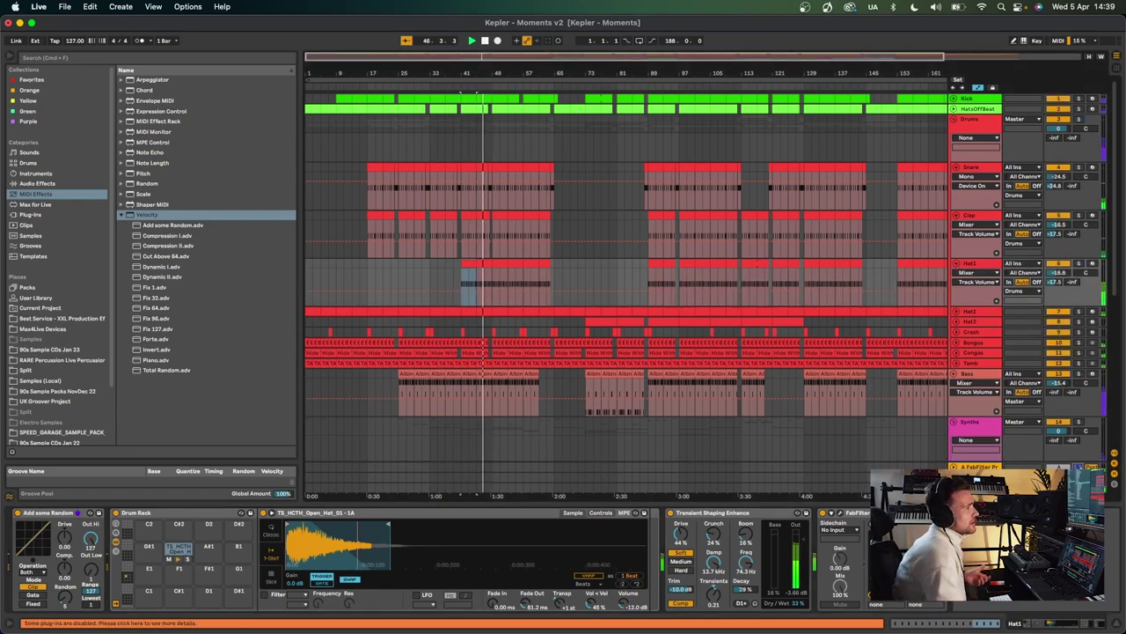
pyautogui.click(1079, 263)
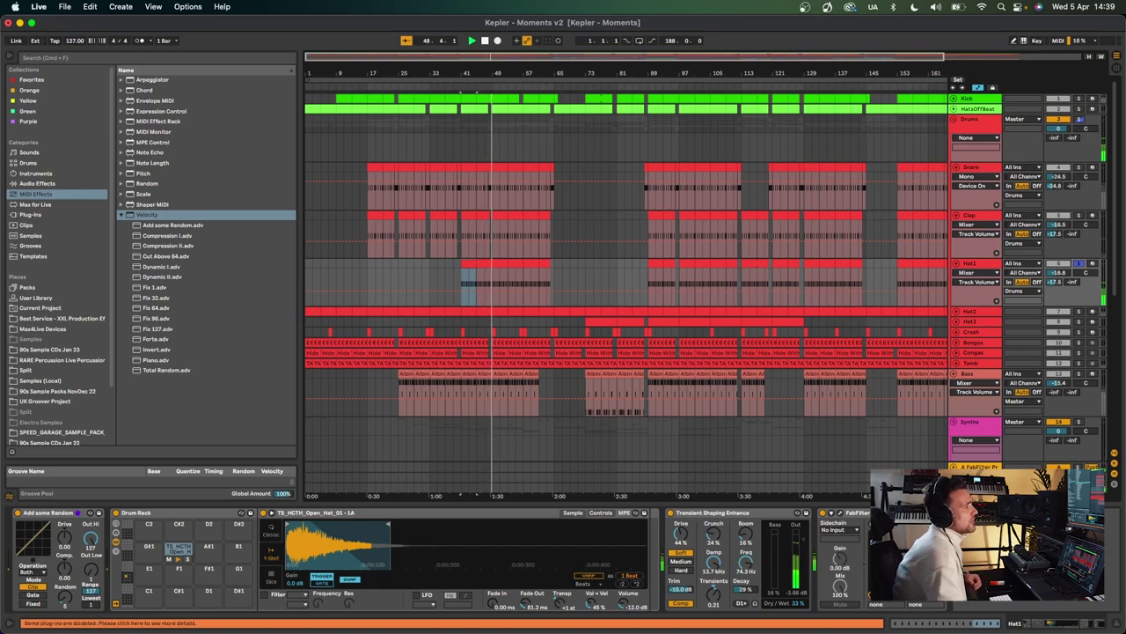
# Step: Open the FabFilter Pro-R on return track A, inspect its Subtle Room reverb while Hat1 plays, and close its window
pyautogui.click(526, 476)
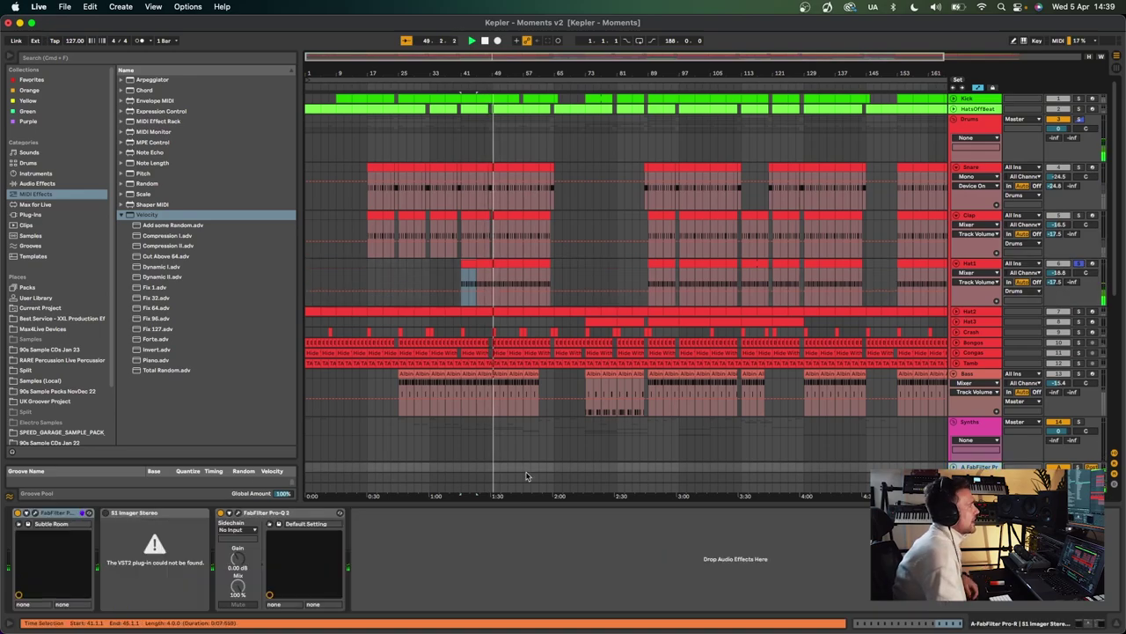
pyautogui.click(34, 514)
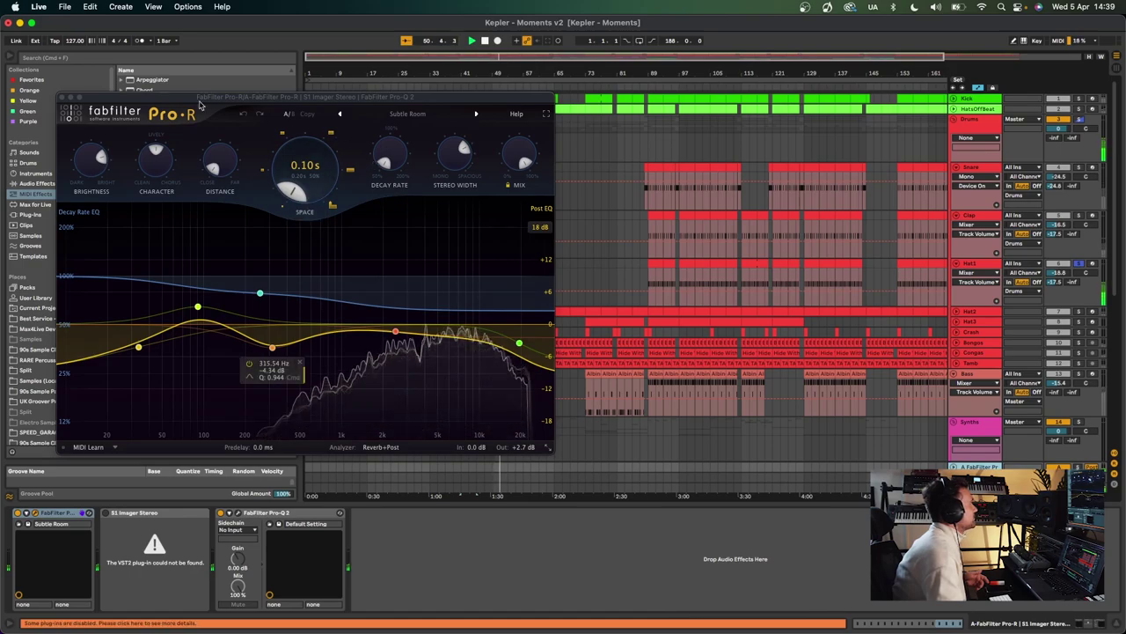
pyautogui.click(62, 97)
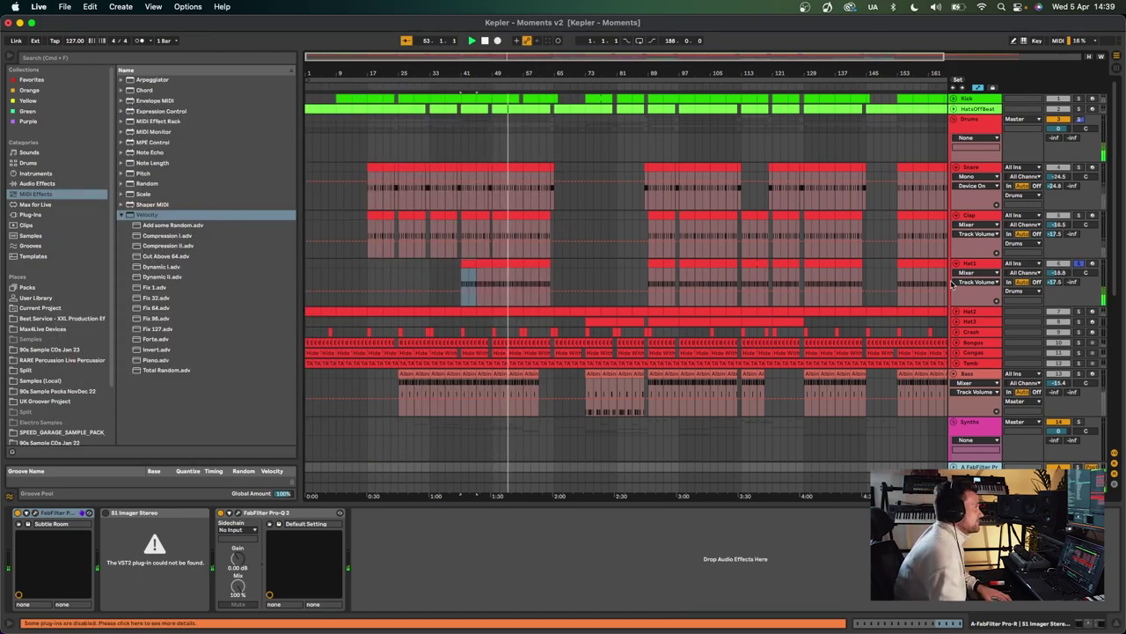
# Step: Show the Hat2 track's closed hat sample and device chain, and unfold the track to view its pattern
pyautogui.click(972, 311)
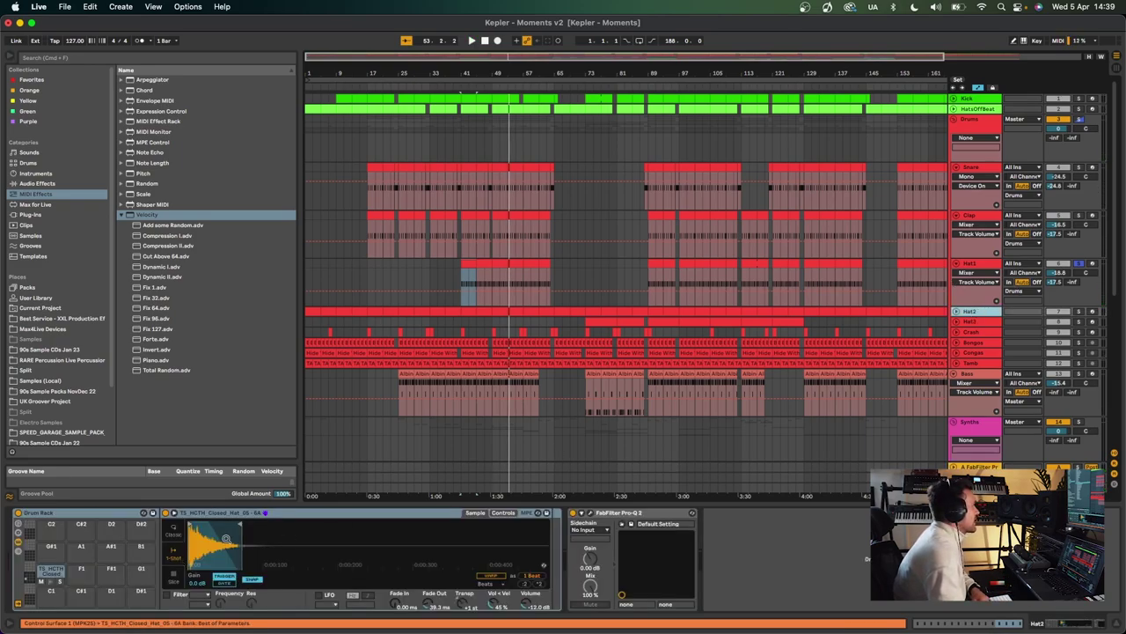
pyautogui.click(956, 314)
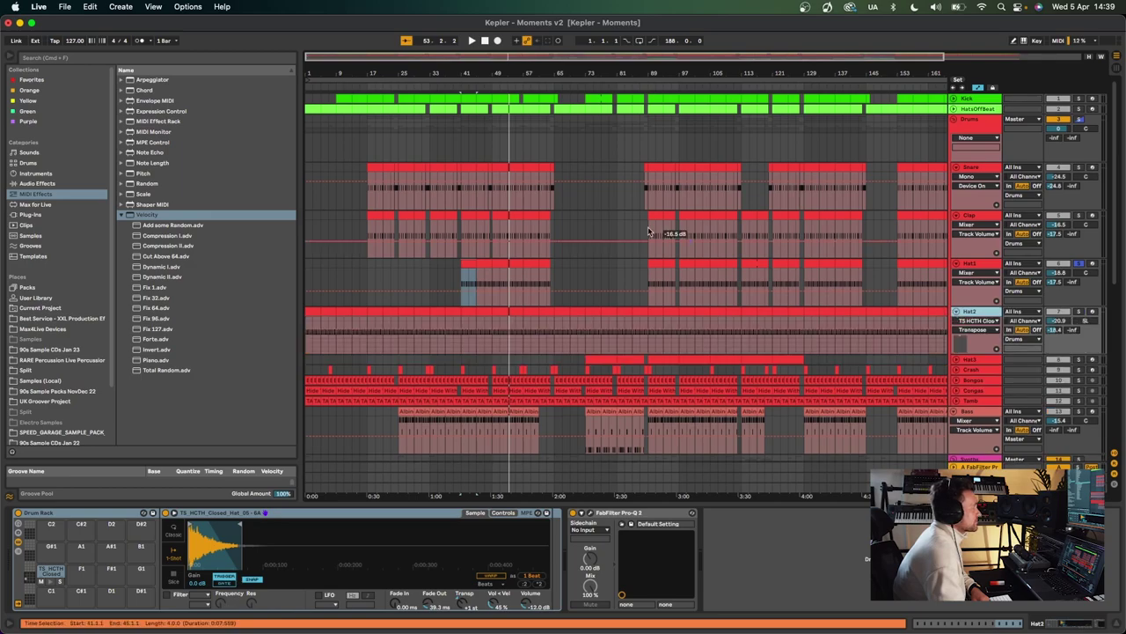
# Step: Solo the Hat2 track and play its closed hat pattern from bar 49
pyautogui.moveTo(501, 83); pyautogui.dragTo(498, 149)
pyautogui.click(409, 310)
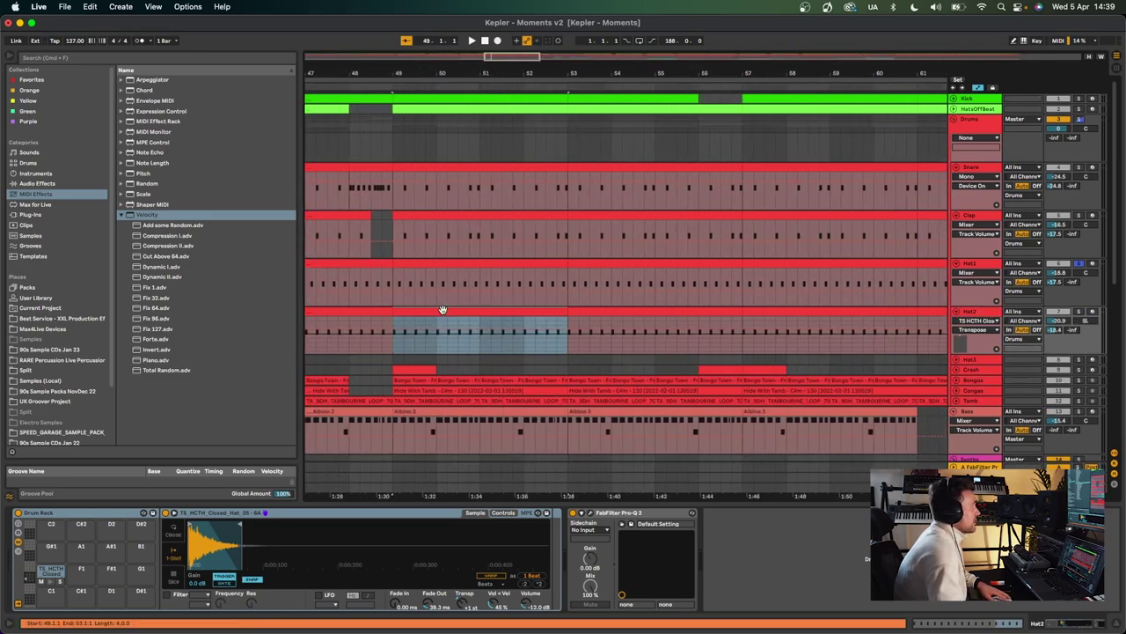
pyautogui.press('space')
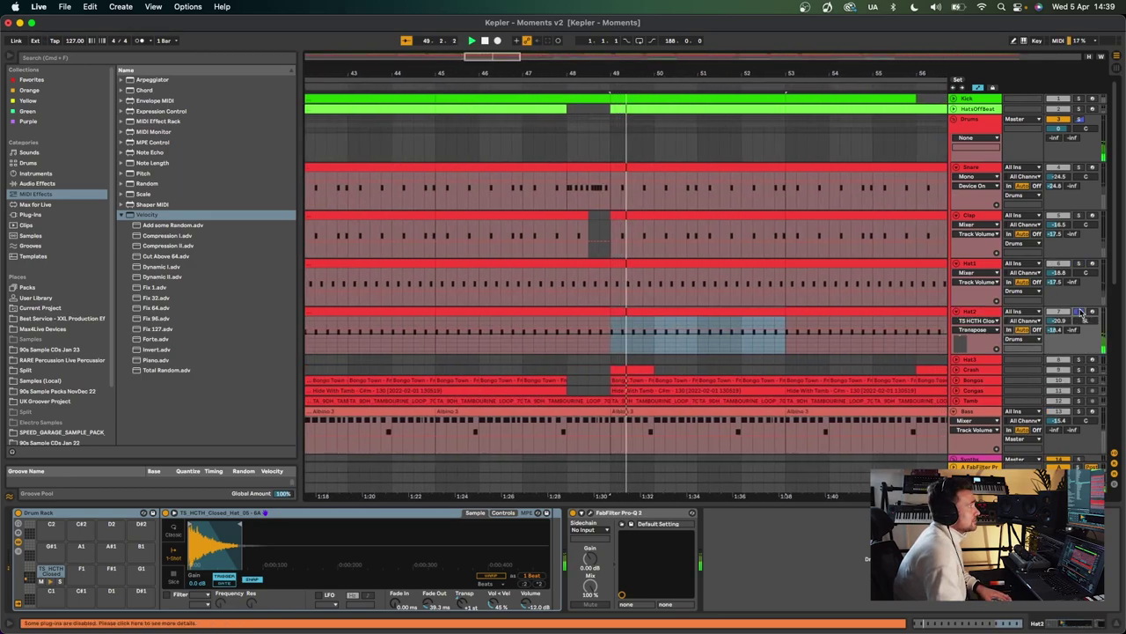
pyautogui.moveTo(643, 72); pyautogui.dragTo(643, 27)
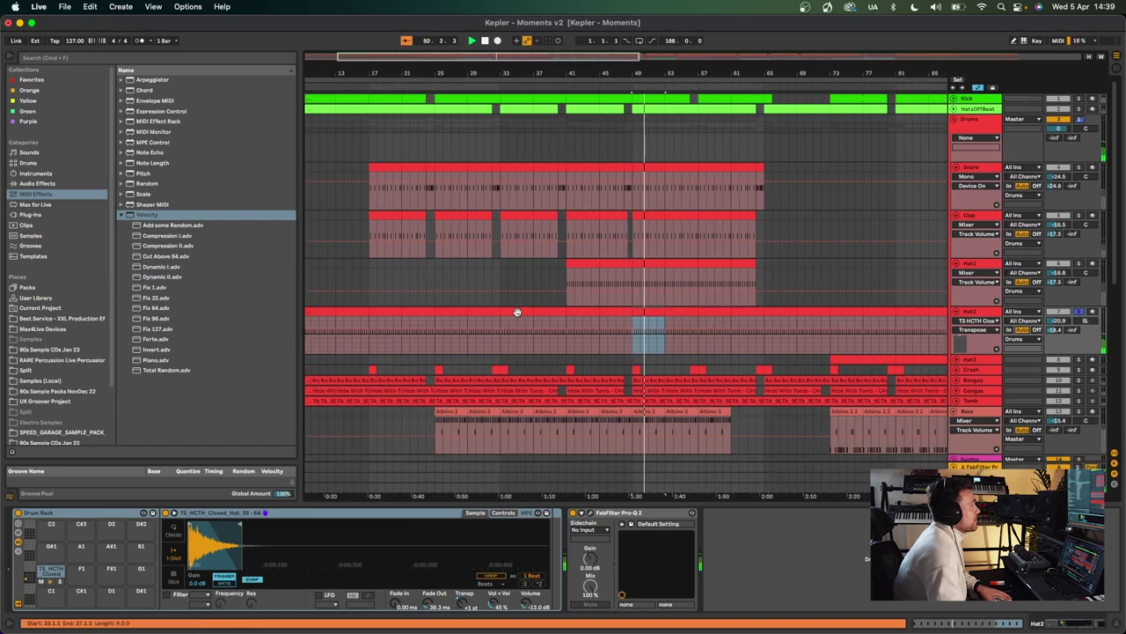
# Step: Play from bar 33, and unsolo Hat2 to hear it in the full mix
pyautogui.press('space')
pyautogui.click(502, 277)
pyautogui.press('space')
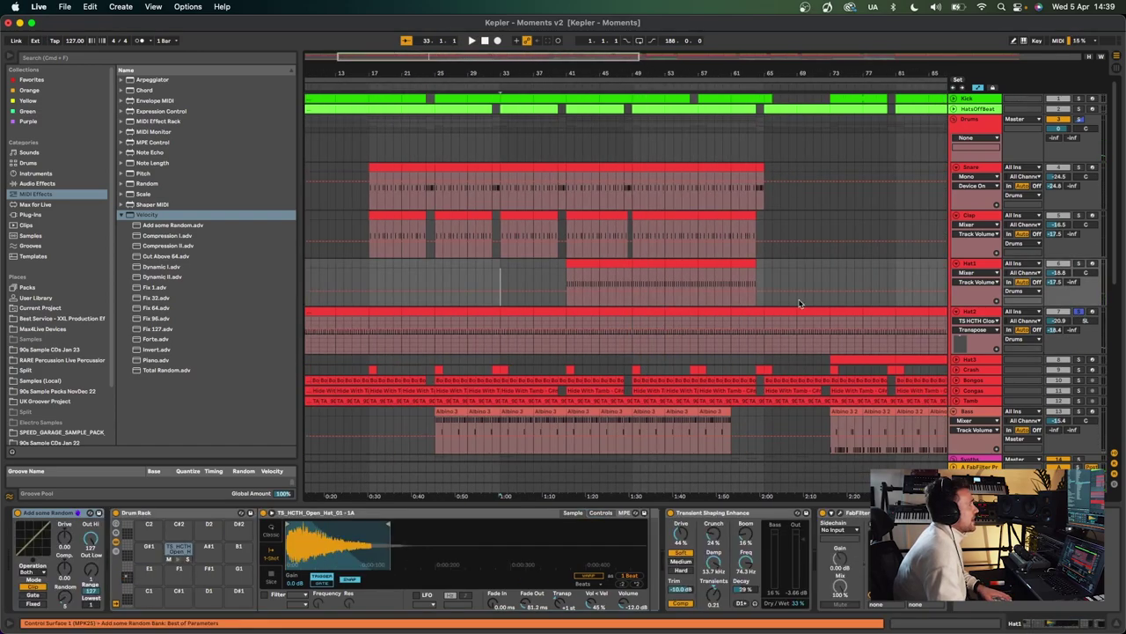
pyautogui.press('space')
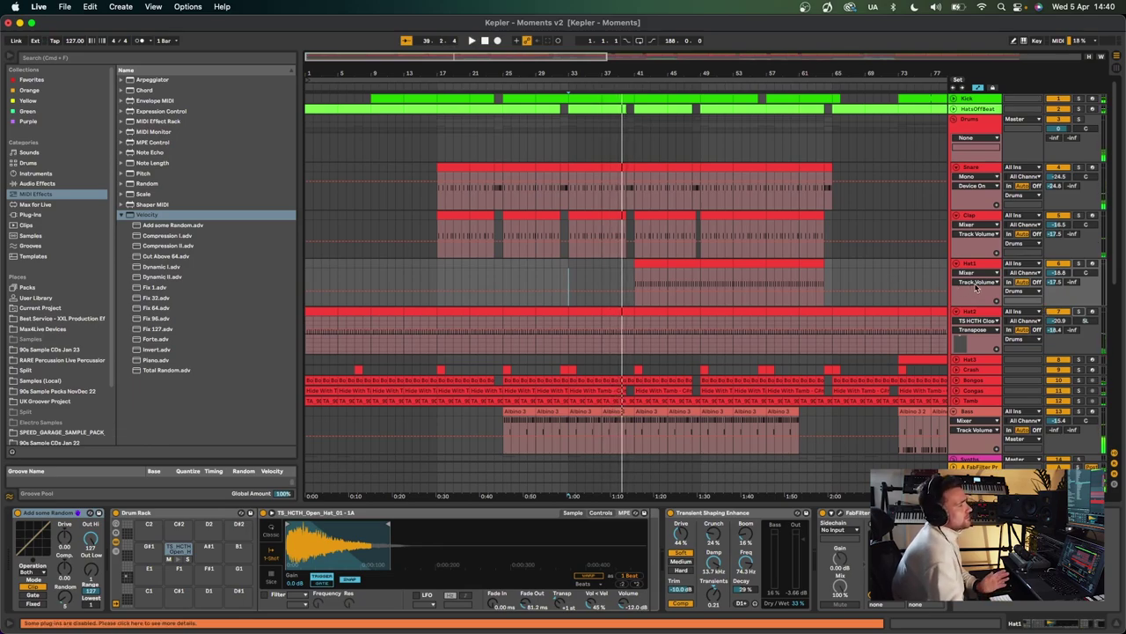
# Step: Unfold and solo the Hat3 track, and play its shaker pattern from bar 89
pyautogui.scroll(-2, 966, 313)
pyautogui.hscroll(10, 950, 314)
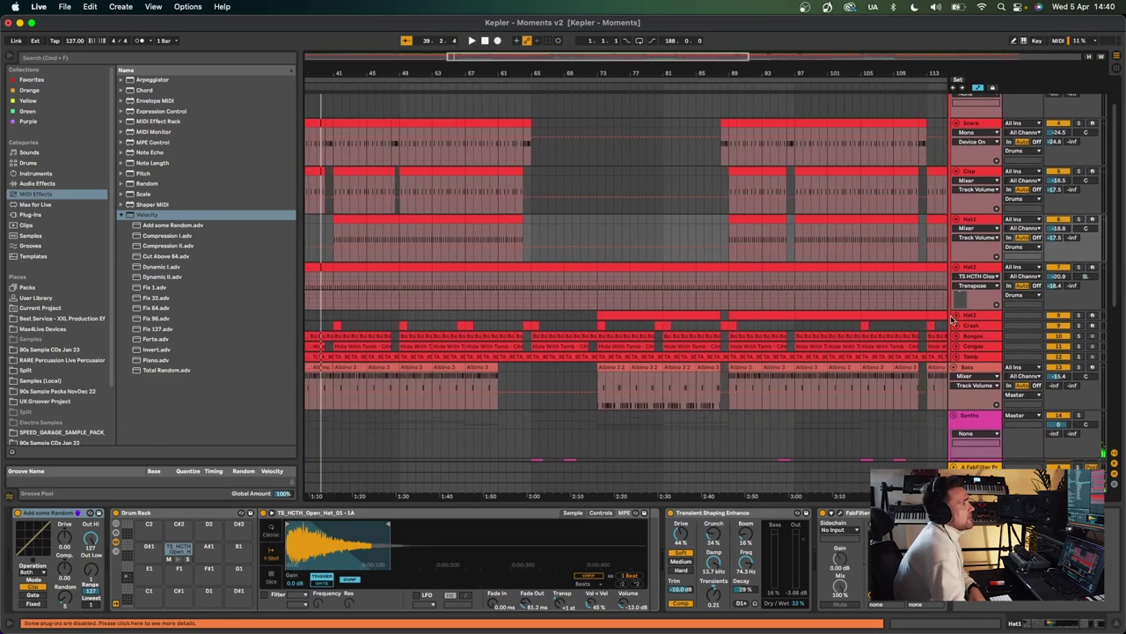
pyautogui.click(957, 316)
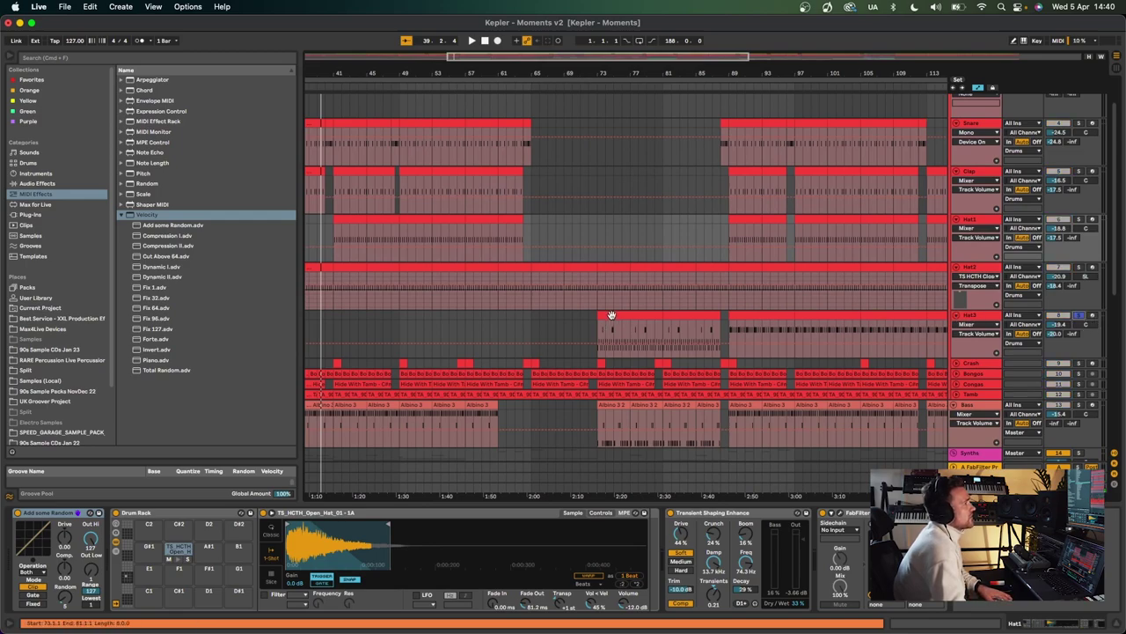
pyautogui.moveTo(764, 75); pyautogui.dragTo(642, 75)
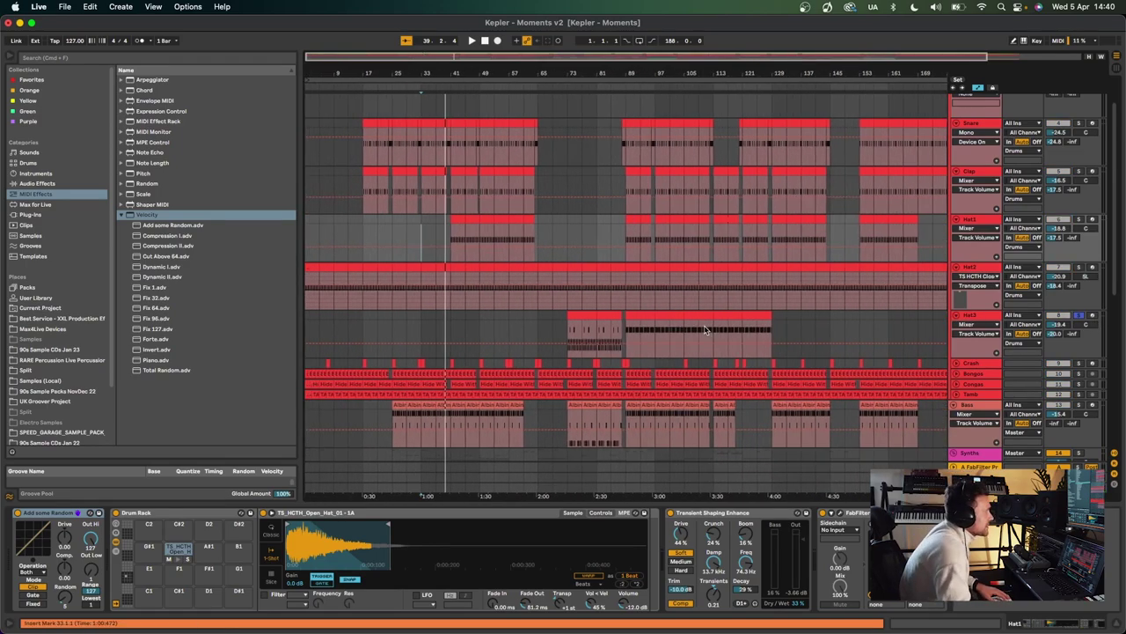
pyautogui.hscroll(5, 706, 330)
pyautogui.click(547, 317)
pyautogui.press('space')
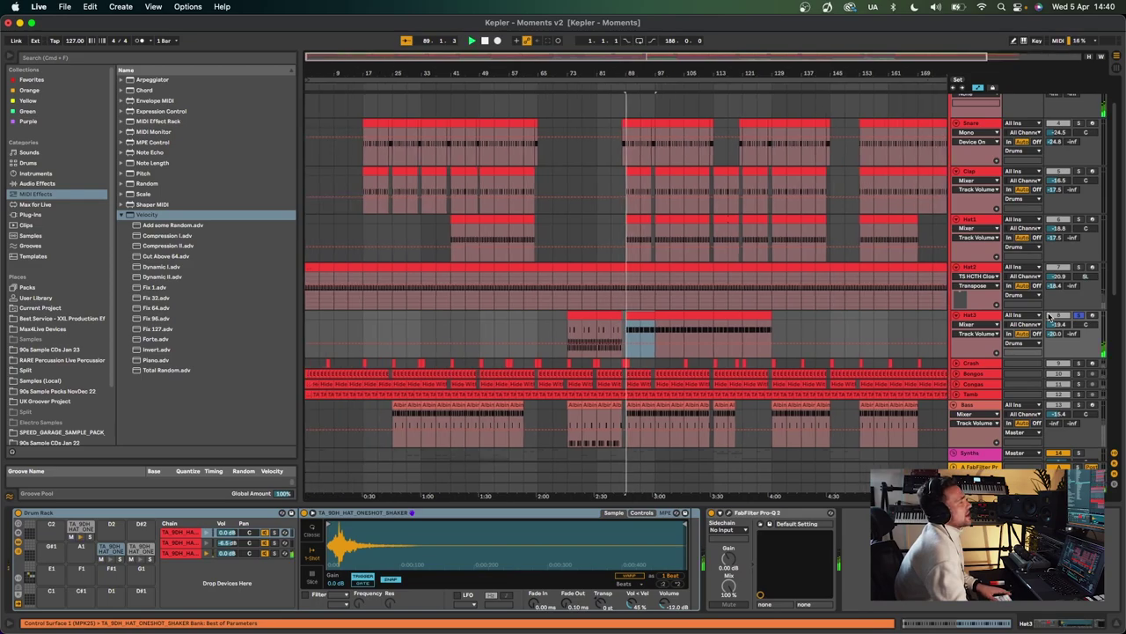
# Step: Examine the notes of the Hat3 clip at bar 89 during playback, and return to the track's device chain
pyautogui.moveTo(656, 78); pyautogui.dragTo(647, 167)
pyautogui.doubleClick(535, 316)
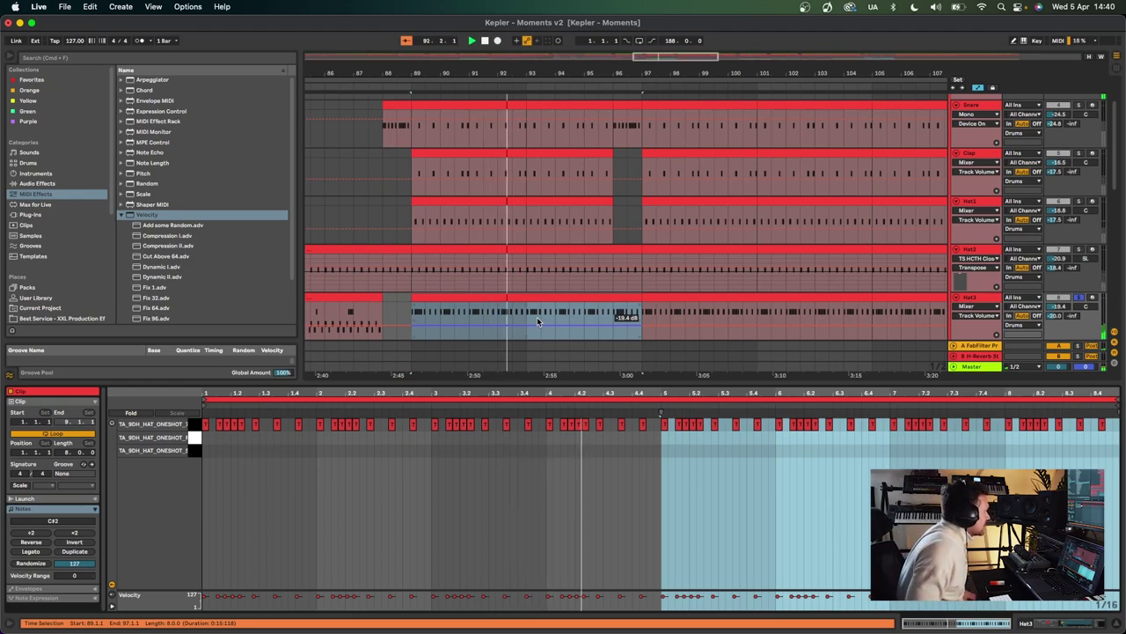
pyautogui.click(985, 301)
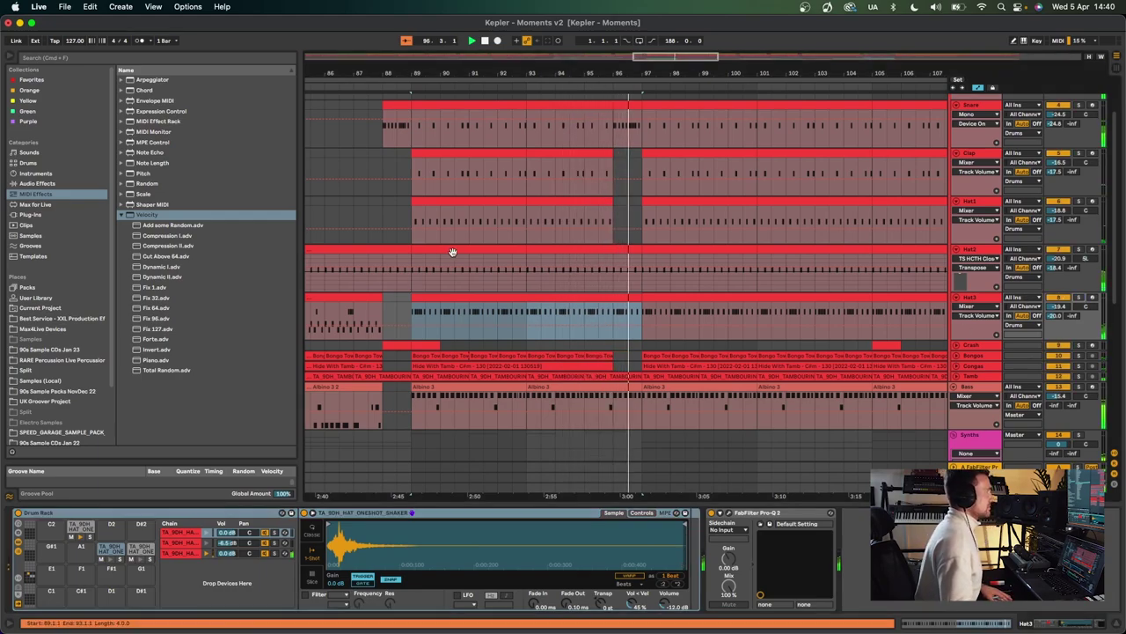
# Step: Play from bar 73, comparing Hat3's breakdown pattern soloed and in the full mix
pyautogui.hscroll(-3, 450, 252)
pyautogui.scroll(2, 449, 252)
pyautogui.press('space')
pyautogui.moveTo(429, 74); pyautogui.dragTo(425, 55)
pyautogui.hscroll(-4, 432, 316)
pyautogui.click(438, 332)
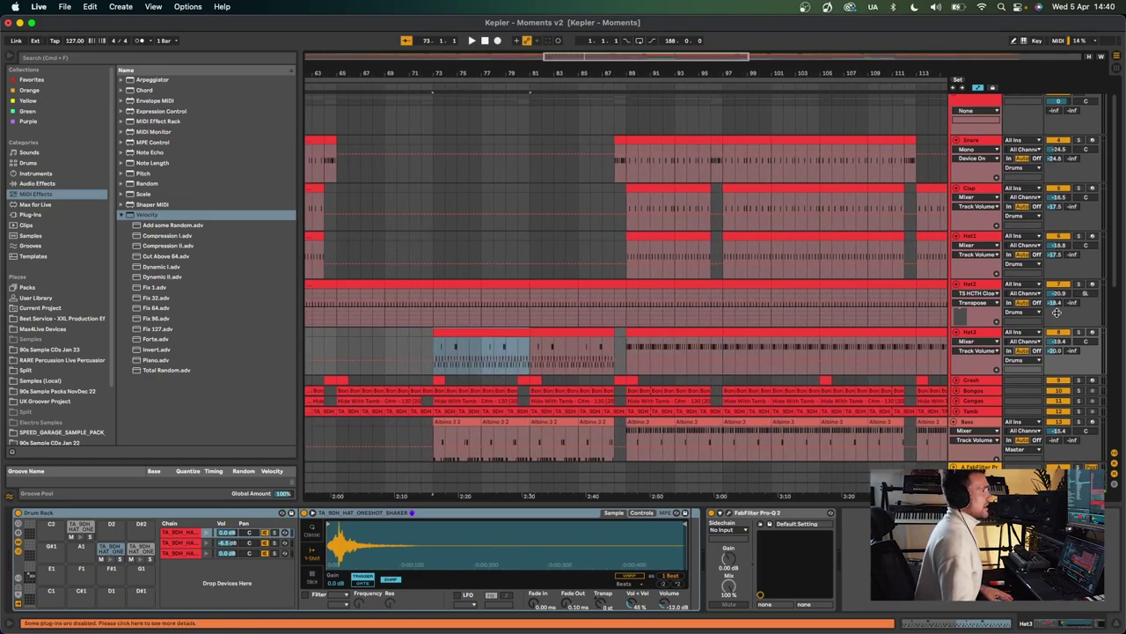
pyautogui.press('space')
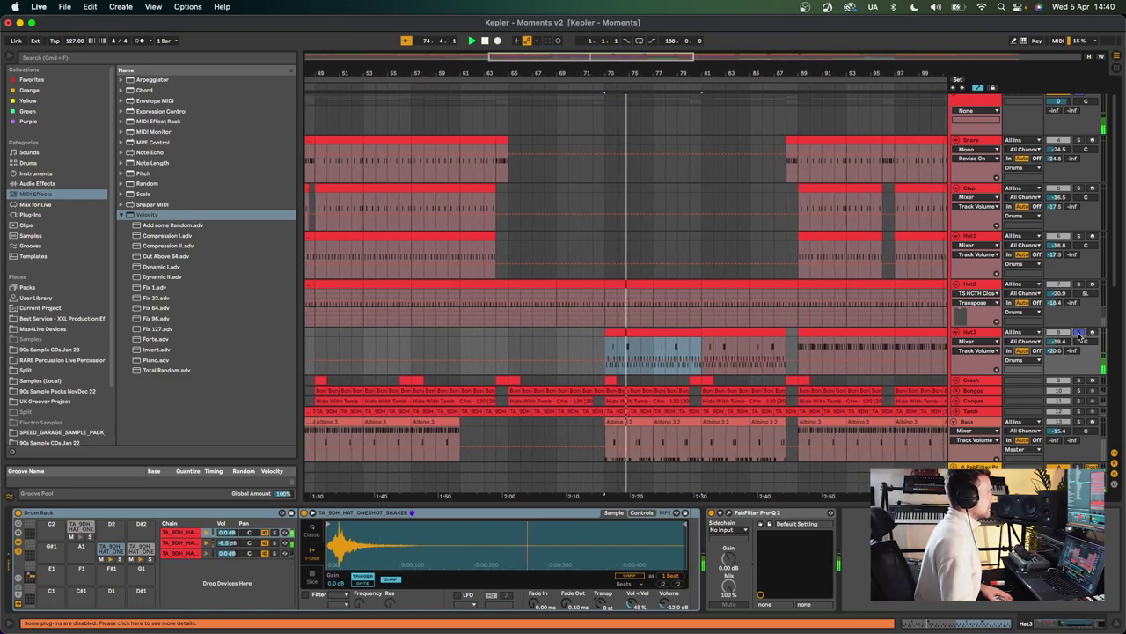
pyautogui.click(1079, 334)
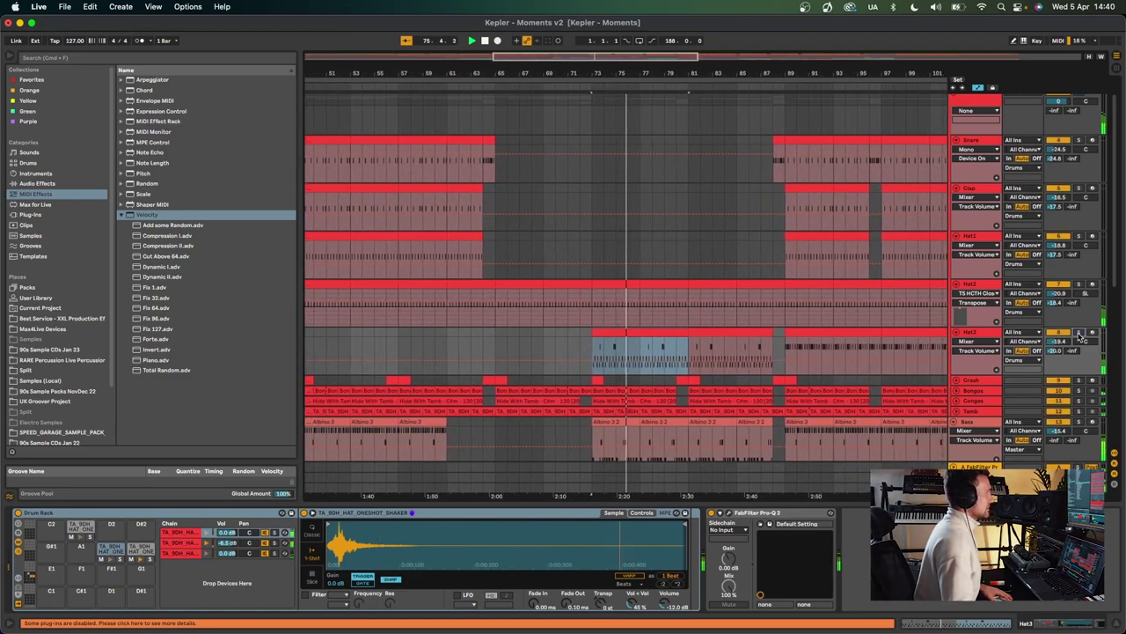
# Step: Examine the Hat3 clip's notes at bar 73, play the full mix from about bar 72, and hide the clip view
pyautogui.press('-')
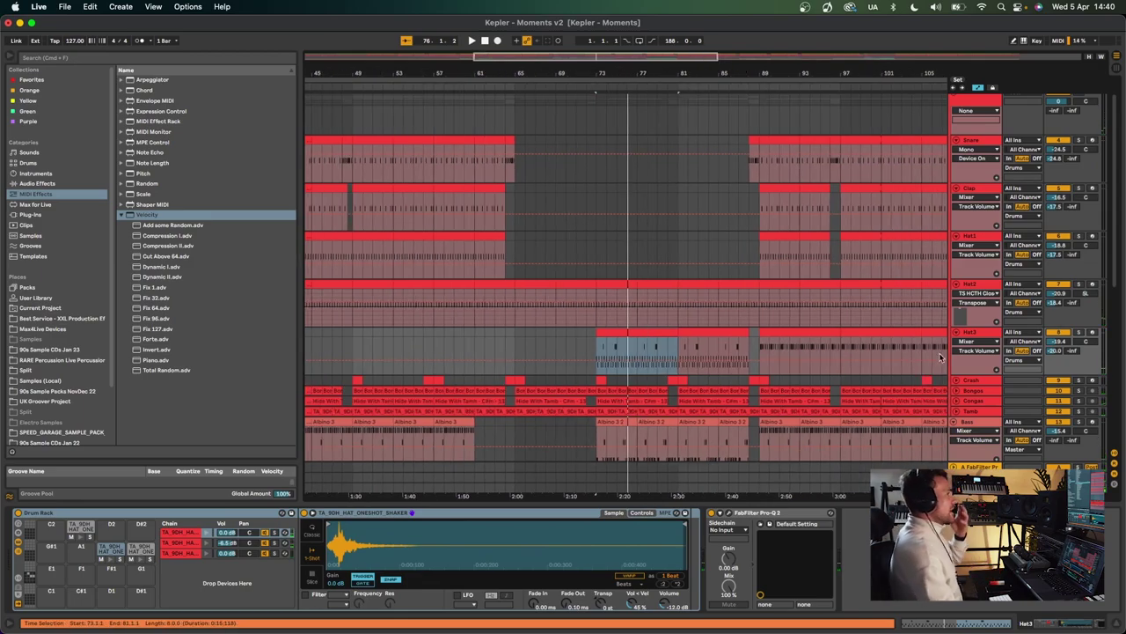
pyautogui.doubleClick(630, 342)
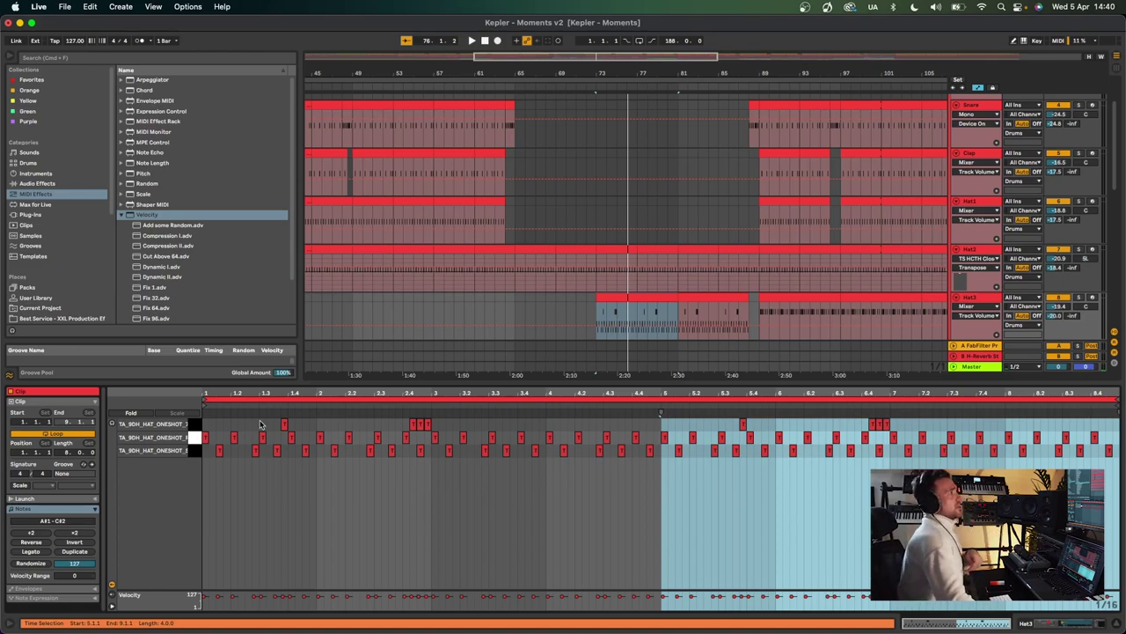
pyautogui.click(587, 96)
pyautogui.press('space')
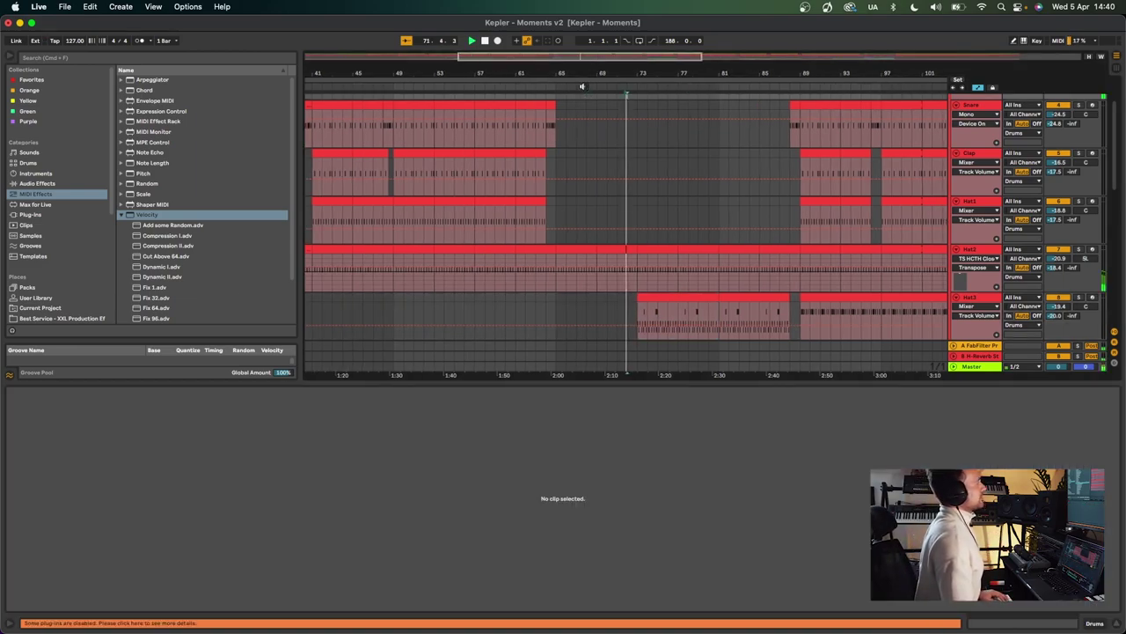
pyautogui.press('super+alt+l')
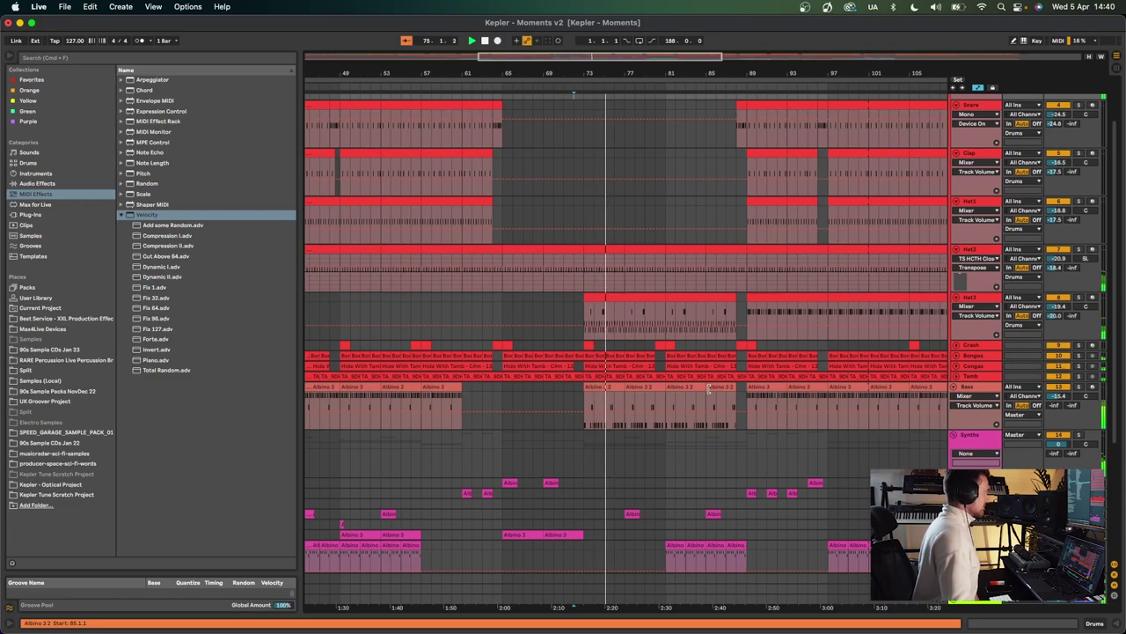
# Step: Play the full mix from bar 89, where the second Hat3 section starts
pyautogui.moveTo(646, 84); pyautogui.dragTo(542, 75)
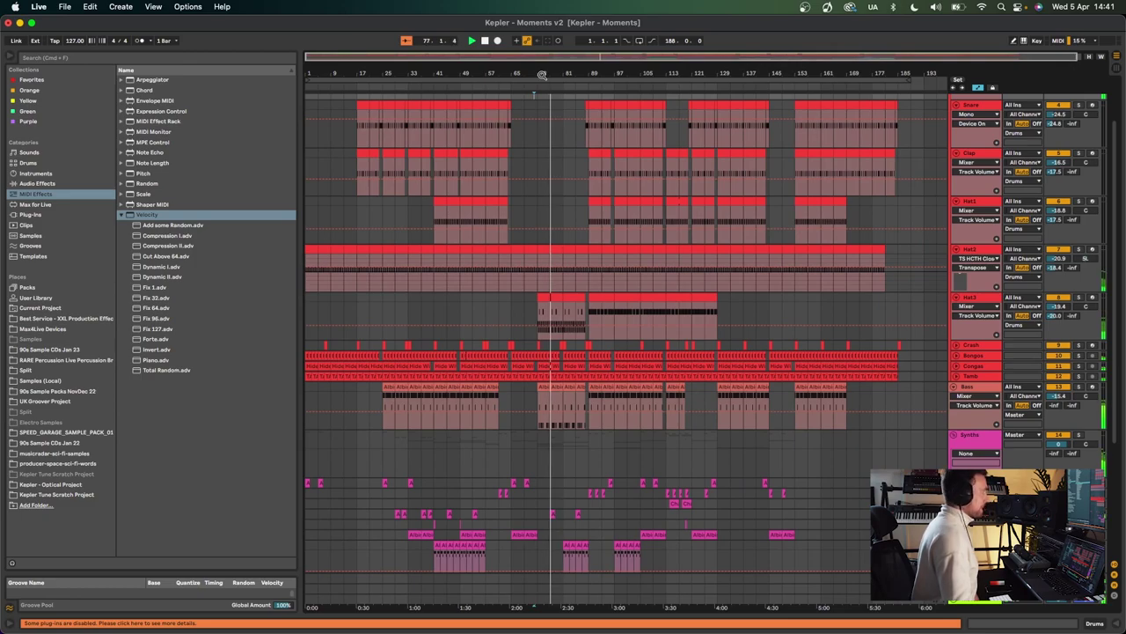
pyautogui.click(592, 303)
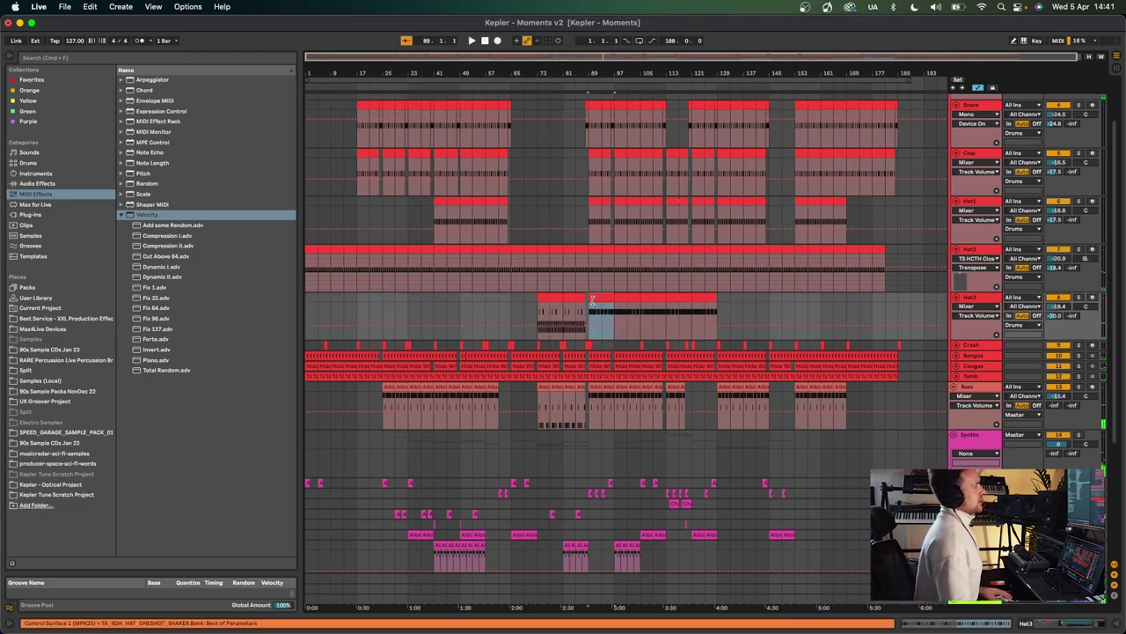
pyautogui.press('space')
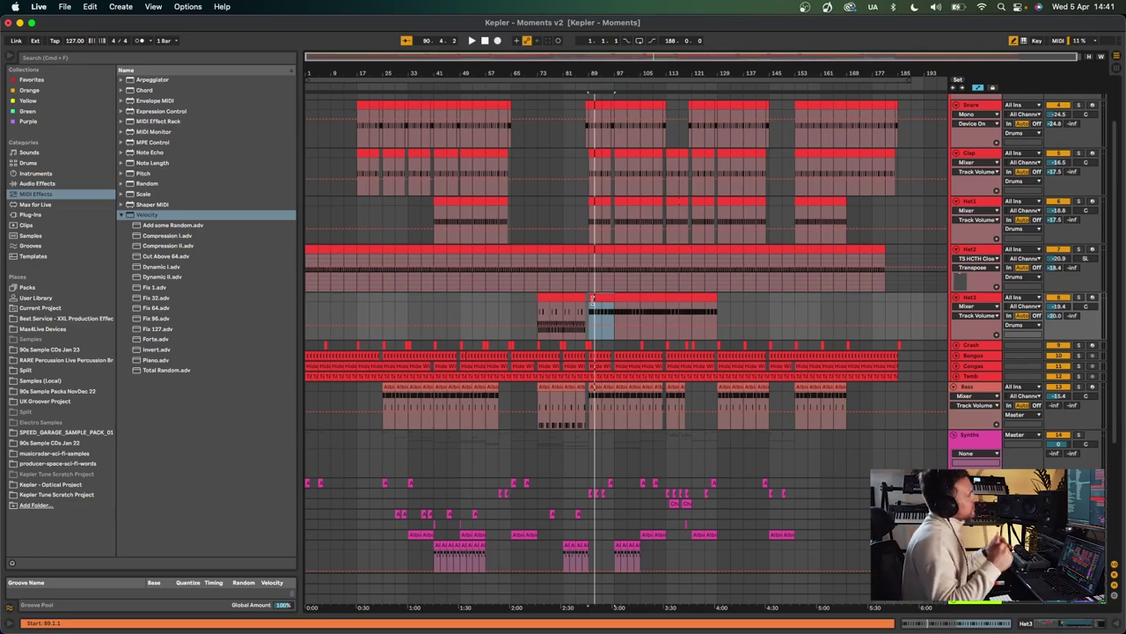
# Step: Highlight the Crash track's whole lane from bar 1 to bar 193
pyautogui.moveTo(577, 74)
pyautogui.mouseDown()
pyautogui.moveTo(576, 100)
pyautogui.moveTo(576, 59)
pyautogui.mouseUp()
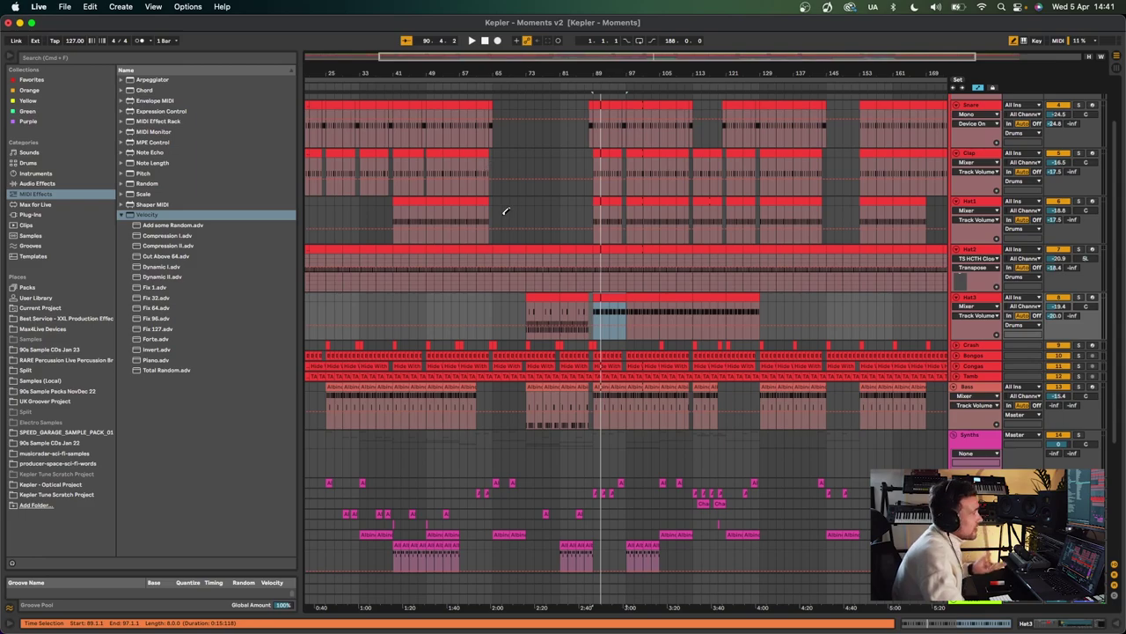
pyautogui.scroll(-5, 1053, 250)
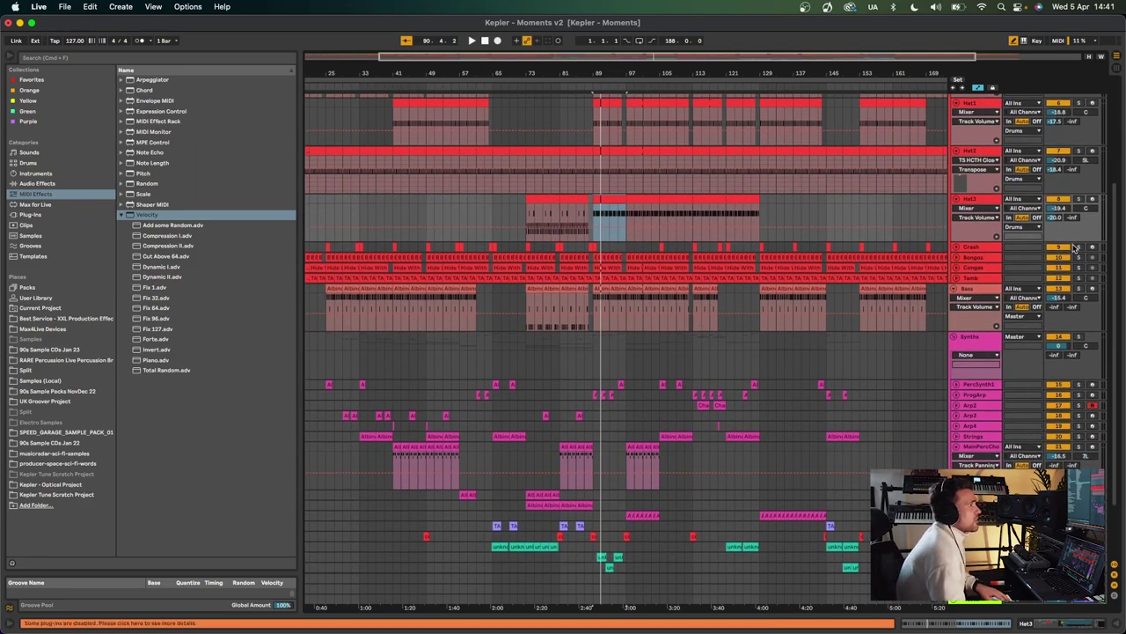
pyautogui.moveTo(516, 74); pyautogui.dragTo(516, 44)
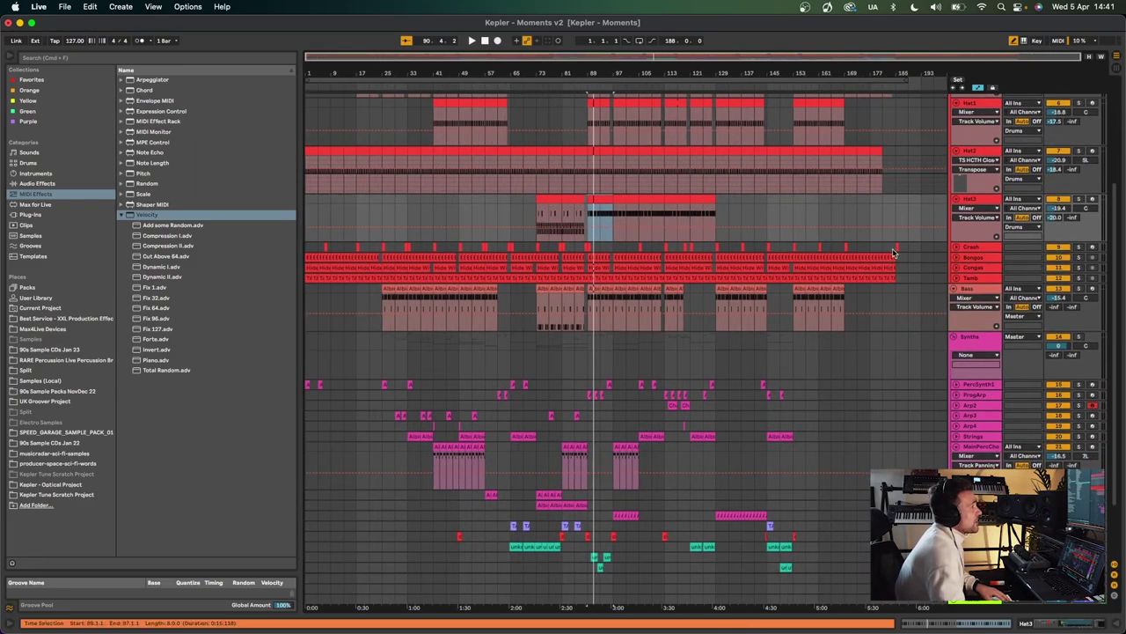
pyautogui.moveTo(914, 246); pyautogui.dragTo(297, 251)
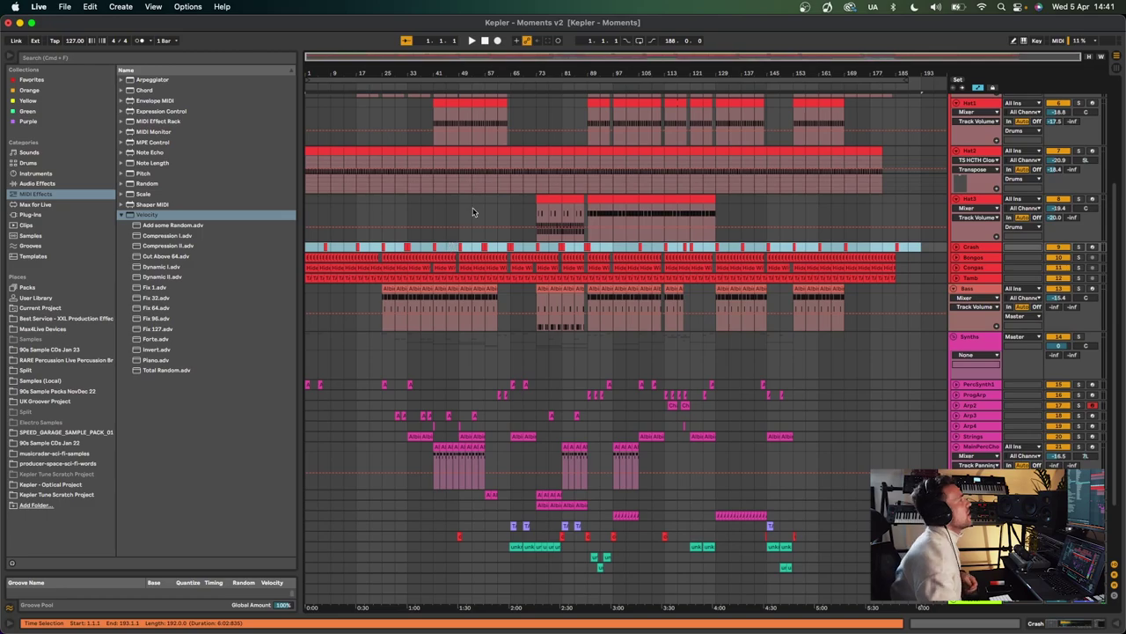
# Step: Review the drum tracks across the arrangement and play the full mix from bar 31 to hear the crash
pyautogui.scroll(4, 461, 216)
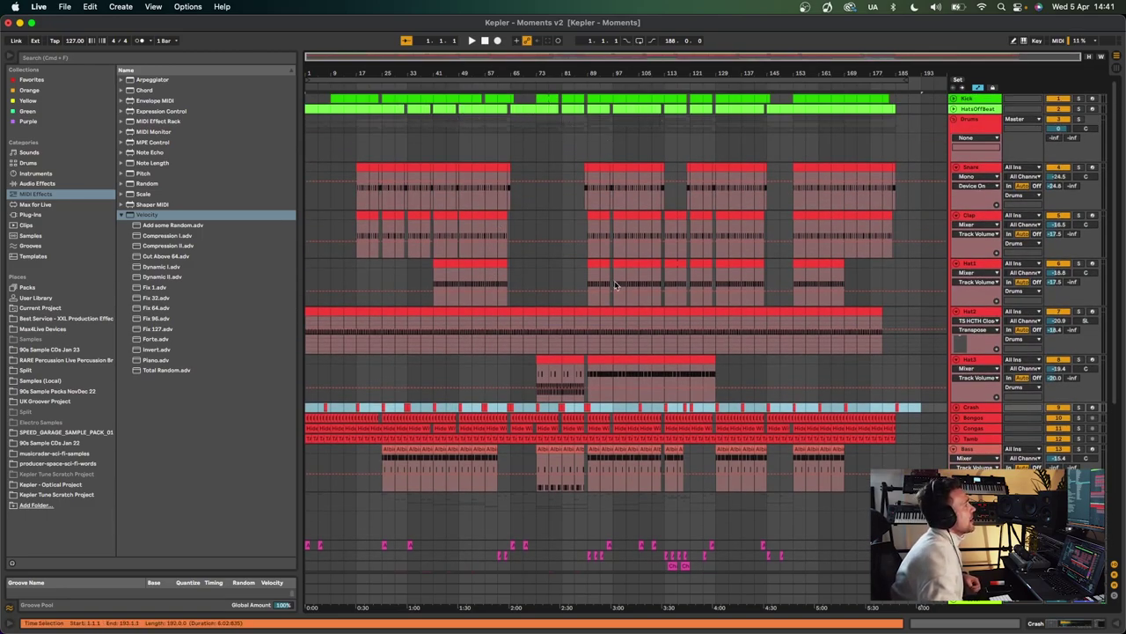
pyautogui.scroll(-2, 591, 308)
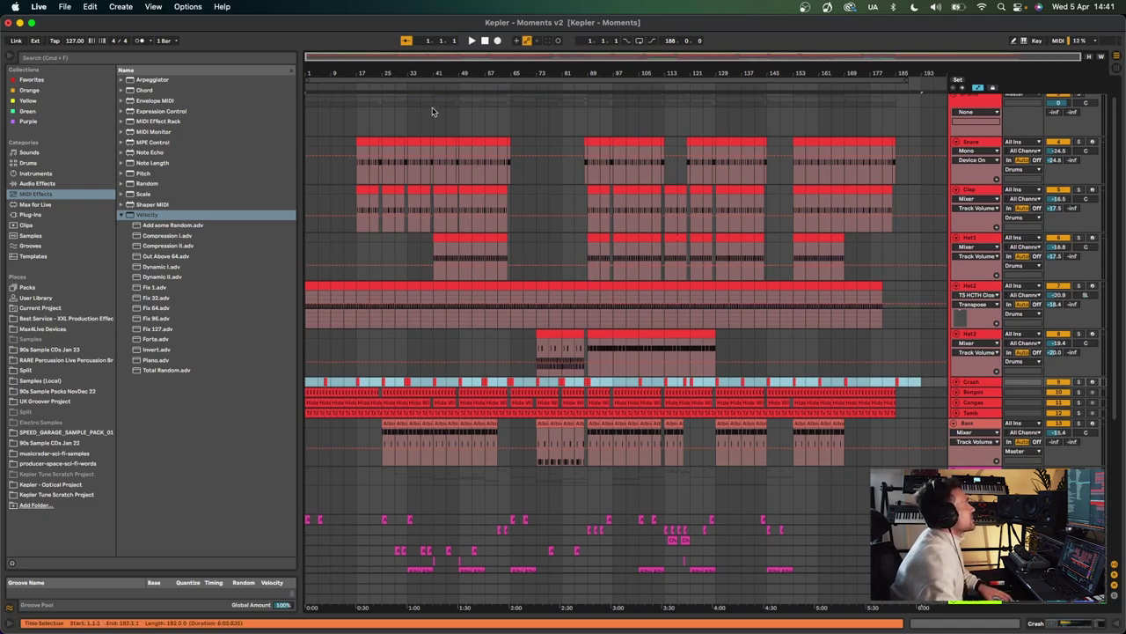
pyautogui.click(368, 289)
pyautogui.scroll(5, 369, 288)
pyautogui.press('space')
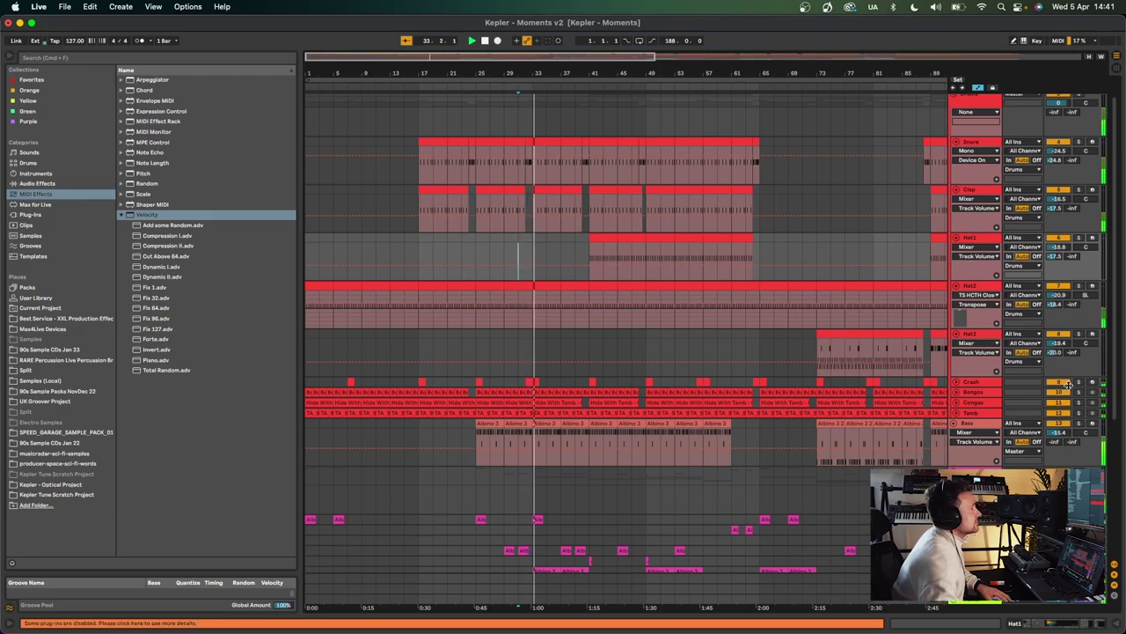
# Step: Unfold the Crash track to view its hits, and play the full mix from bar 64
pyautogui.click(957, 381)
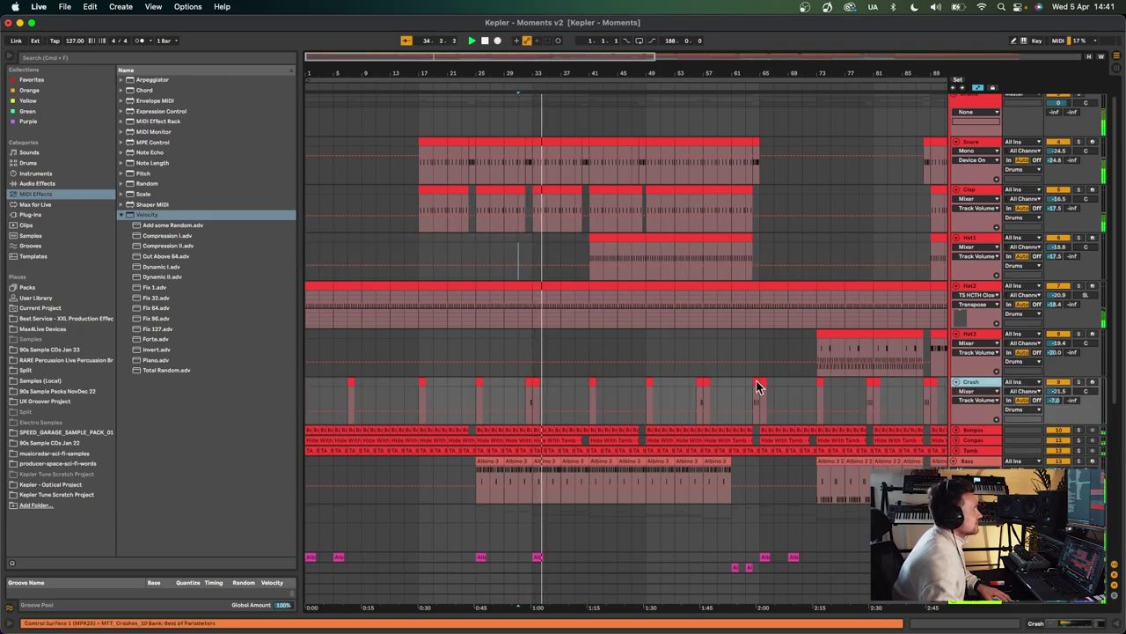
pyautogui.moveTo(525, 74)
pyautogui.mouseDown()
pyautogui.moveTo(524, 150)
pyautogui.moveTo(524, 79)
pyautogui.mouseUp()
pyautogui.hscroll(5, 708, 216)
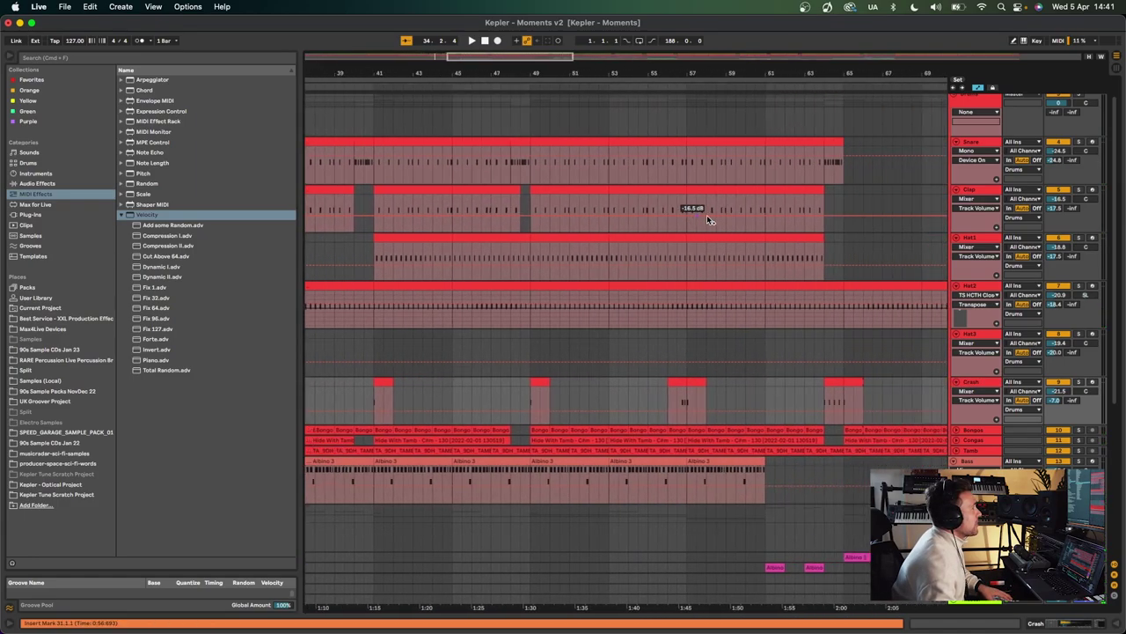
pyautogui.moveTo(762, 76); pyautogui.dragTo(674, 345)
pyautogui.press('space')
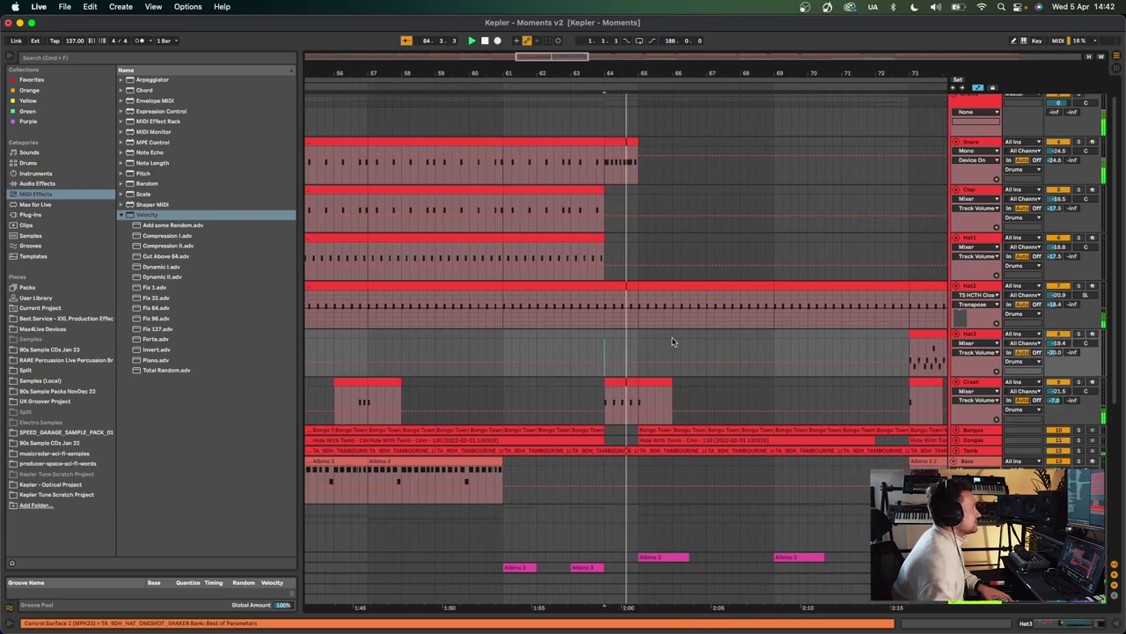
# Step: Play the full mix from bar 88 and examine the Crash clips' placement across the arrangement
pyautogui.hscroll(3, 816, 171)
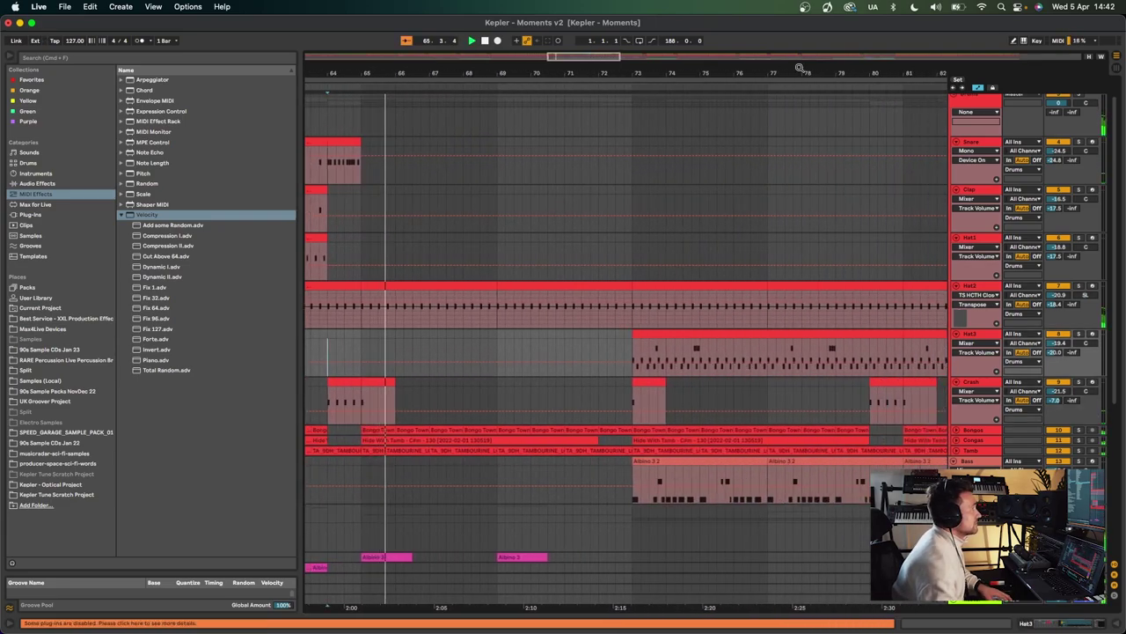
pyautogui.moveTo(800, 71); pyautogui.dragTo(800, 18)
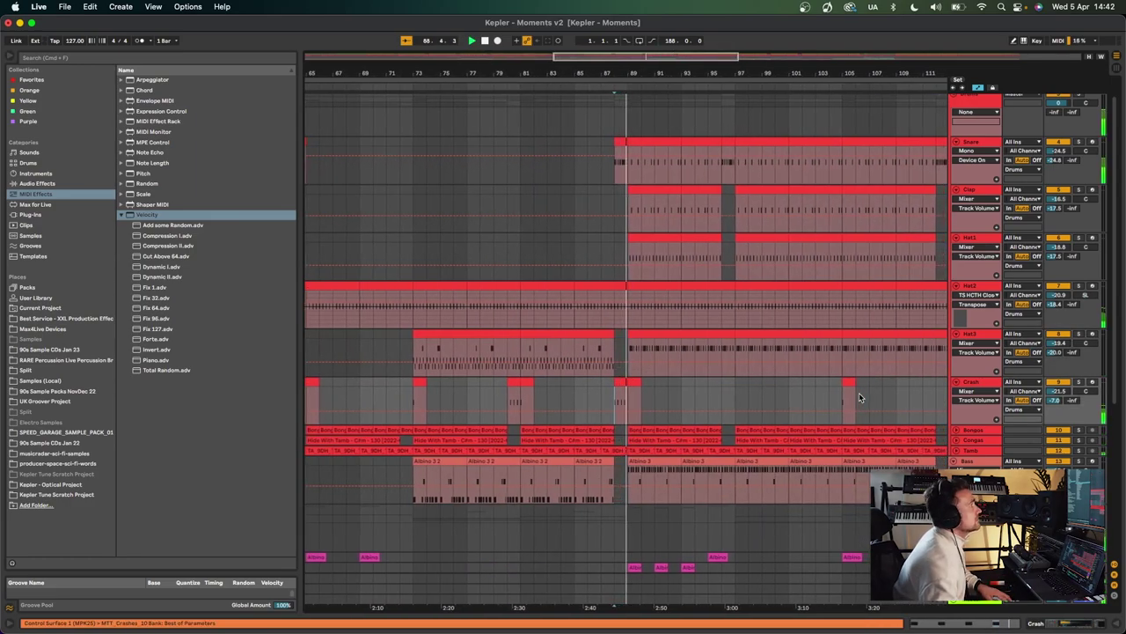
pyautogui.hscroll(10, 859, 392)
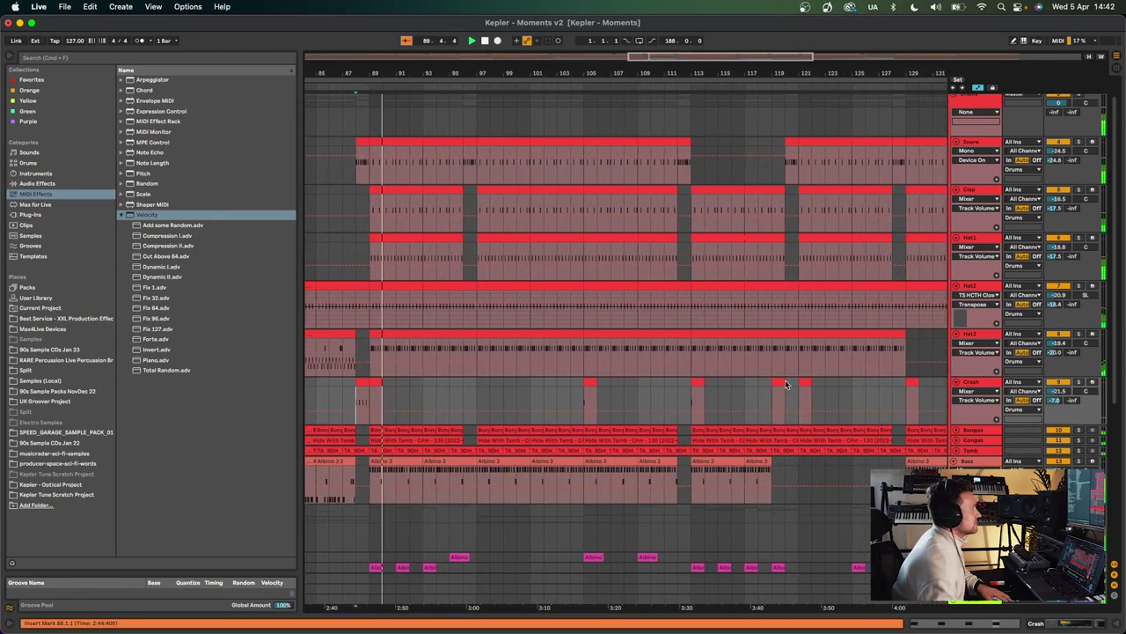
pyautogui.moveTo(616, 73); pyautogui.dragTo(615, 22)
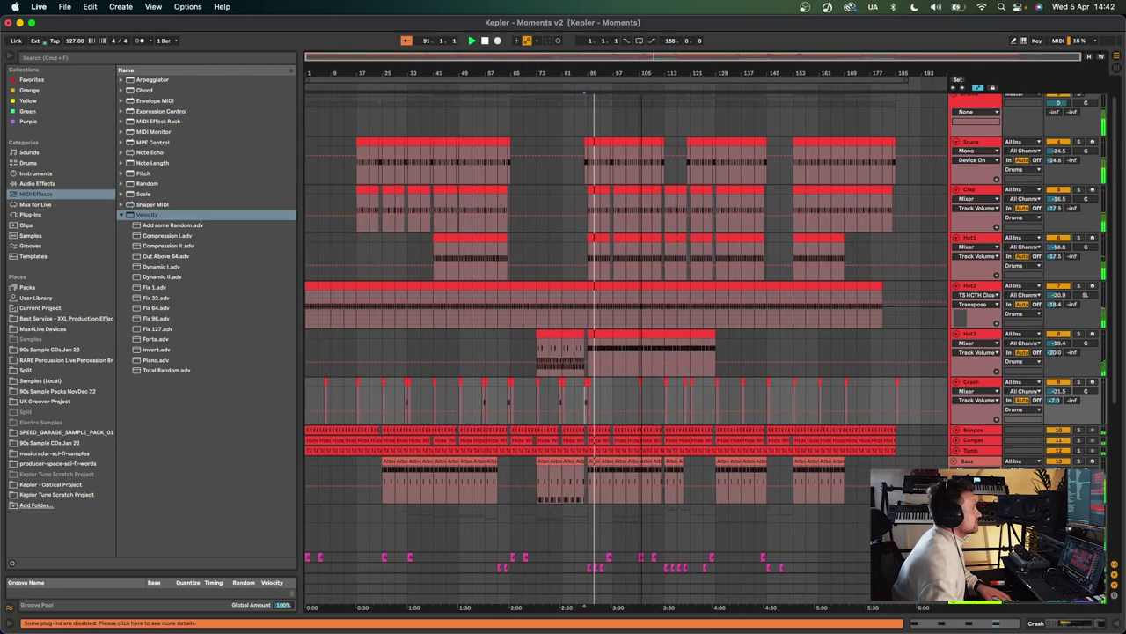
# Step: Stop playback and examine the Crash track's drum rack sample and the EQ curve in its FabFilter Pro-Q 2
pyautogui.press('space')
pyautogui.click(976, 376)
pyautogui.doubleClick(978, 382)
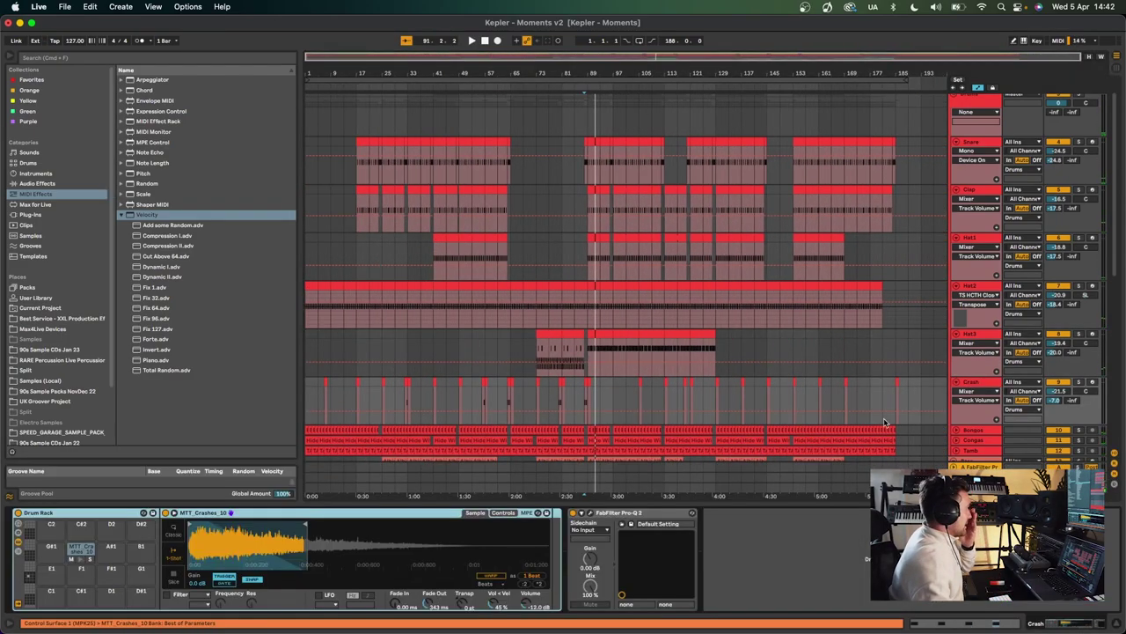
pyautogui.click(586, 513)
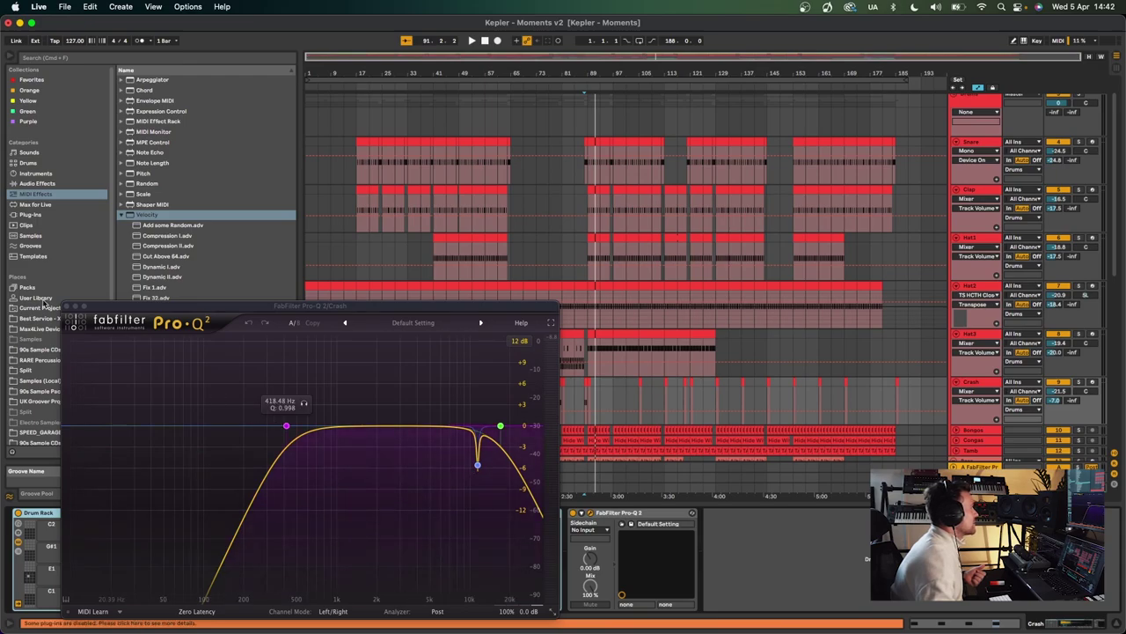
pyautogui.moveTo(182, 308); pyautogui.dragTo(180, 308)
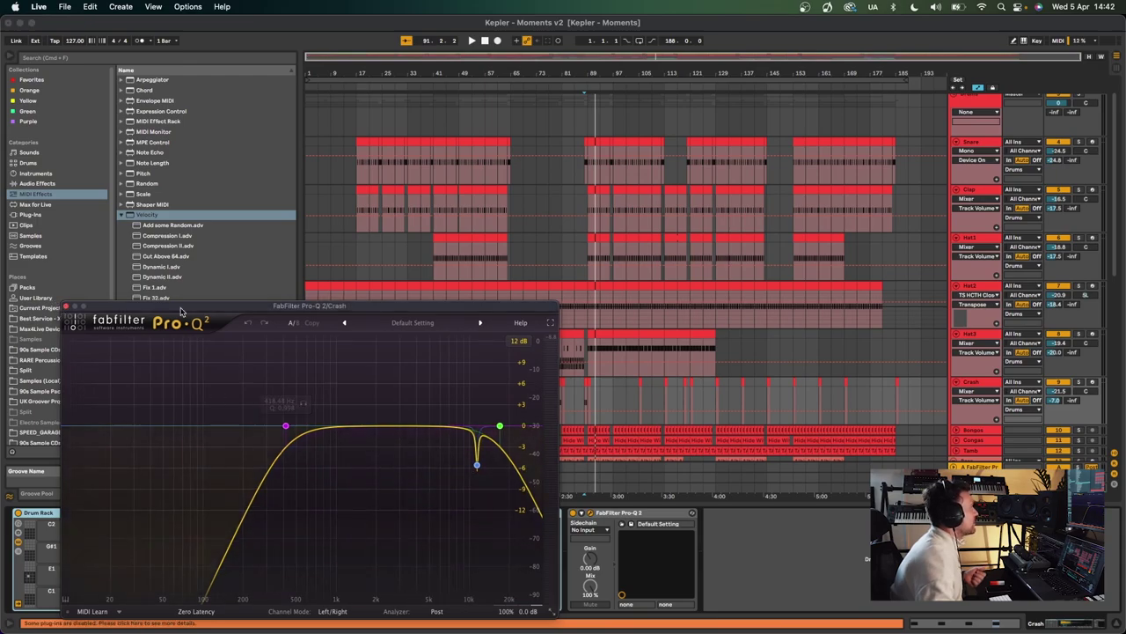
pyautogui.click(65, 306)
# Step: Open the Bongos clip at bar 29 to examine its sample, and play the arrangement from bar 52
pyautogui.scroll(-2, 723, 382)
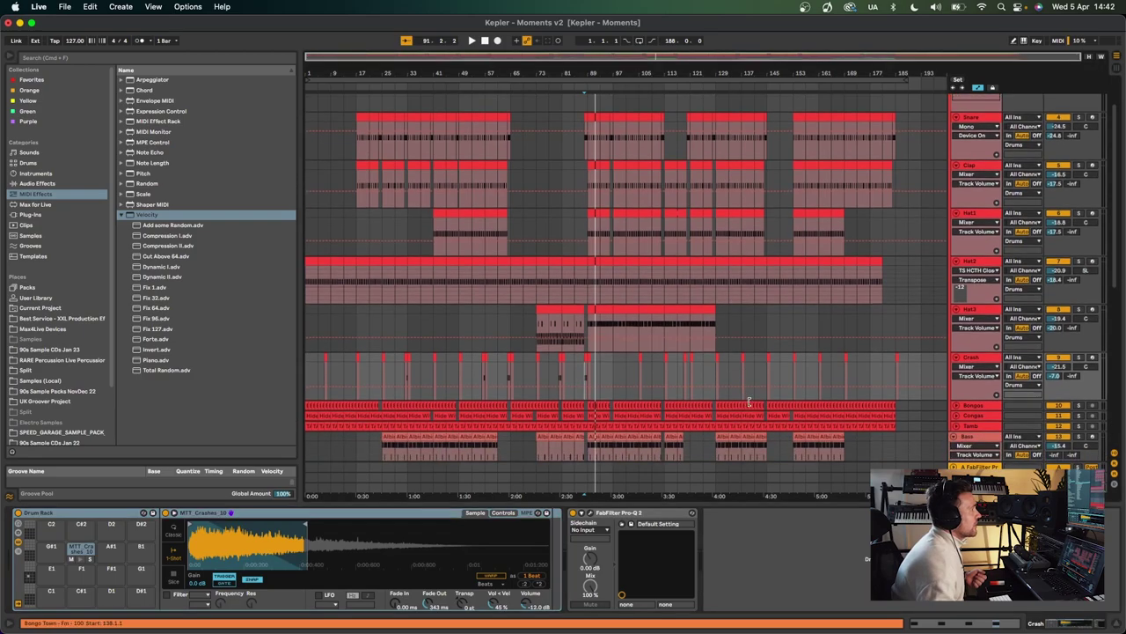
pyautogui.click(968, 406)
pyautogui.doubleClick(397, 406)
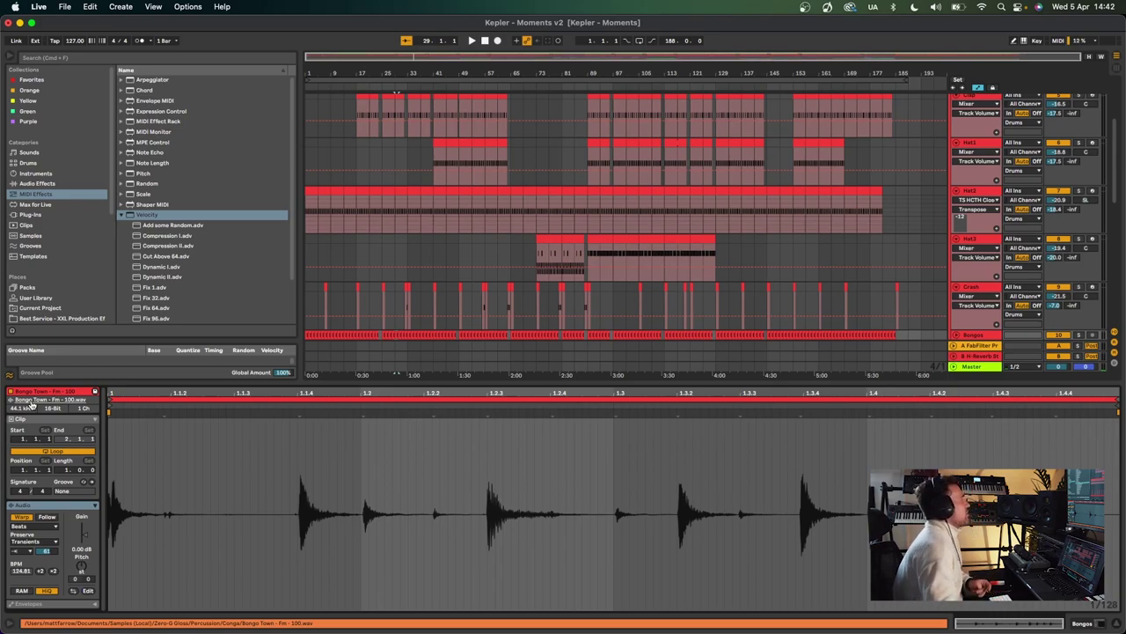
pyautogui.scroll(-5, 466, 264)
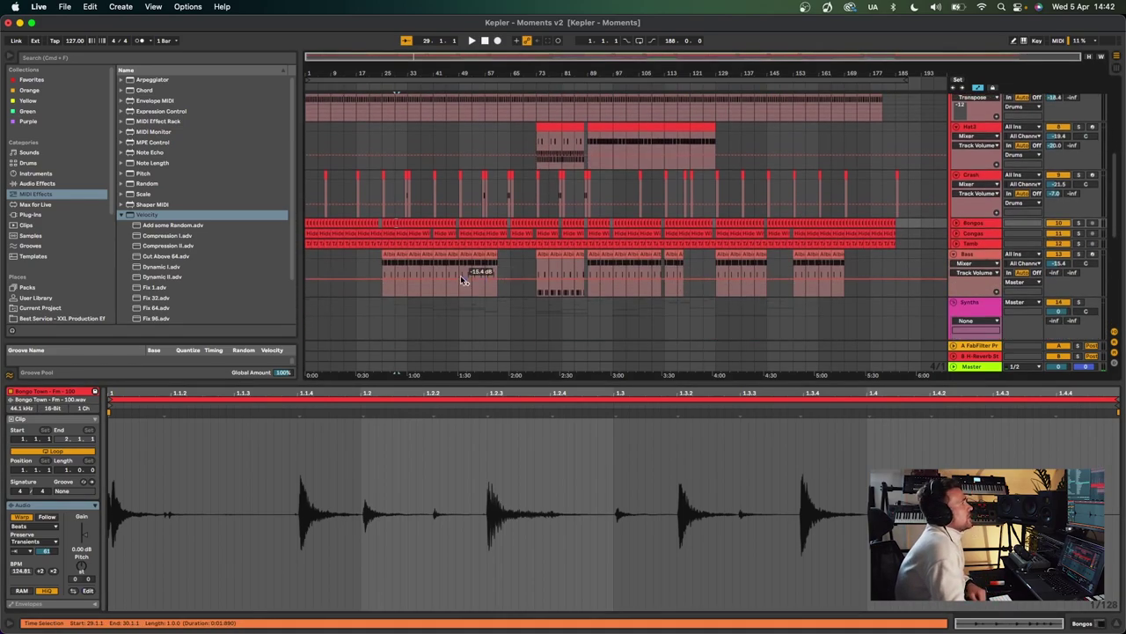
pyautogui.click(1079, 223)
pyautogui.press('space')
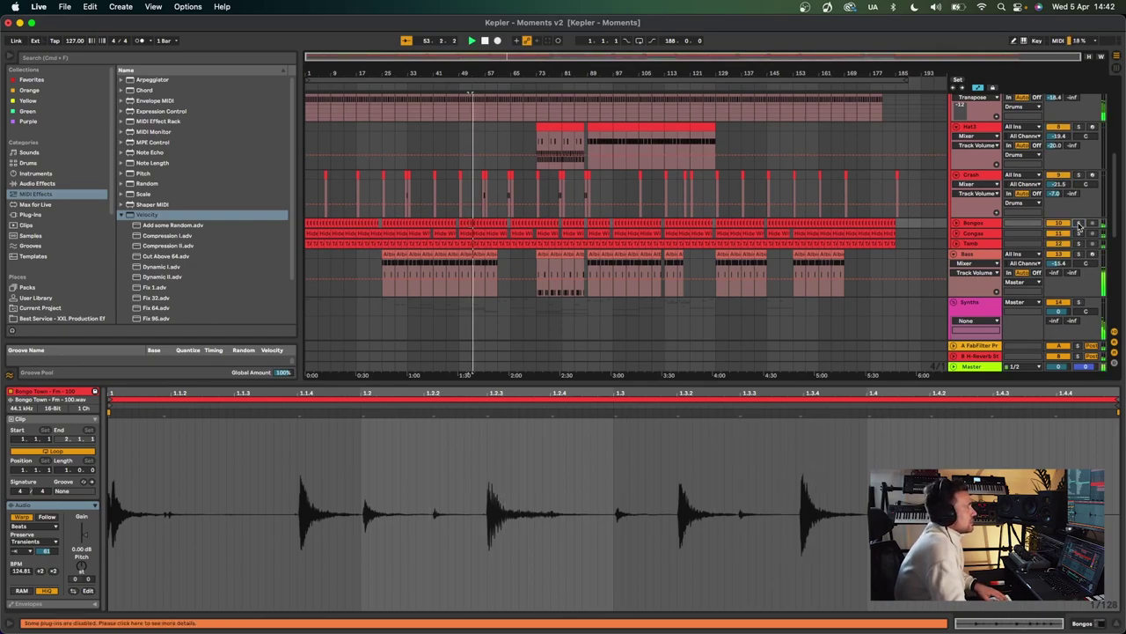
pyautogui.press('space')
# Step: Show the devices on the Bongos and Congas tracks and unfold both tracks
pyautogui.doubleClick(990, 224)
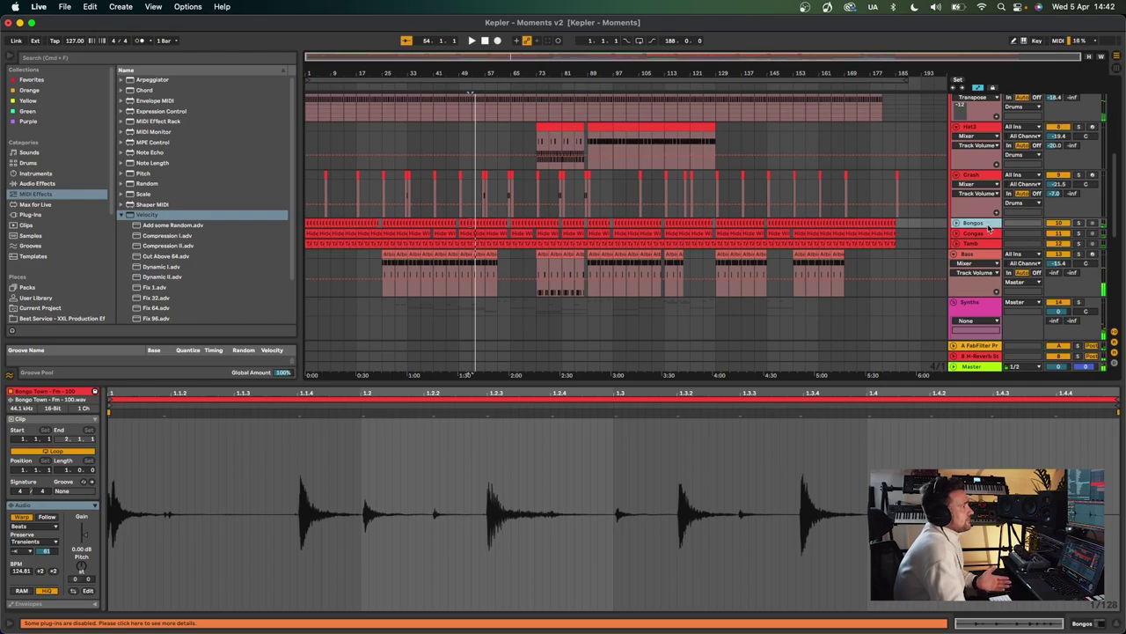
pyautogui.click(975, 234)
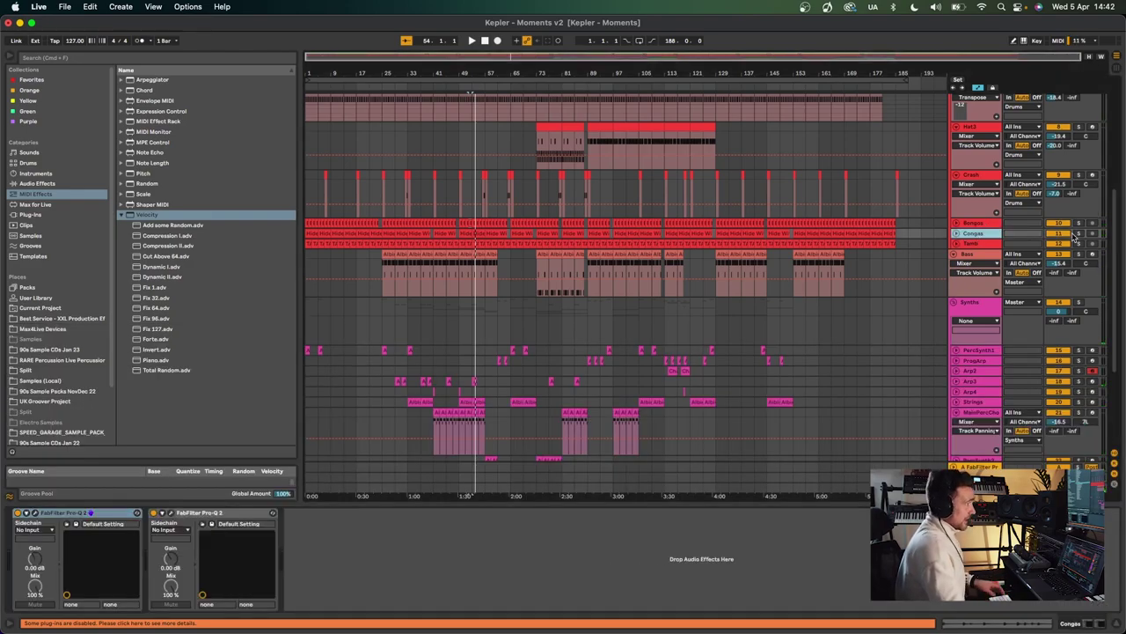
pyautogui.click(956, 234)
pyautogui.click(956, 223)
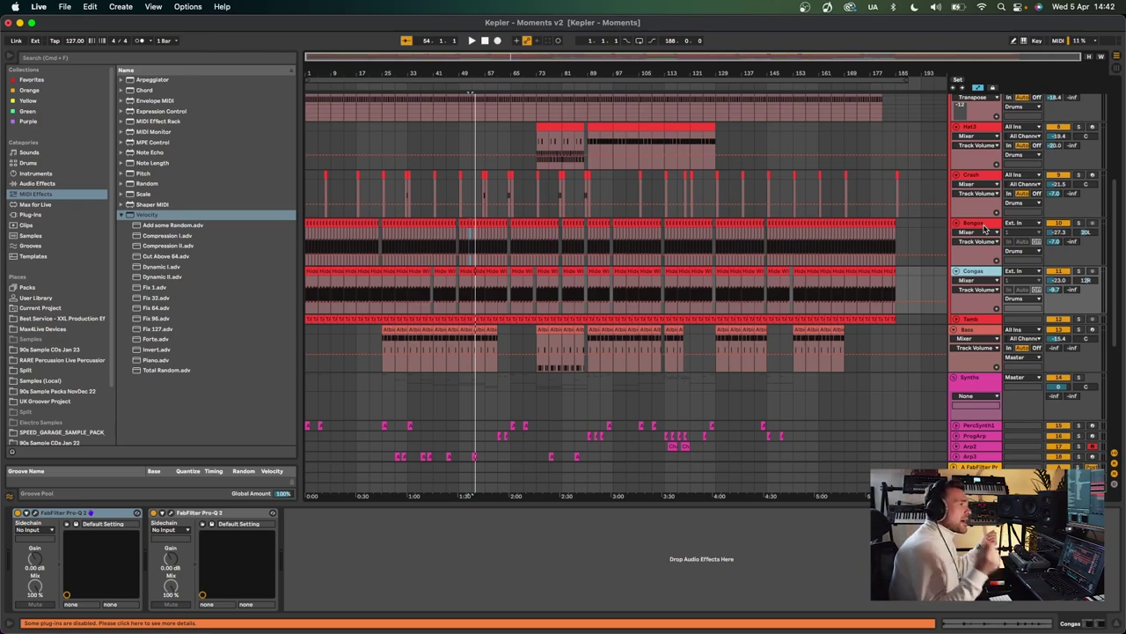
# Step: Solo the Bongos and Congas tracks, play them together, and open the Congas clip at bar 53
pyautogui.click(1080, 223)
pyautogui.click(1080, 271)
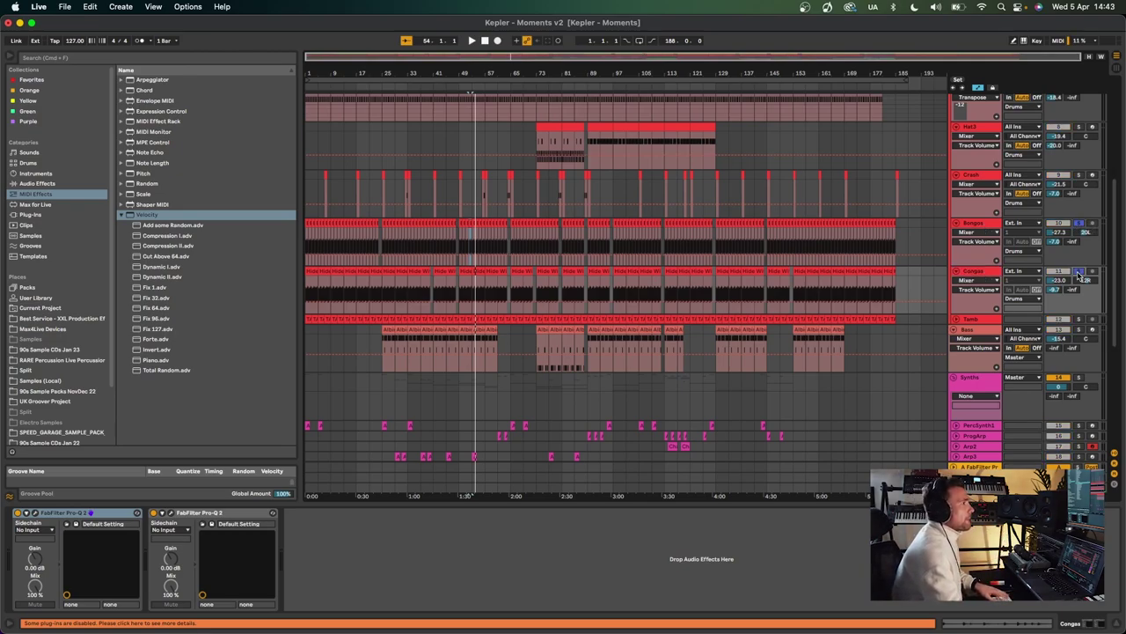
pyautogui.press('space')
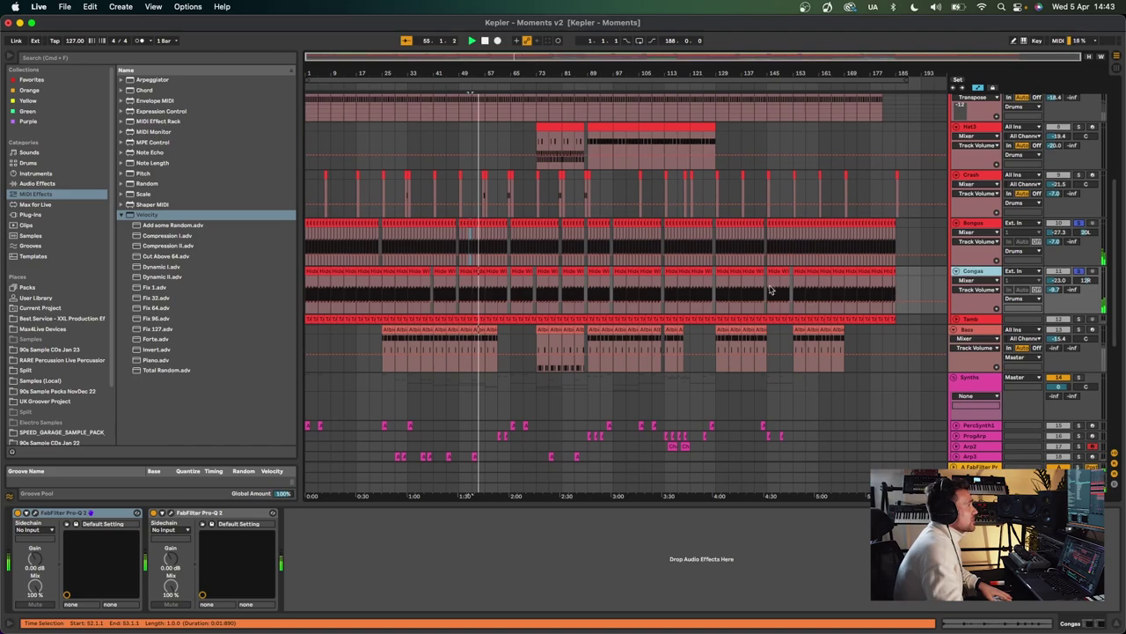
pyautogui.doubleClick(480, 283)
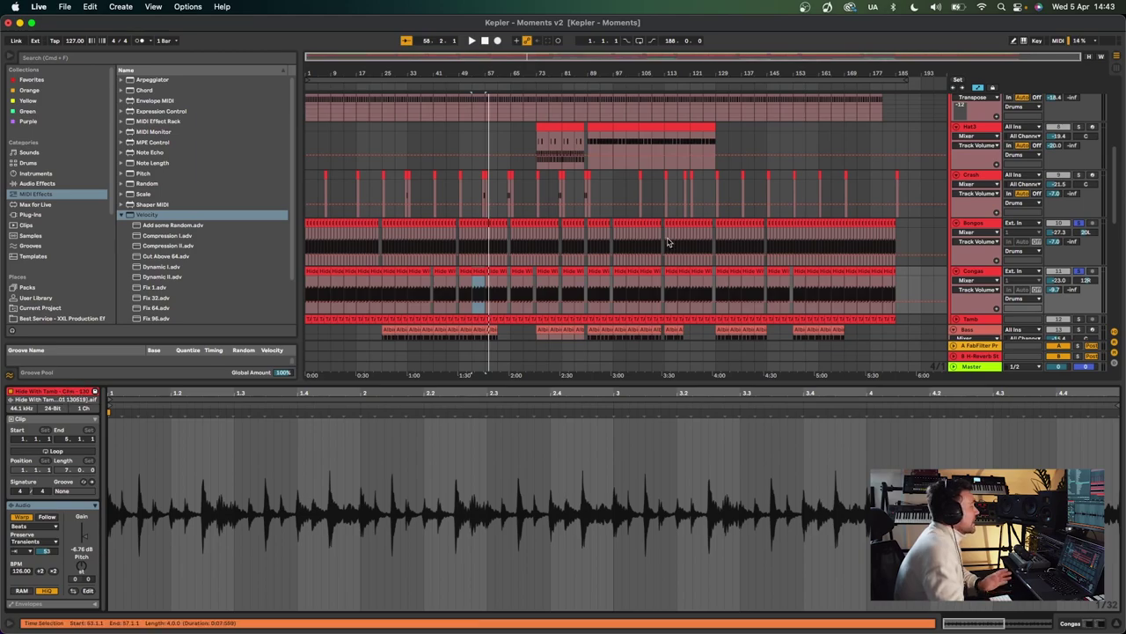
# Step: Unfold the Tamb track and play it soloed with the bongos and congas while viewing its tambourine loop clip
pyautogui.scroll(-3, 818, 255)
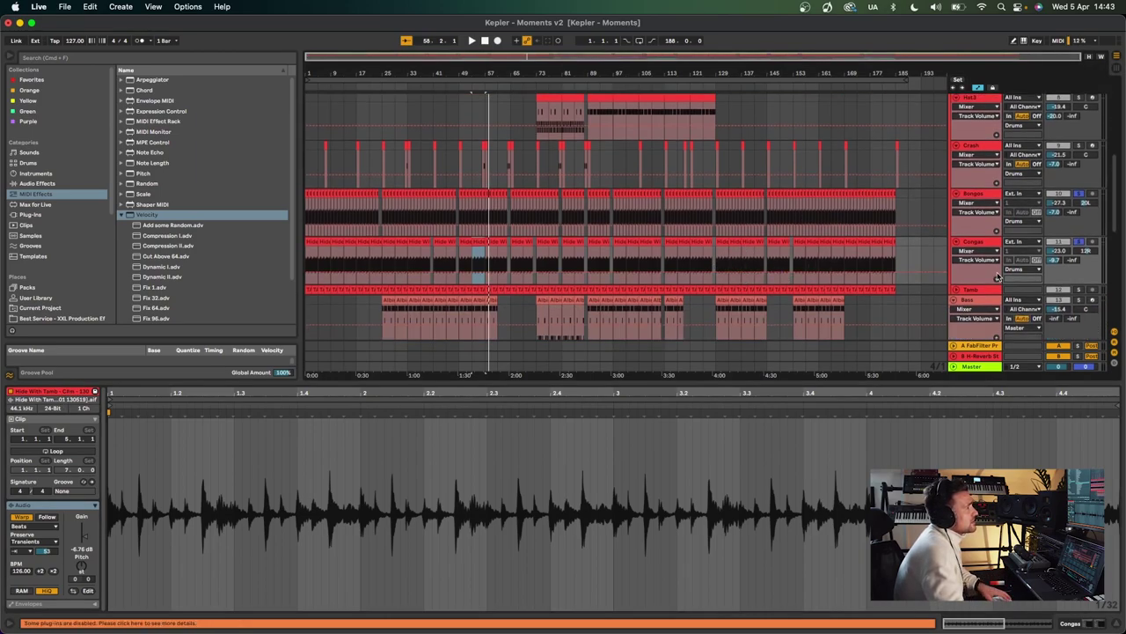
pyautogui.scroll(-3, 994, 273)
pyautogui.click(957, 255)
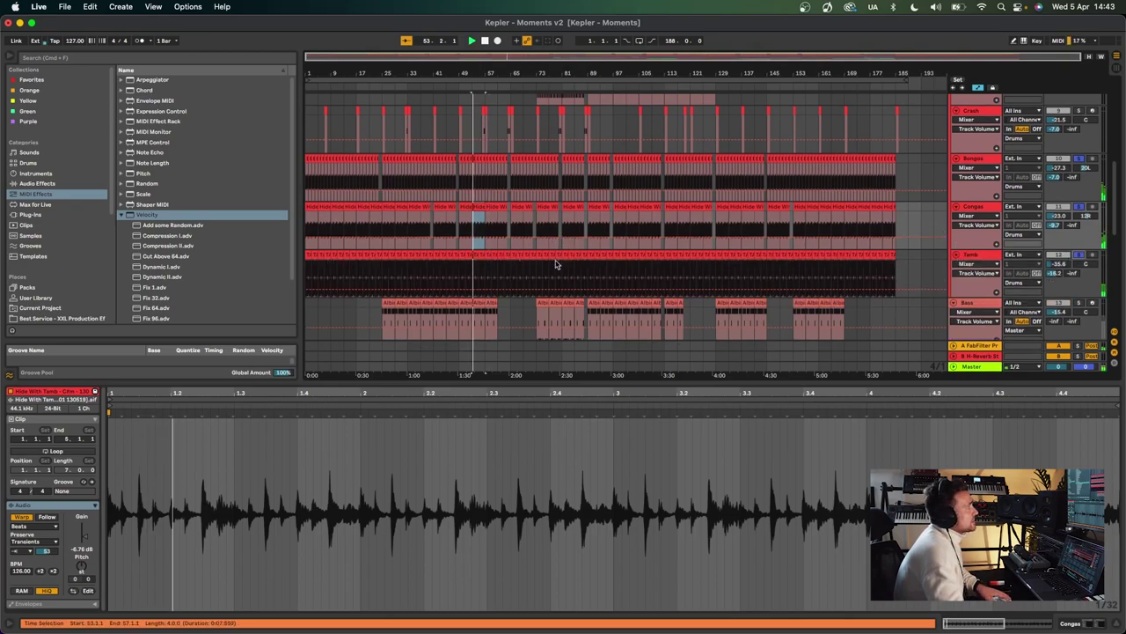
pyautogui.click(476, 255)
pyautogui.scroll(1, 487, 256)
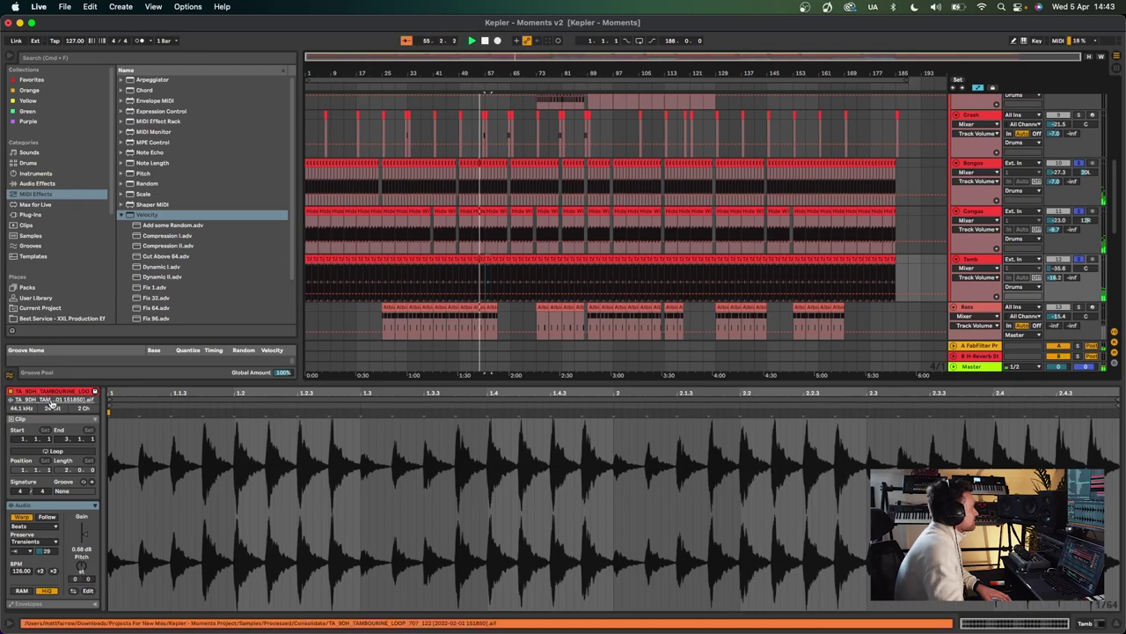
pyautogui.press('space')
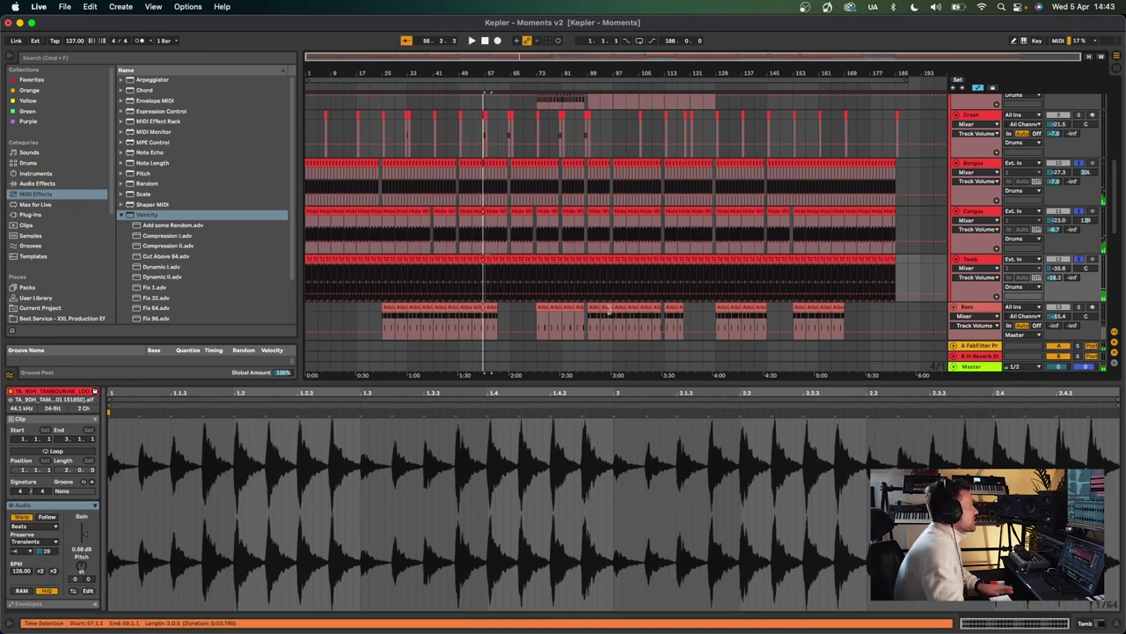
# Step: Shrink the clip detail area and inspect the effects on the Tamb and Congas tracks
pyautogui.moveTo(818, 384); pyautogui.dragTo(818, 490)
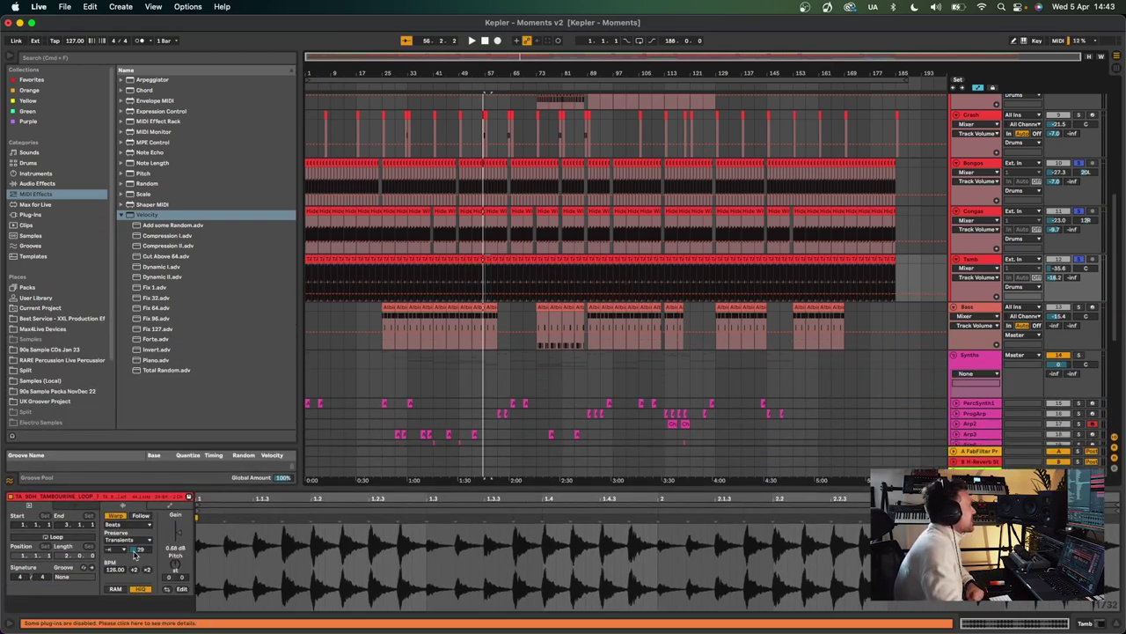
pyautogui.scroll(1, 987, 269)
pyautogui.click(973, 263)
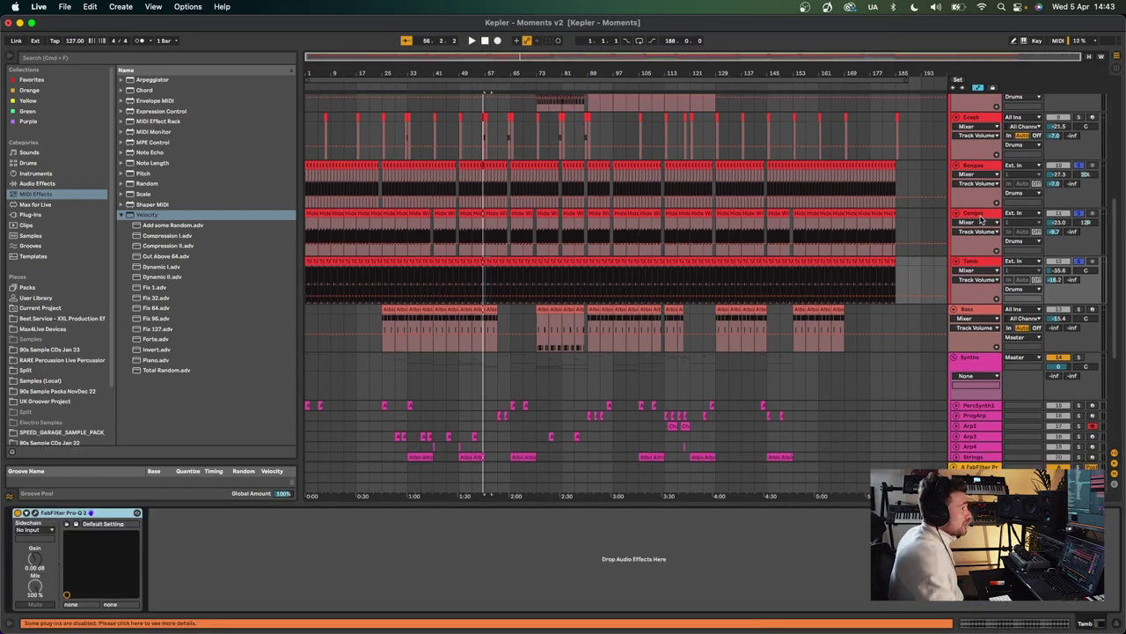
pyautogui.click(985, 213)
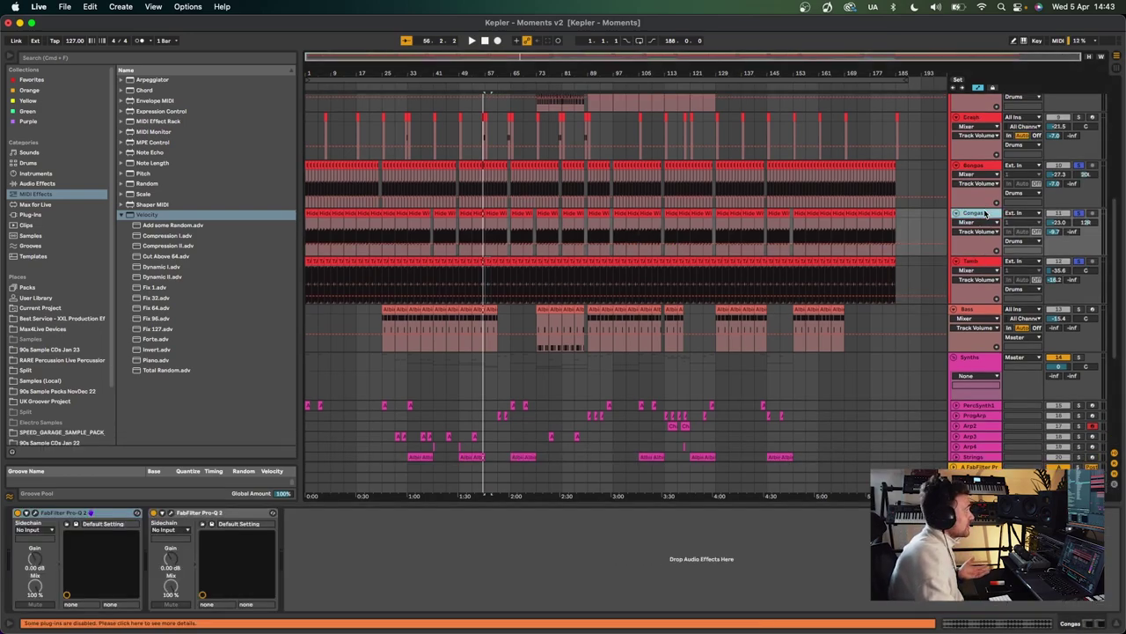
# Step: Fold the Bongos, Congas, Tamb, Crash and Hat3 tracks
pyautogui.click(957, 165)
pyautogui.click(956, 176)
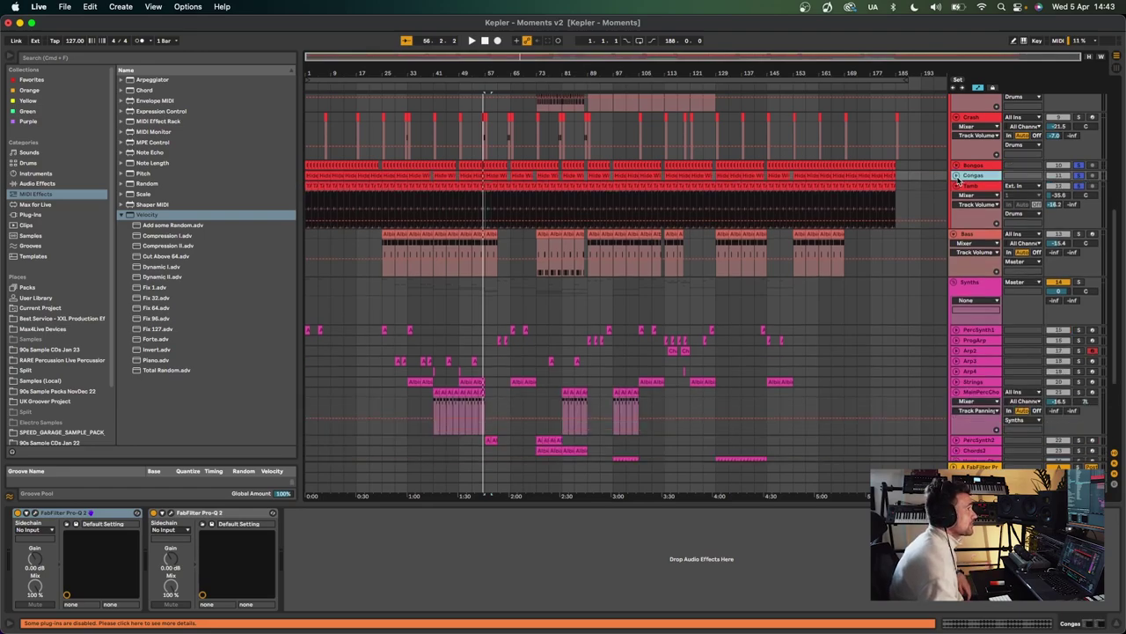
pyautogui.click(957, 186)
pyautogui.scroll(3, 956, 196)
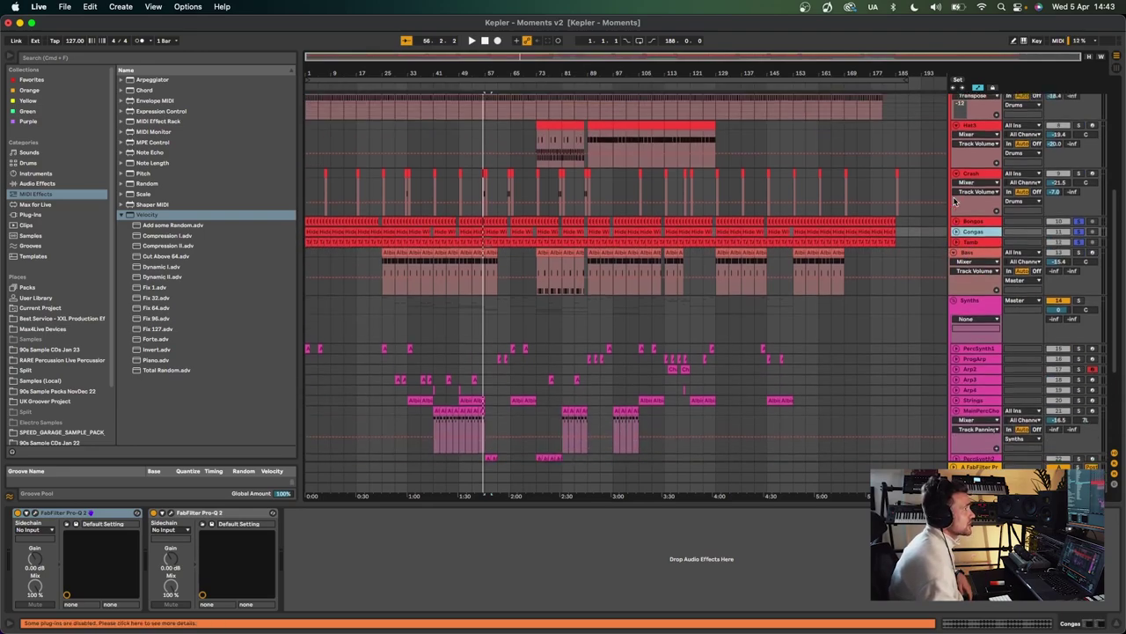
pyautogui.click(955, 195)
pyautogui.click(956, 150)
pyautogui.scroll(2, 955, 181)
pyautogui.scroll(1, 955, 183)
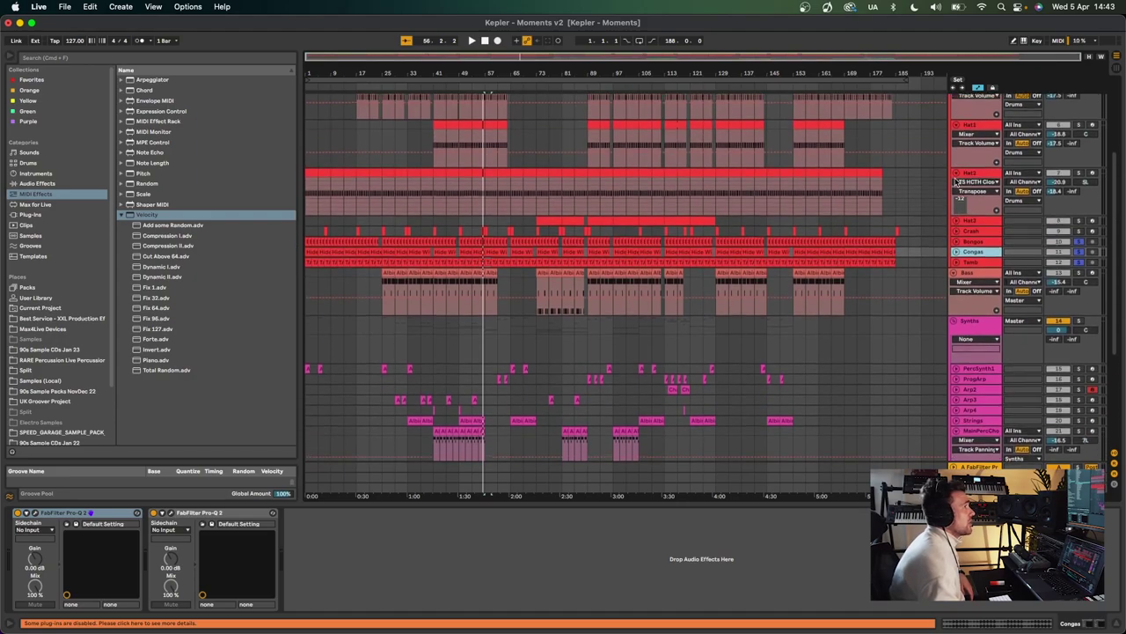
# Step: Fold the Hat2, Hat1, Clap and Snare tracks, and collapse the whole Drums group
pyautogui.click(956, 174)
pyautogui.scroll(3, 957, 176)
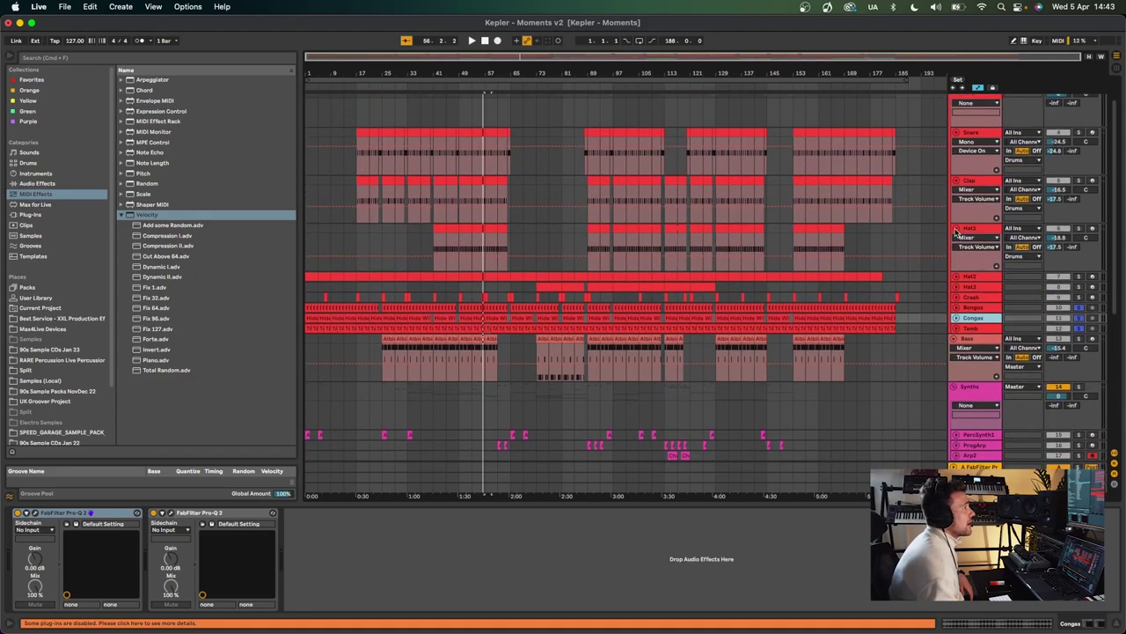
pyautogui.click(957, 236)
pyautogui.click(959, 190)
pyautogui.click(956, 142)
pyautogui.scroll(1, 952, 184)
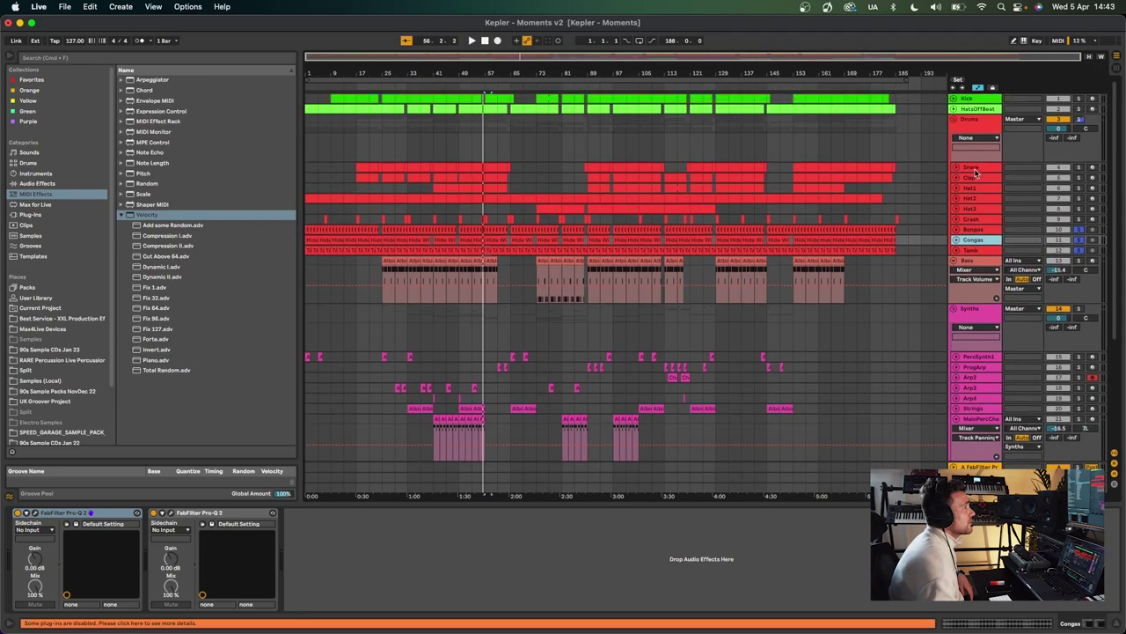
pyautogui.click(955, 122)
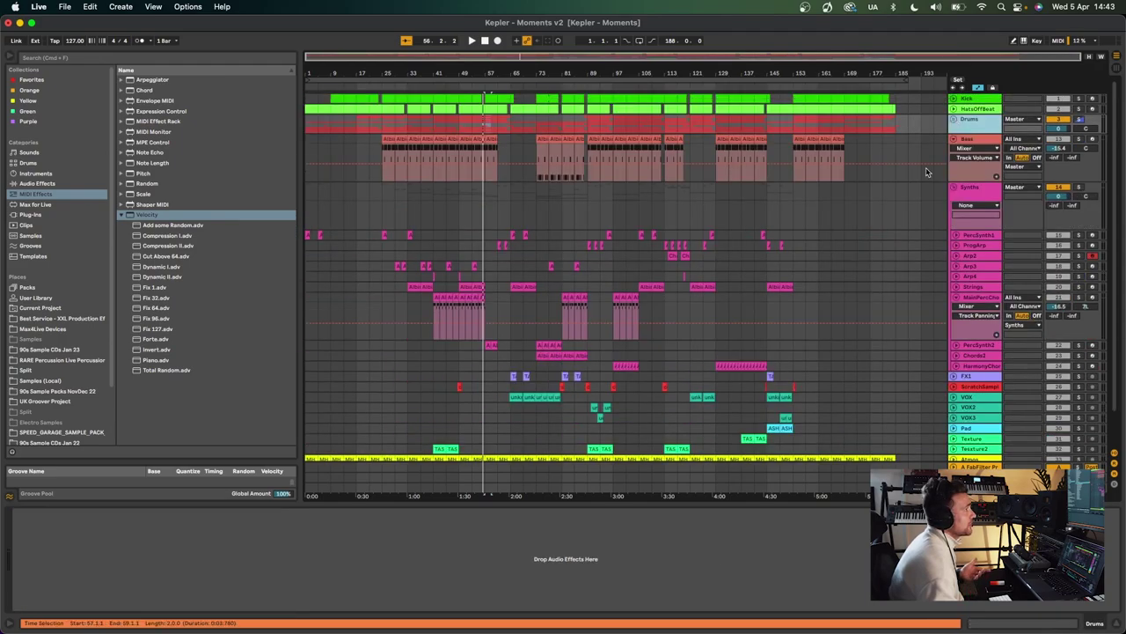
# Step: Solo the Bass track and play its first section from bar 25
pyautogui.click(384, 151)
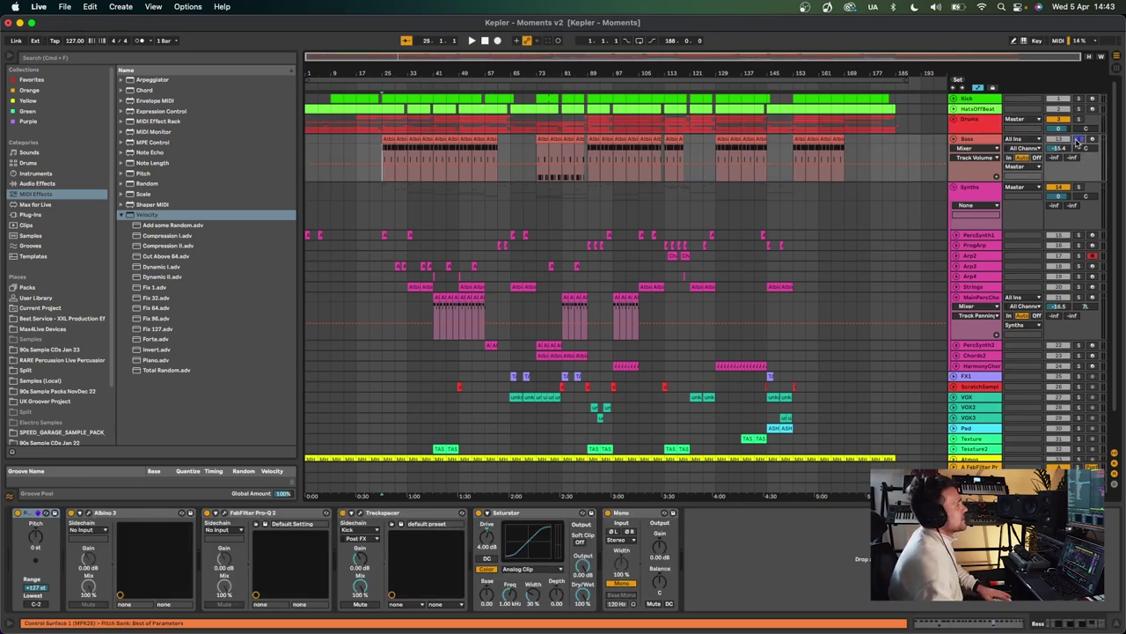
pyautogui.click(1077, 139)
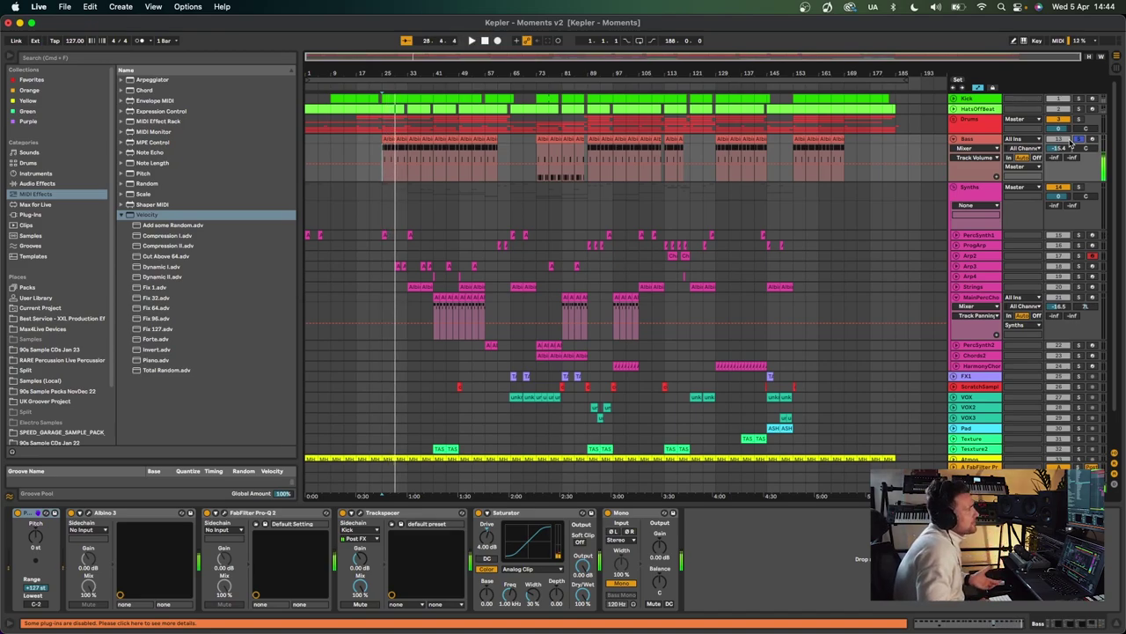
pyautogui.press('space')
# Step: Play the soloed bass from bar 73 and examine its pattern up close
pyautogui.click(537, 152)
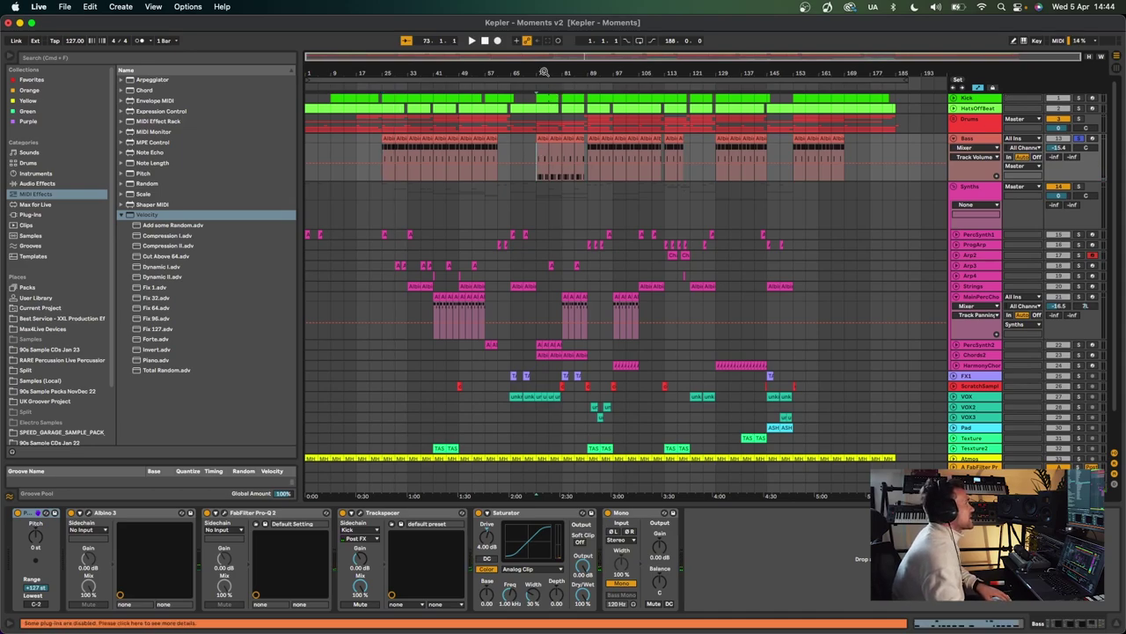
pyautogui.moveTo(543, 73); pyautogui.dragTo(544, 73)
pyautogui.press('space')
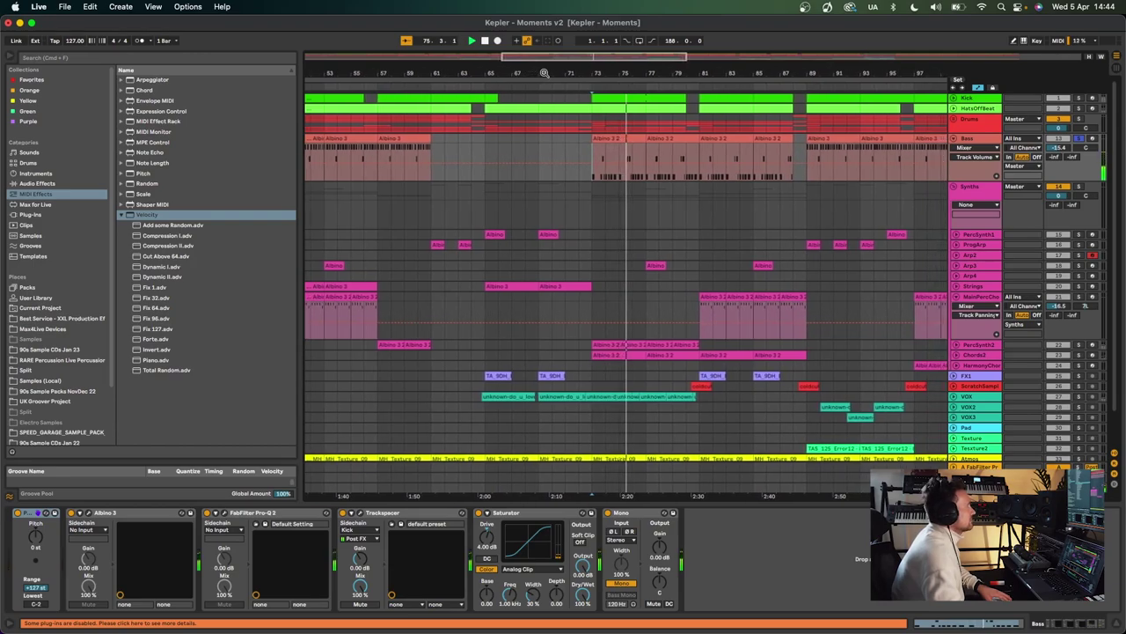
pyautogui.press('space')
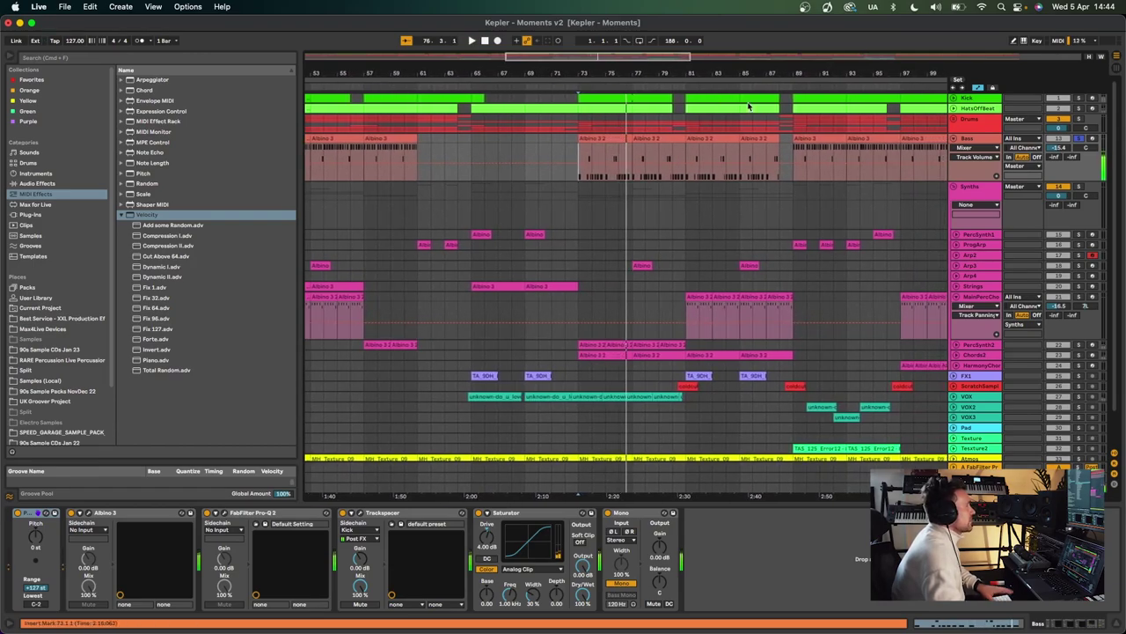
# Step: Play the soloed bass from bar 89 and review its clips across the whole arrangement
pyautogui.moveTo(701, 73); pyautogui.dragTo(701, 31)
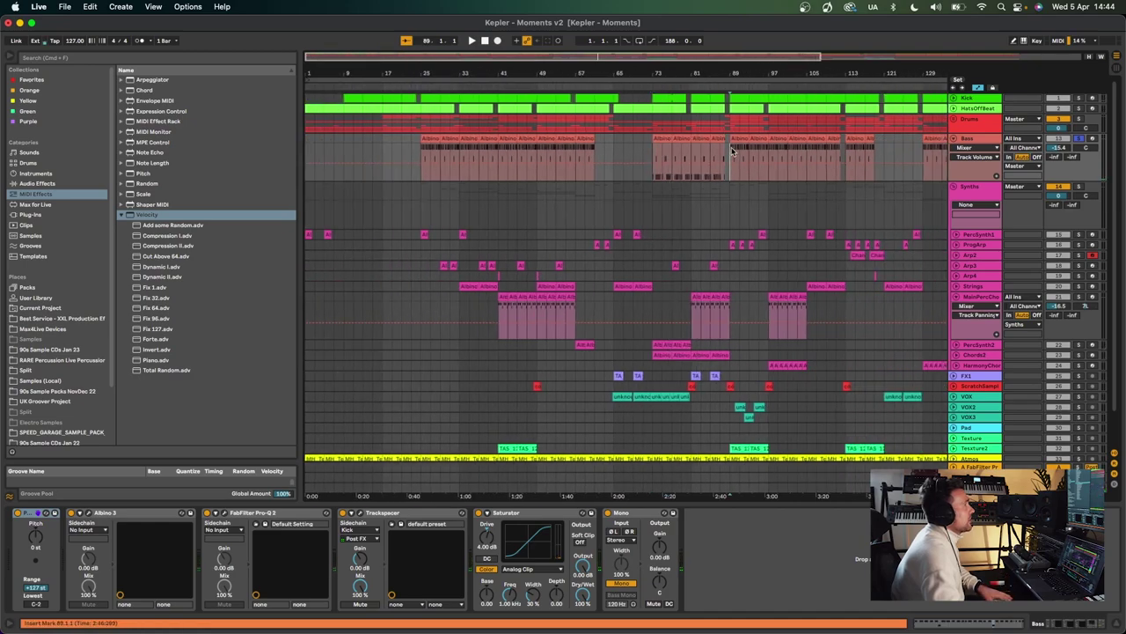
pyautogui.click(731, 151)
pyautogui.press('space')
pyautogui.hscroll(5, 731, 152)
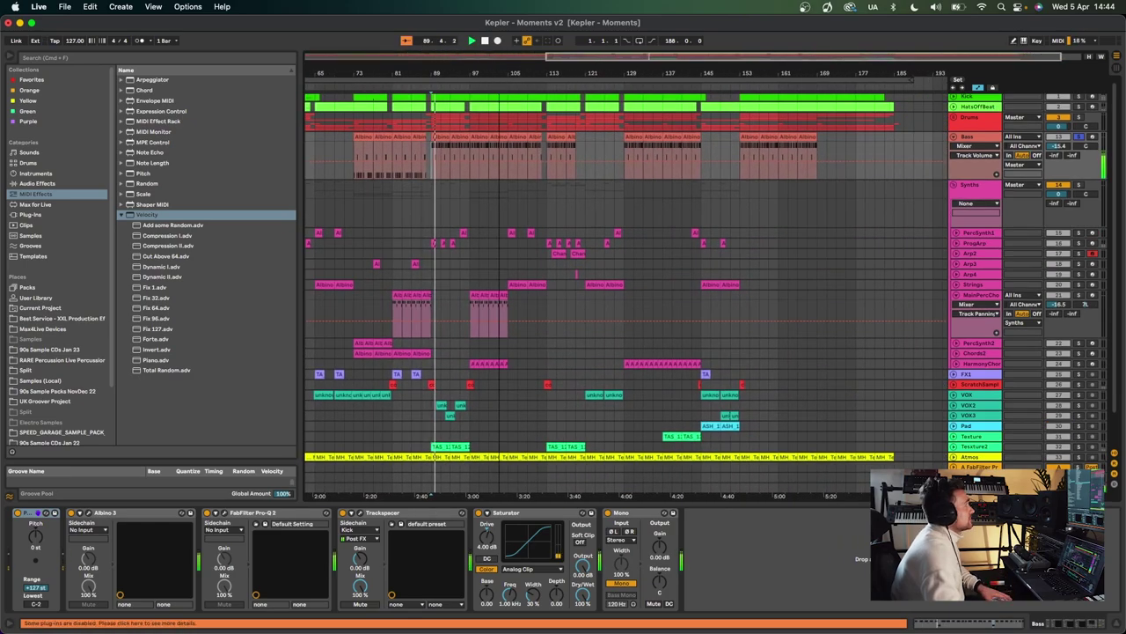
pyautogui.moveTo(499, 73); pyautogui.dragTo(632, 54)
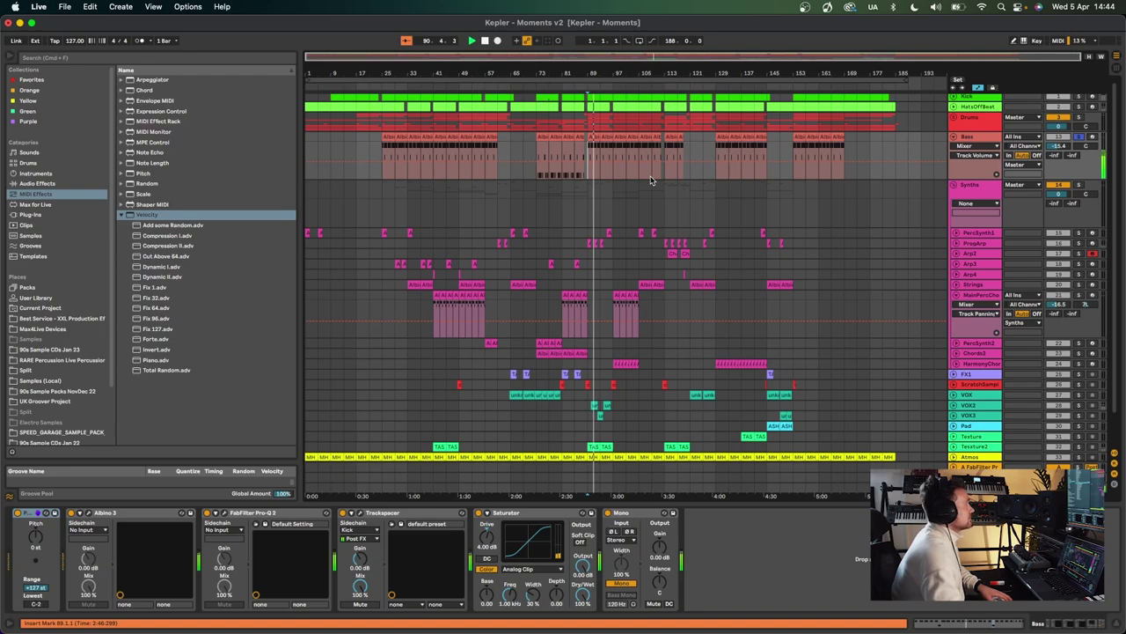
pyautogui.press('space')
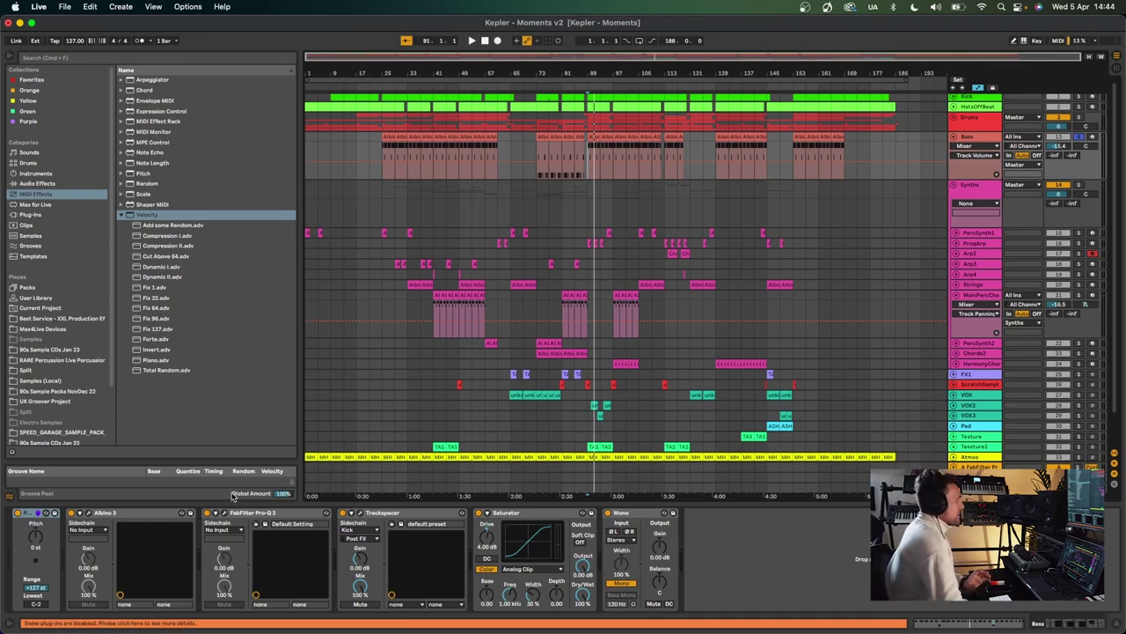
# Step: Examine the Bass track's Albino 3 synth patch, nudging the Filter 1 cutoff to 304, and close the plug-in window
pyautogui.click(89, 516)
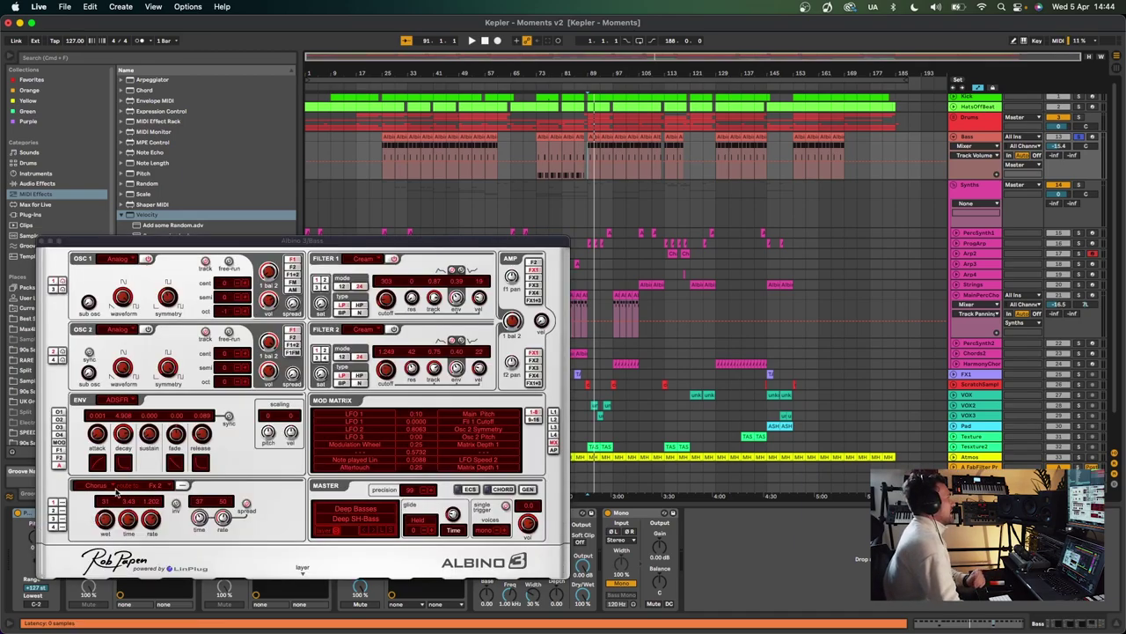
pyautogui.moveTo(170, 244); pyautogui.dragTo(244, 102)
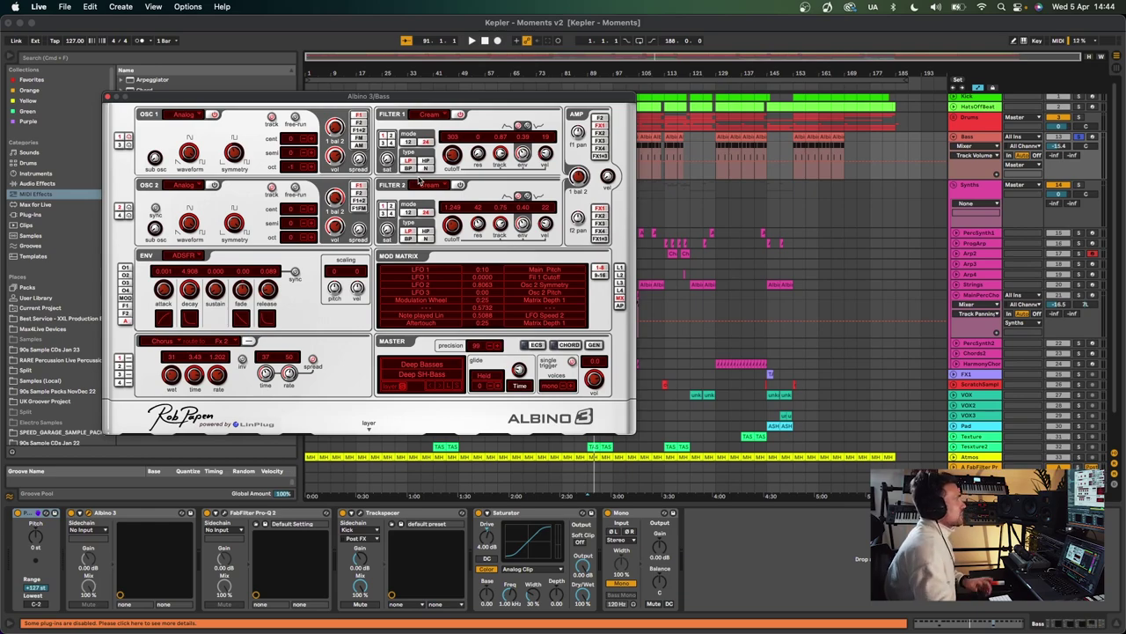
pyautogui.moveTo(451, 157); pyautogui.dragTo(450, 160)
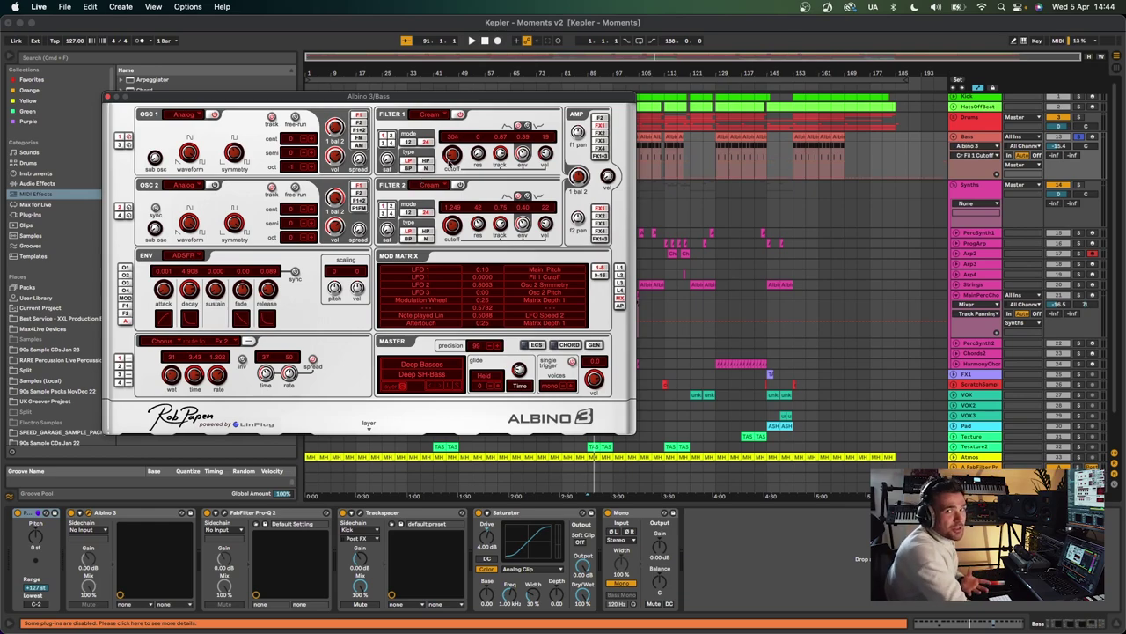
pyautogui.click(107, 96)
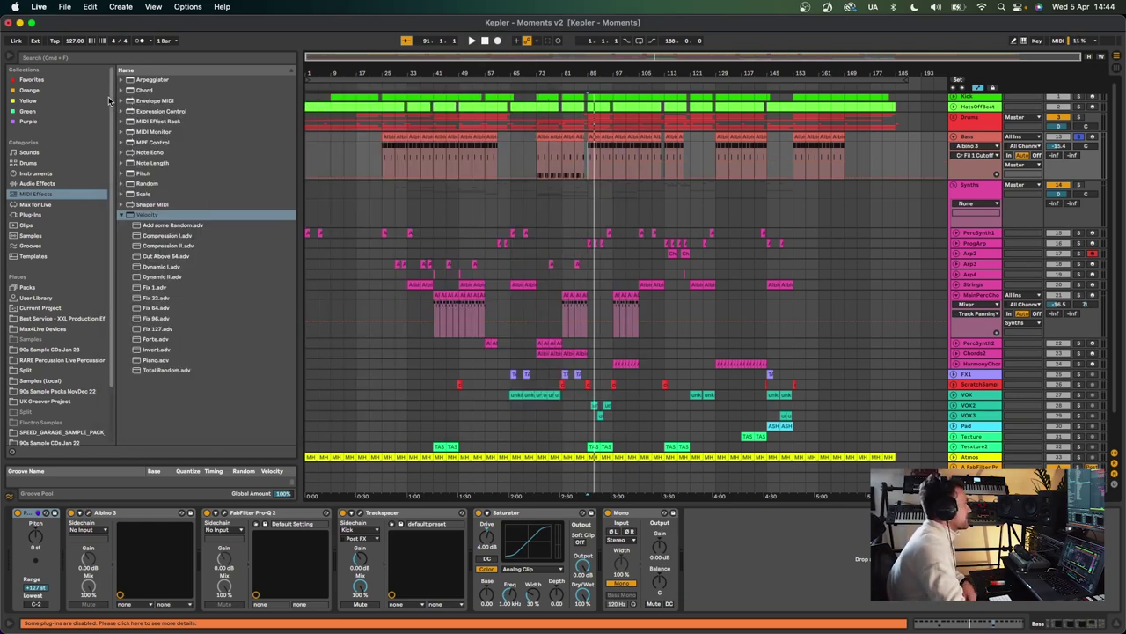
pyautogui.scroll(1, 398, 371)
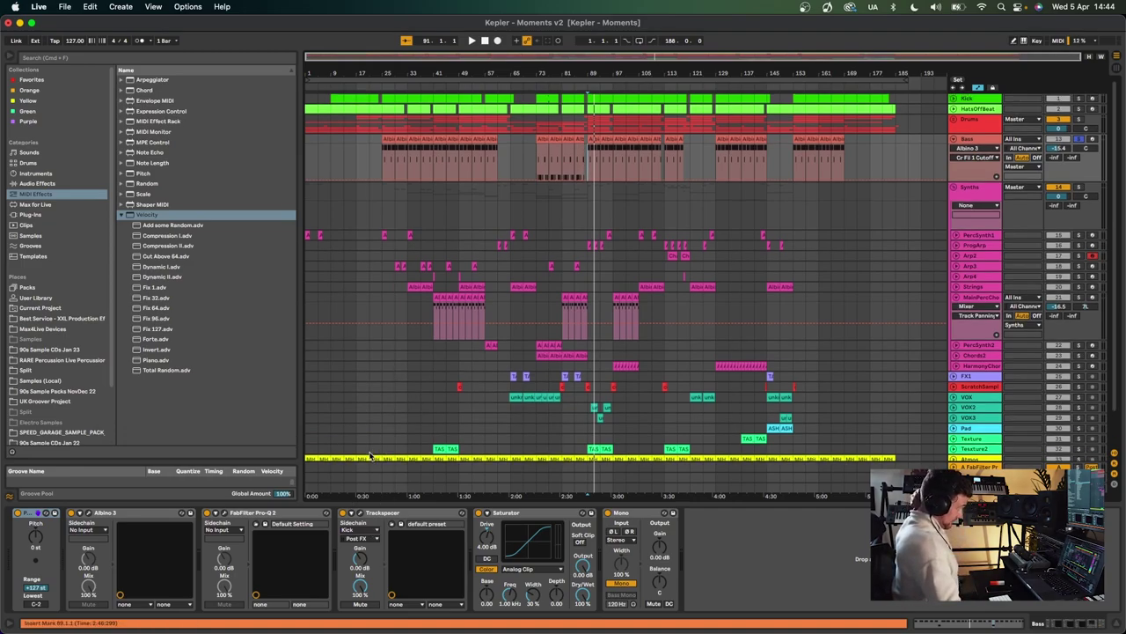
# Step: Open Trackspacer on the Bass track and play the bass together with the soloed Kick from bar 89
pyautogui.click(361, 515)
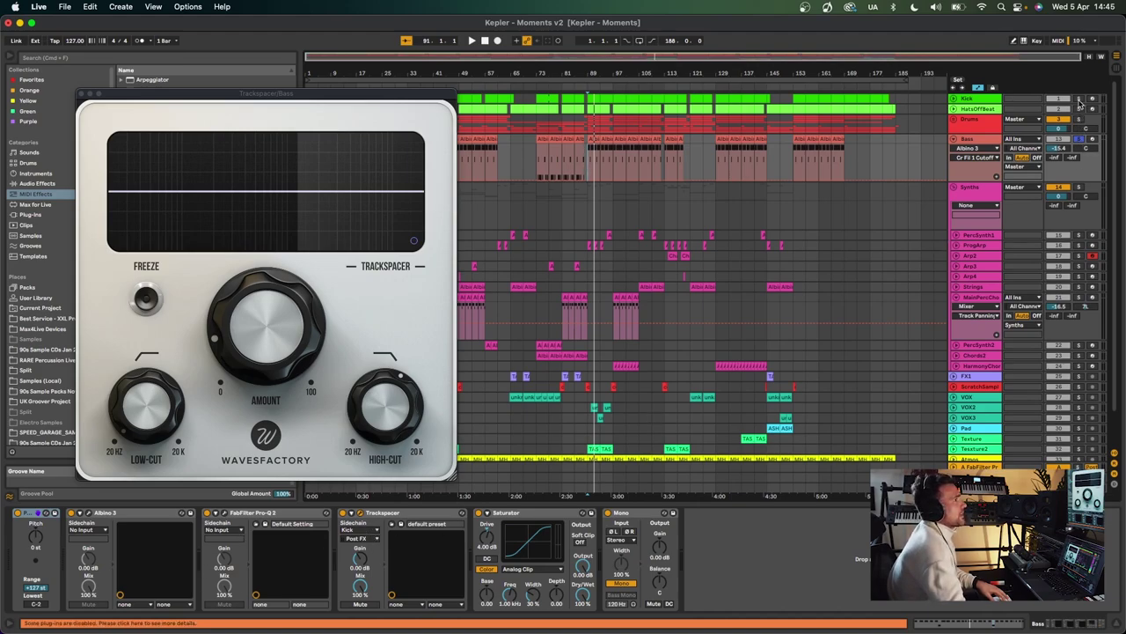
pyautogui.click(590, 86)
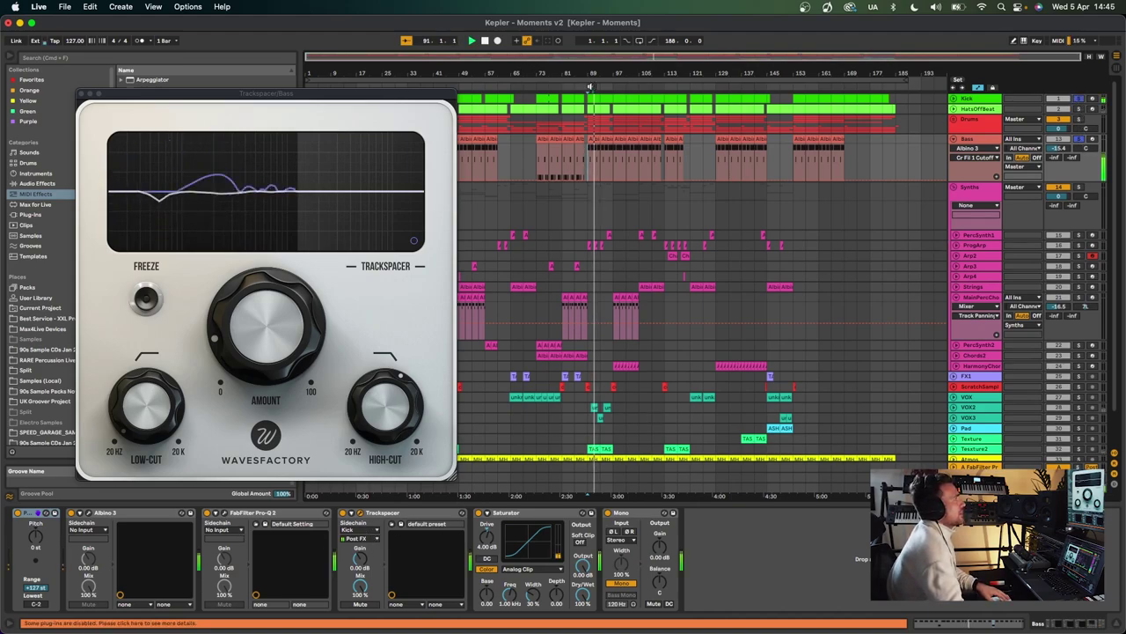
pyautogui.press('space')
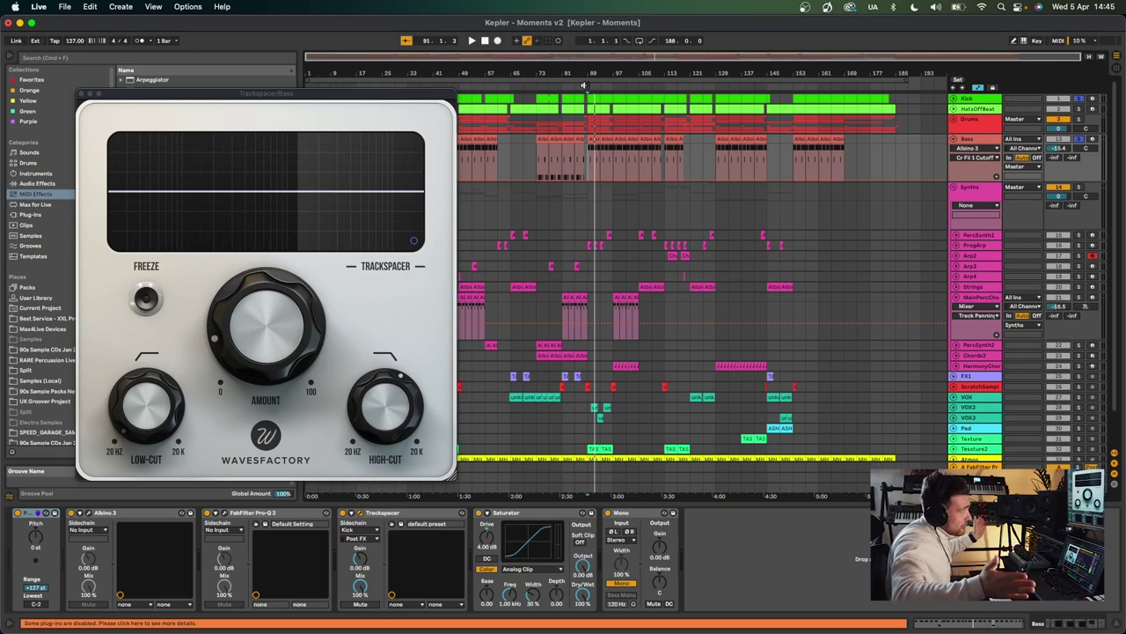
# Step: Lower the high-cut in the Bass track's Trackspacer slightly and close the plug-in window
pyautogui.moveTo(374, 401); pyautogui.dragTo(374, 414)
pyautogui.press('space')
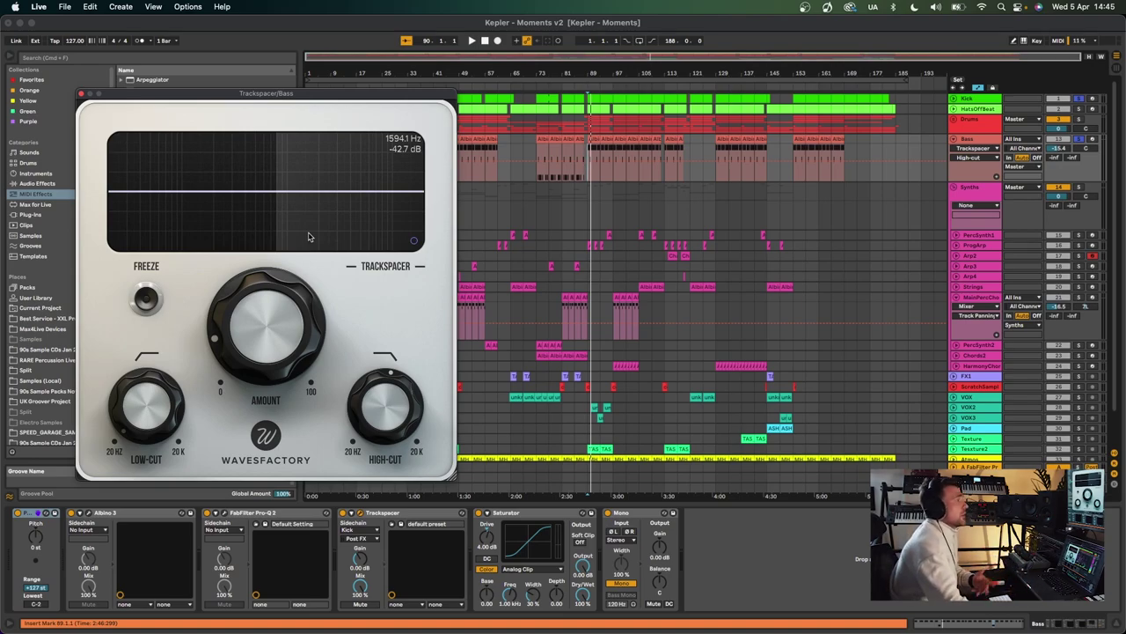
pyautogui.click(81, 93)
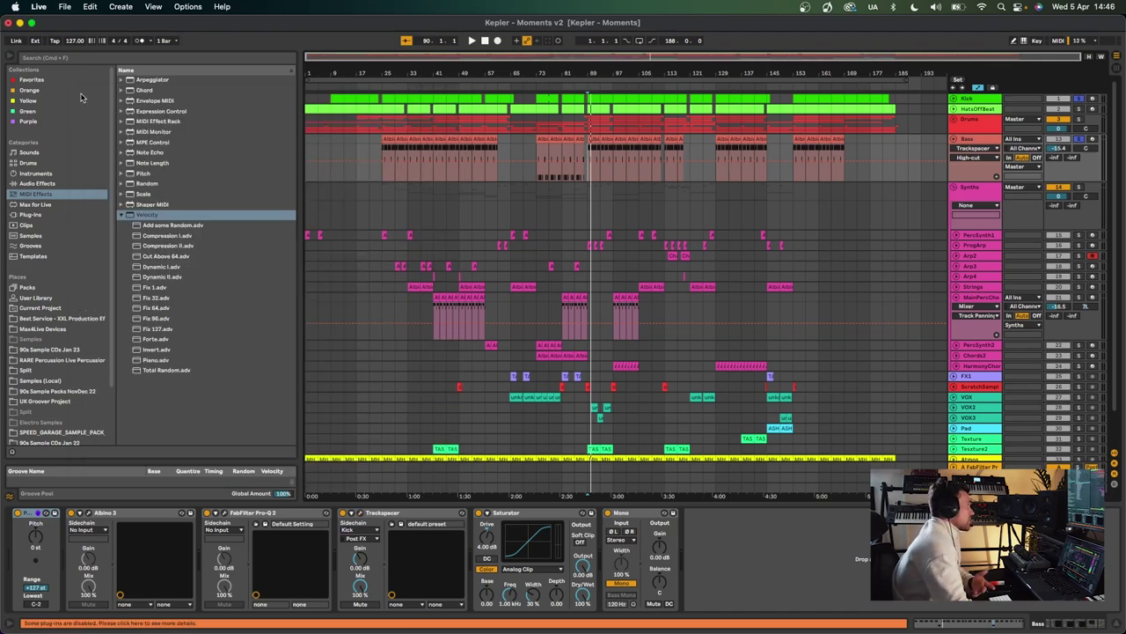
# Step: Bypass the Saturator and Mono devices on the Bass track and play the bass from bar 33
pyautogui.click(587, 147)
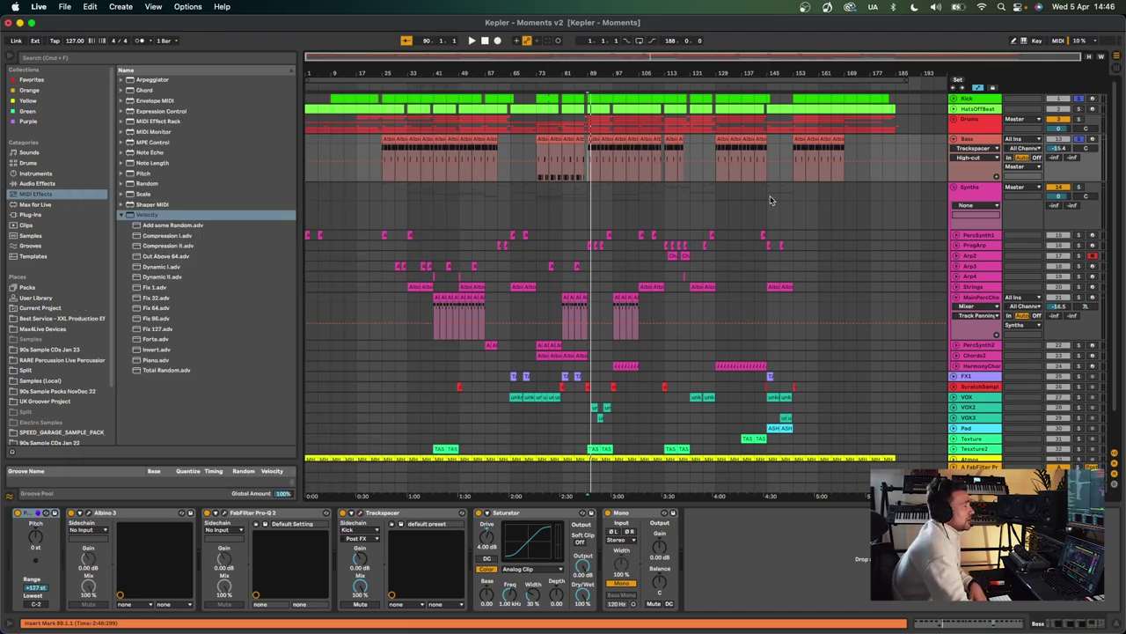
pyautogui.scroll(-1, 734, 220)
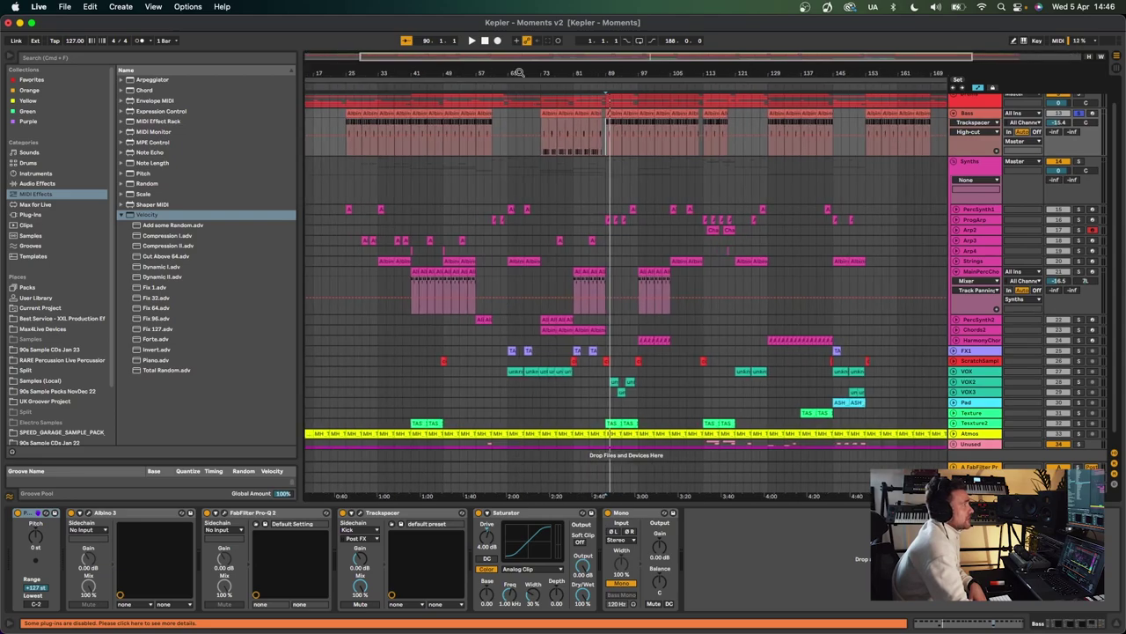
pyautogui.scroll(1, 992, 123)
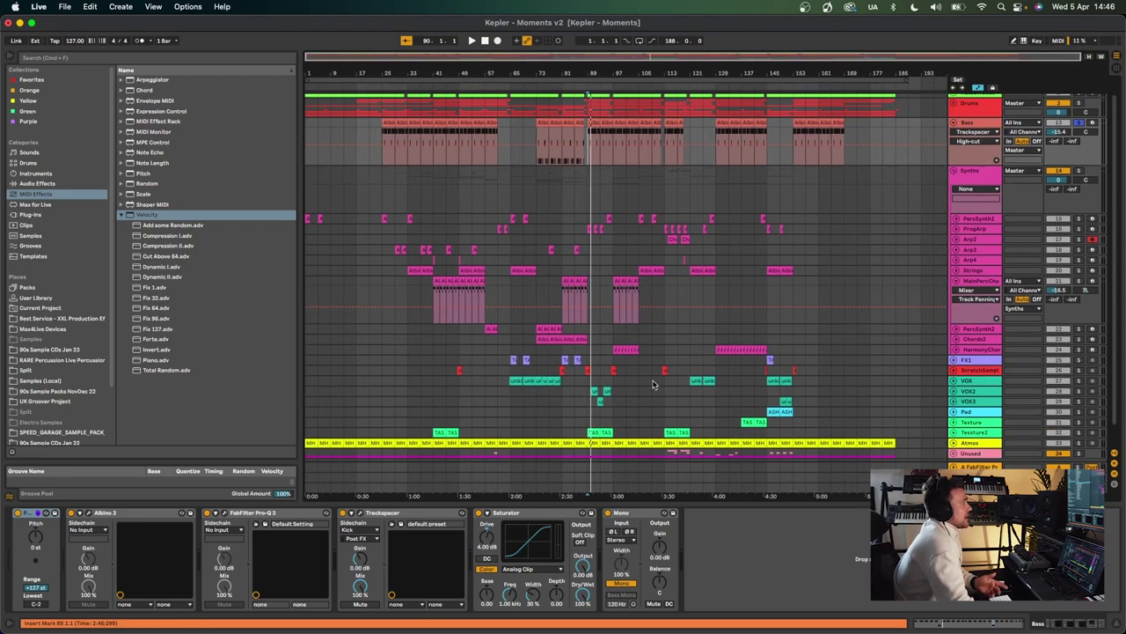
pyautogui.click(479, 513)
pyautogui.click(608, 513)
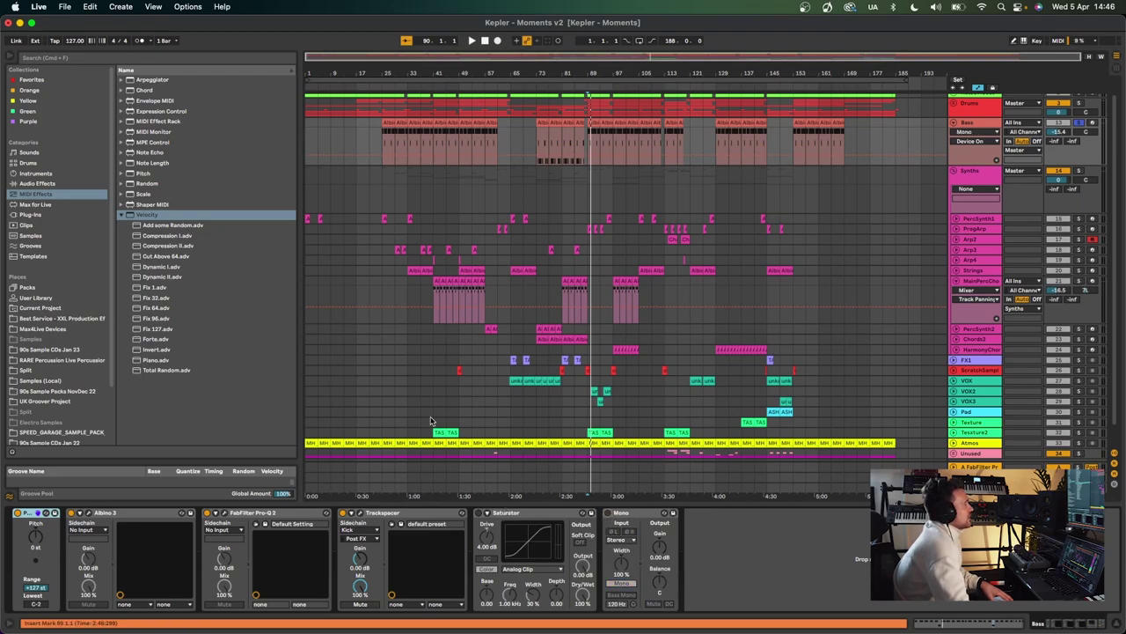
pyautogui.click(410, 151)
pyautogui.press('space')
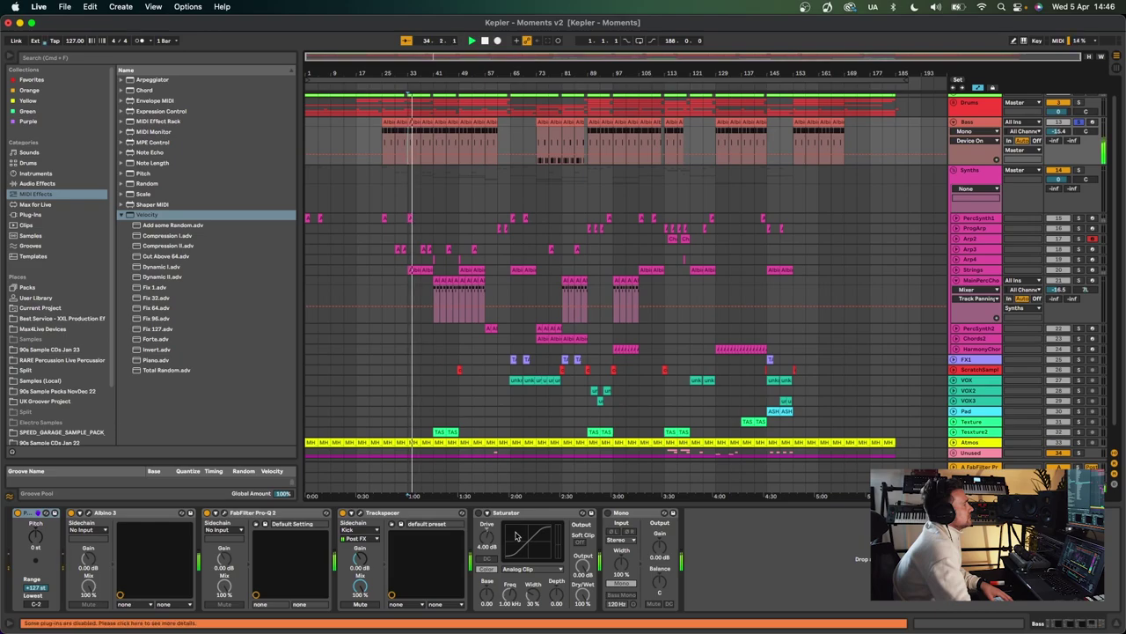
# Step: Turn the Bass track's Saturator and Mono devices back on during playback and replay the section from bar 33
pyautogui.click(480, 515)
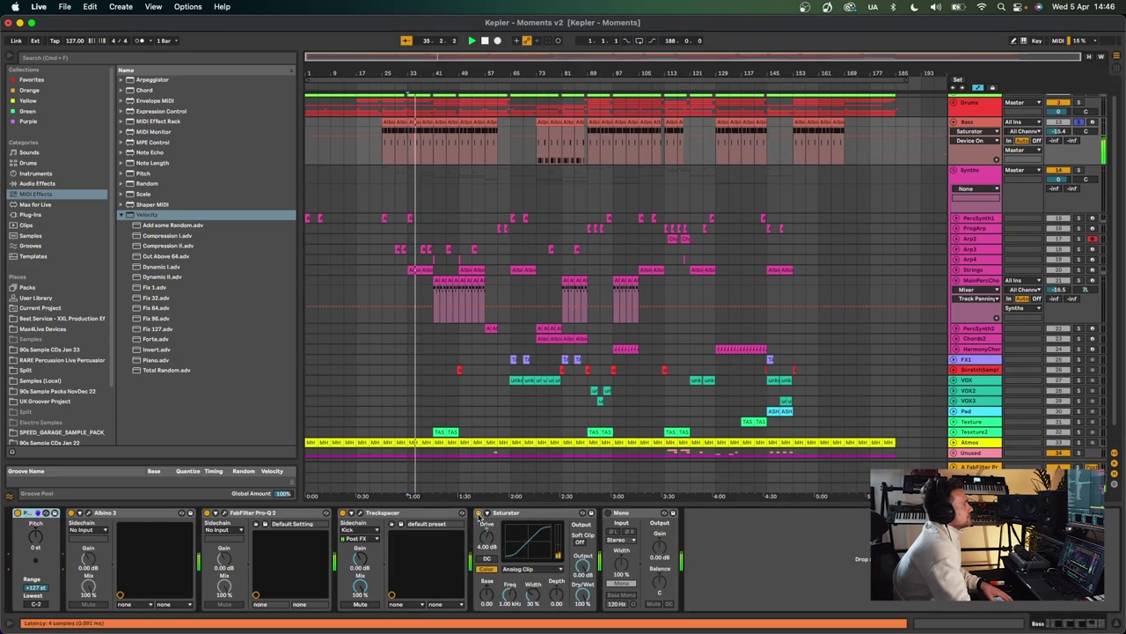
pyautogui.click(606, 514)
pyautogui.press('space')
pyautogui.press('space')
pyautogui.press('space')
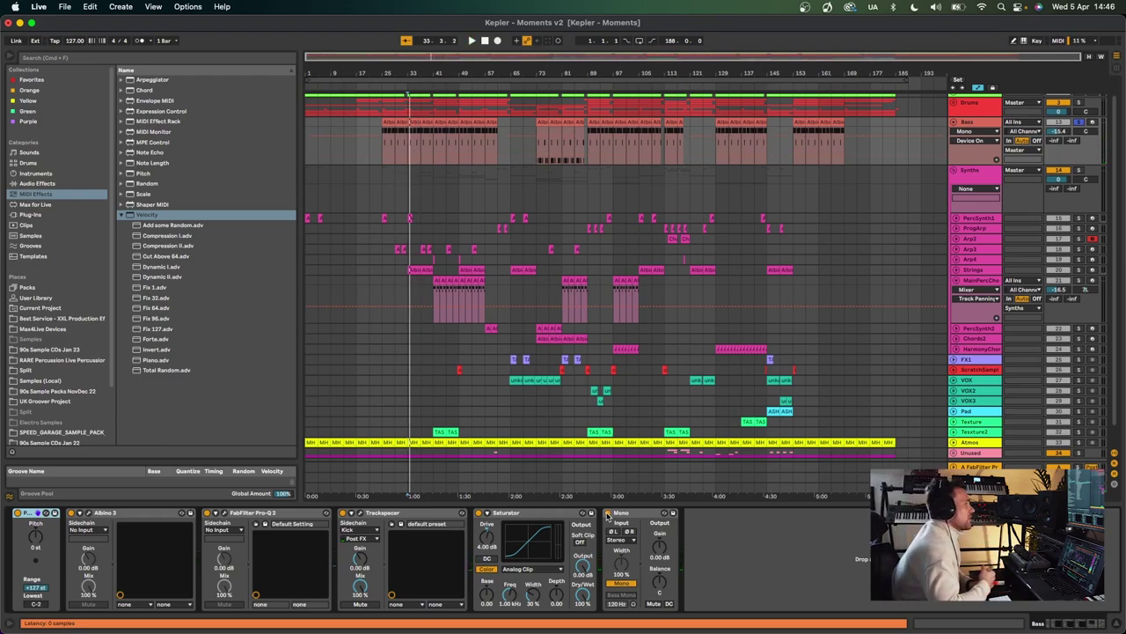
pyautogui.click(619, 599)
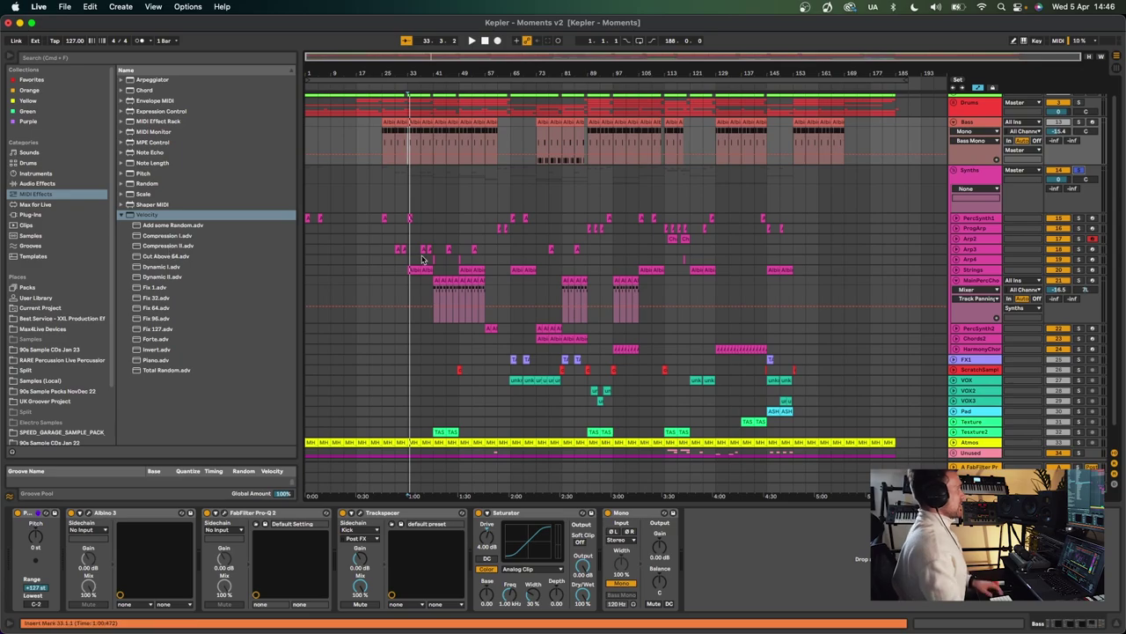
# Step: Play the soloed Synths group at the PercSynth1 clip at bar 25, the first Arp3 clip and the Strings clip at bar 33
pyautogui.click(385, 219)
pyautogui.press('space')
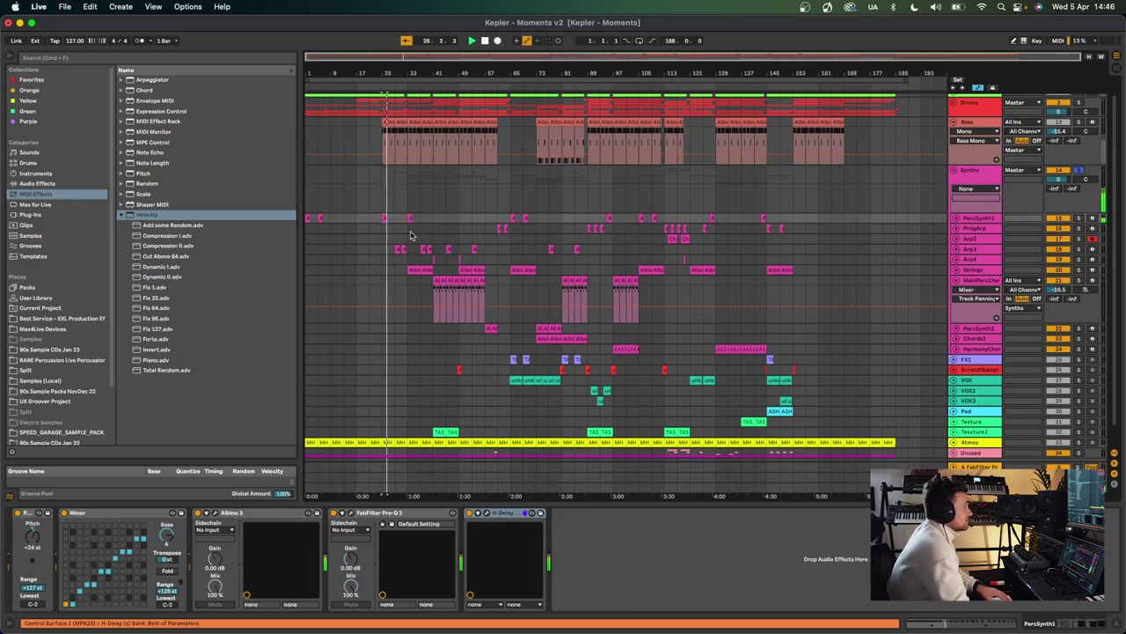
pyautogui.press('space')
pyautogui.click(398, 249)
pyautogui.press('space')
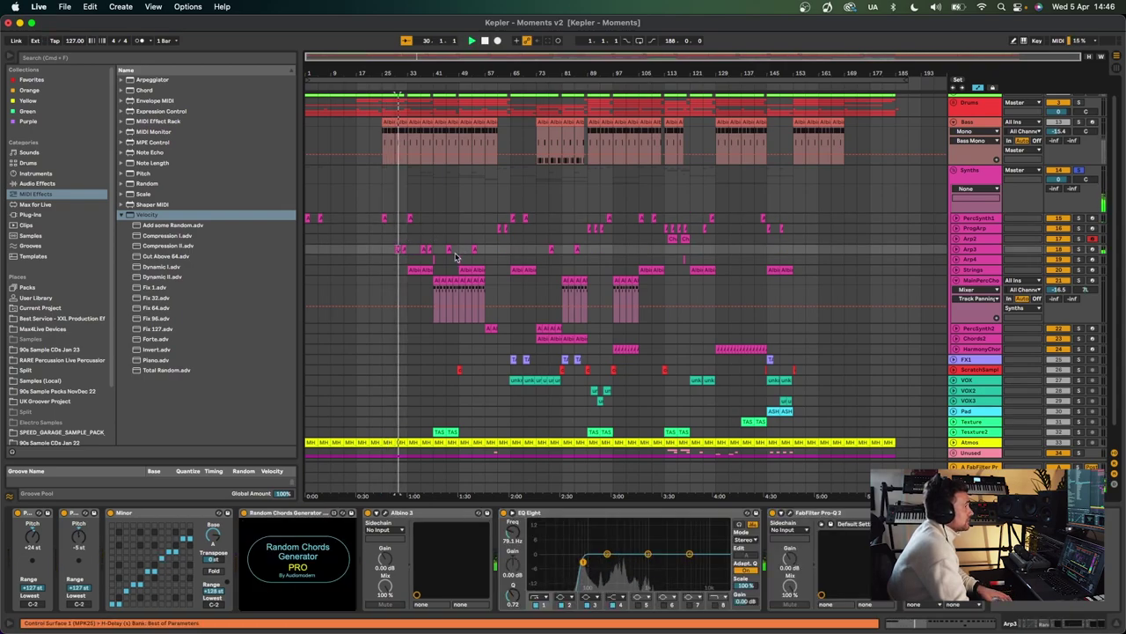
pyautogui.click(413, 268)
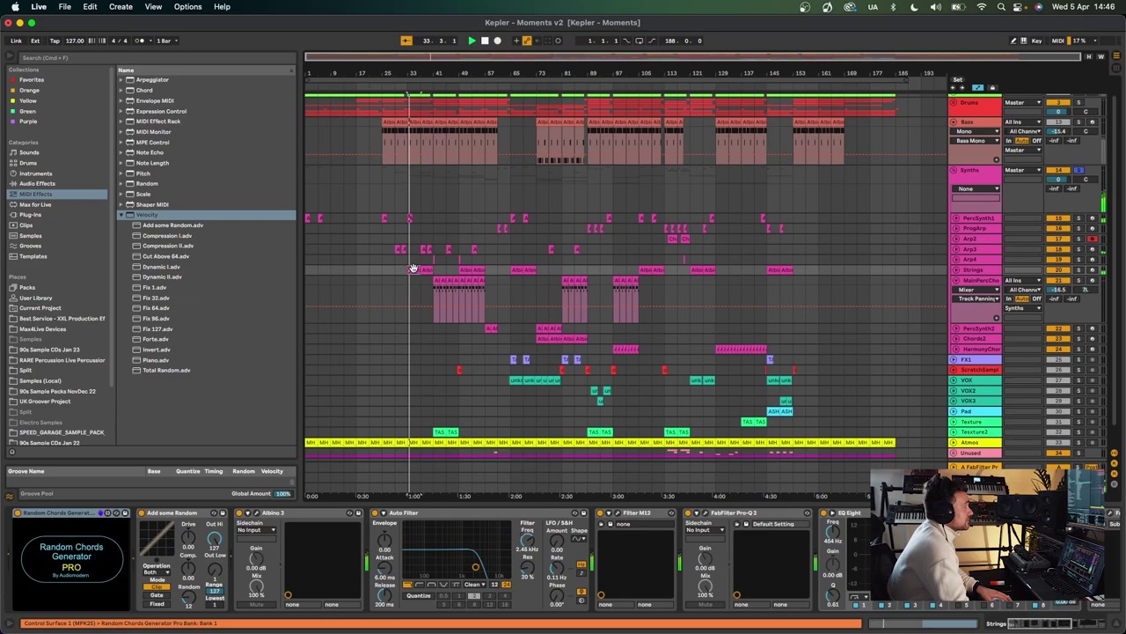
pyautogui.press('space')
# Step: Play the soloed synths from the first MainPercChords clips, from bar 57, and at the ProgArp clip at bar 61
pyautogui.click(434, 276)
pyautogui.press('space')
pyautogui.click(485, 289)
pyautogui.press('space')
pyautogui.press('space')
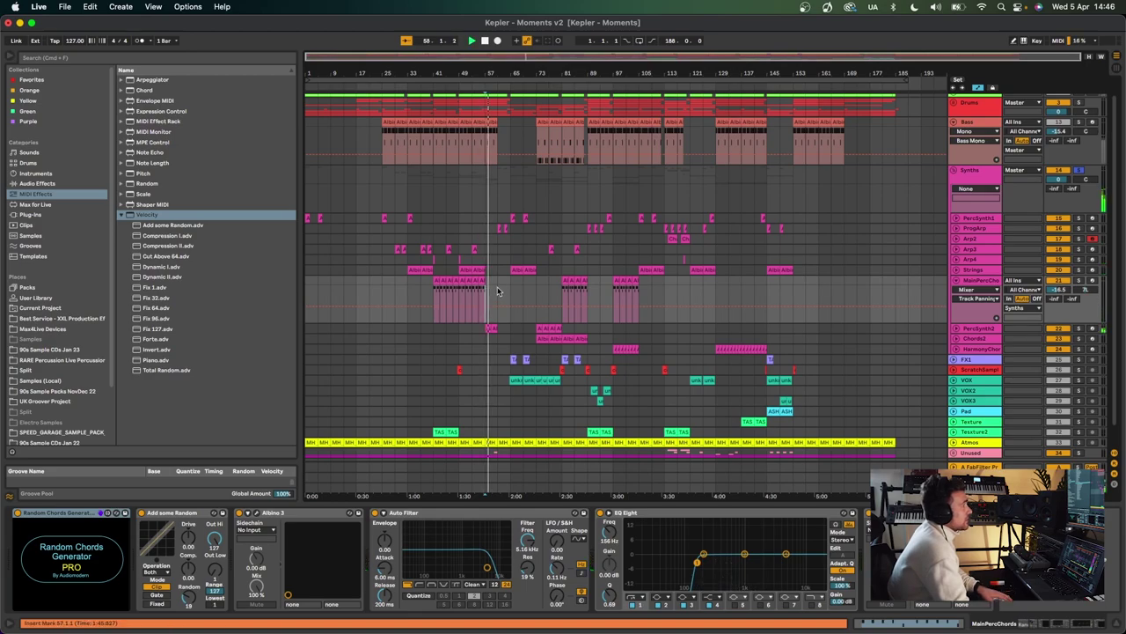
pyautogui.click(498, 228)
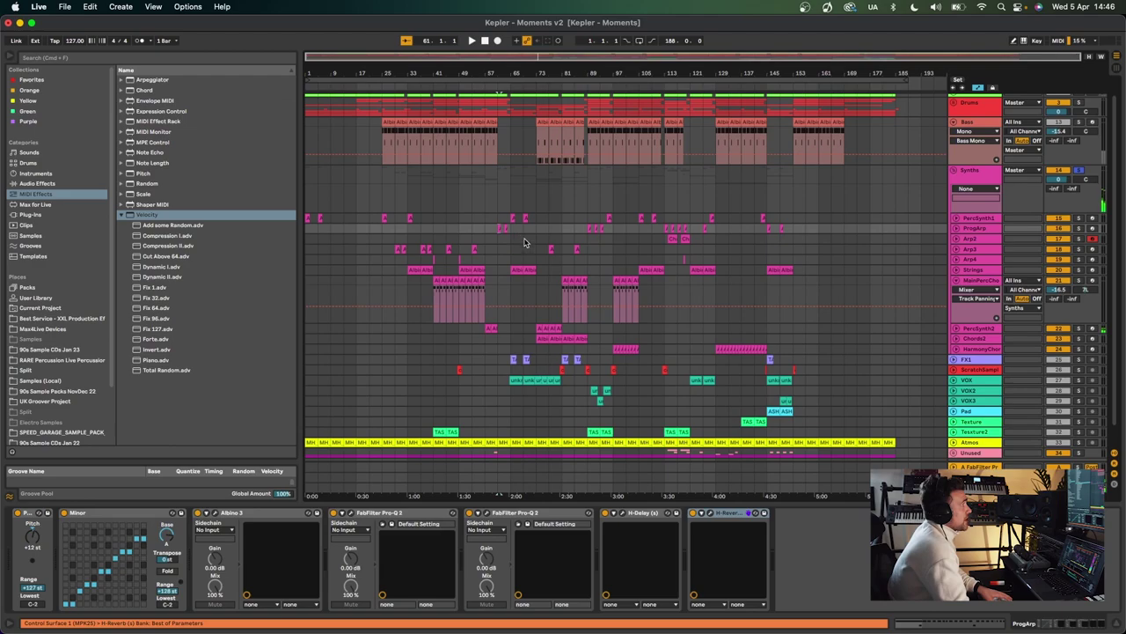
pyautogui.press('space')
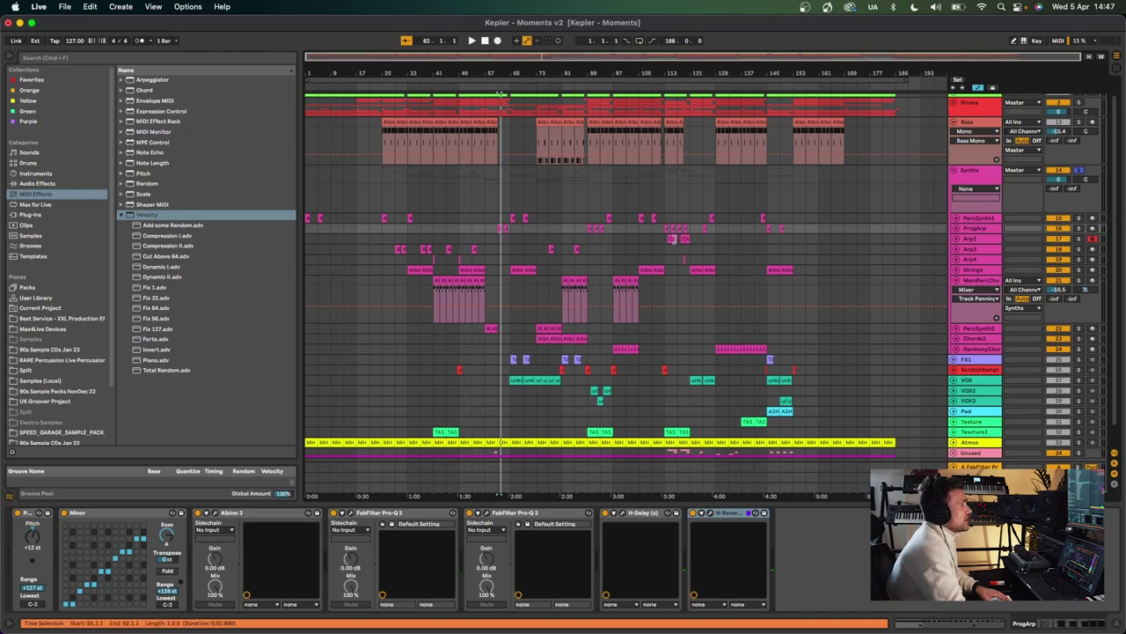
# Step: Play the soloed synths at the first Arp2 clip and at the HarmonyChord sections from bars 97 and 129
pyautogui.click(678, 240)
pyautogui.press('space')
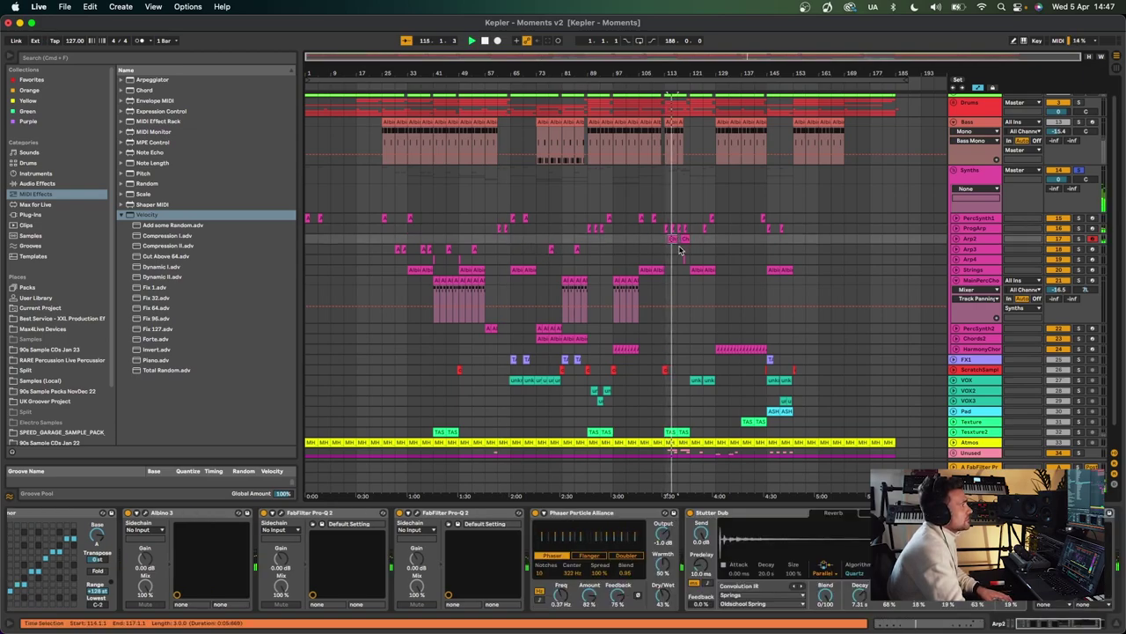
pyautogui.click(654, 351)
pyautogui.click(736, 345)
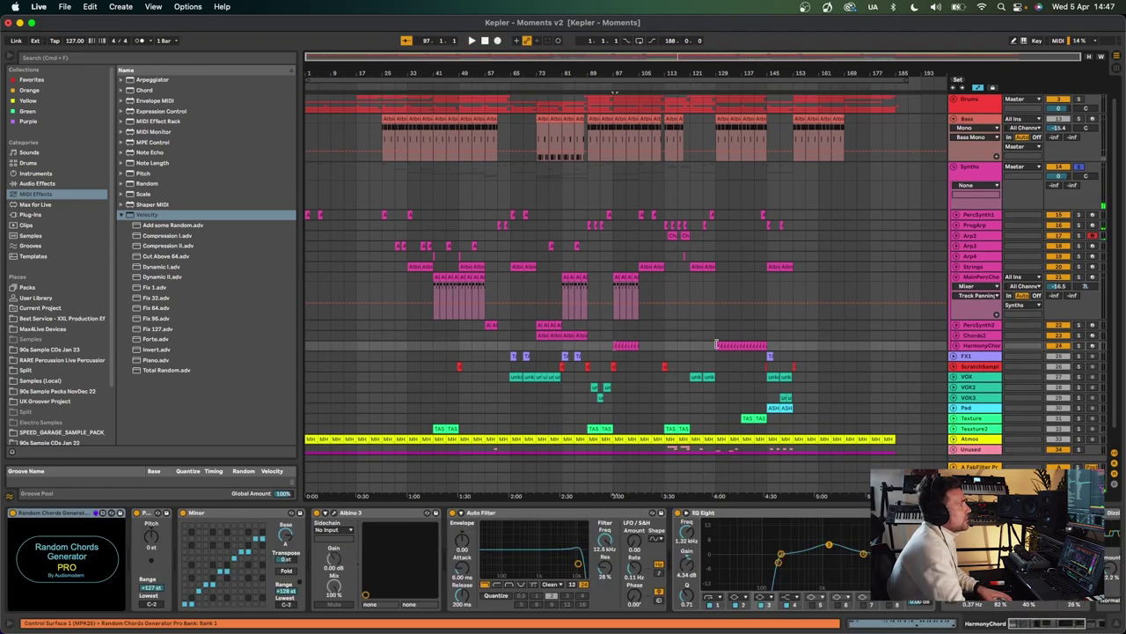
# Step: Play the HarmonyChord part from bar 129 and audition the Chords2 track in solo from bar 81
pyautogui.press('space')
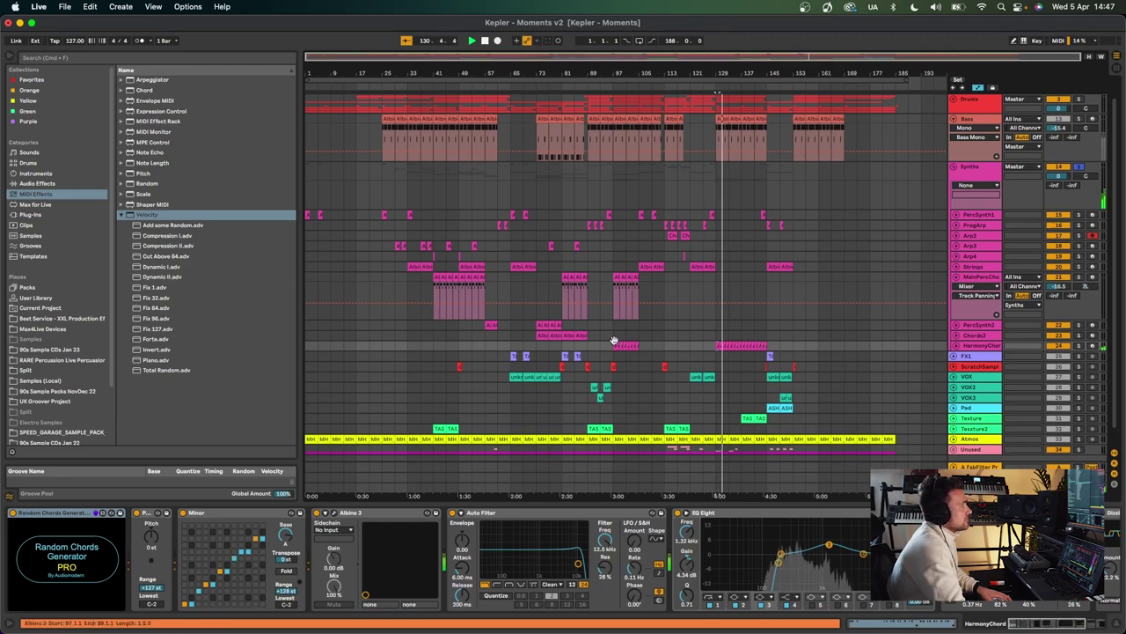
pyautogui.click(567, 333)
pyautogui.press('space')
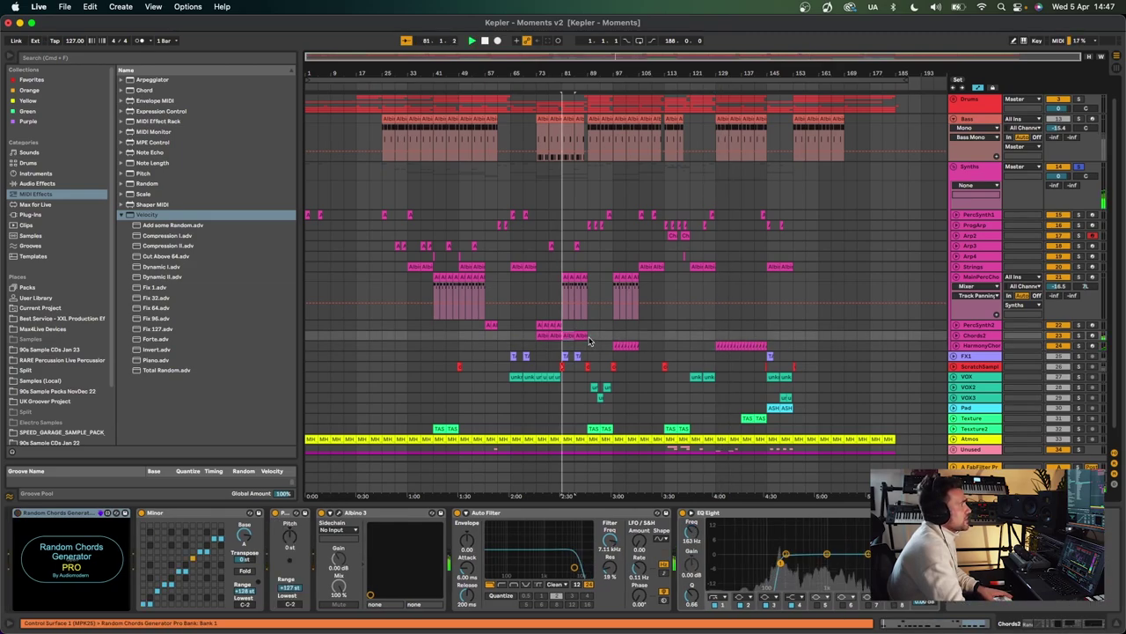
pyautogui.click(1080, 335)
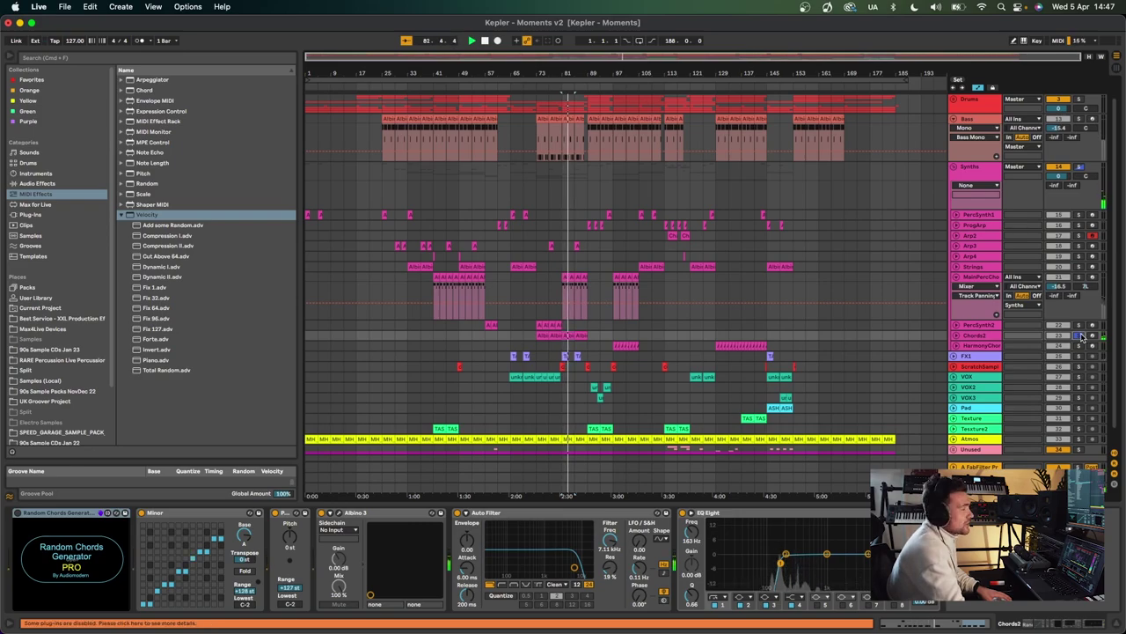
pyautogui.click(1081, 336)
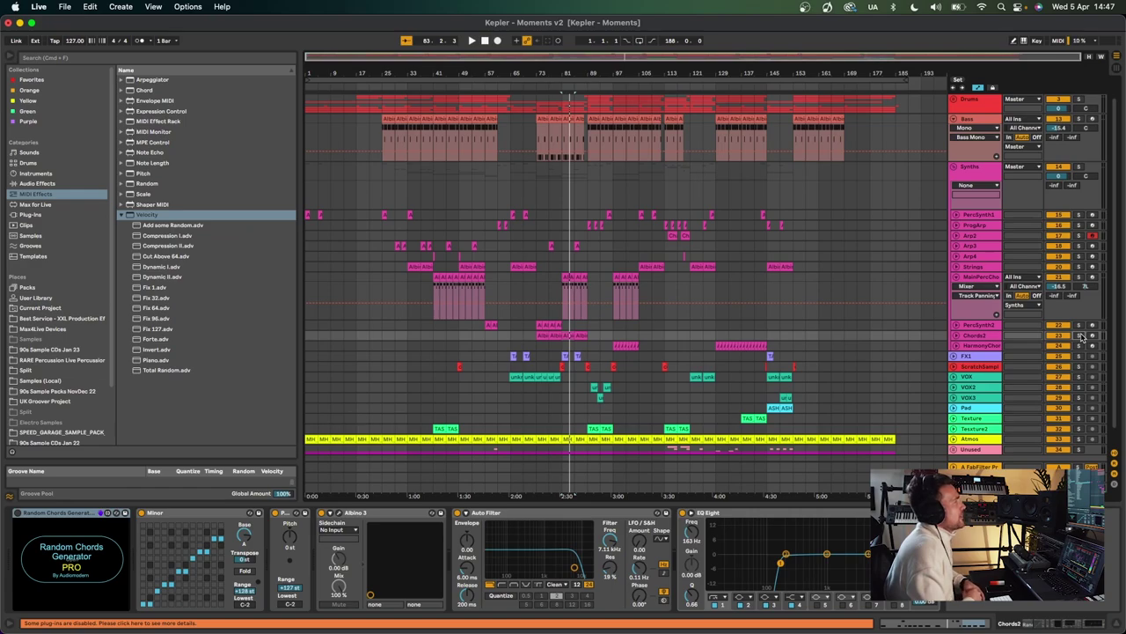
# Step: Solo the PercSynth1 track and play its part from bar 65
pyautogui.click(971, 216)
pyautogui.click(510, 214)
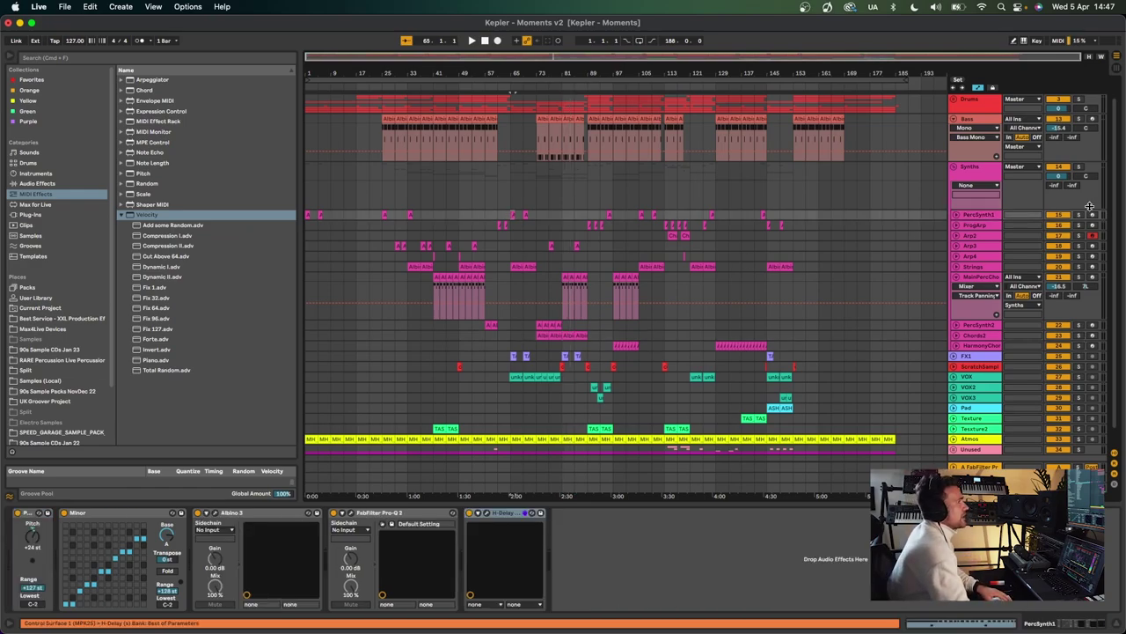
pyautogui.click(1079, 215)
pyautogui.press('space')
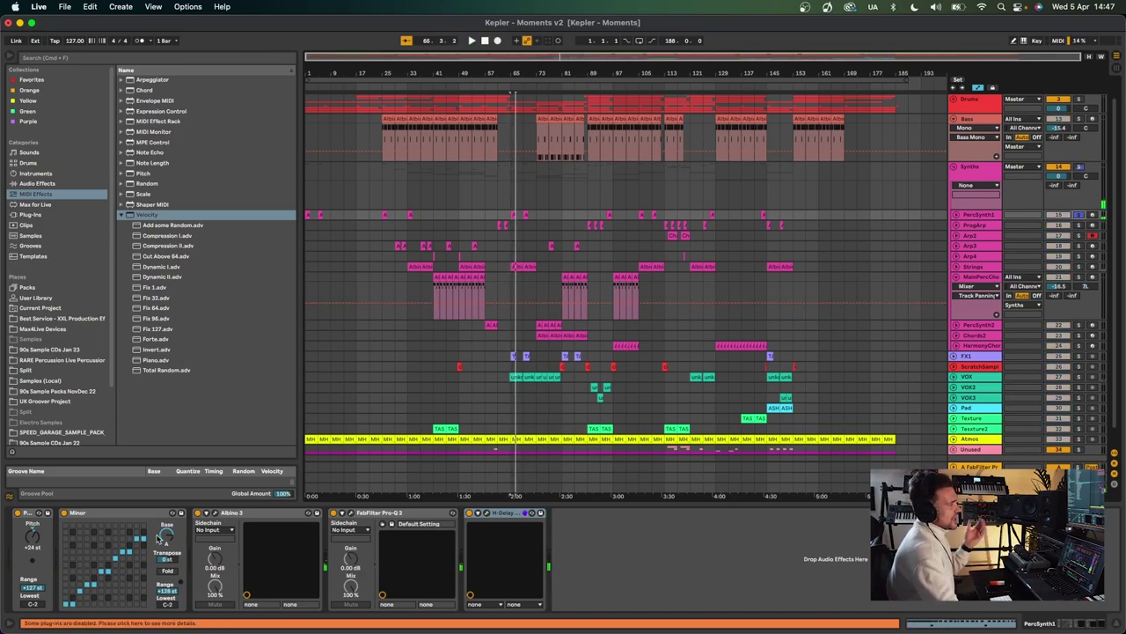
# Step: Unfold the PercSynth1 track and play its bar 65 clip with the MIDI notes in view
pyautogui.click(955, 215)
pyautogui.click(512, 79)
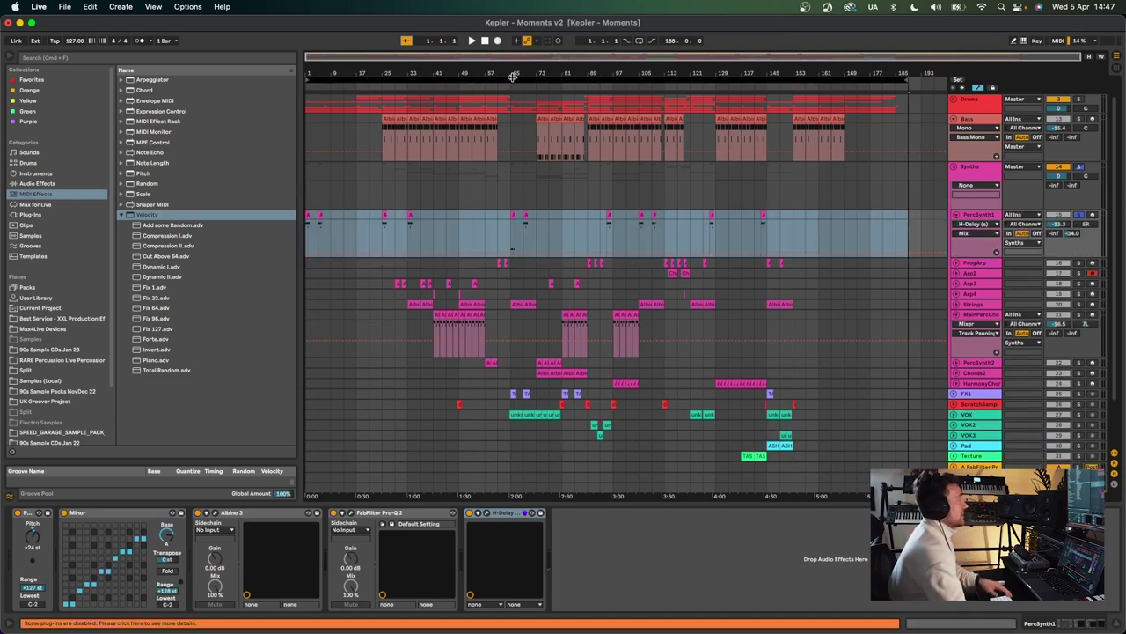
pyautogui.moveTo(519, 77); pyautogui.dragTo(493, 161)
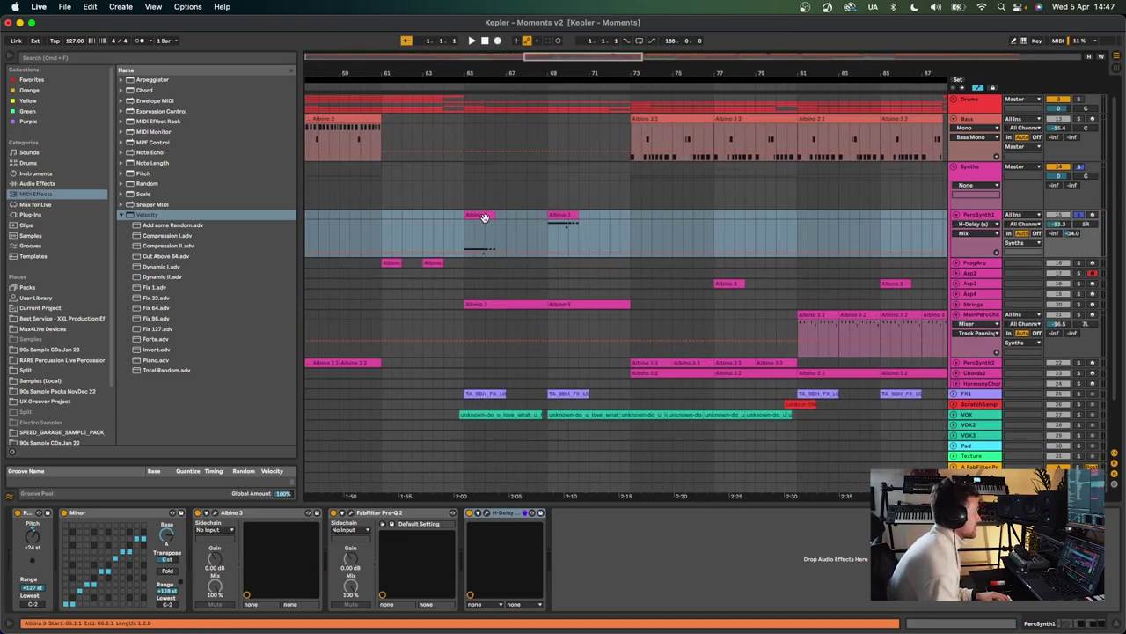
pyautogui.click(482, 301)
pyautogui.moveTo(472, 488); pyautogui.dragTo(467, 201)
pyautogui.press('space')
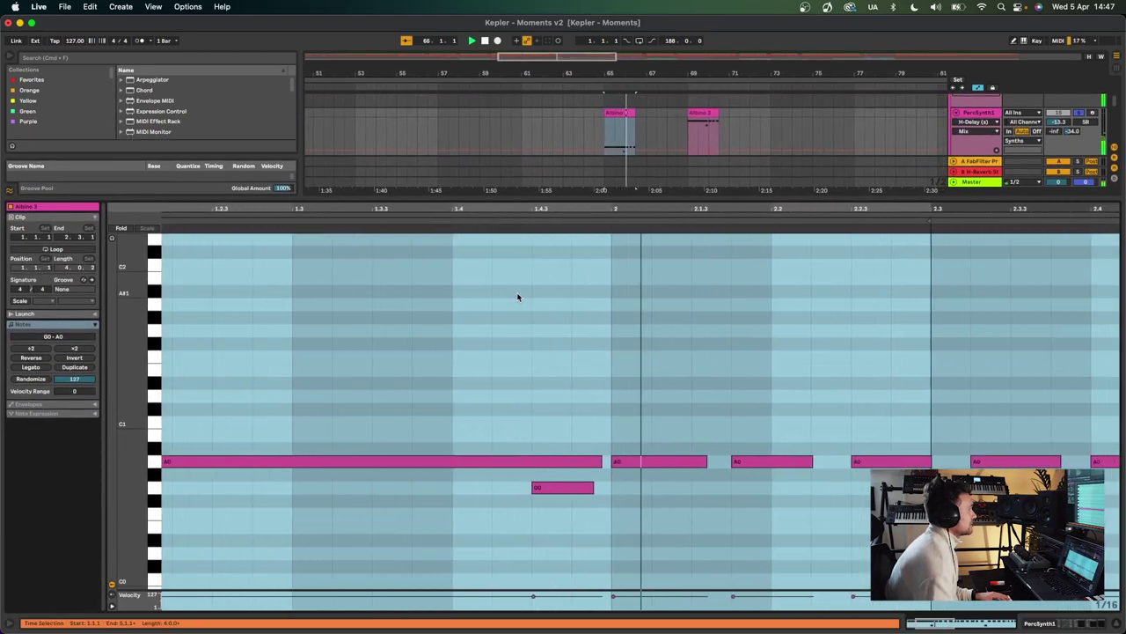
pyautogui.press('space')
pyautogui.moveTo(541, 208); pyautogui.dragTo(478, 206)
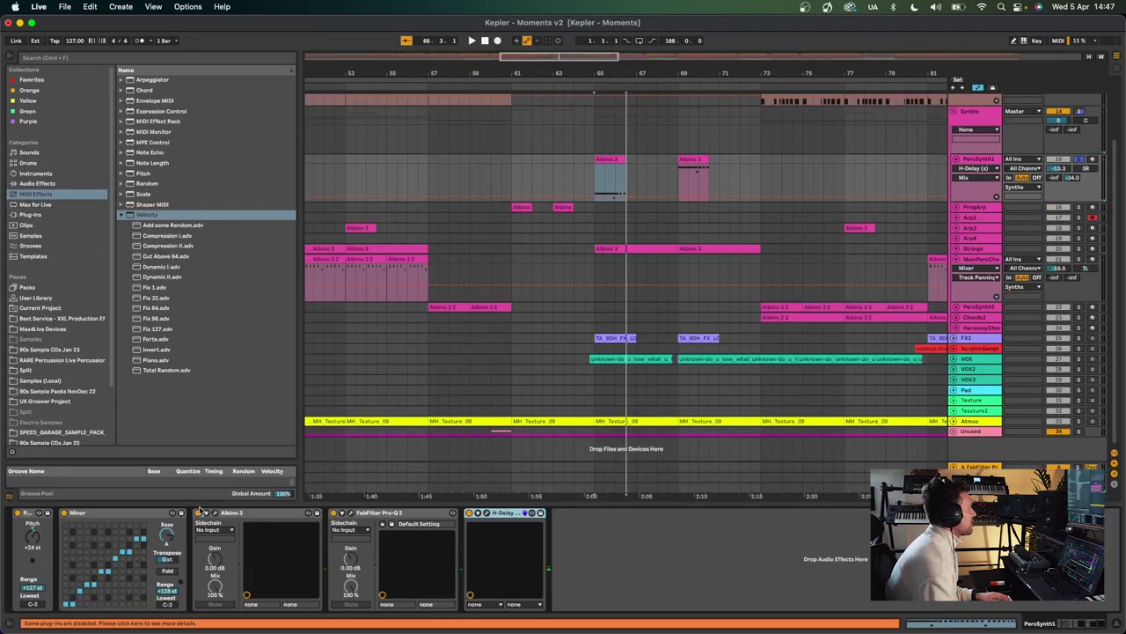
# Step: Examine PercSynth1's Albino 3 synth settings and replay the bar 65 clip with its full note pattern in view
pyautogui.click(216, 513)
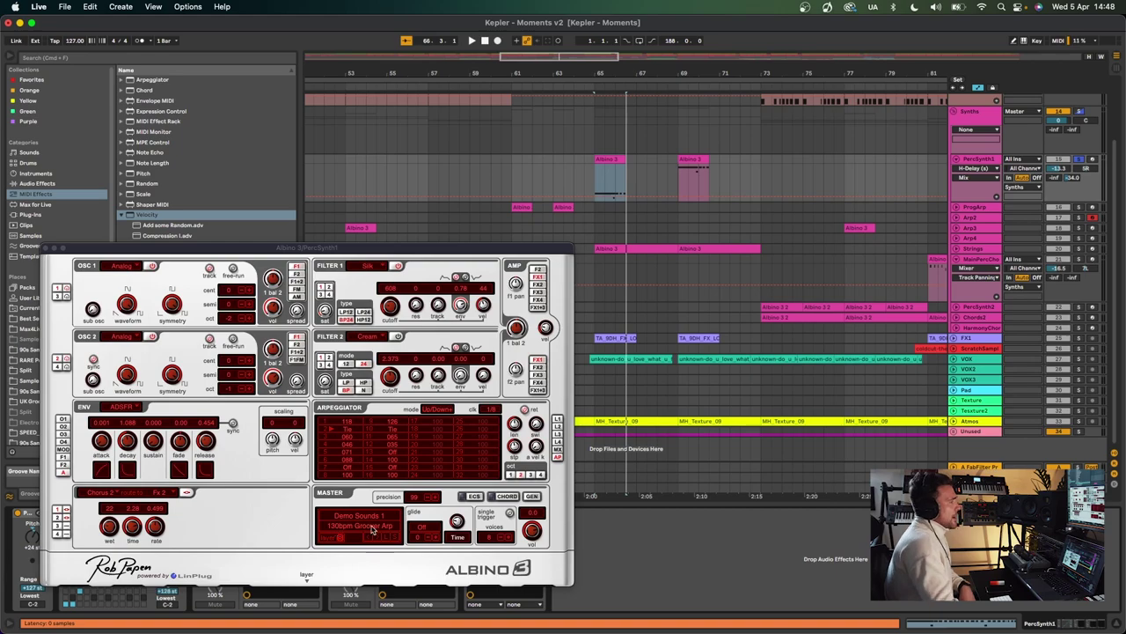
pyautogui.click(46, 248)
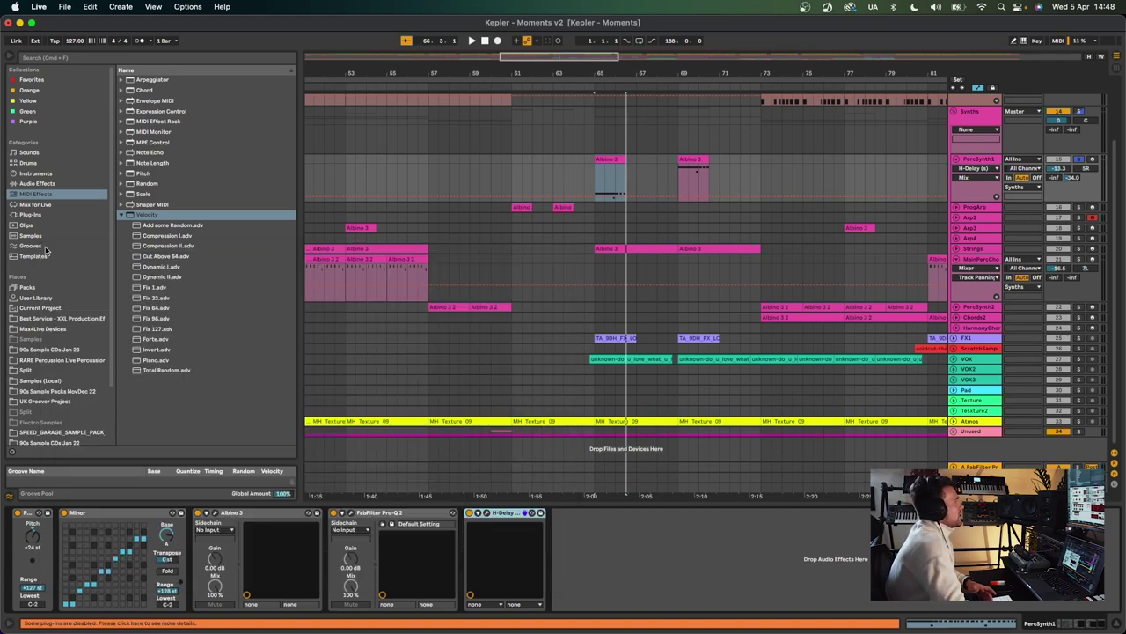
pyautogui.doubleClick(605, 158)
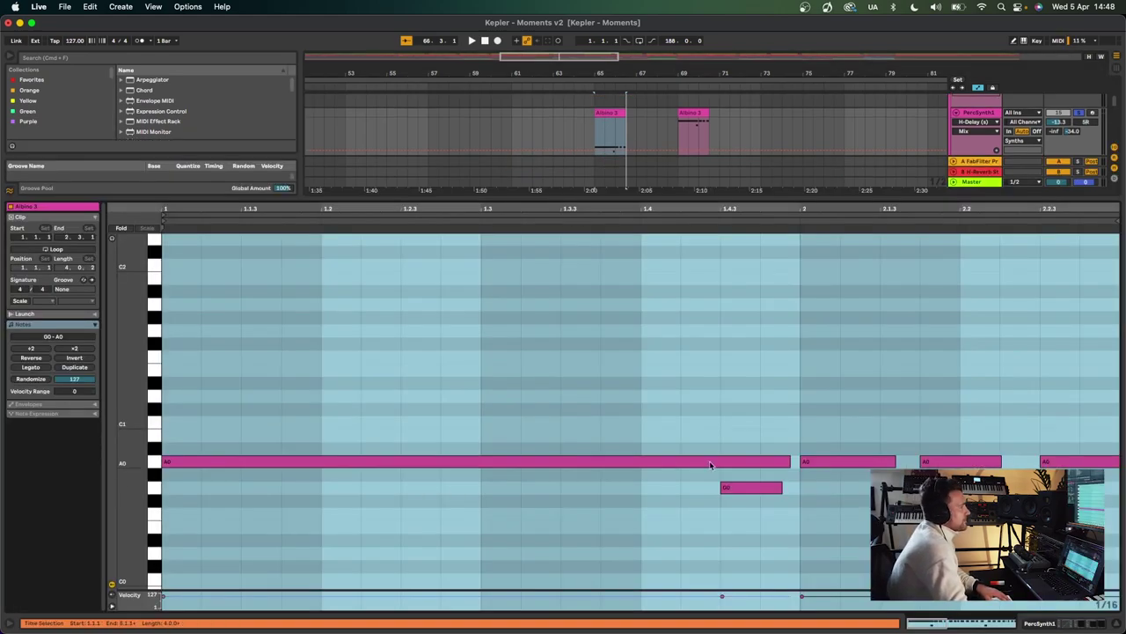
pyautogui.press('space')
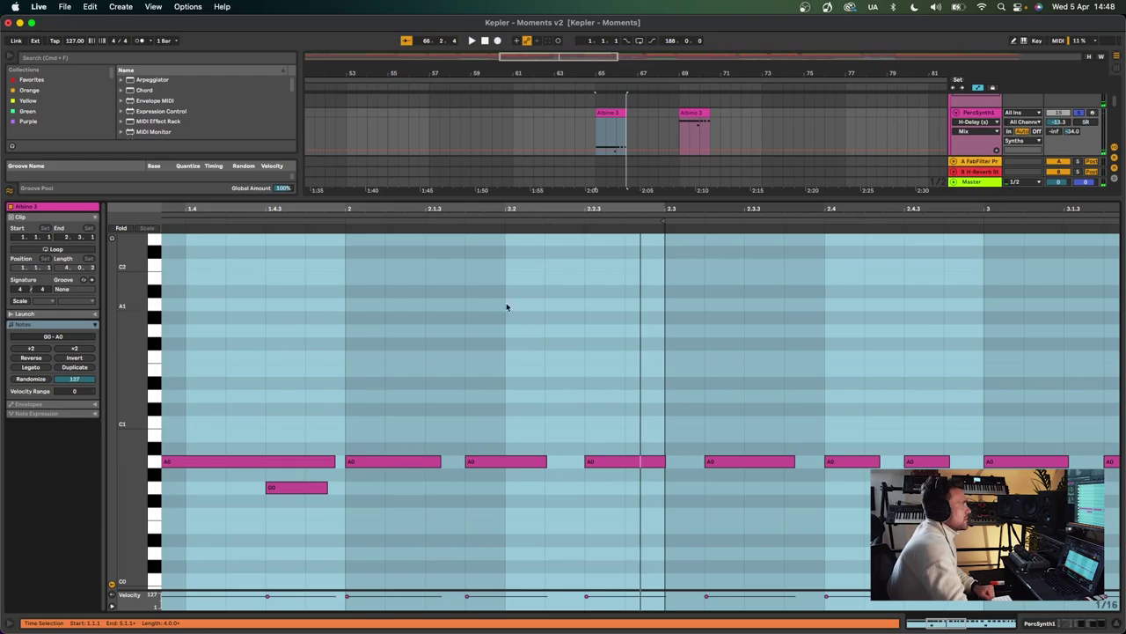
pyautogui.moveTo(478, 201); pyautogui.dragTo(445, 209)
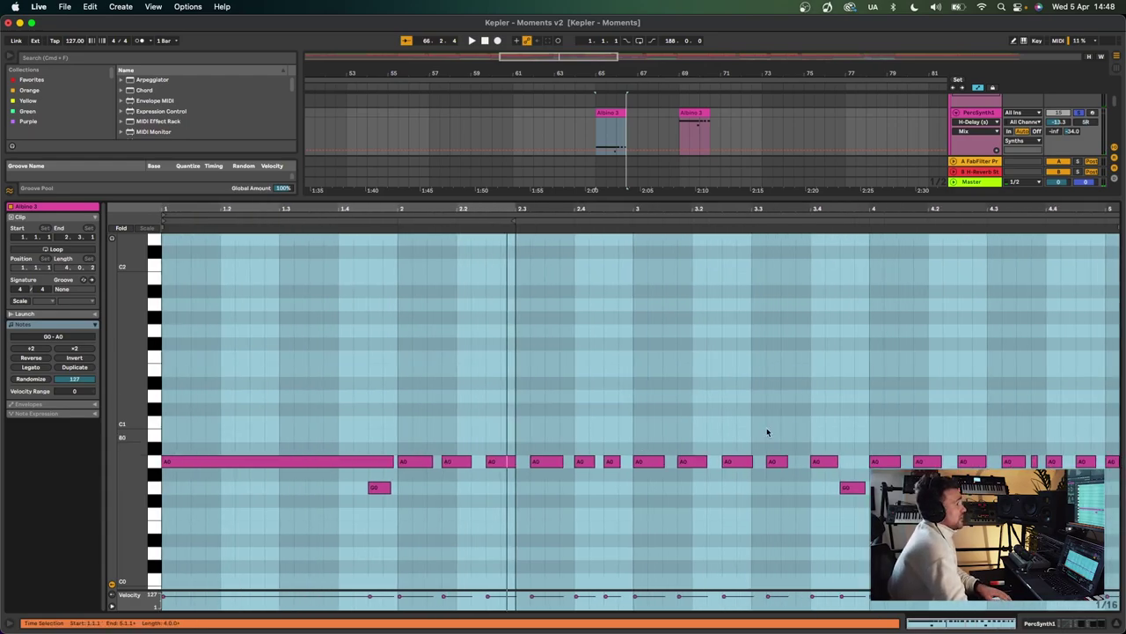
pyautogui.press('space')
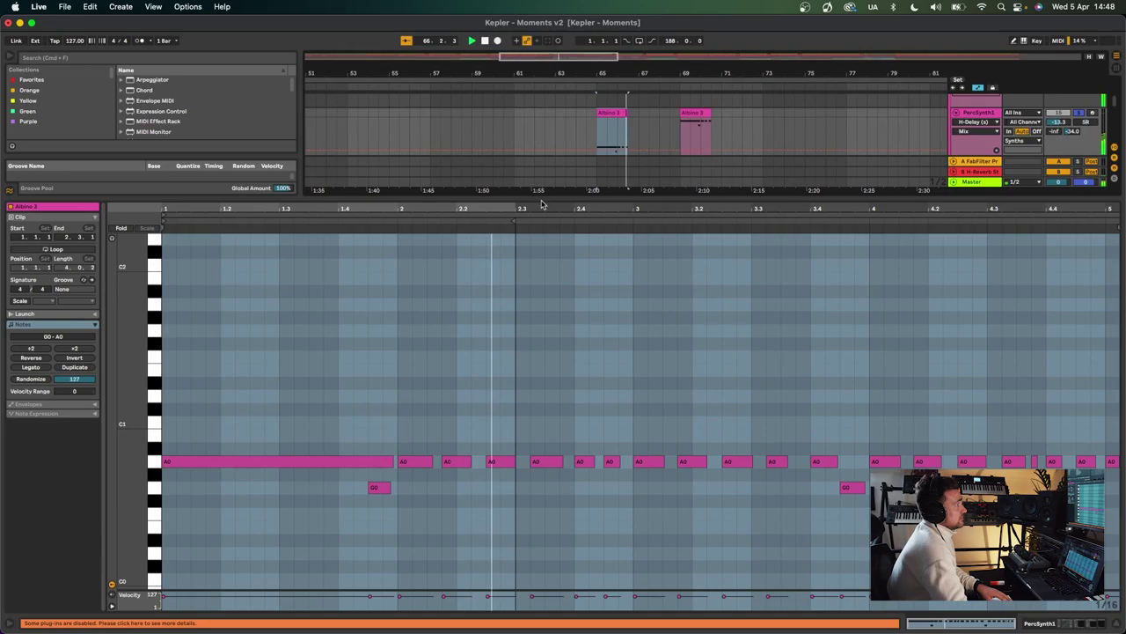
pyautogui.press('space')
pyautogui.moveTo(542, 201); pyautogui.dragTo(545, 435)
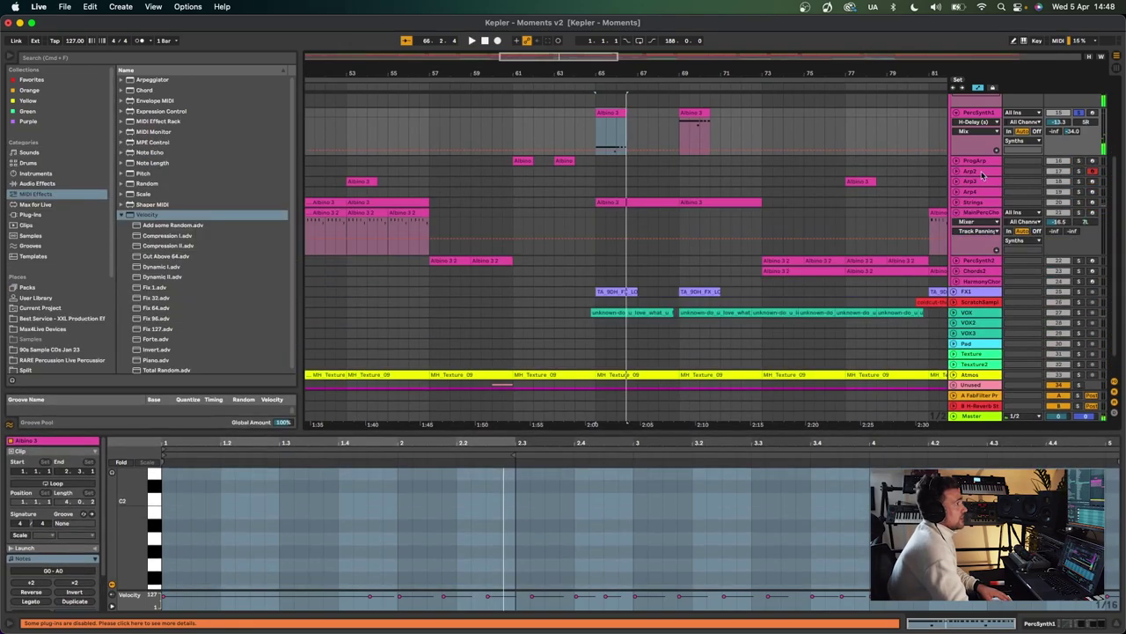
# Step: Examine the H-Delay and FabFilter Pro-Q 2 settings on the PercSynth1 track
pyautogui.click(983, 118)
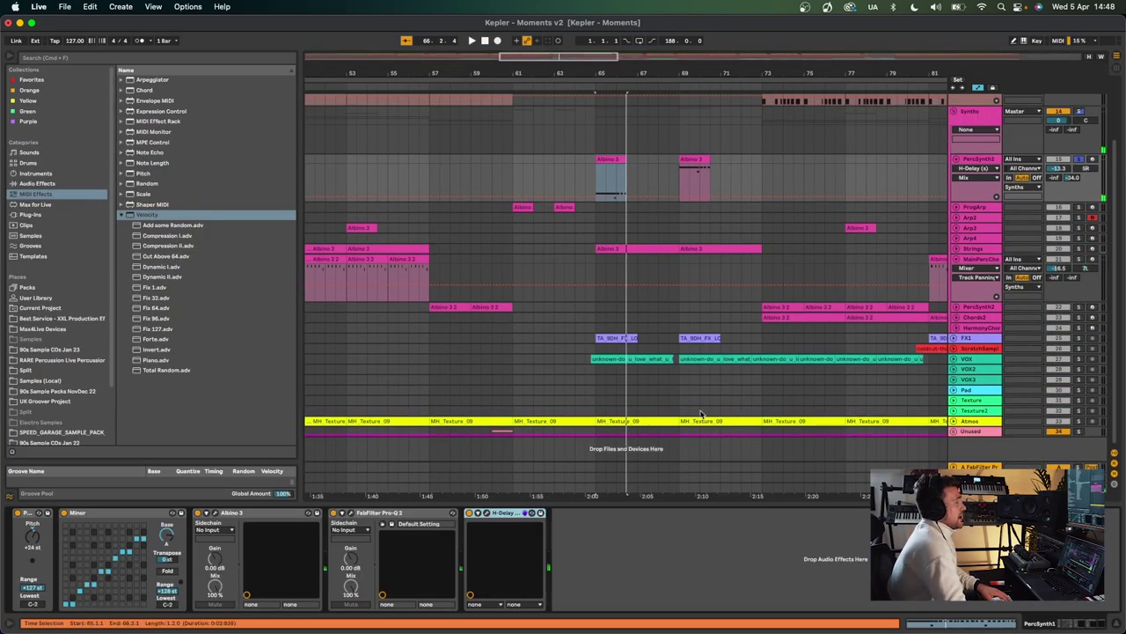
pyautogui.click(485, 514)
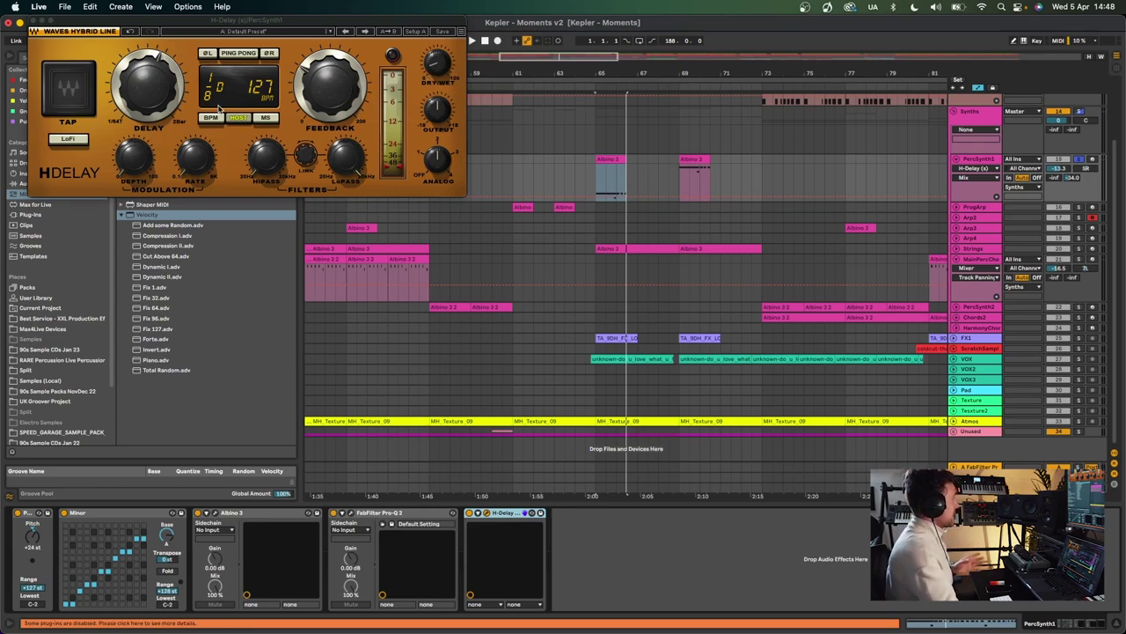
pyautogui.click(33, 19)
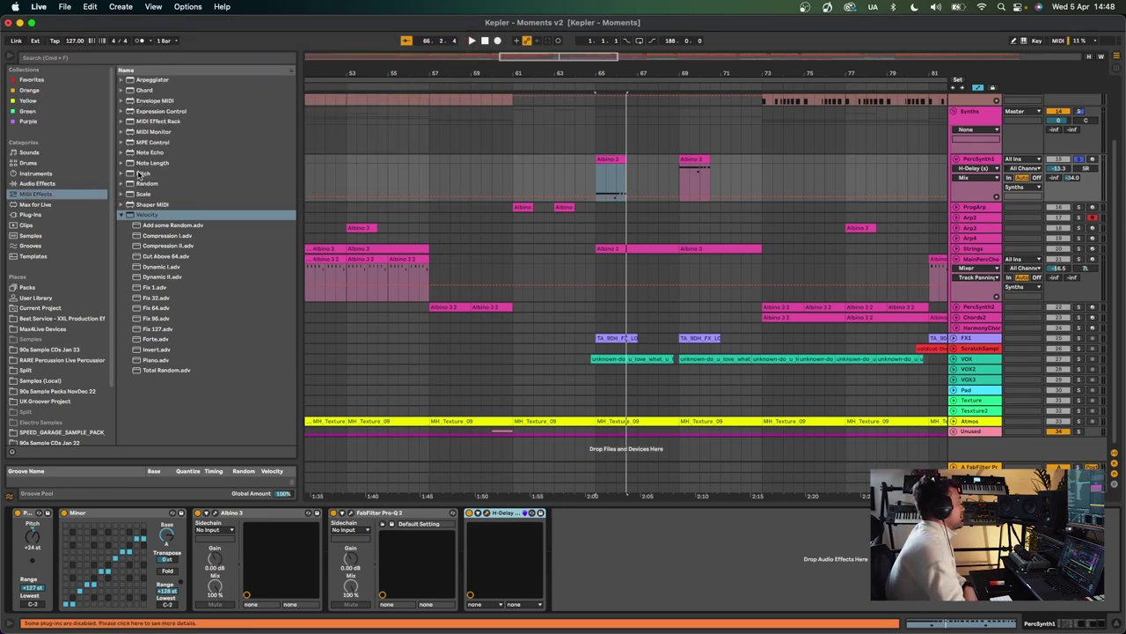
pyautogui.click(351, 514)
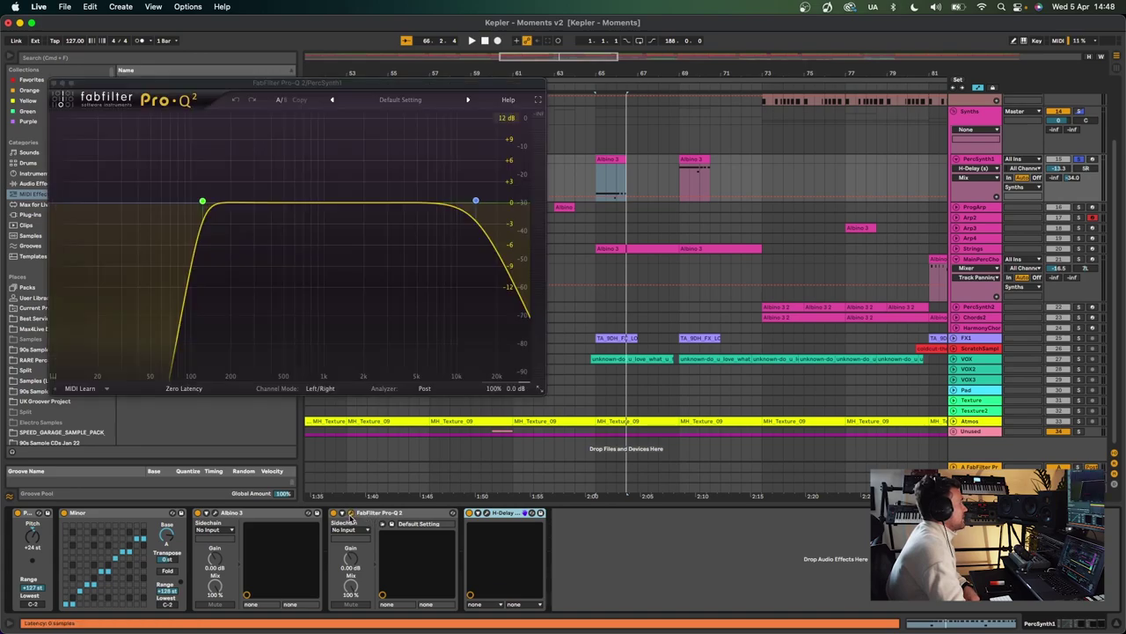
pyautogui.click(52, 84)
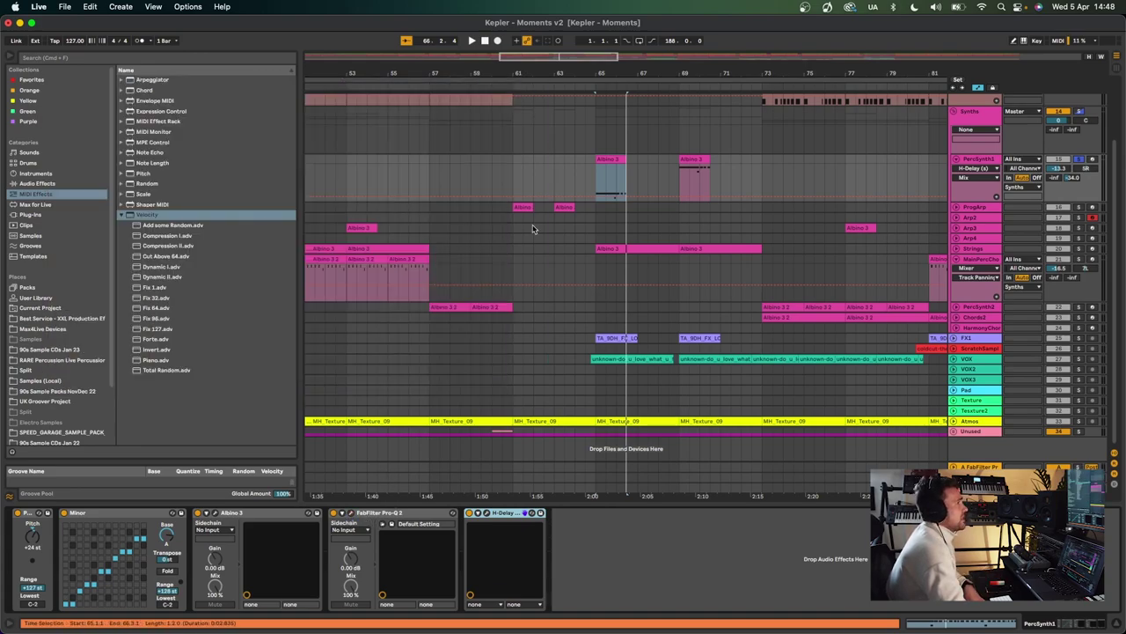
# Step: Unsolo PercSynth1 and play the full arrangement from bar 65
pyautogui.moveTo(595, 73); pyautogui.dragTo(595, 42)
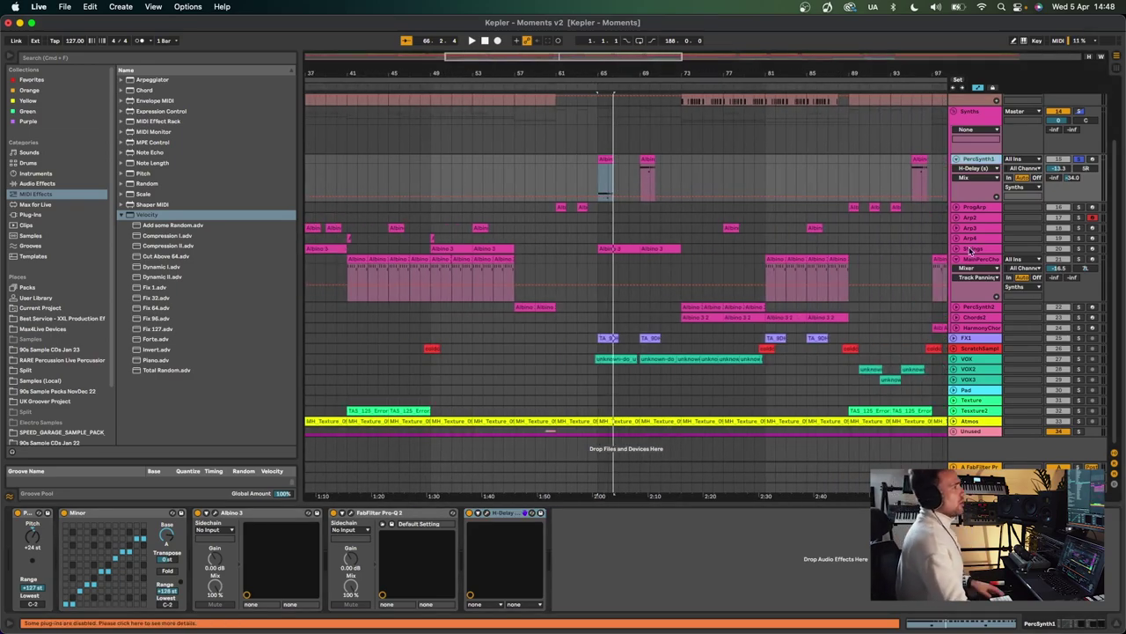
pyautogui.hscroll(5, 647, 216)
pyautogui.scroll(4, 642, 222)
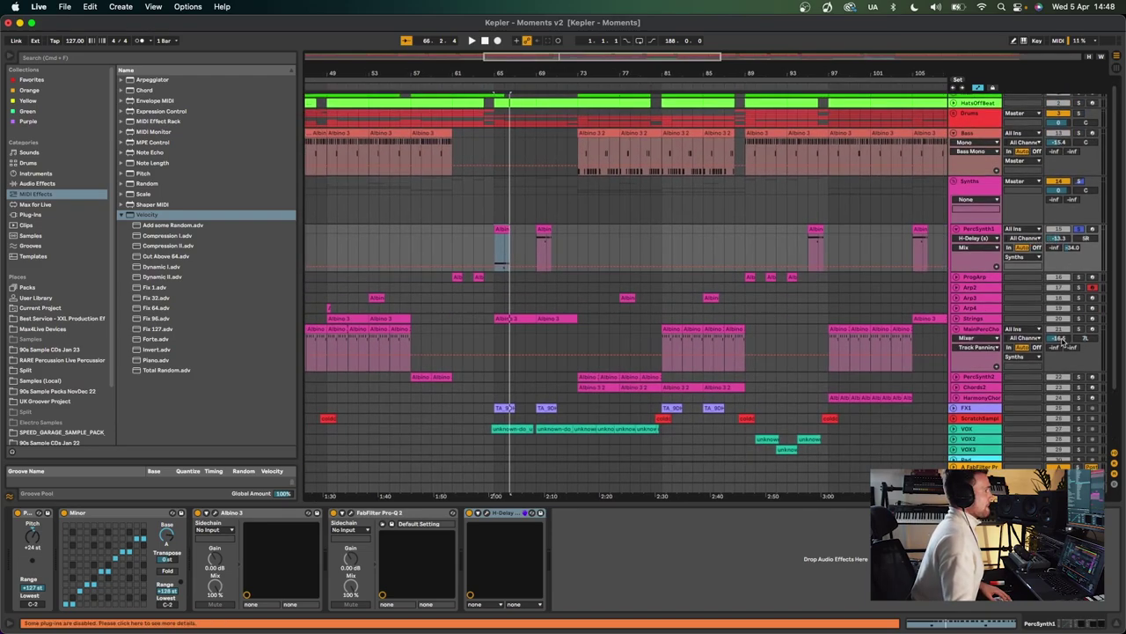
pyautogui.scroll(-1, 1070, 359)
pyautogui.hscroll(-4, 1078, 227)
pyautogui.press('space')
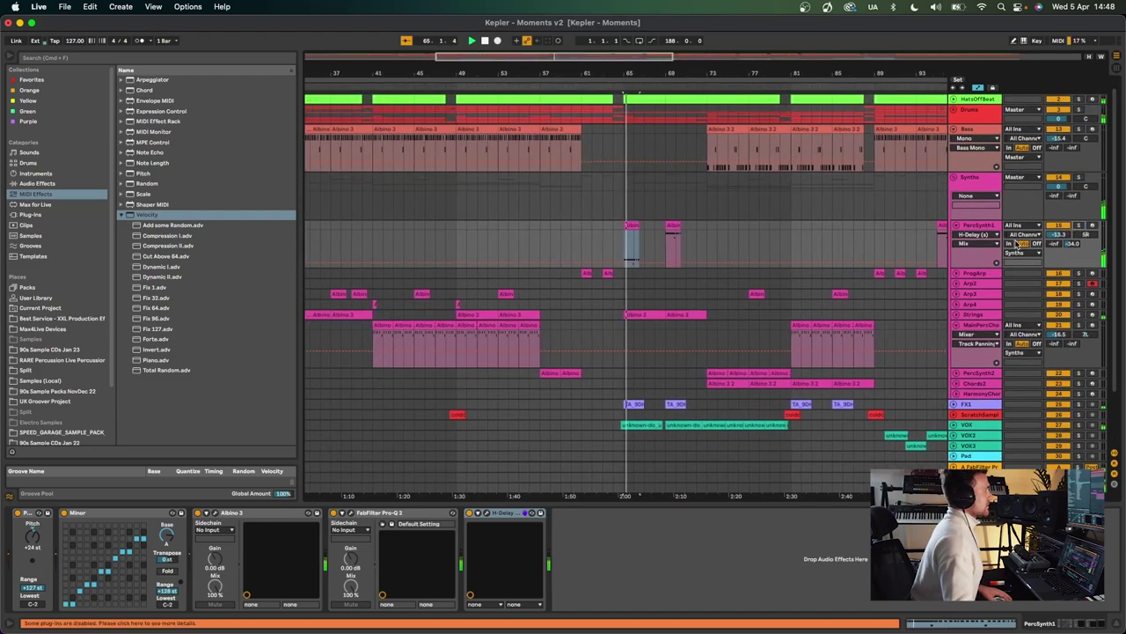
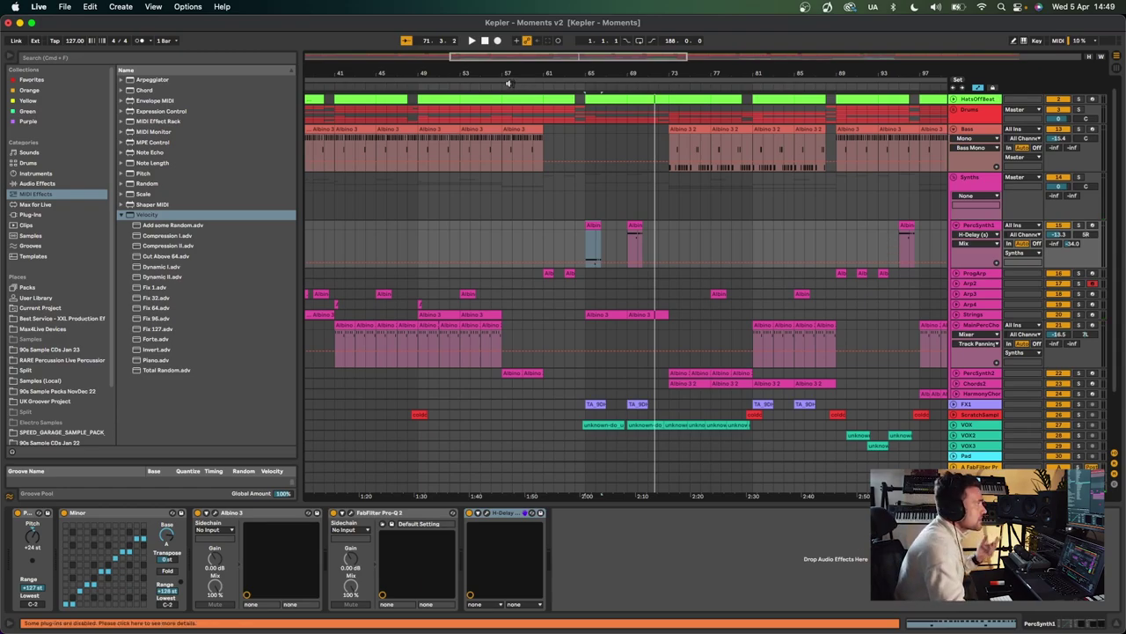
# Step: Play the full arrangement from bar 93 to hear the PercSynth1 clip before bar 97
pyautogui.moveTo(518, 77); pyautogui.dragTo(480, 35)
pyautogui.hscroll(-1, 407, 262)
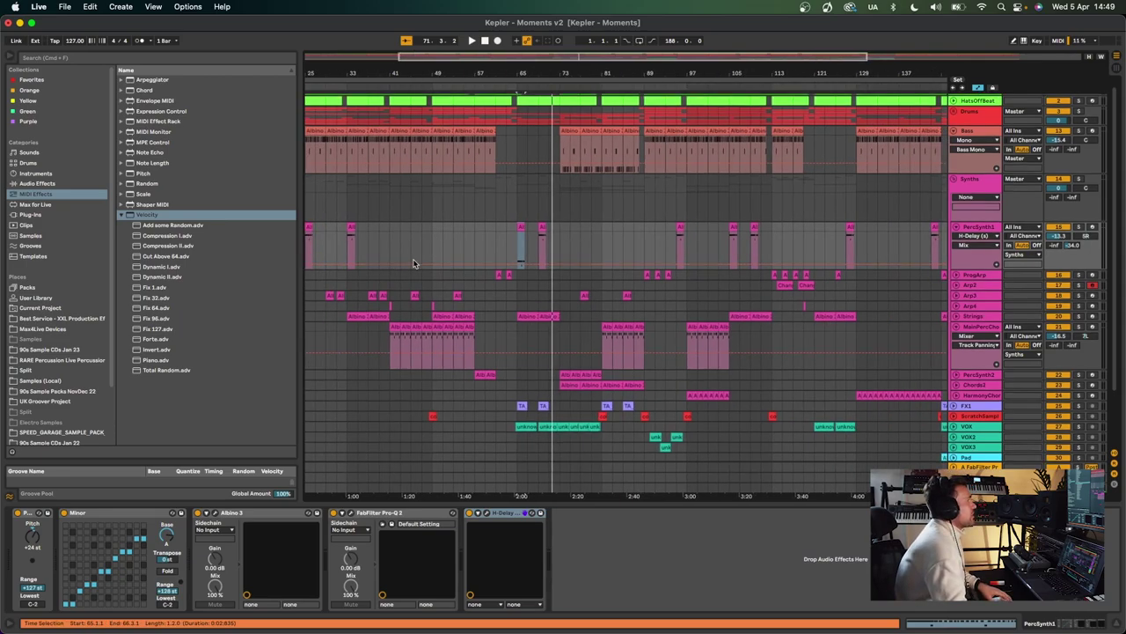
pyautogui.click(673, 243)
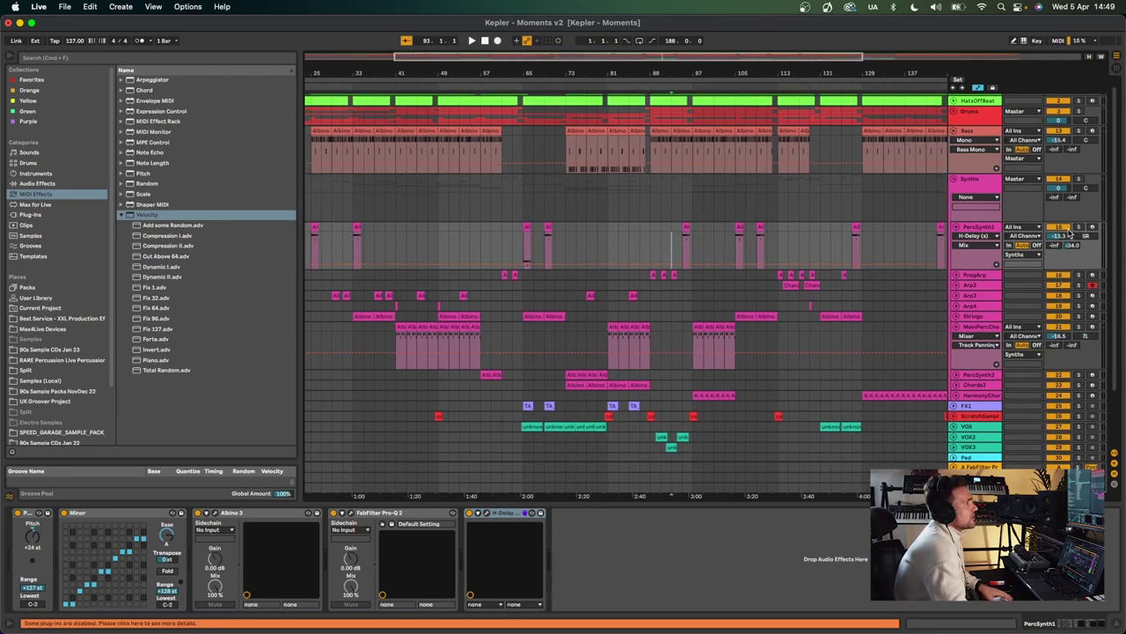
pyautogui.press('space')
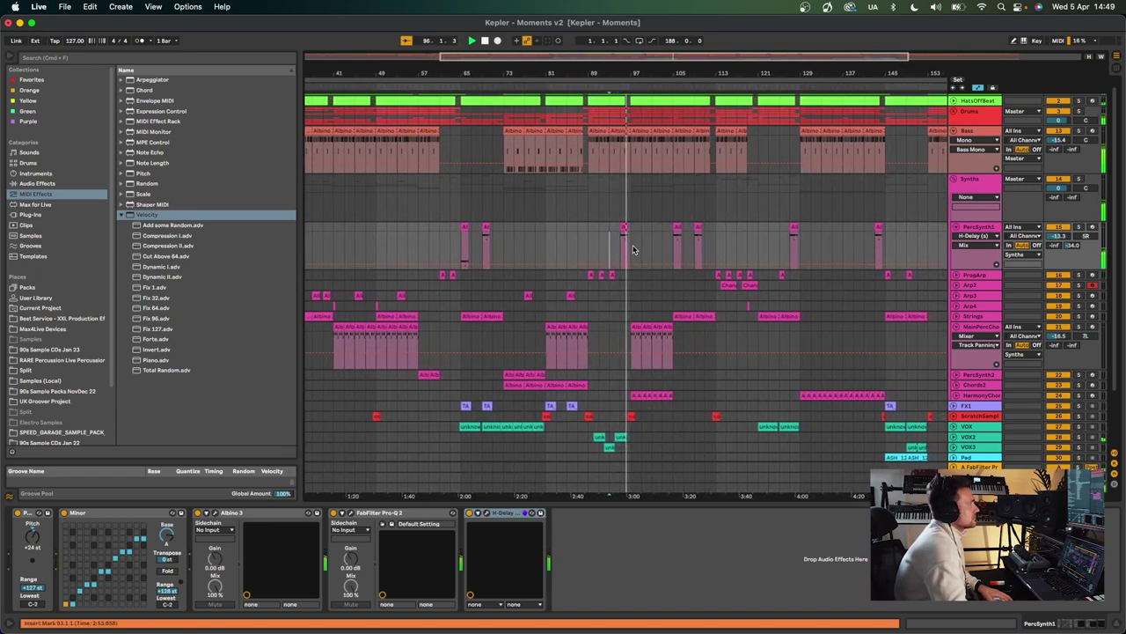
# Step: Solo ProgArp, VOX2 and PercSynth1 and play them together from bar 93
pyautogui.click(611, 244)
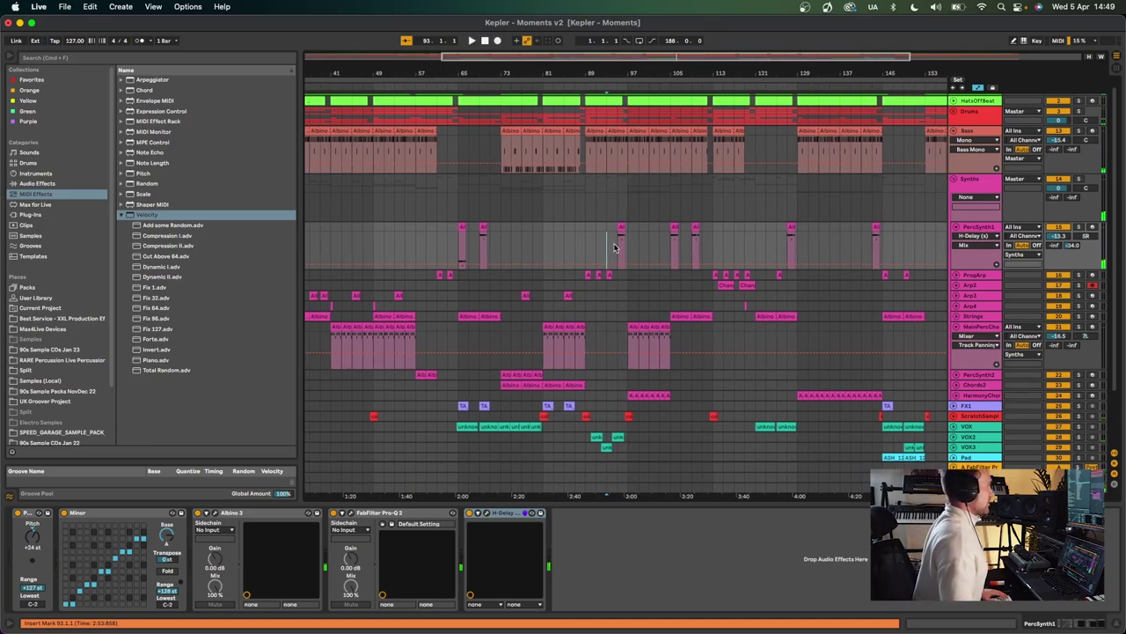
pyautogui.click(1080, 276)
pyautogui.press('space')
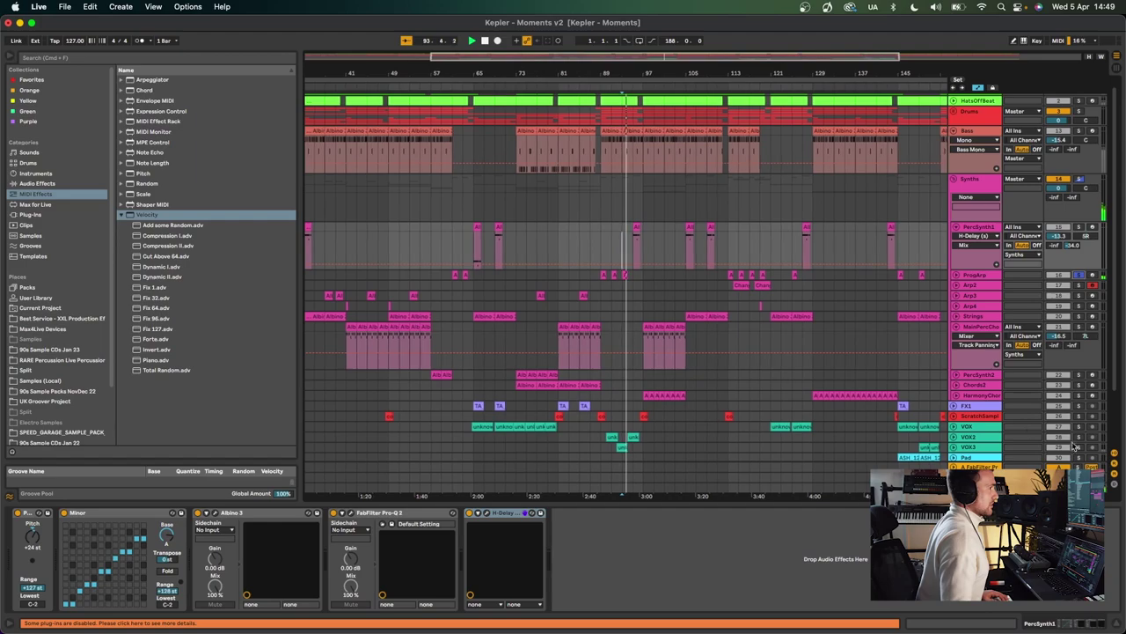
pyautogui.click(1079, 227)
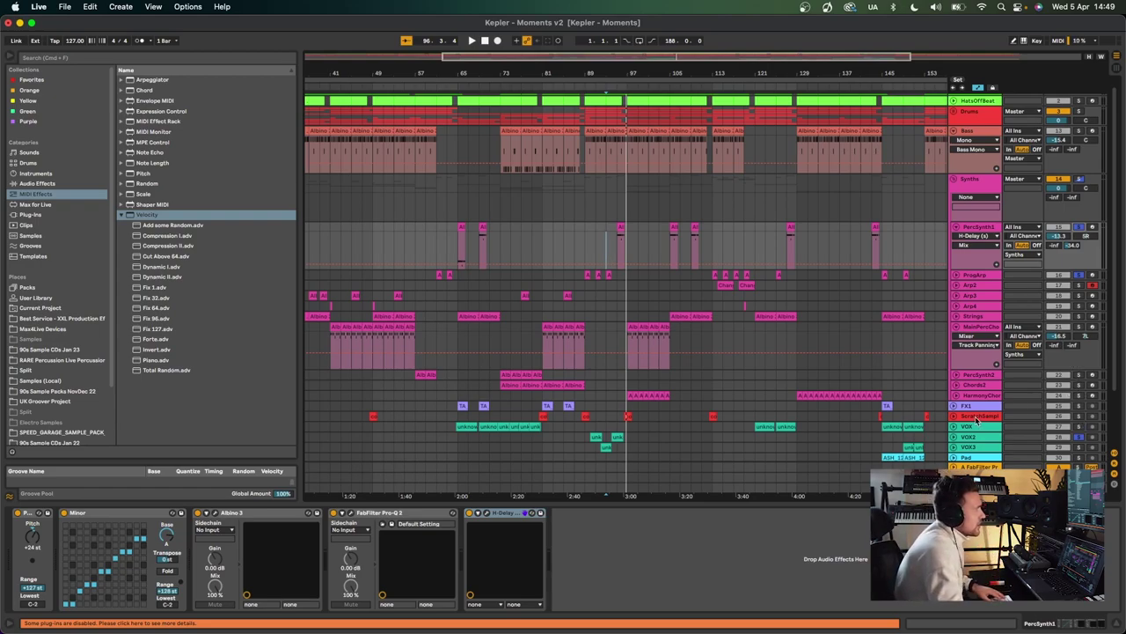
# Step: Replay the soloed tracks with ScratchSampl added from bar 93, and clear all the solos
pyautogui.click(607, 236)
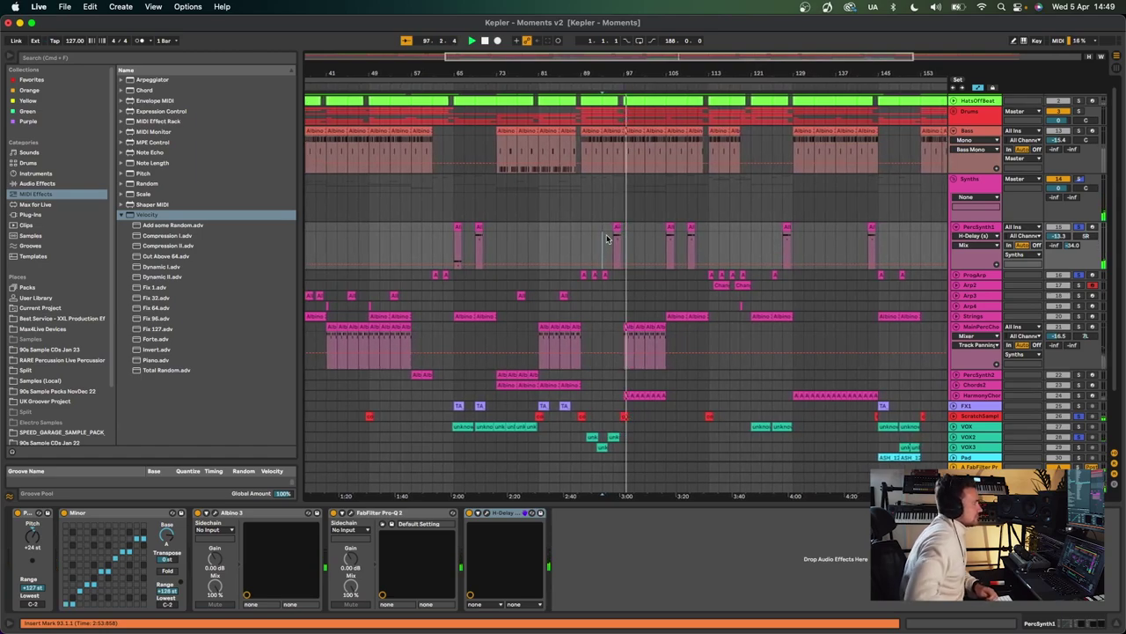
pyautogui.click(1080, 228)
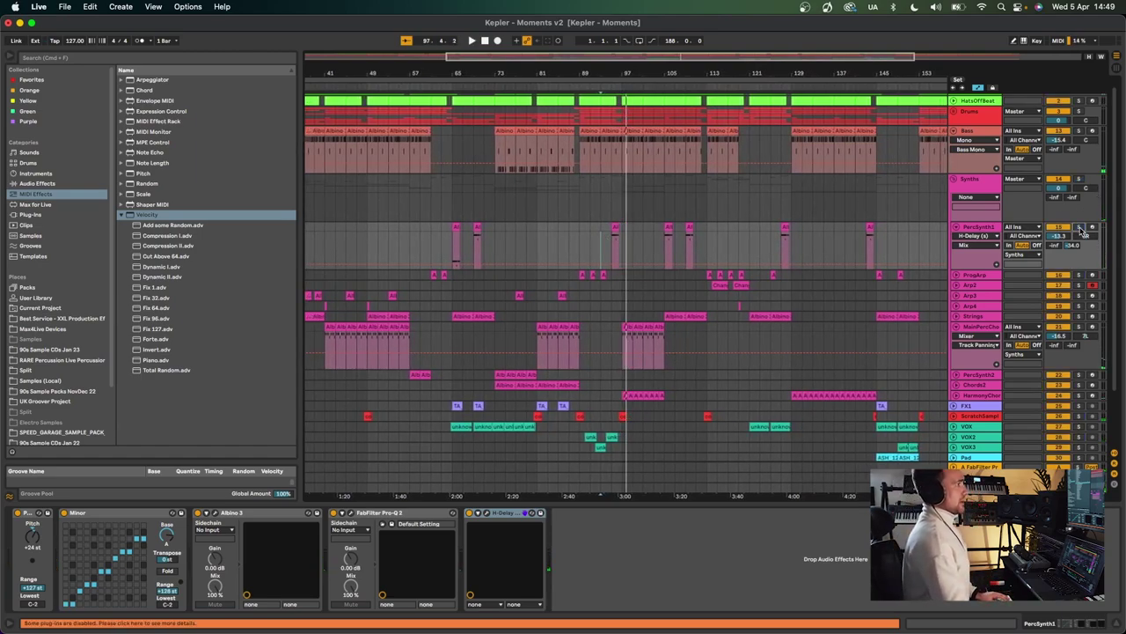
pyautogui.press('space')
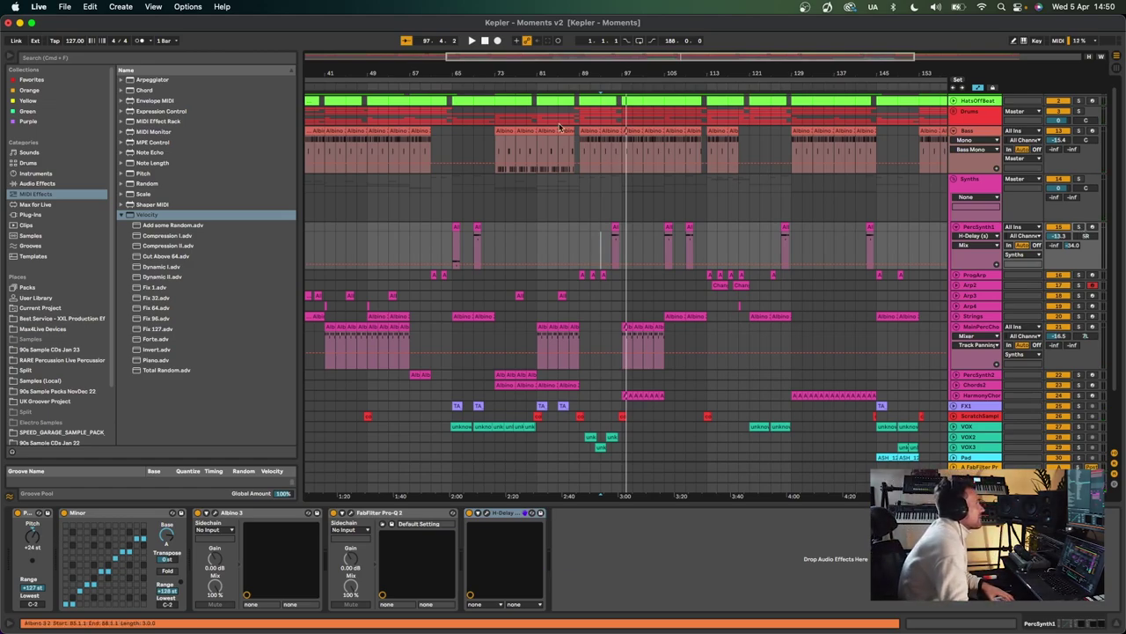
# Step: Solo PercSynth1 and play its clip from bar 65
pyautogui.scroll(-2, 508, 176)
pyautogui.scroll(-3, 508, 176)
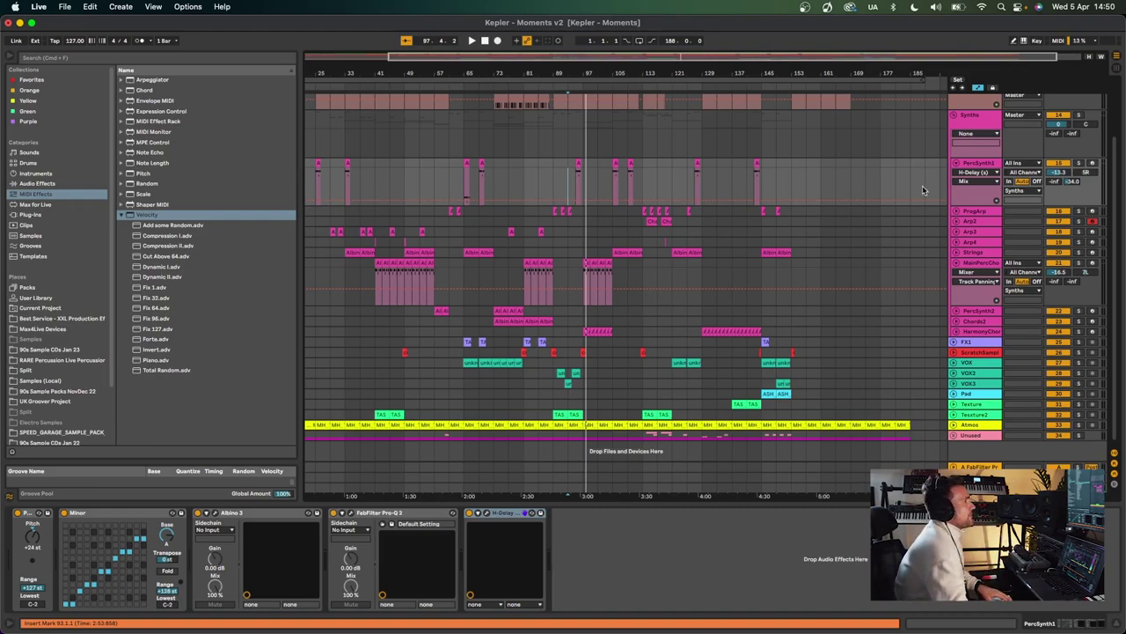
pyautogui.hscroll(1, 923, 190)
pyautogui.click(983, 165)
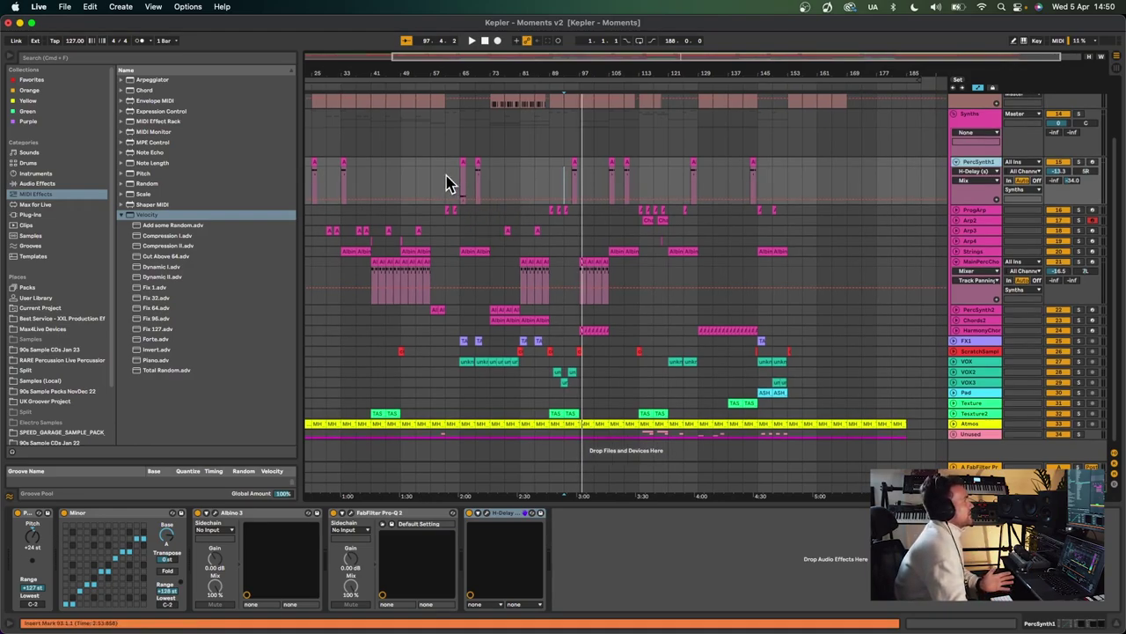
pyautogui.click(462, 161)
pyautogui.click(1078, 162)
pyautogui.press('space')
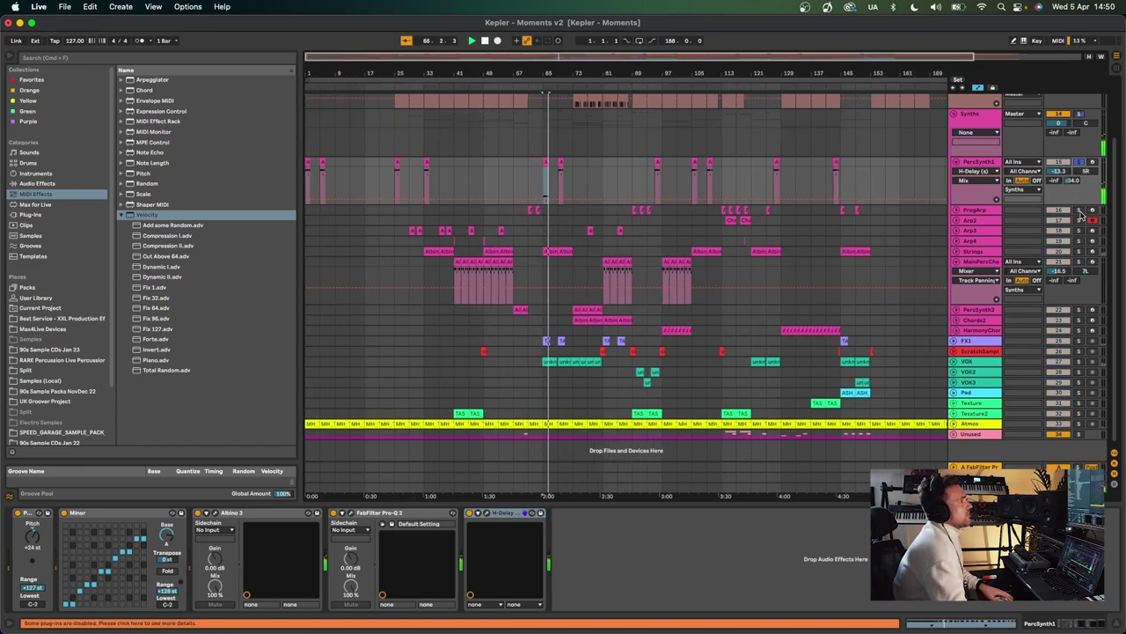
# Step: Play ProgArp soloed from bar 61 and view its H-Reverb and H-Delay plug-ins
pyautogui.click(530, 211)
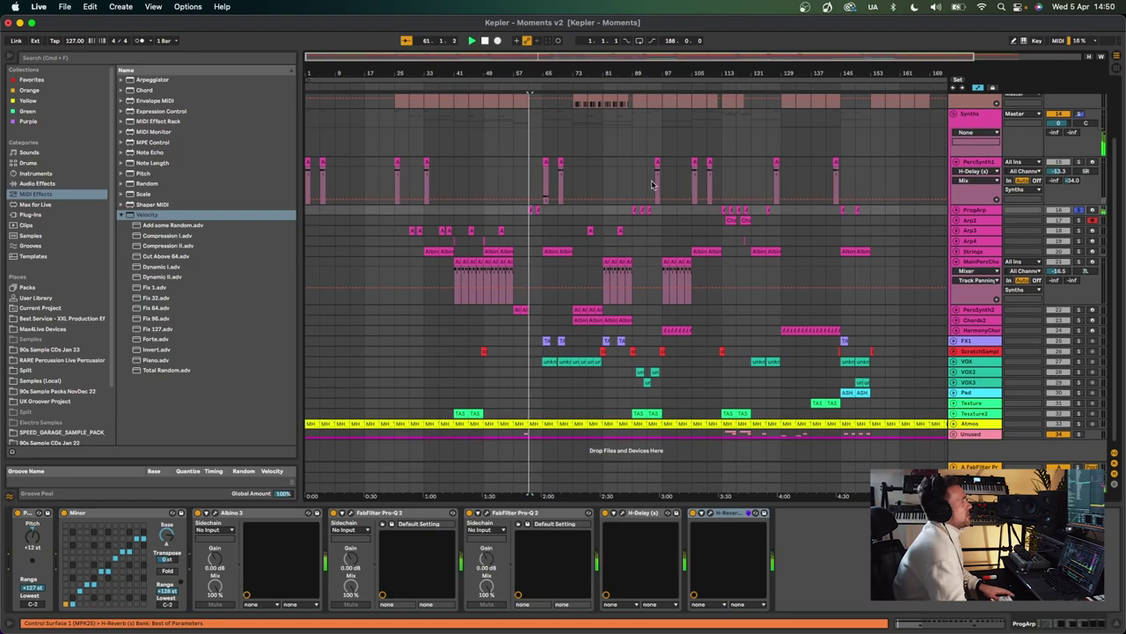
pyautogui.press('space')
pyautogui.click(710, 512)
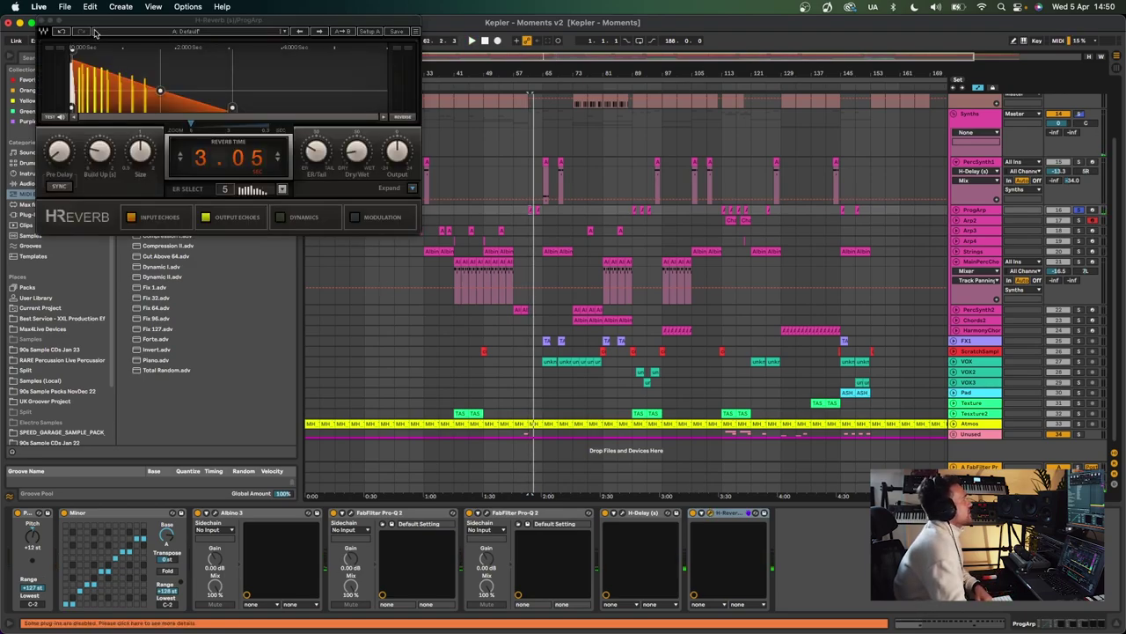
pyautogui.click(40, 24)
pyautogui.click(624, 512)
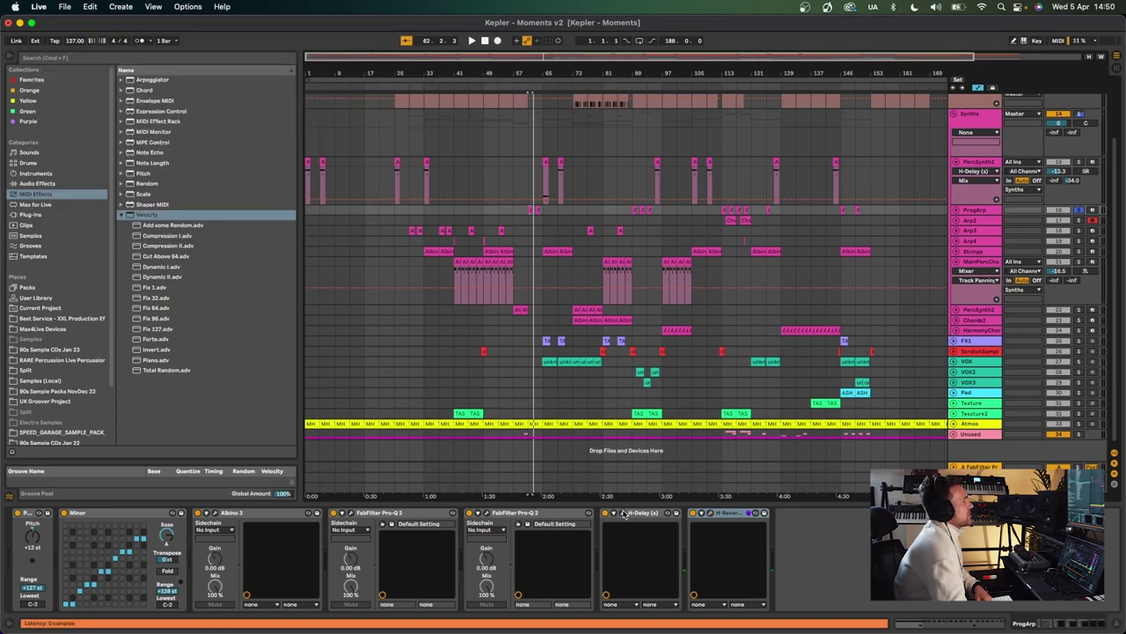
pyautogui.click(37, 21)
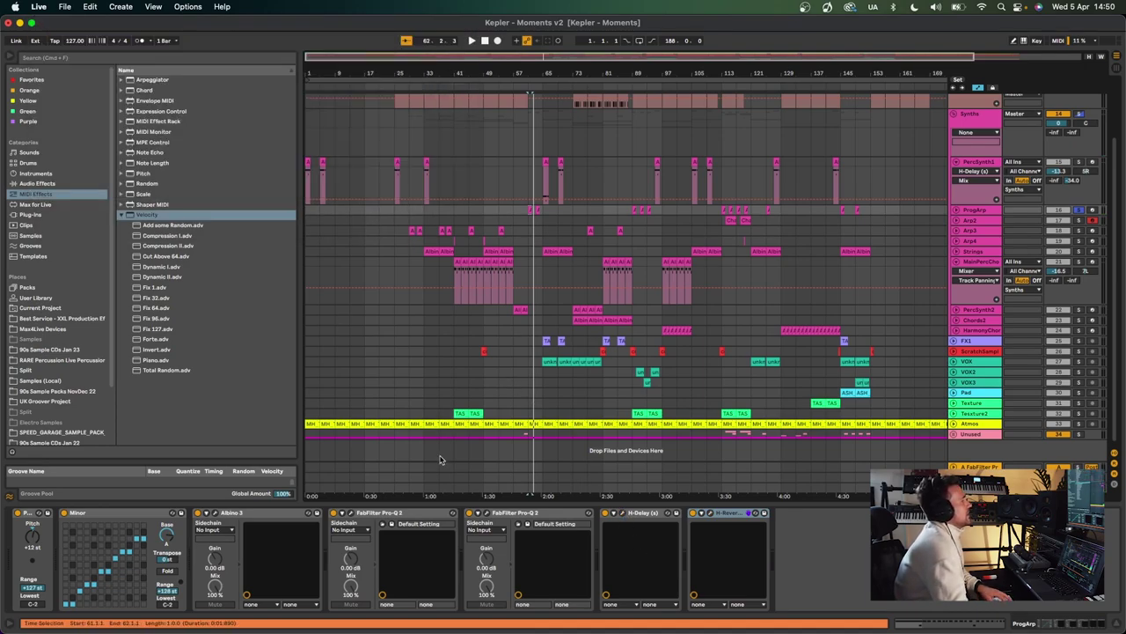
# Step: Inspect ProgArp's second FabFilter Pro-Q 2 curve and its Albino 3 synth settings, closing each plug-in window
pyautogui.click(486, 512)
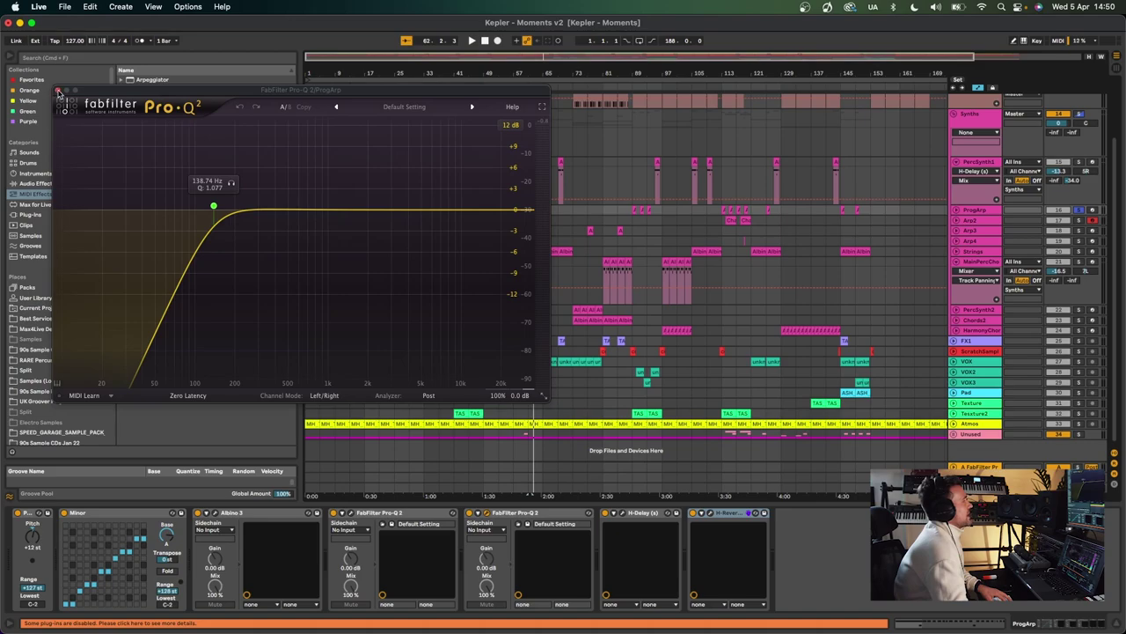
pyautogui.click(58, 90)
pyautogui.click(215, 512)
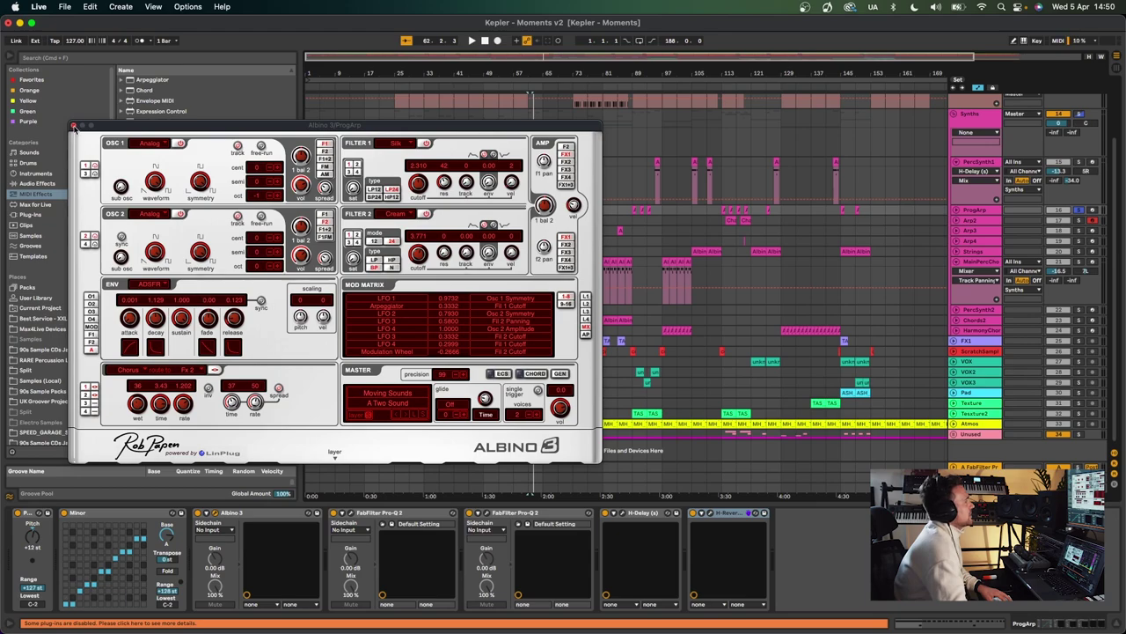
pyautogui.click(74, 127)
# Step: Replay ProgArp from bar 61 and unfold the ProgArp and Arp2 tracks
pyautogui.press('space')
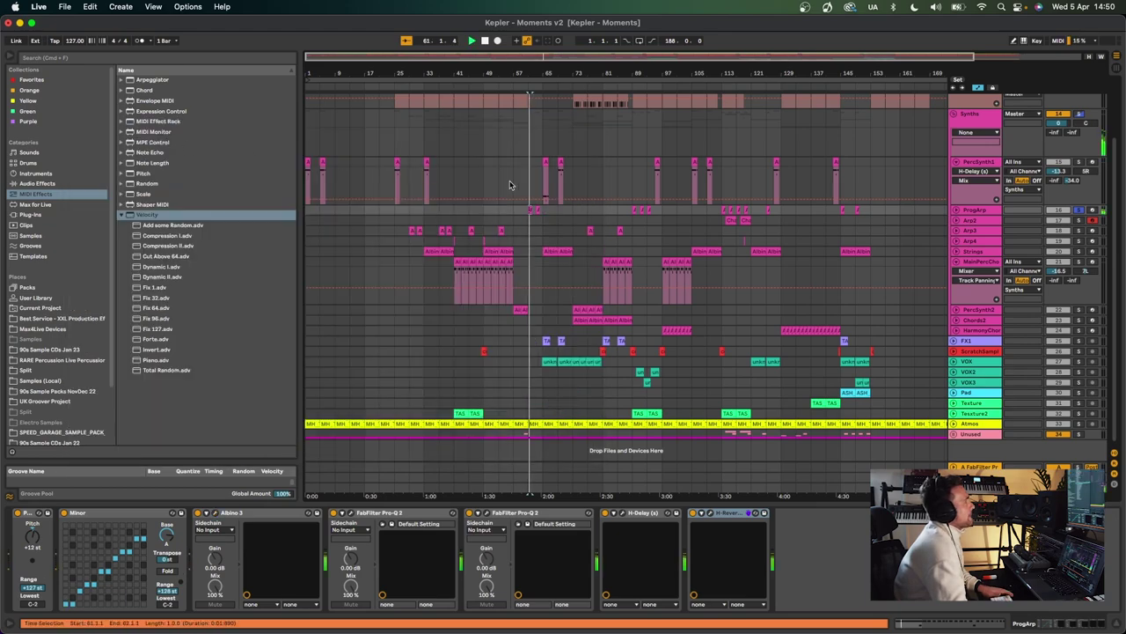
pyautogui.click(958, 213)
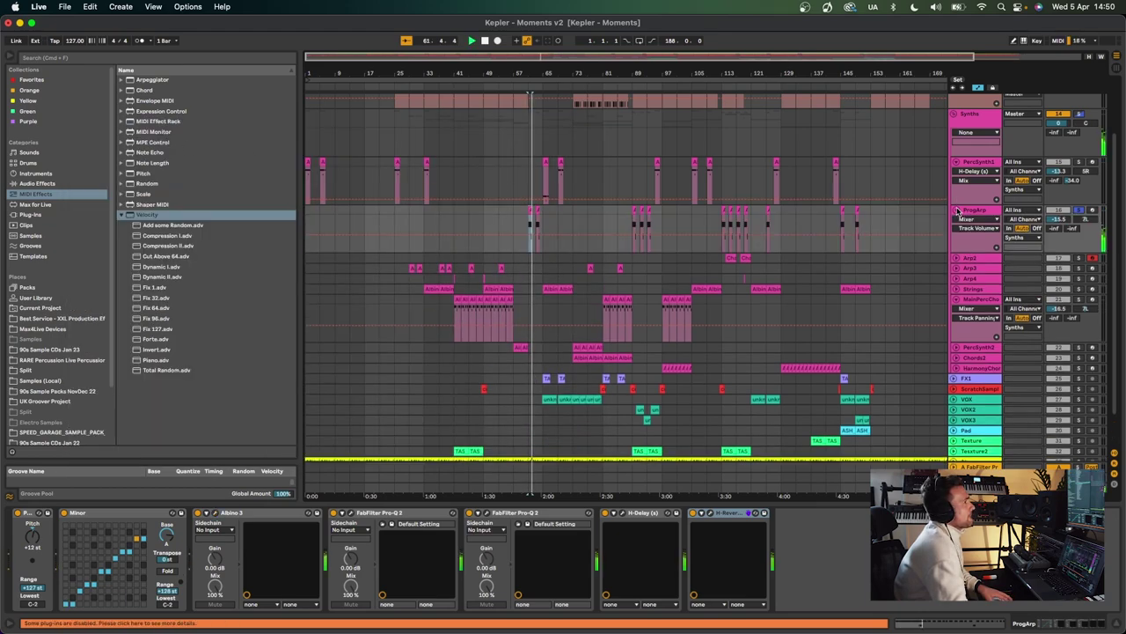
pyautogui.click(958, 258)
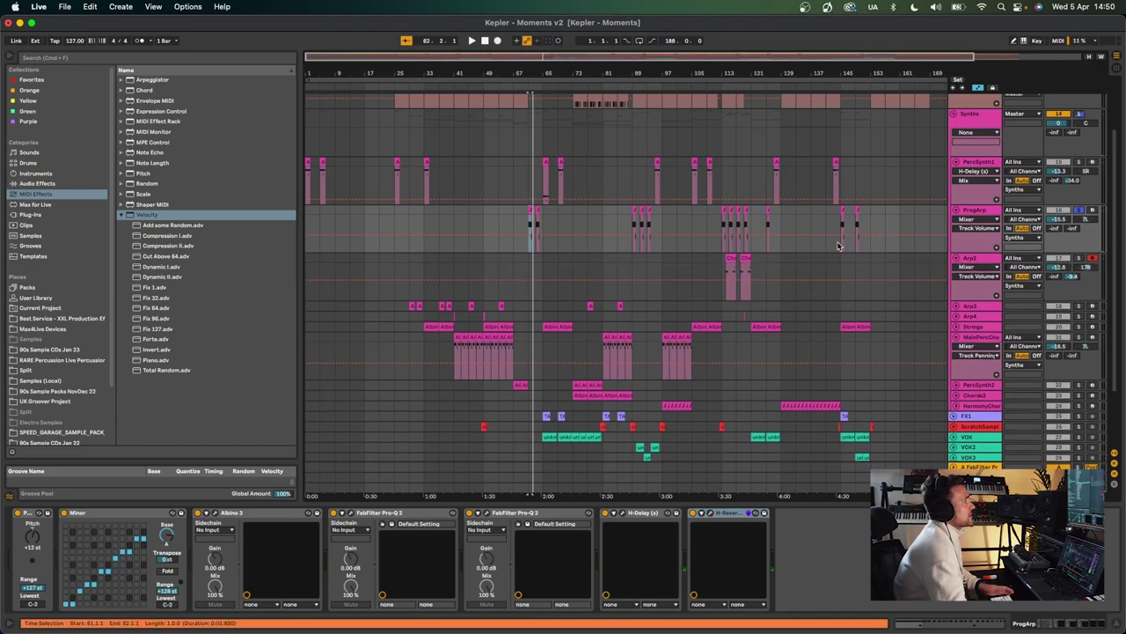
# Step: Solo Arp2 and play its first clip from bar 114
pyautogui.click(729, 258)
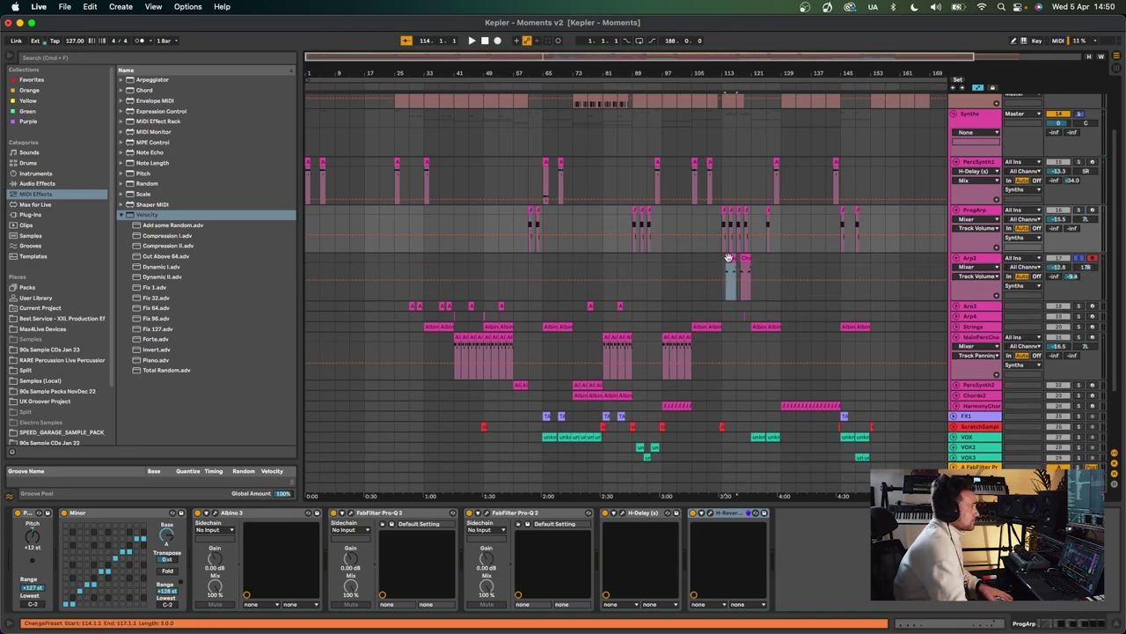
pyautogui.click(972, 258)
pyautogui.press('space')
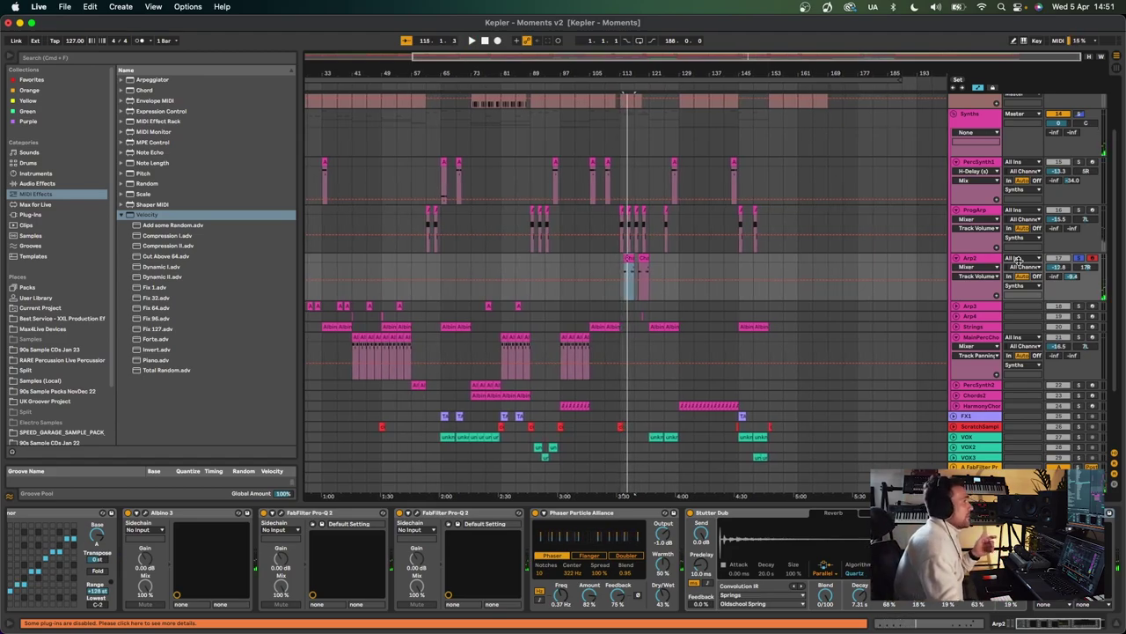
# Step: Examine Arp2's device chain, including its two Pitch devices, the Minor scale and the audio effects
pyautogui.click(980, 262)
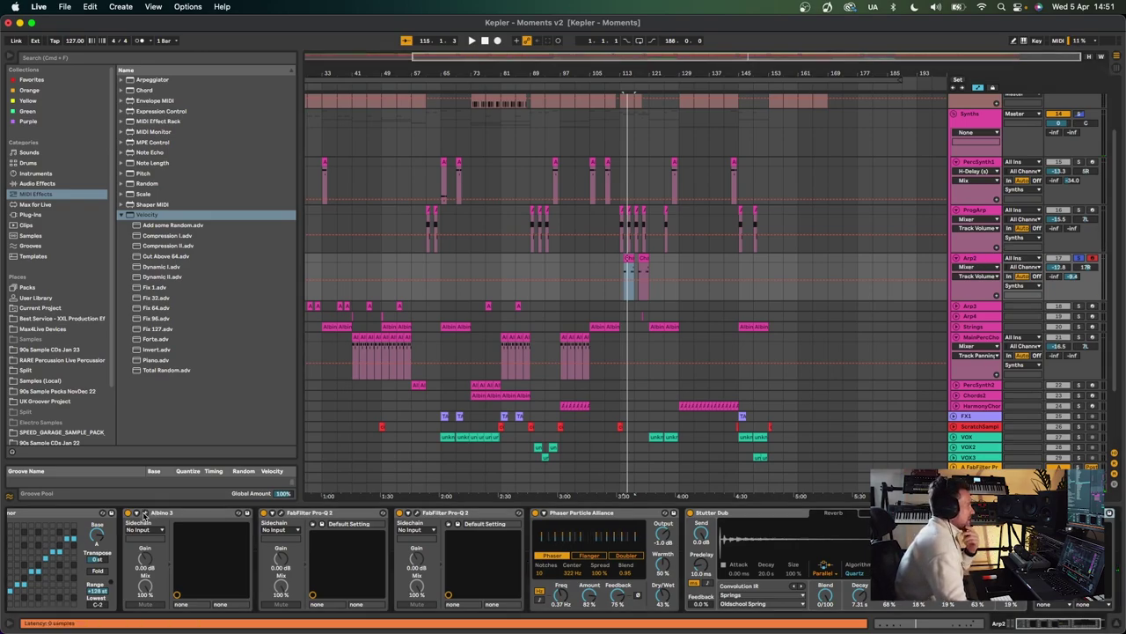
pyautogui.hscroll(3, 521, 588)
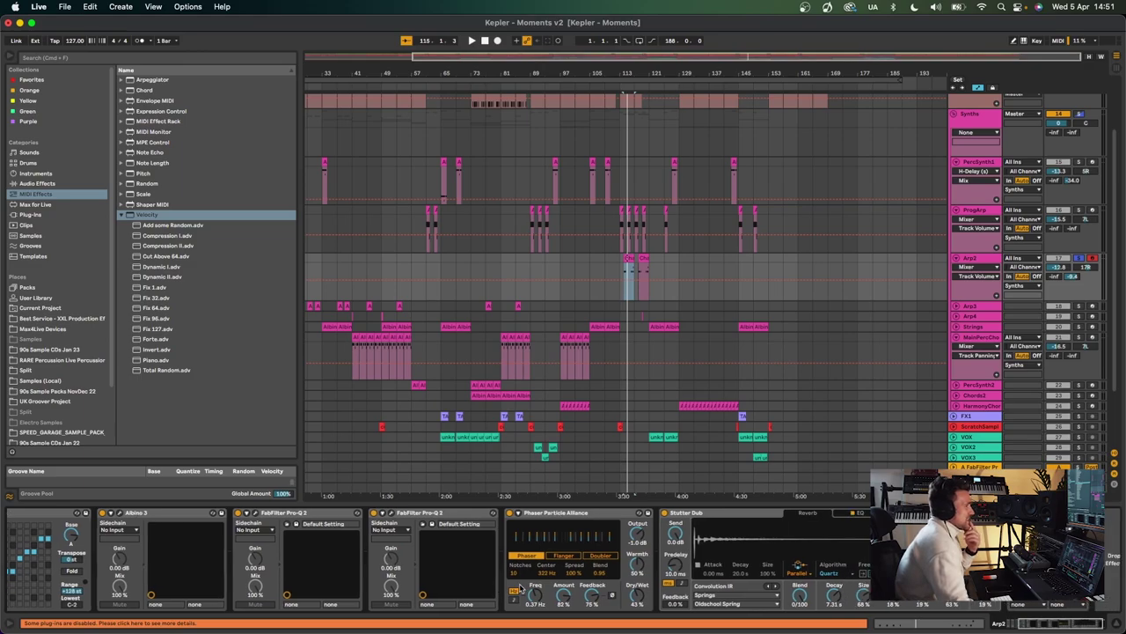
pyautogui.hscroll(-10, 520, 589)
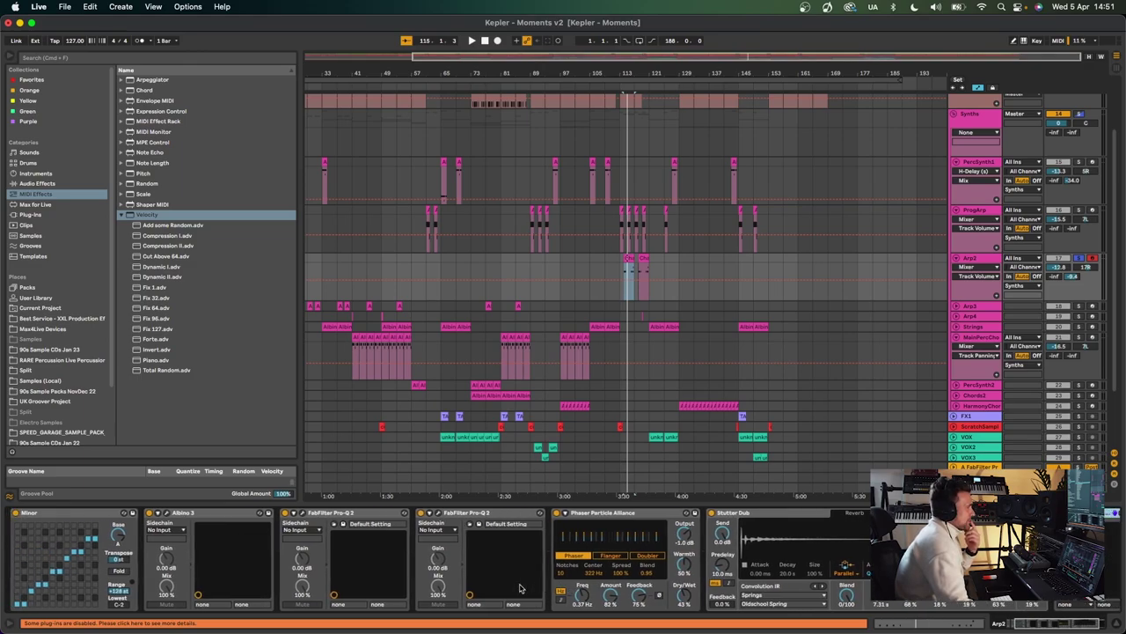
pyautogui.hscroll(-3, 520, 590)
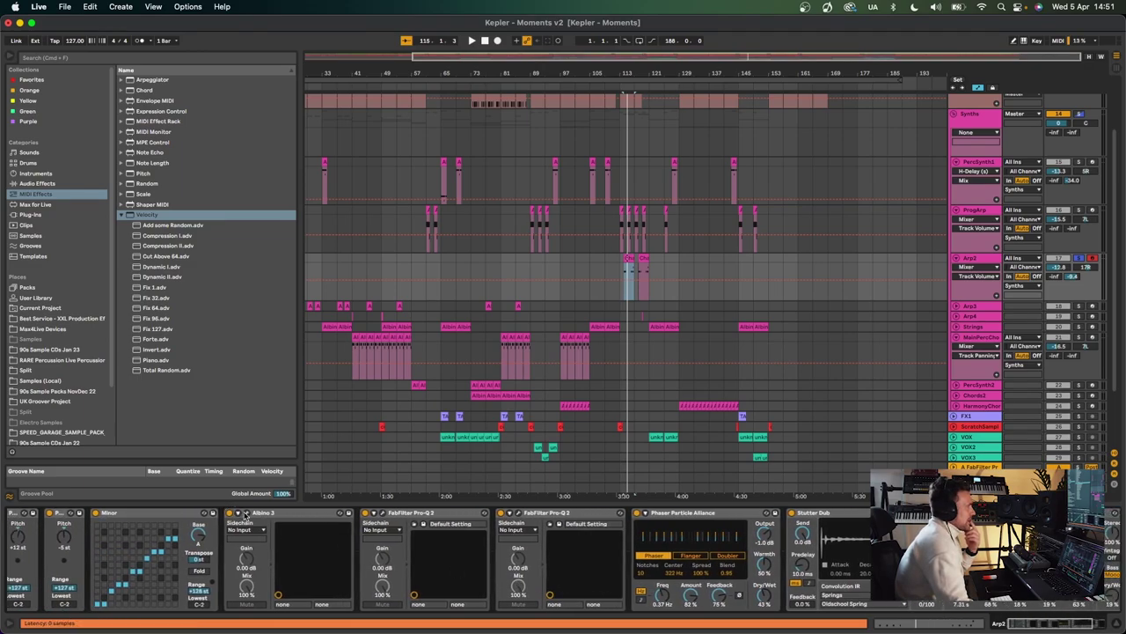
pyautogui.hscroll(-2, 252, 517)
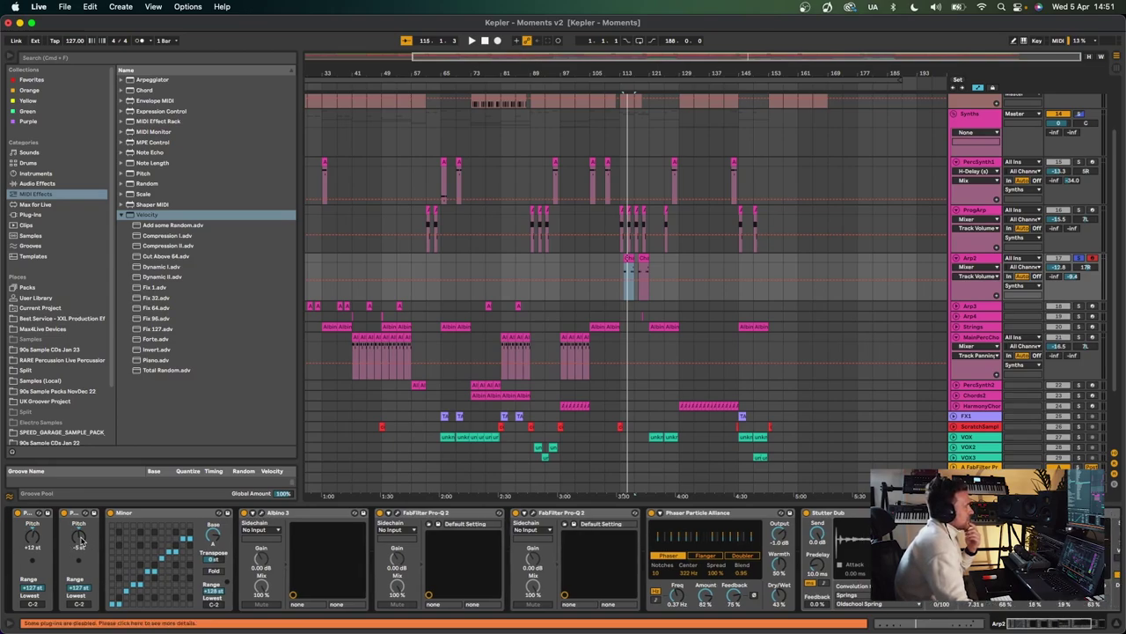
# Step: Open the MIDI notes of Arp2's first clip and play it soloed from bar 114
pyautogui.doubleClick(627, 257)
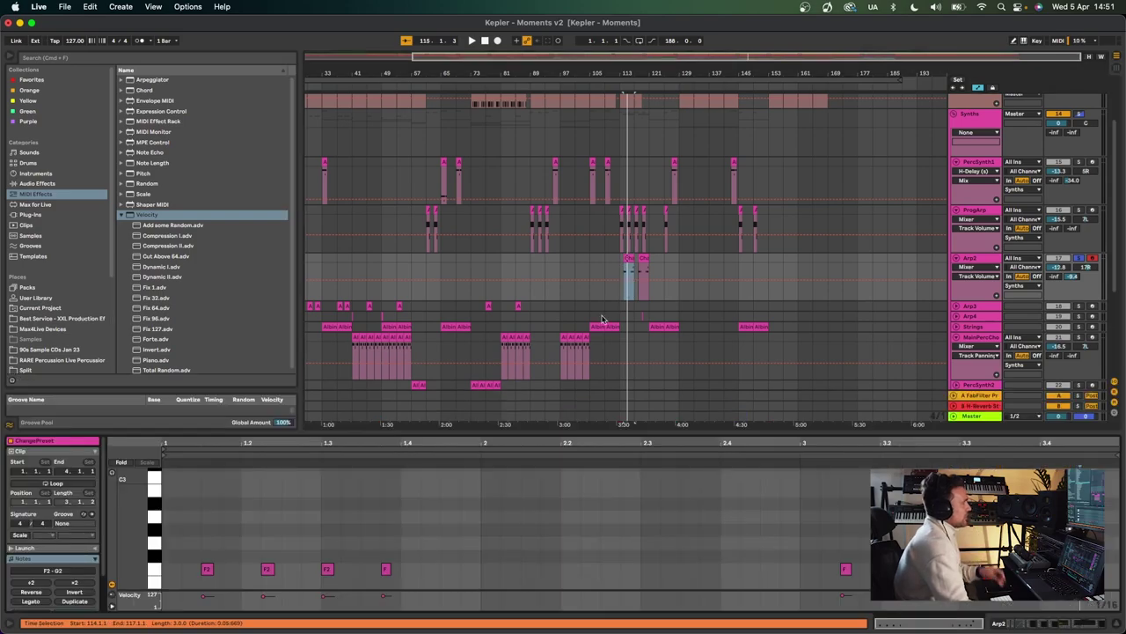
pyautogui.press('space')
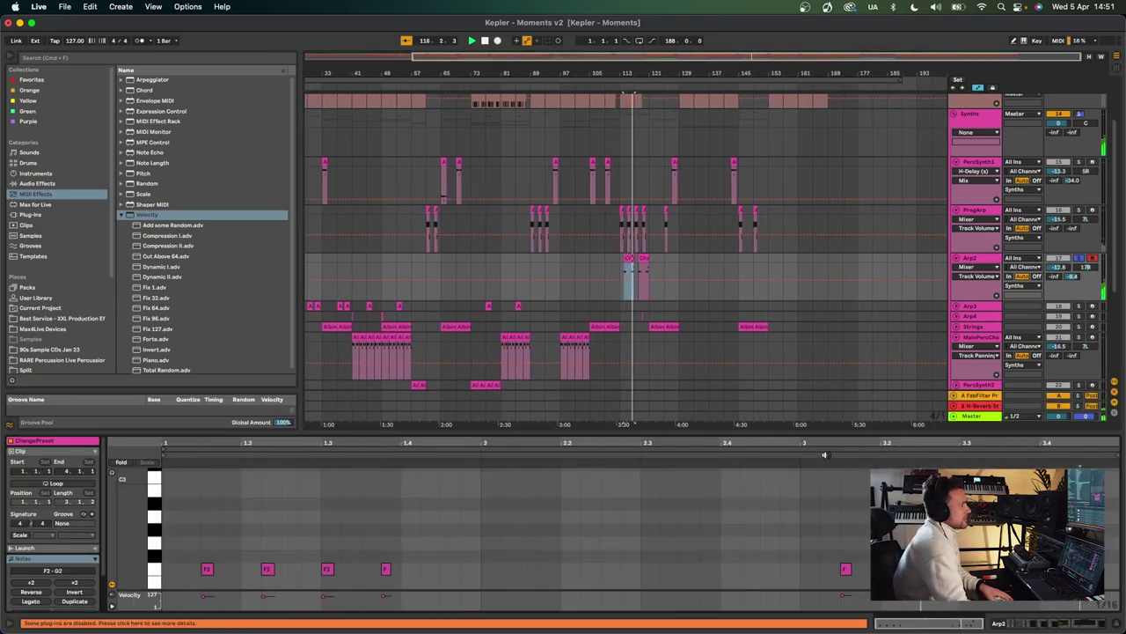
pyautogui.press('space')
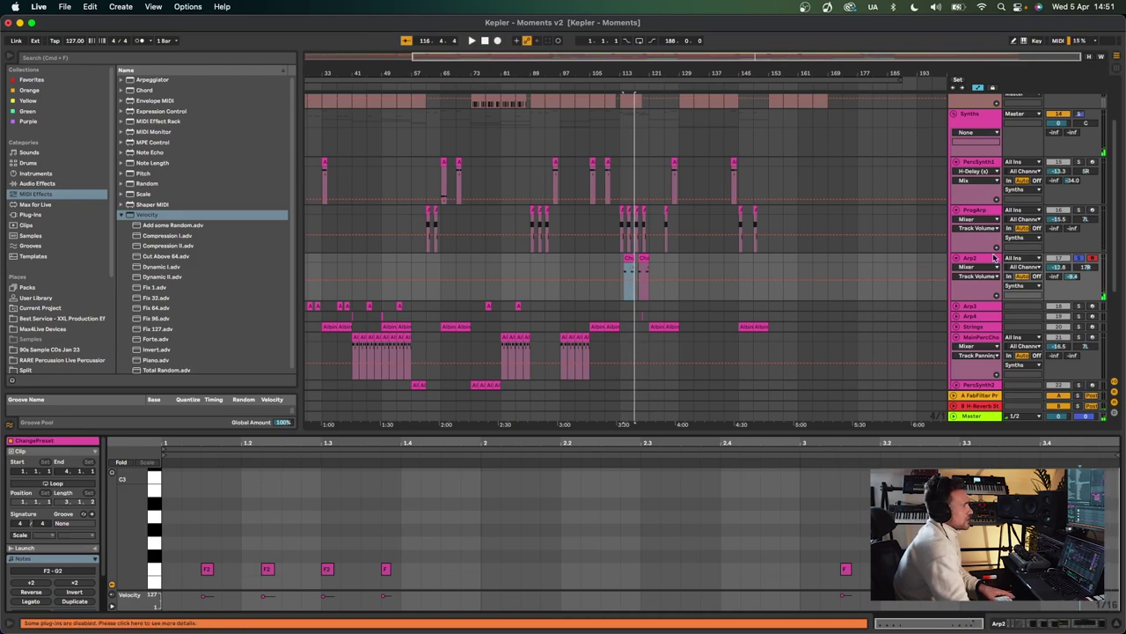
# Step: Return to Arp2's device chain, view the Albino 3 synth's preset, and replay the clip from bar 114
pyautogui.doubleClick(989, 255)
pyautogui.hscroll(3, 758, 550)
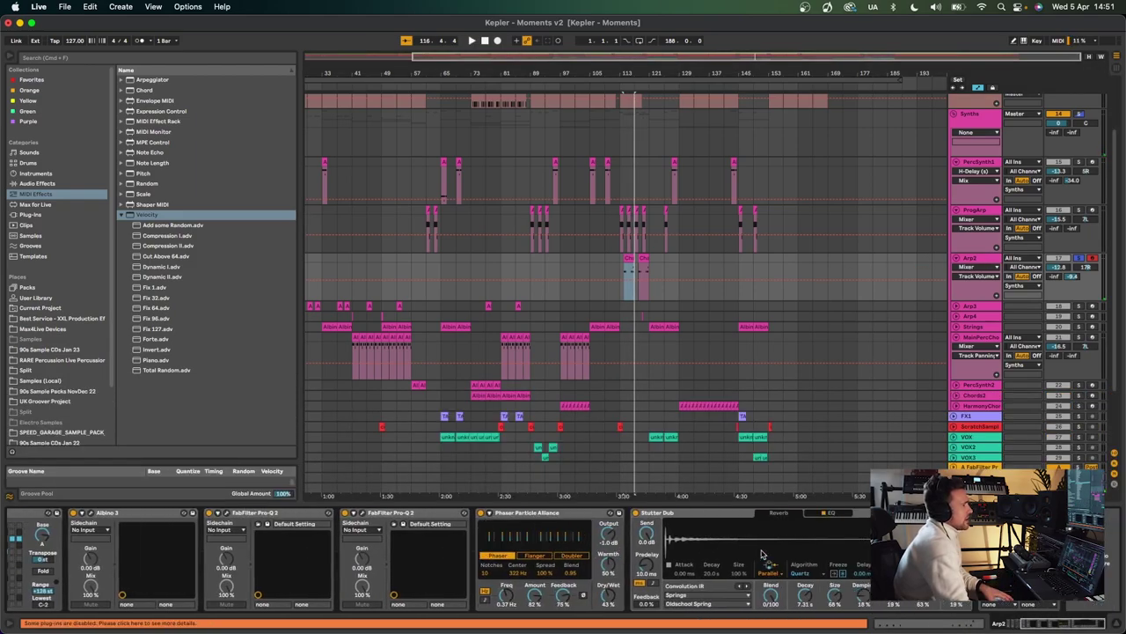
pyautogui.hscroll(-3, 762, 551)
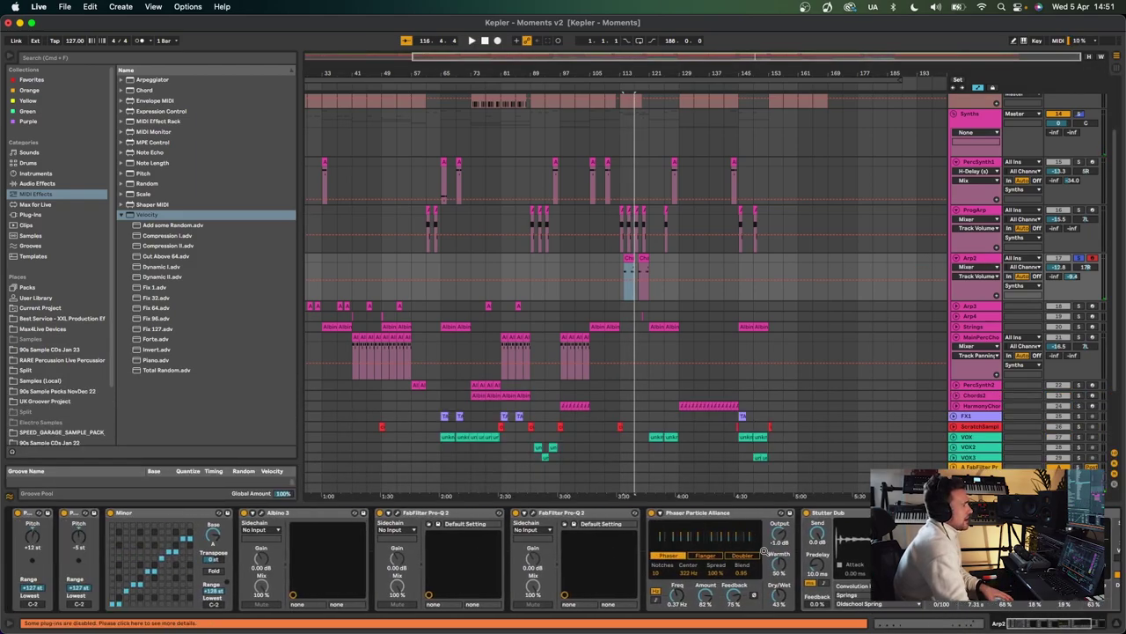
pyautogui.click(260, 513)
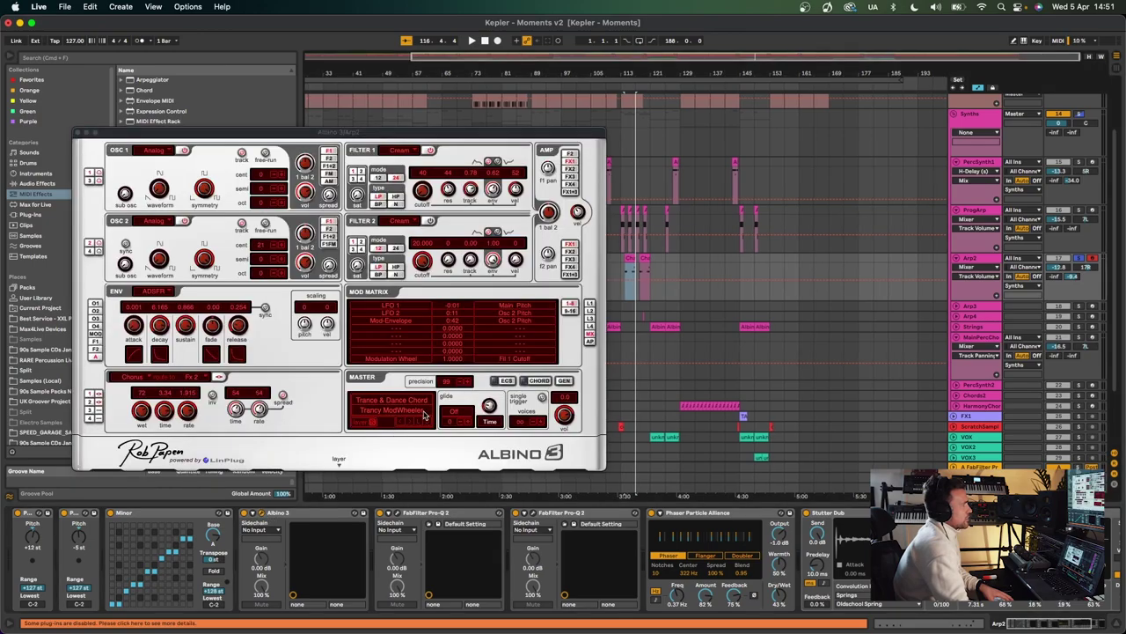
pyautogui.click(77, 133)
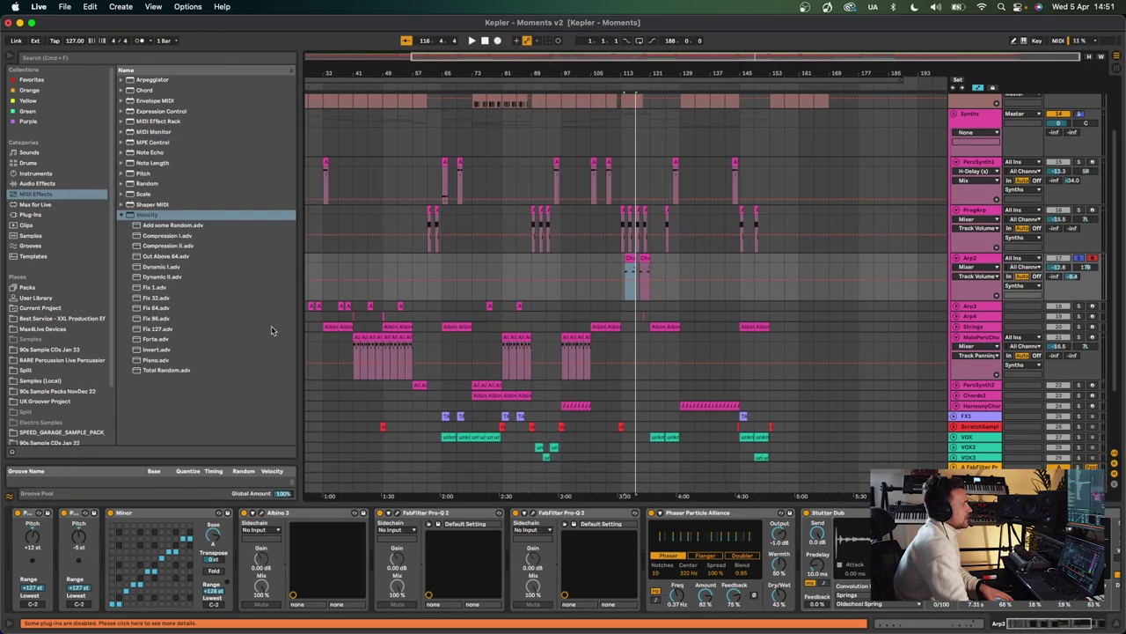
pyautogui.press('space')
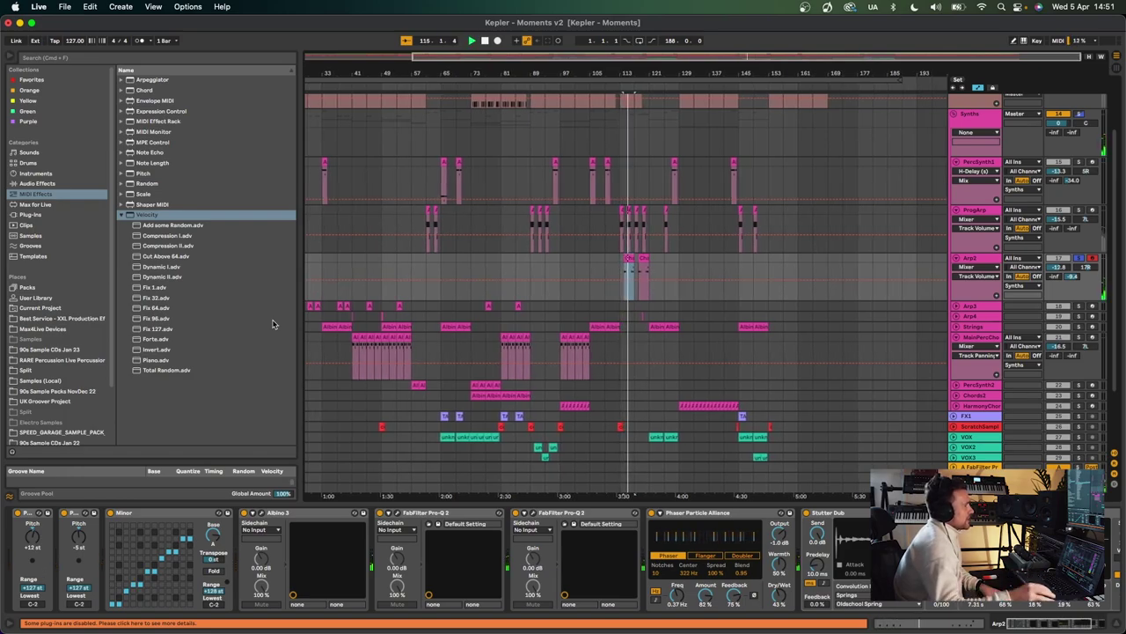
# Step: Select Arp2's Phaser Particle Alliance and inspect the curves of both FabFilter Pro-Q 2 equalizers
pyautogui.click(678, 519)
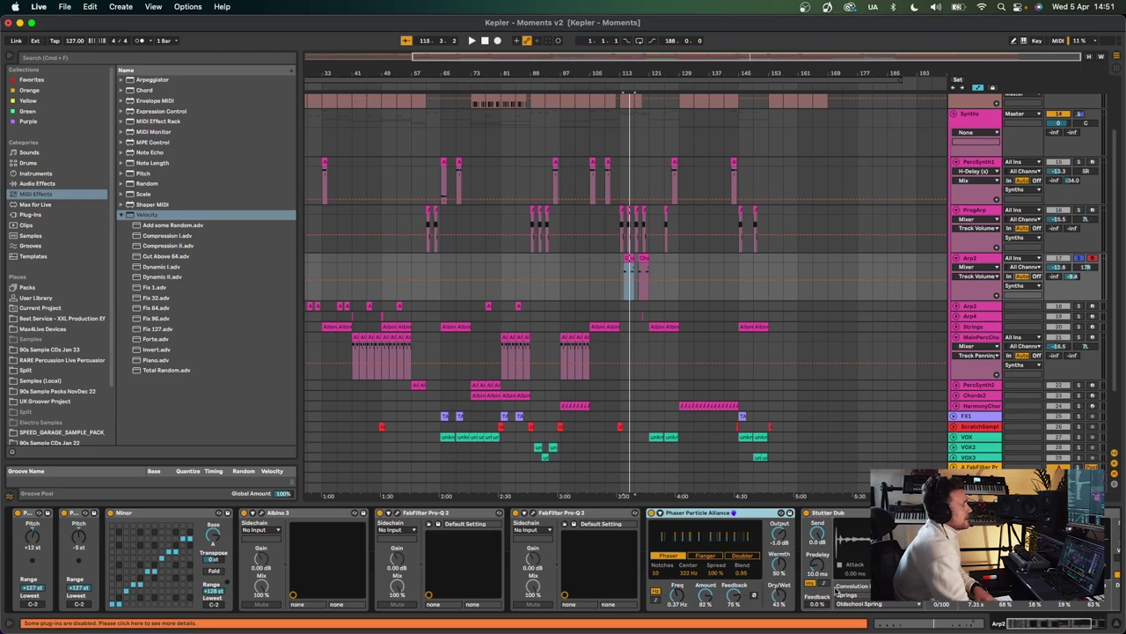
pyautogui.click(533, 514)
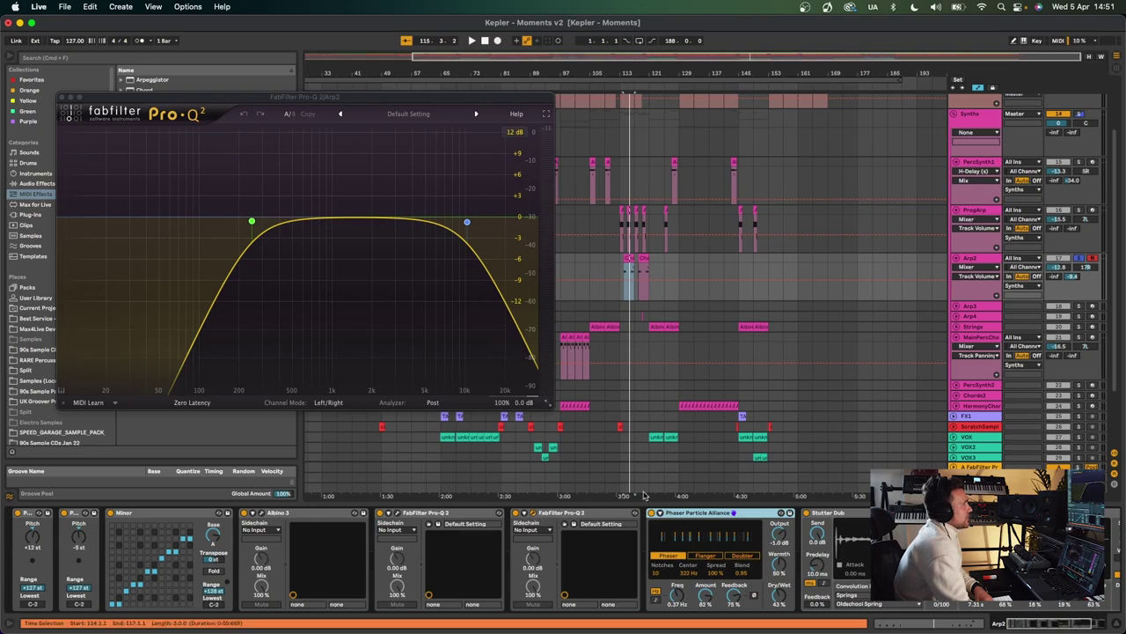
pyautogui.click(396, 514)
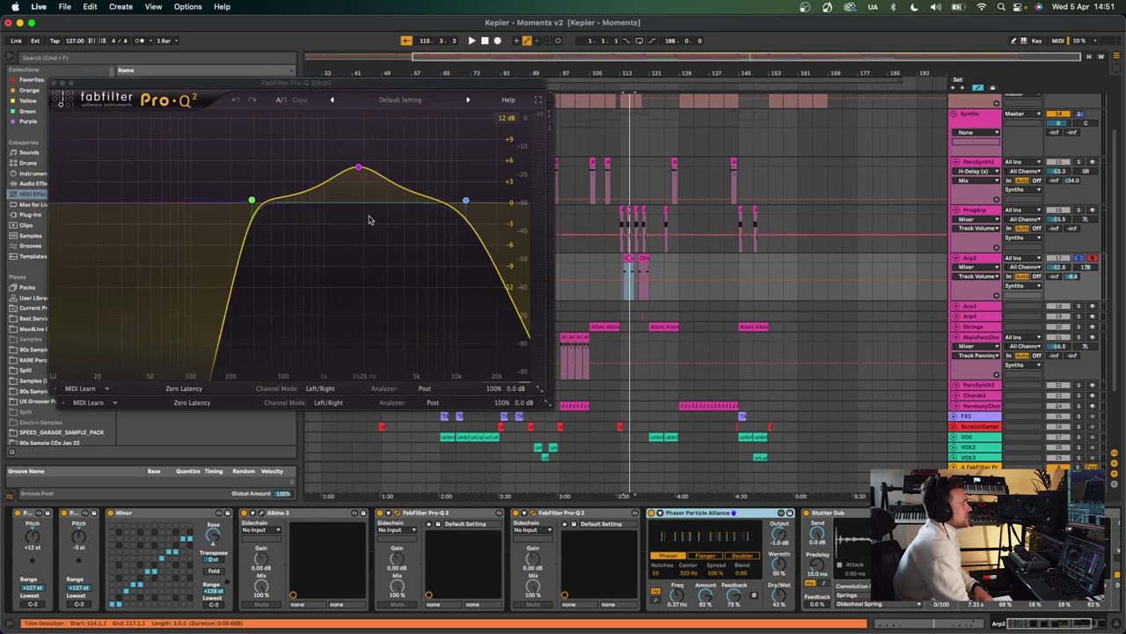
pyautogui.click(55, 83)
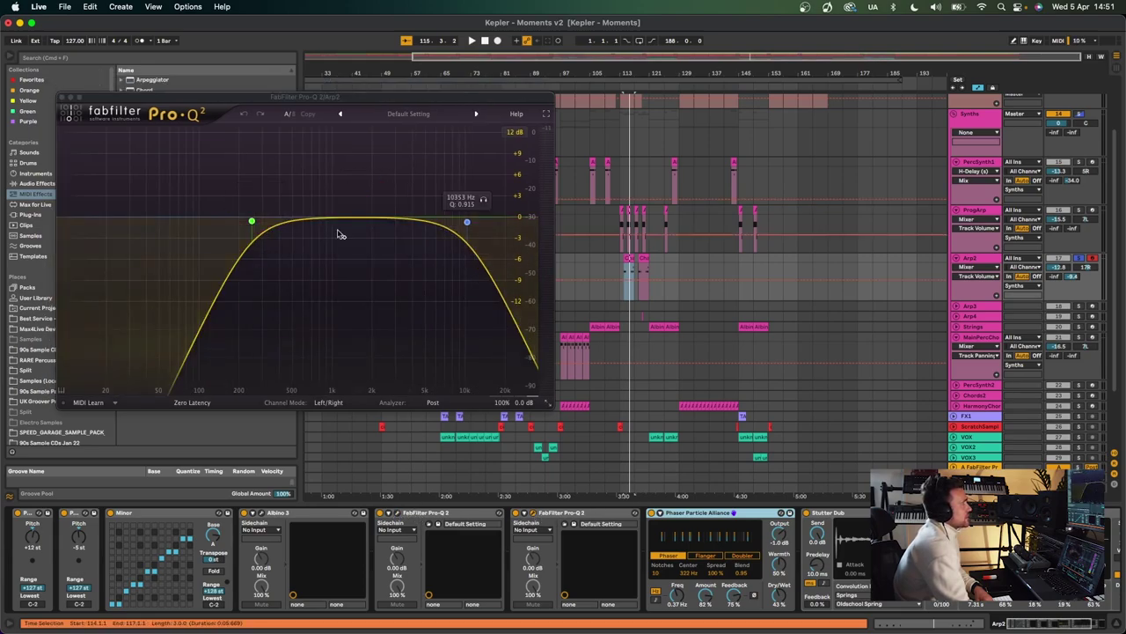
pyautogui.click(76, 101)
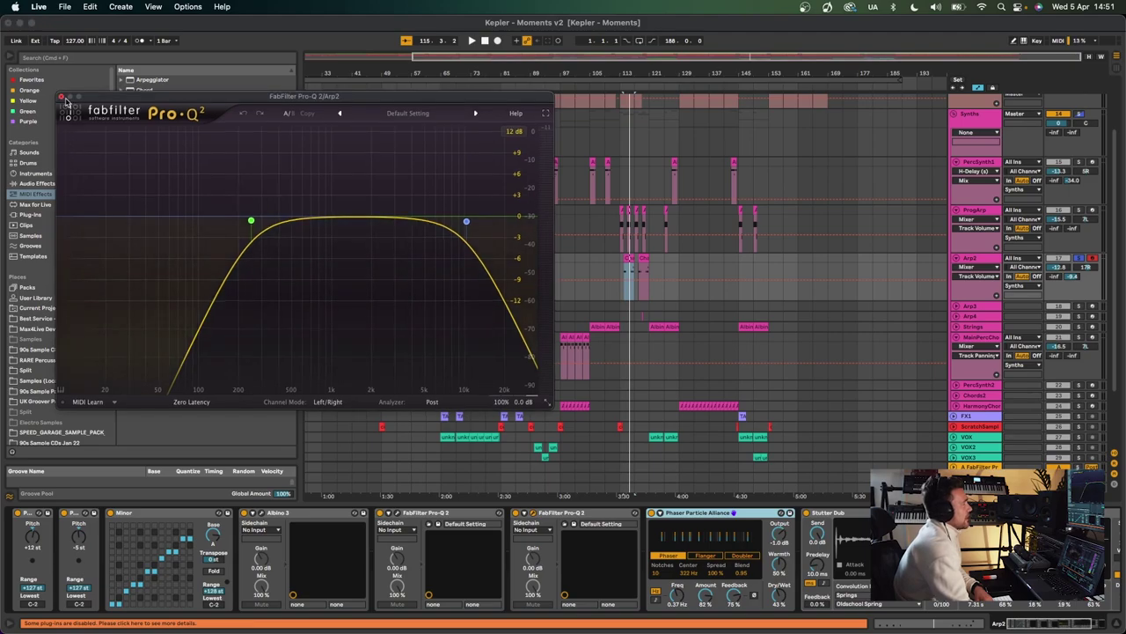
pyautogui.click(61, 97)
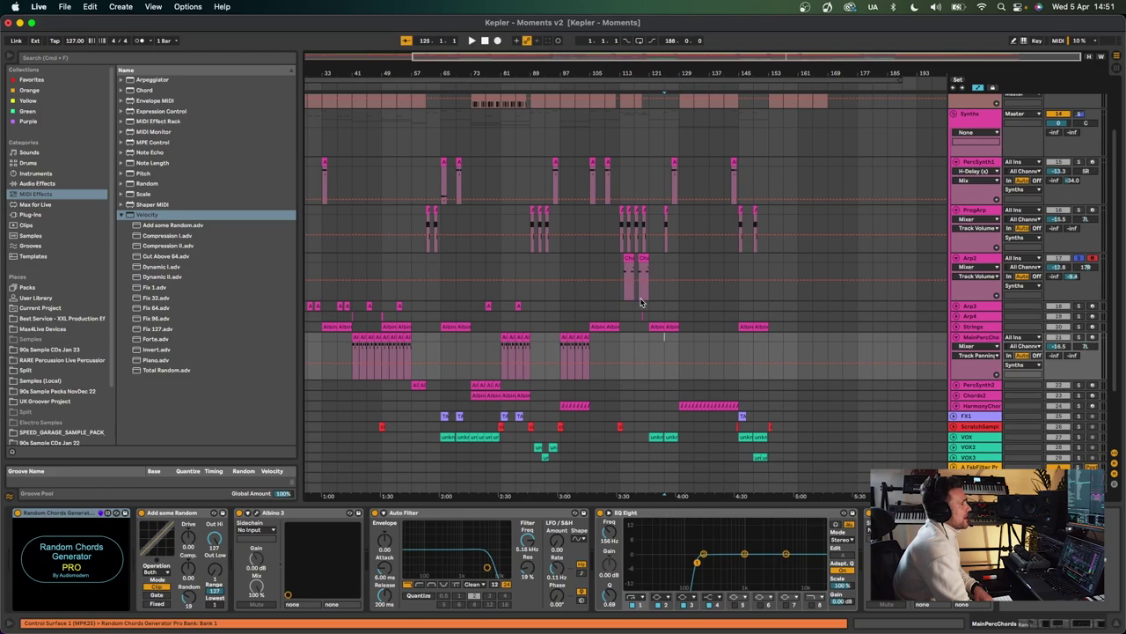
# Step: Reselect the Arp2 track to bring back its device chain
pyautogui.scroll(-2, 660, 370)
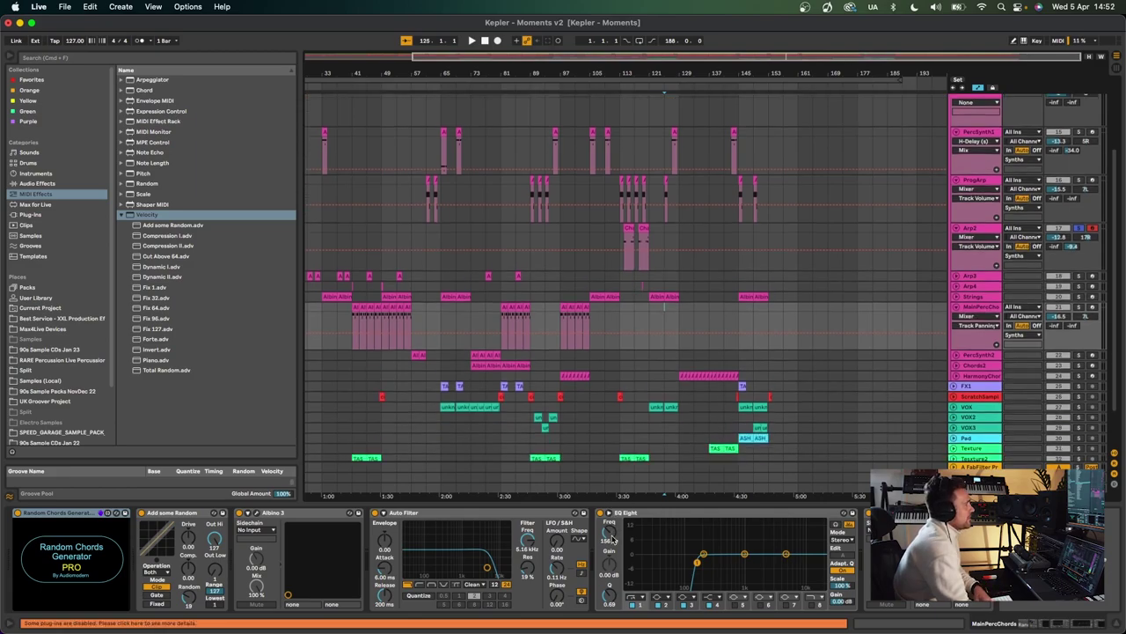
pyautogui.click(980, 227)
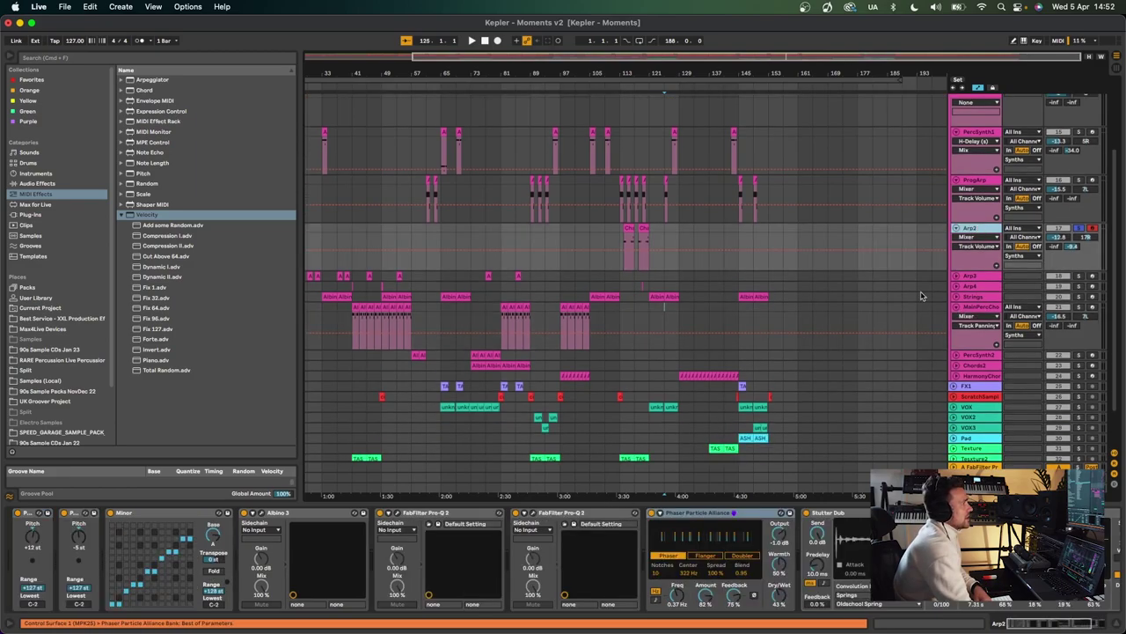
# Step: Select Arp2's Stutter Dub reverb, then view the settings of its H-Delay plug-in and close it
pyautogui.hscroll(4, 780, 521)
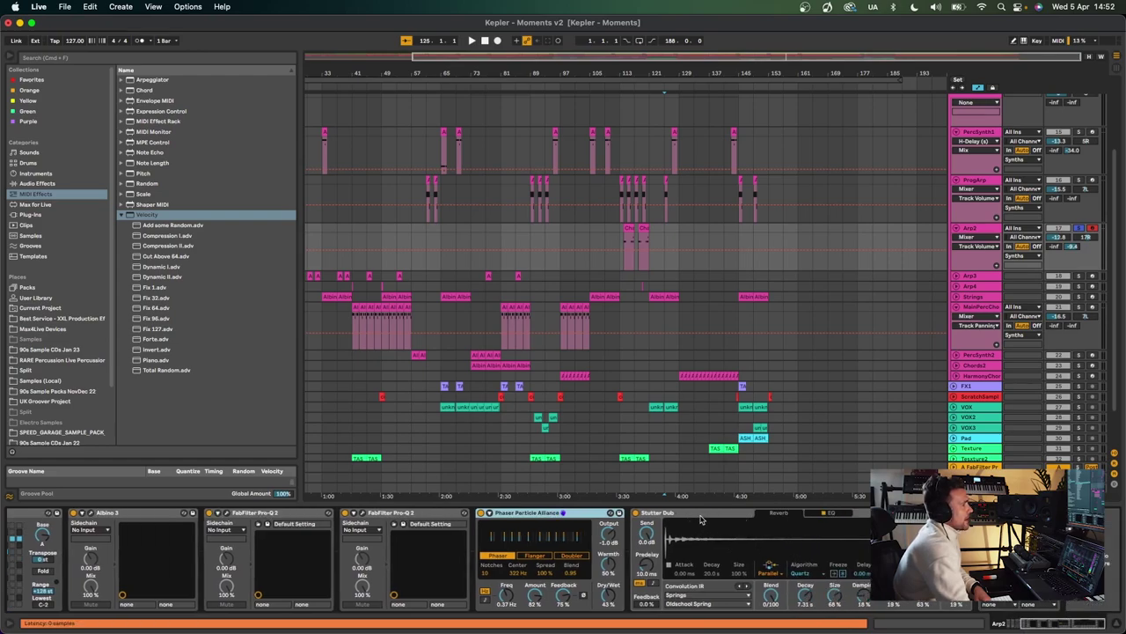
pyautogui.click(702, 518)
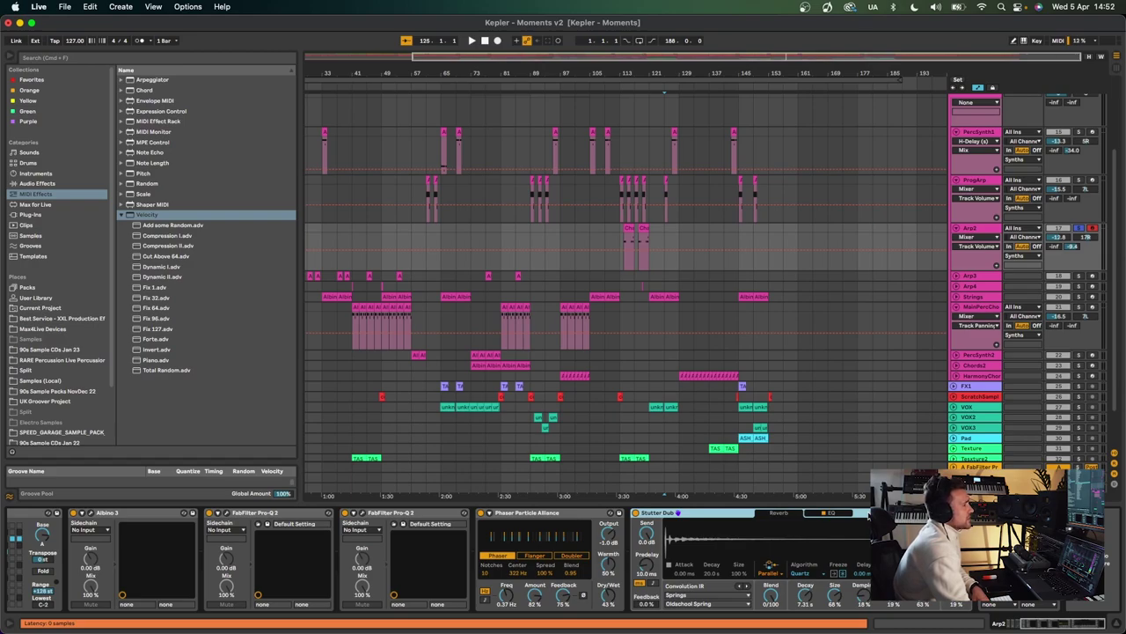
pyautogui.press('super+alt+p')
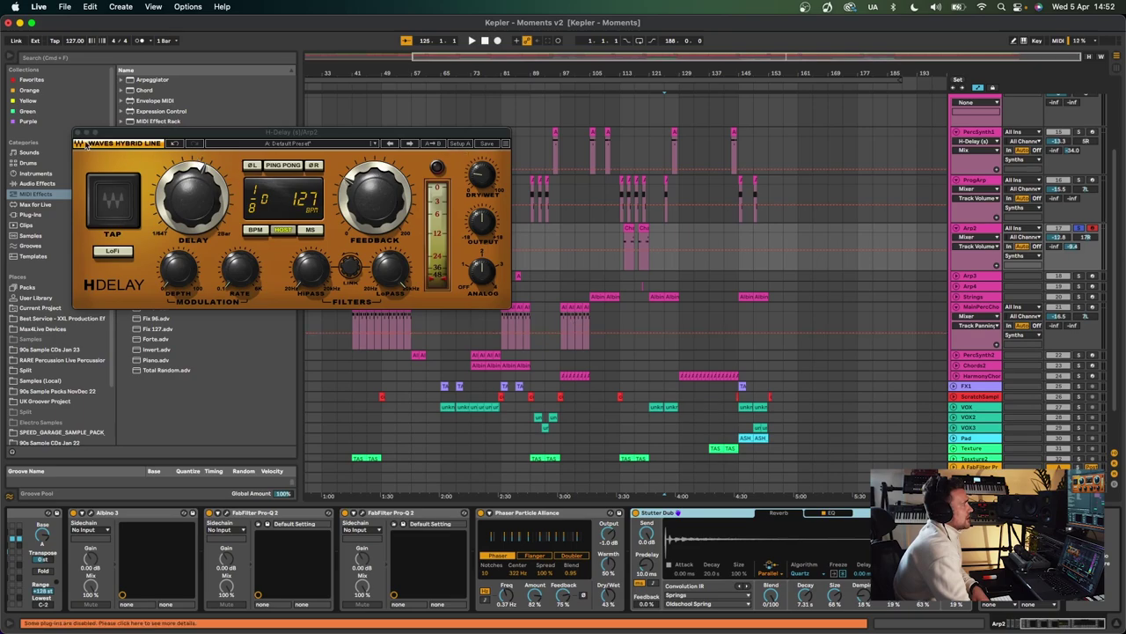
pyautogui.click(77, 133)
# Step: Play the Arp3 track soloed from its first clip at bar 29, stopping after the second clip
pyautogui.hscroll(-5, 616, 255)
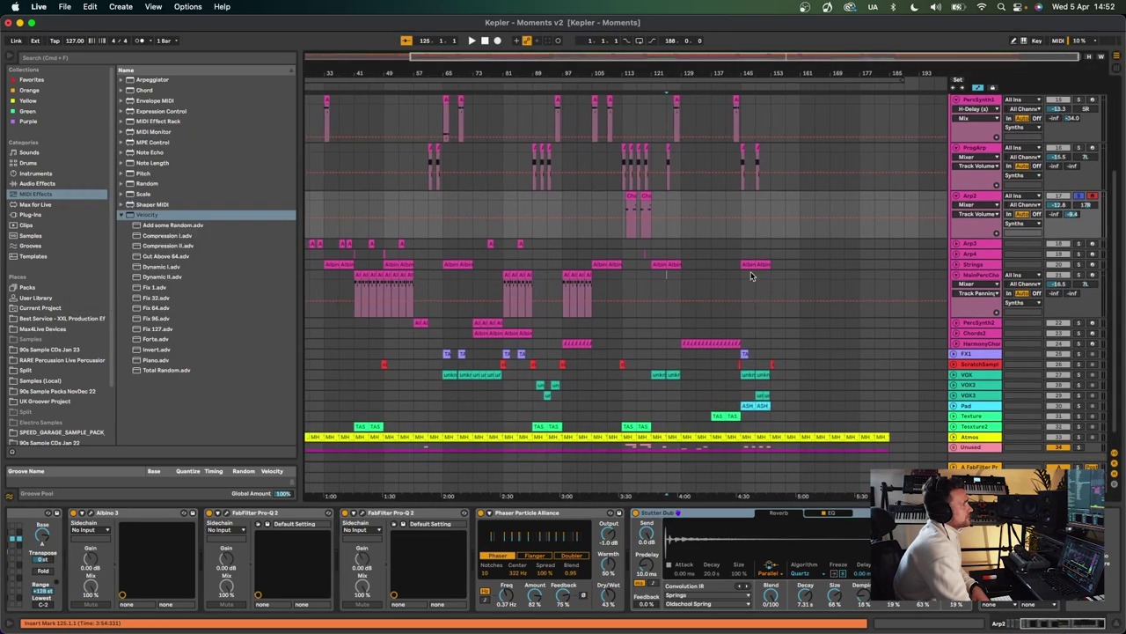
pyautogui.click(410, 244)
pyautogui.press('space')
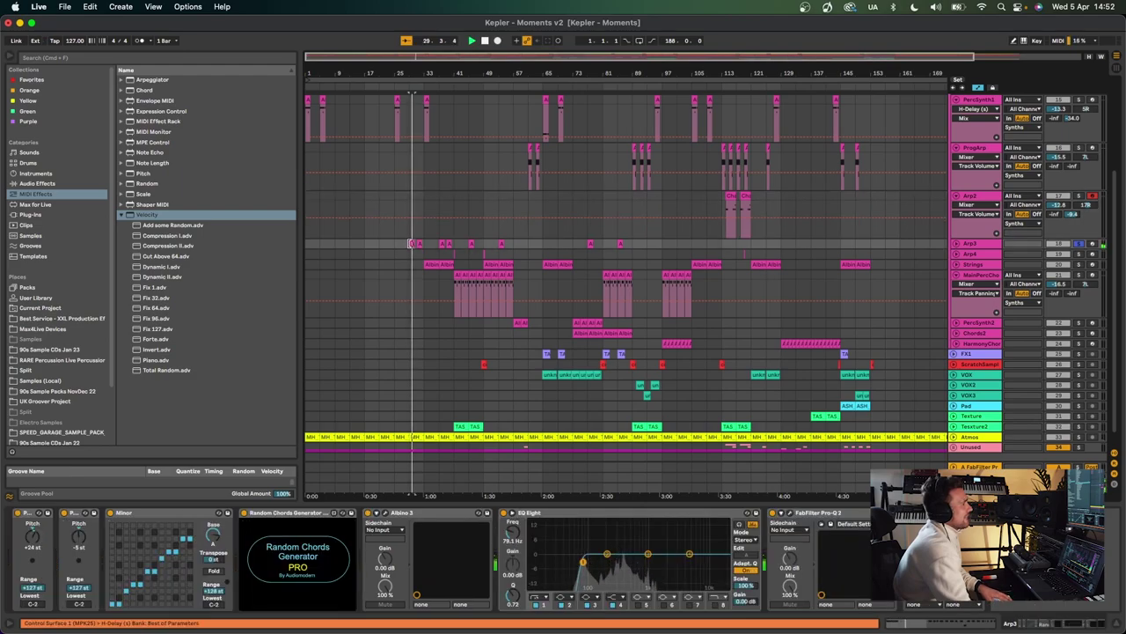
pyautogui.click(415, 245)
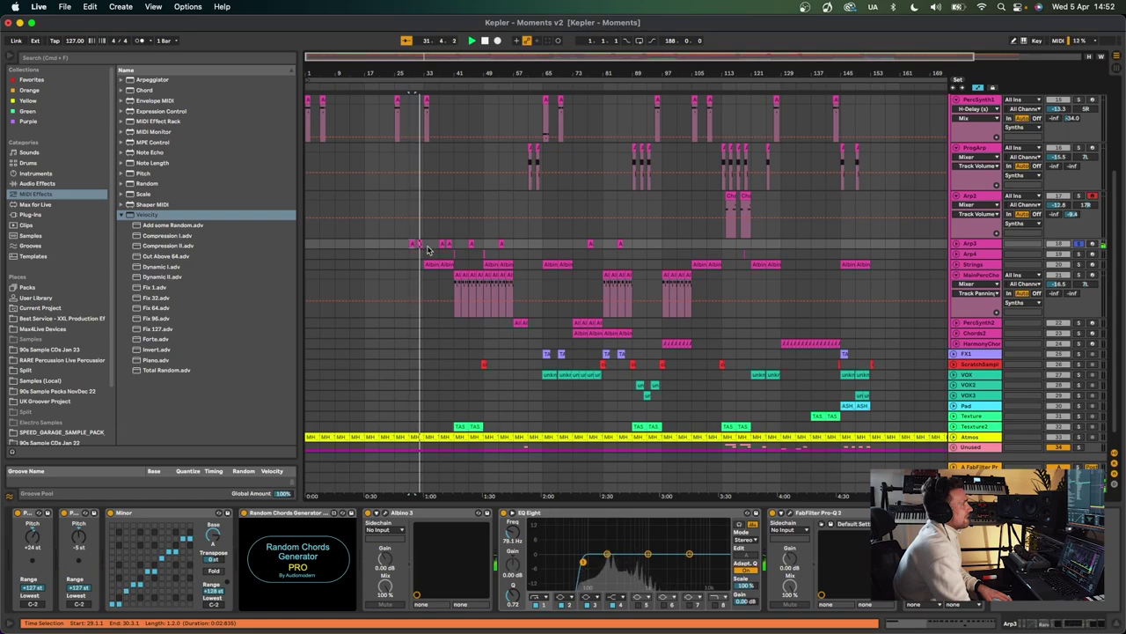
pyautogui.press('space')
# Step: Examine the H-Delay plug-in on Arp3, including its LoFi and Analog controls, and close it
pyautogui.press('super+alt+p')
pyautogui.click(218, 365)
pyautogui.moveTo(218, 364); pyautogui.dragTo(287, 197)
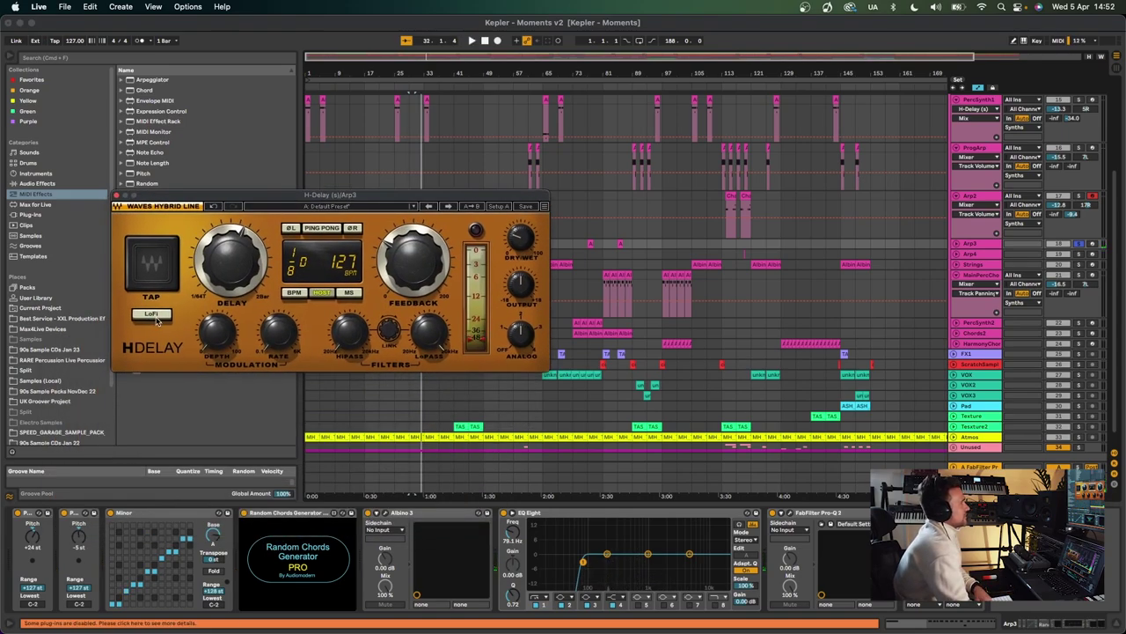
pyautogui.moveTo(520, 329); pyautogui.dragTo(520, 347)
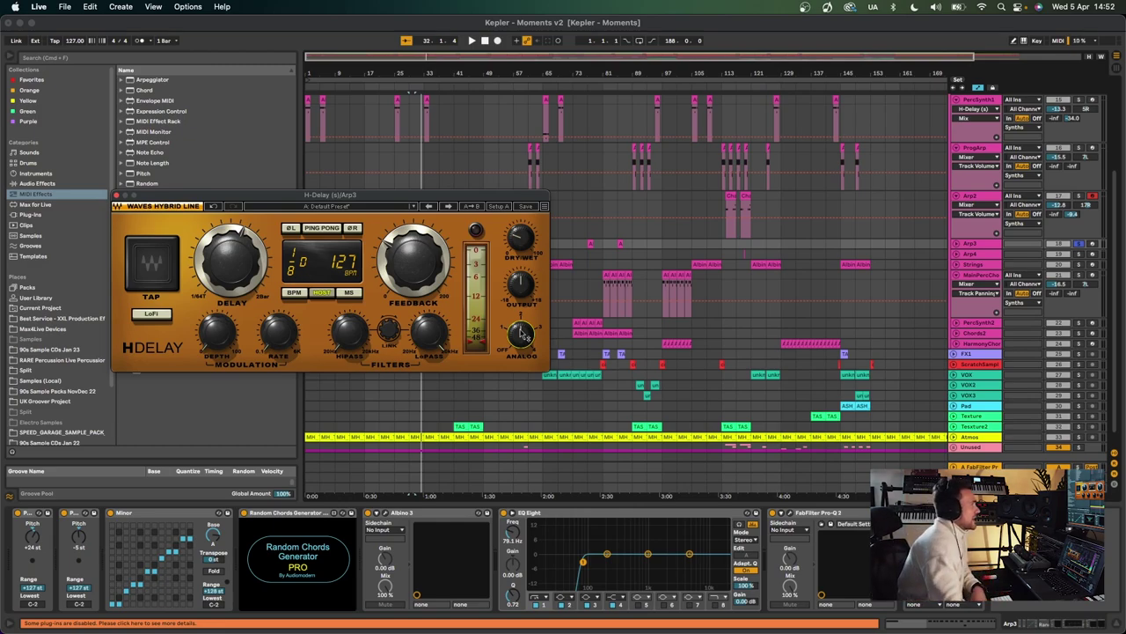
pyautogui.click(115, 198)
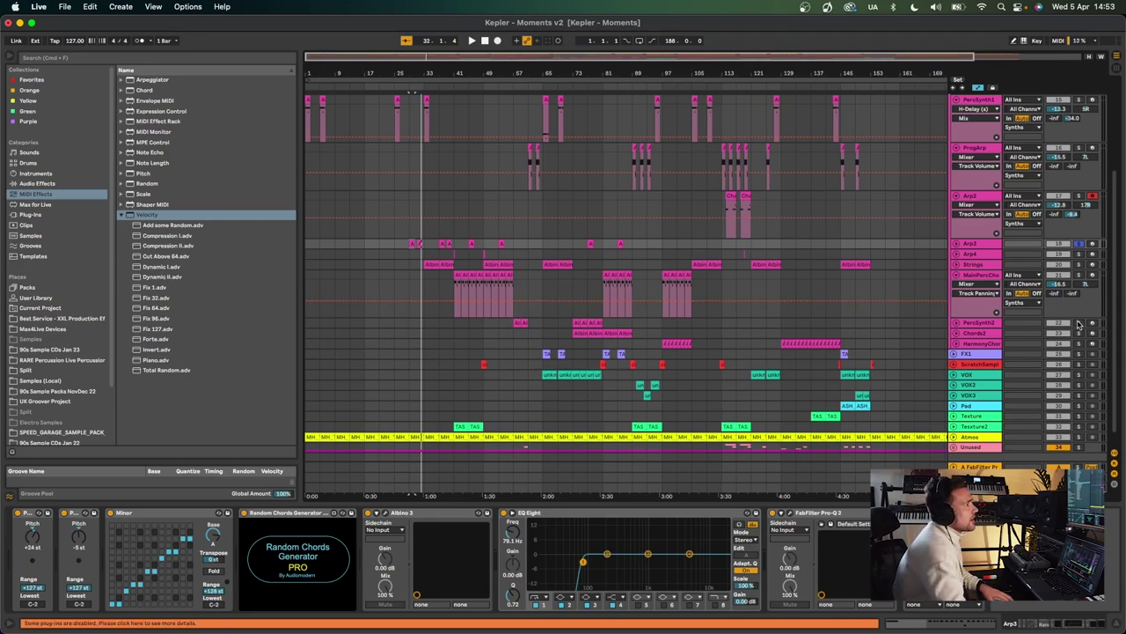
# Step: Play the Arp4 track soloed from bar 41 and view its Albino 3 synth's preset during playback
pyautogui.click(456, 258)
pyautogui.press('space')
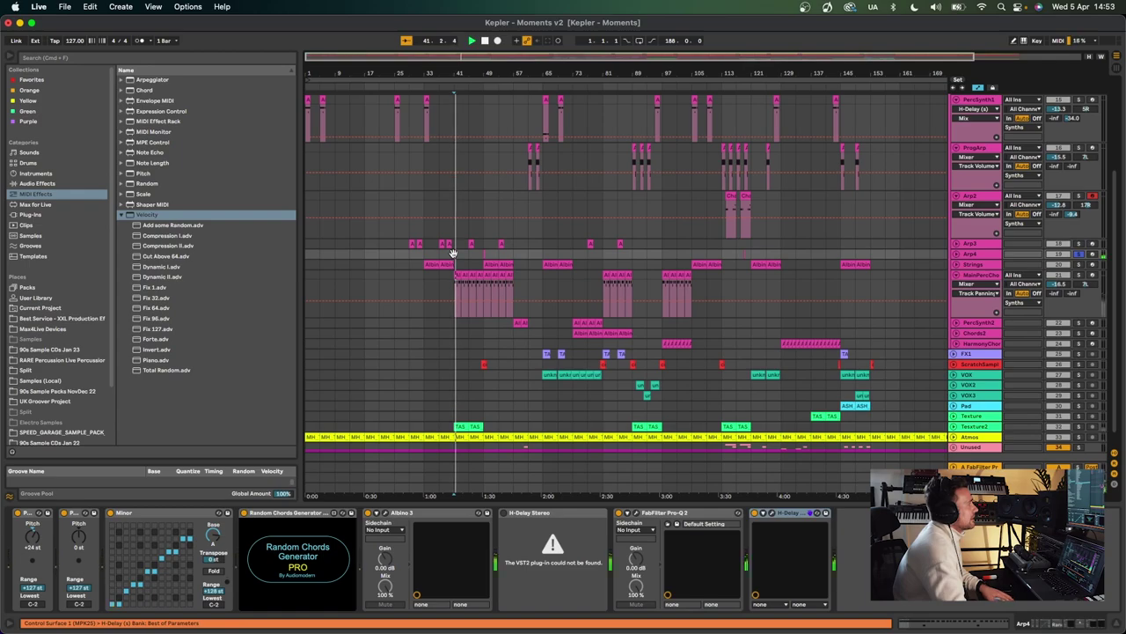
pyautogui.click(384, 512)
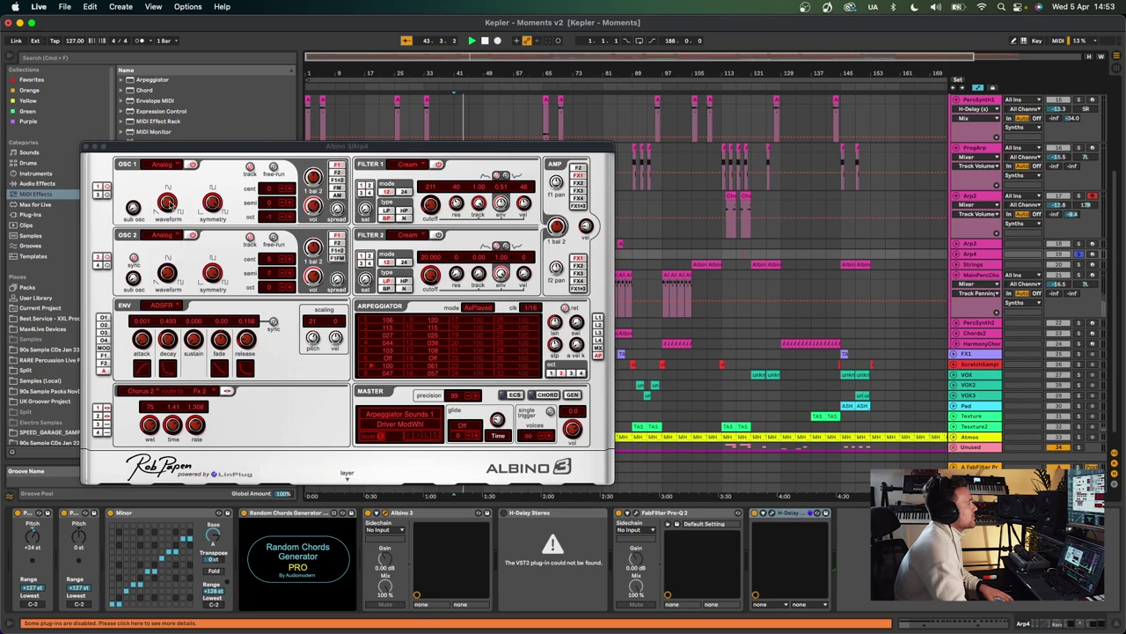
pyautogui.click(85, 147)
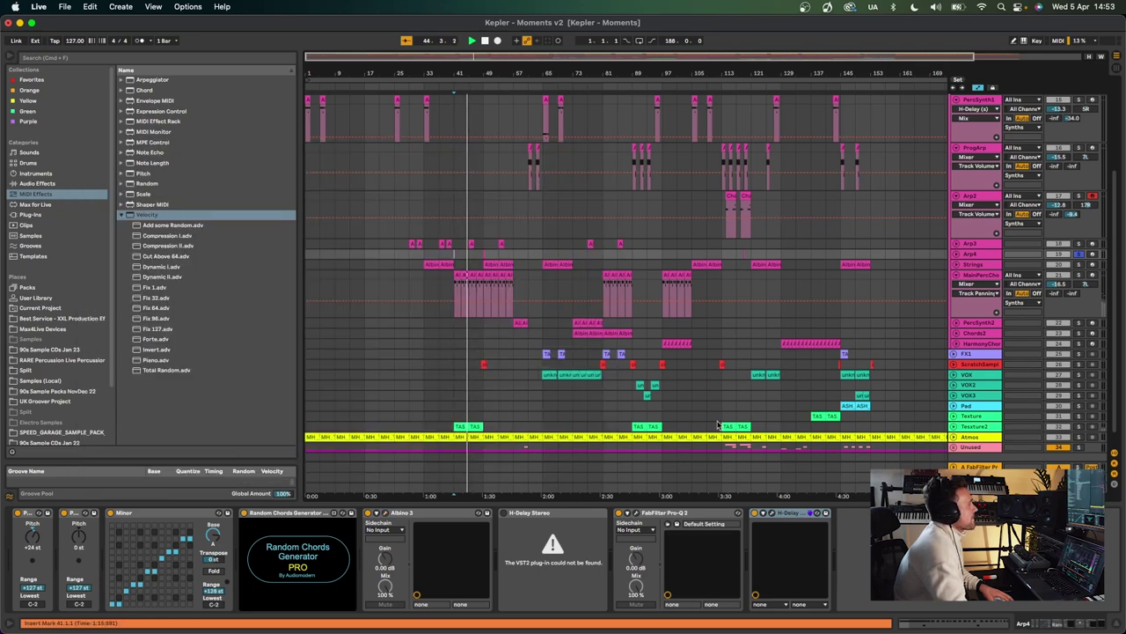
# Step: Stop Arp4, solo the Strings track, play its clip from bar 49 and unfold the track
pyautogui.click(489, 263)
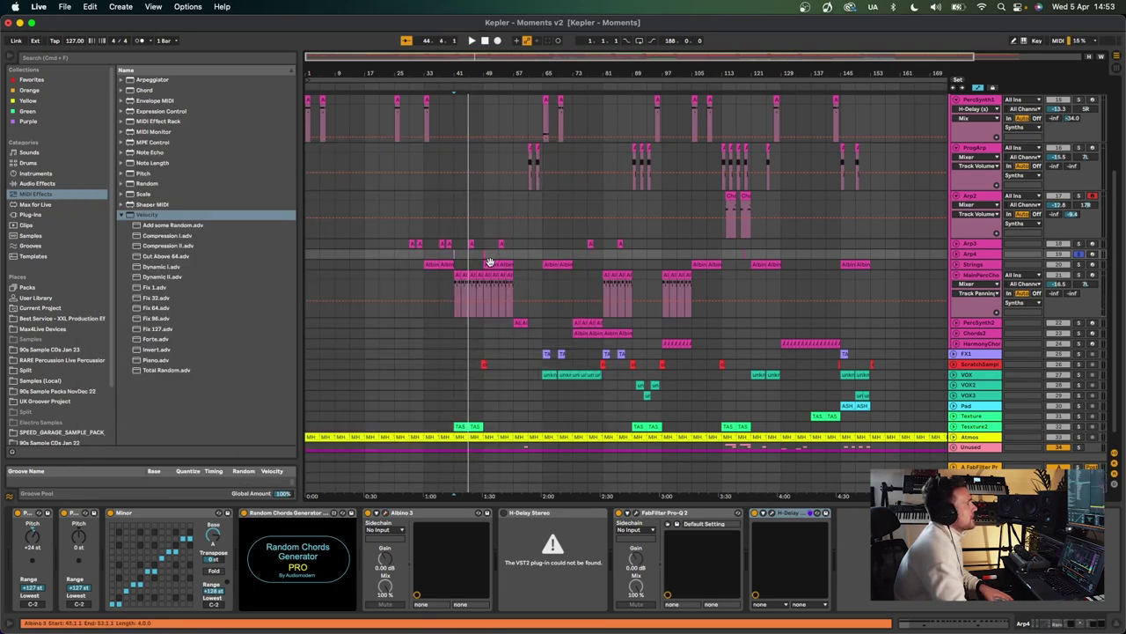
pyautogui.click(489, 263)
pyautogui.click(1078, 265)
pyautogui.press('space')
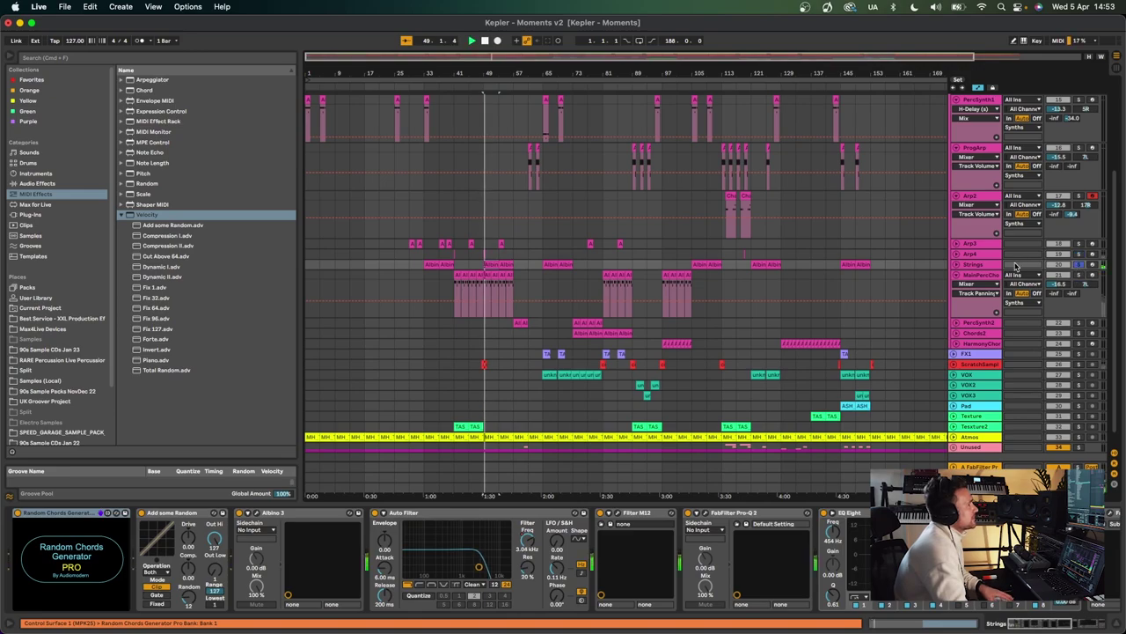
pyautogui.click(974, 264)
pyautogui.click(956, 264)
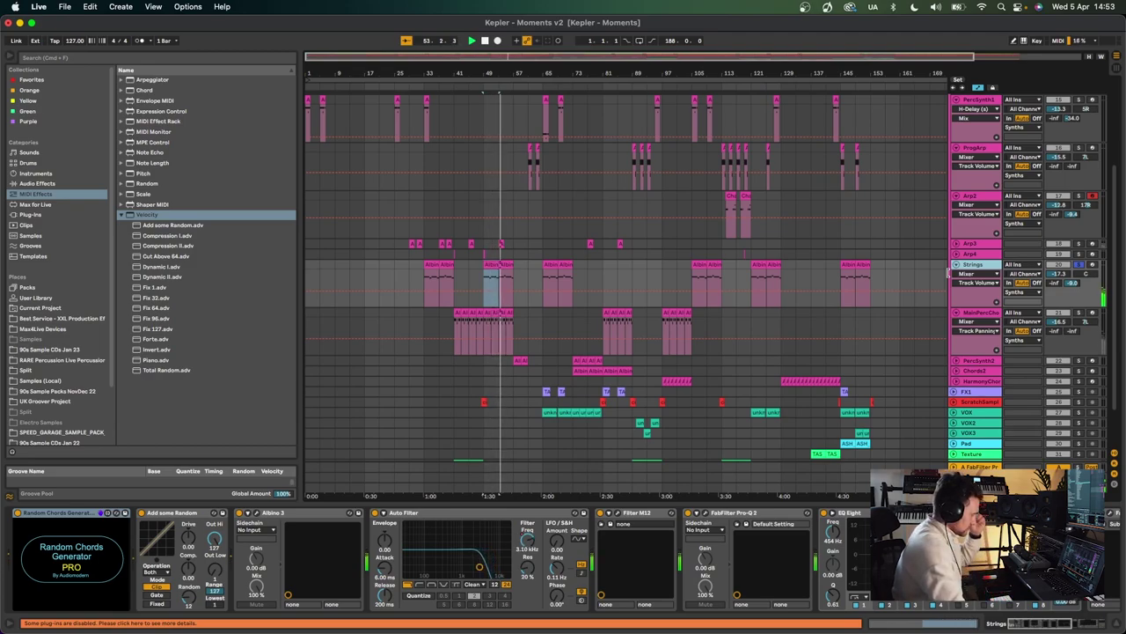
# Step: Look through the Strings track's whole device chain and view its Albino 3 synth's preset
pyautogui.hscroll(3, 563, 559)
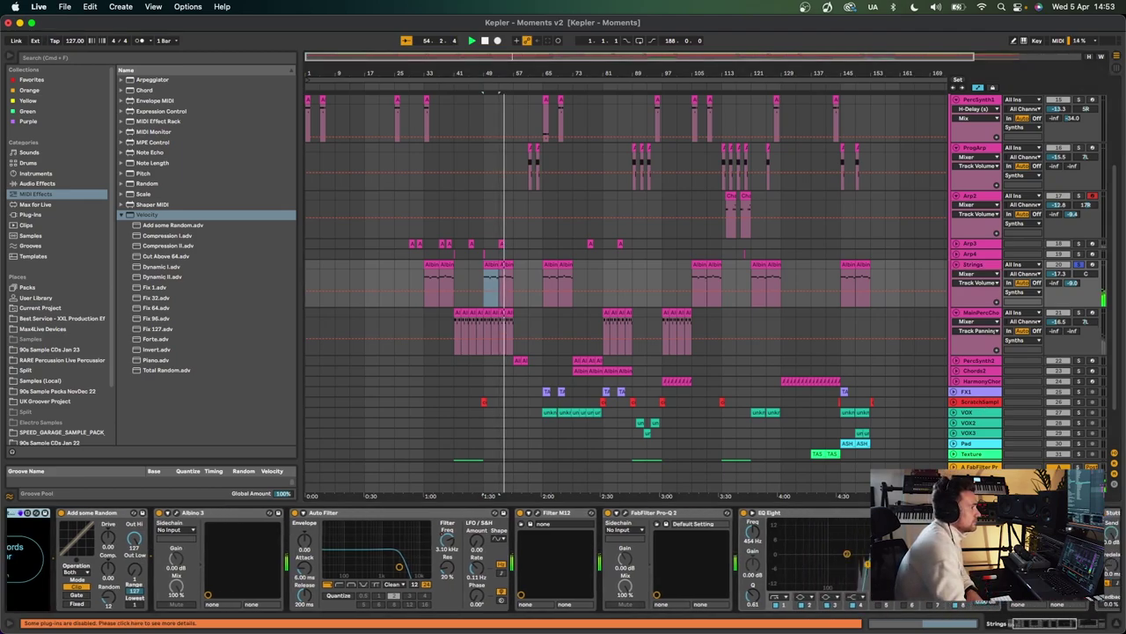
pyautogui.hscroll(6, 563, 559)
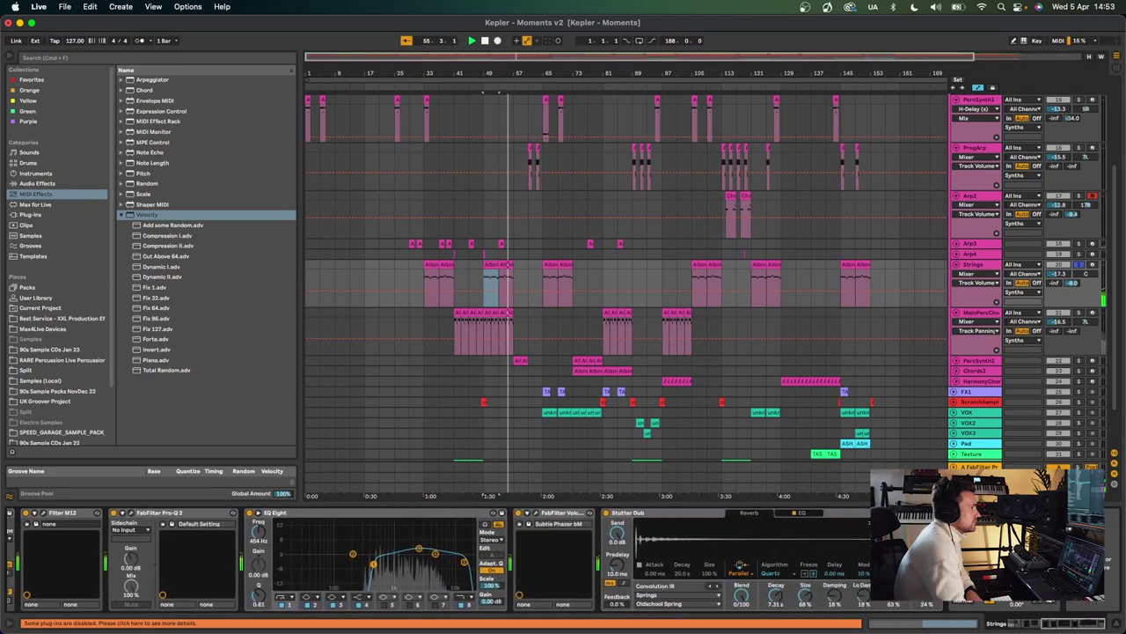
pyautogui.hscroll(-10, 440, 559)
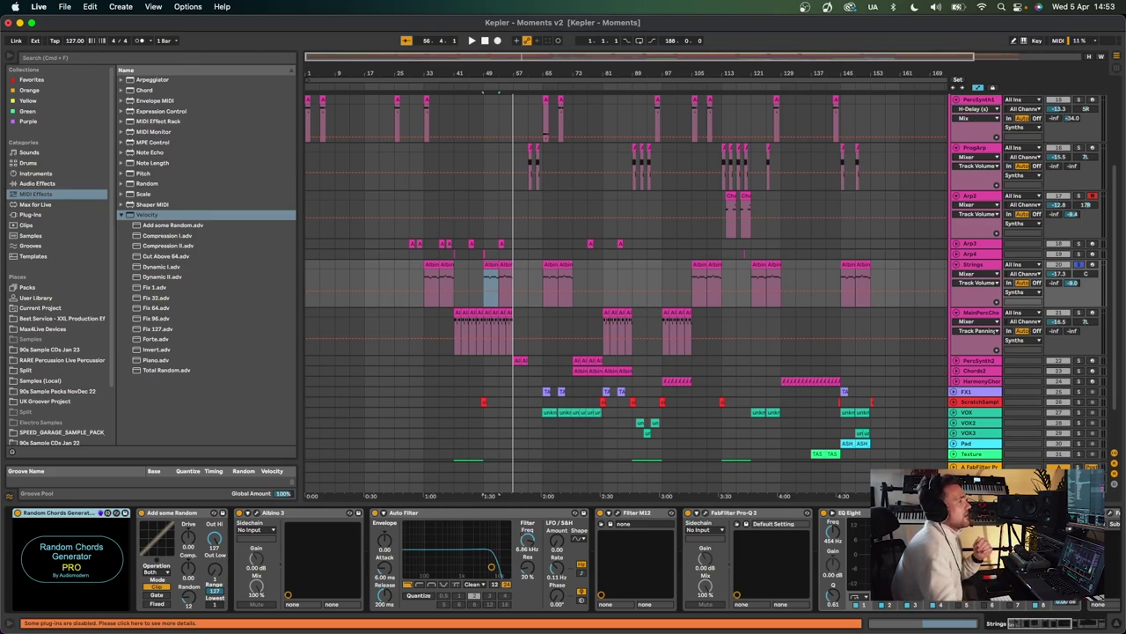
pyautogui.hscroll(10, 480, 570)
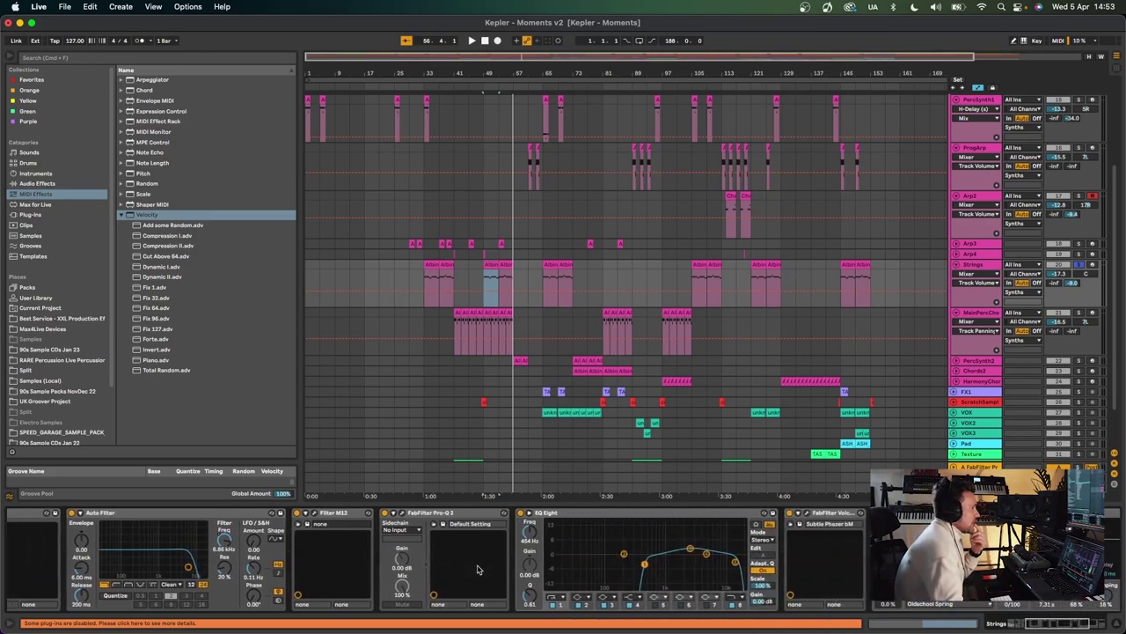
pyautogui.hscroll(-10, 479, 570)
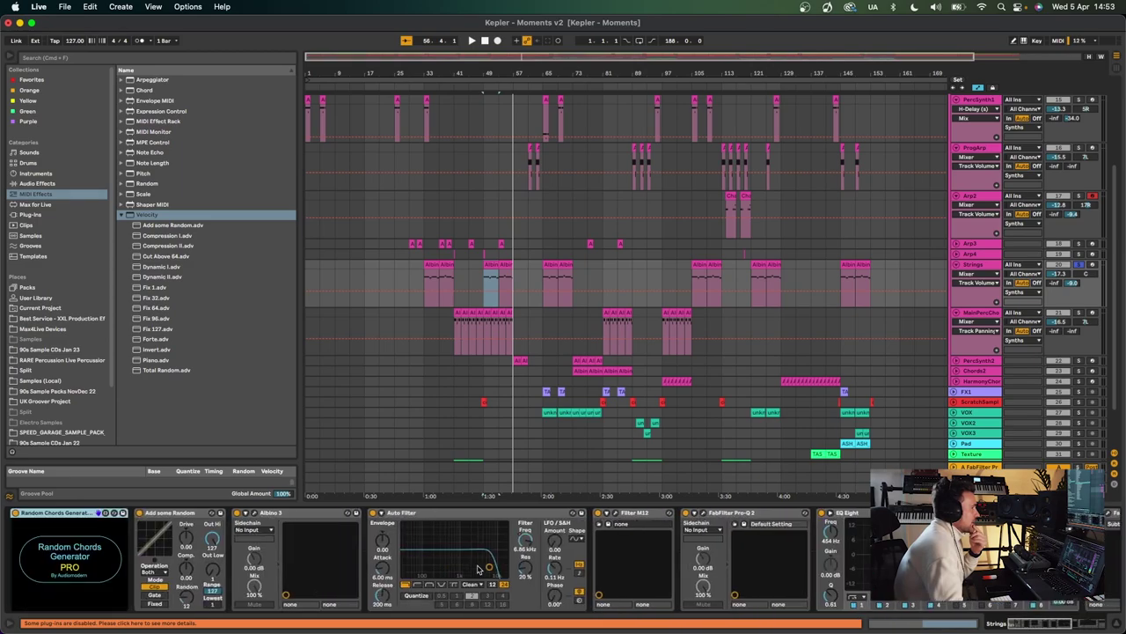
pyautogui.click(256, 514)
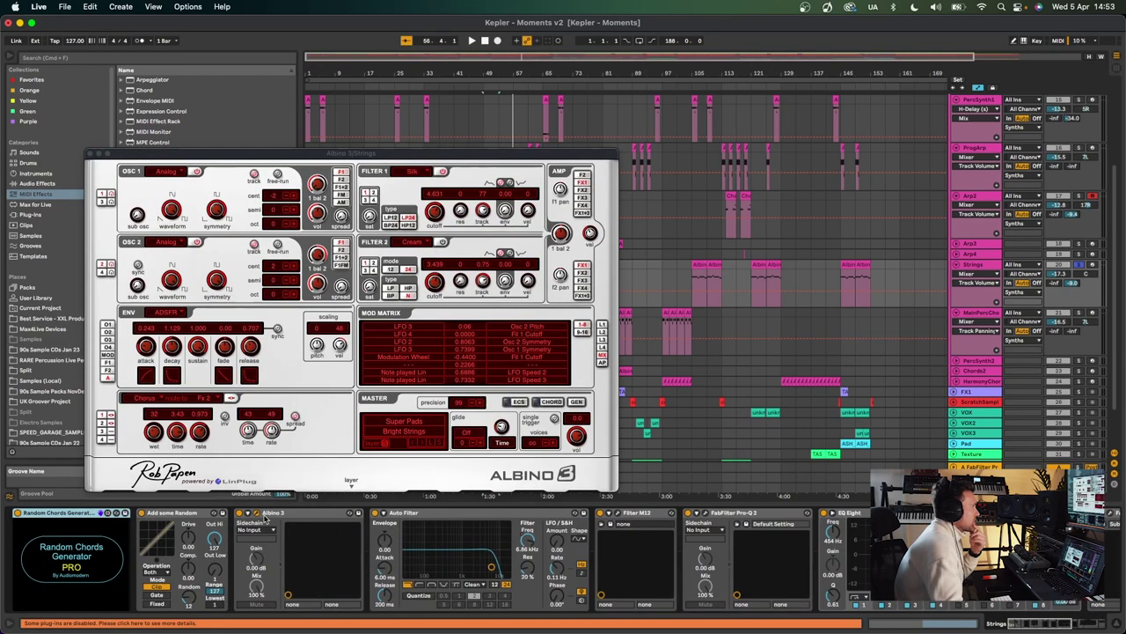
pyautogui.click(89, 154)
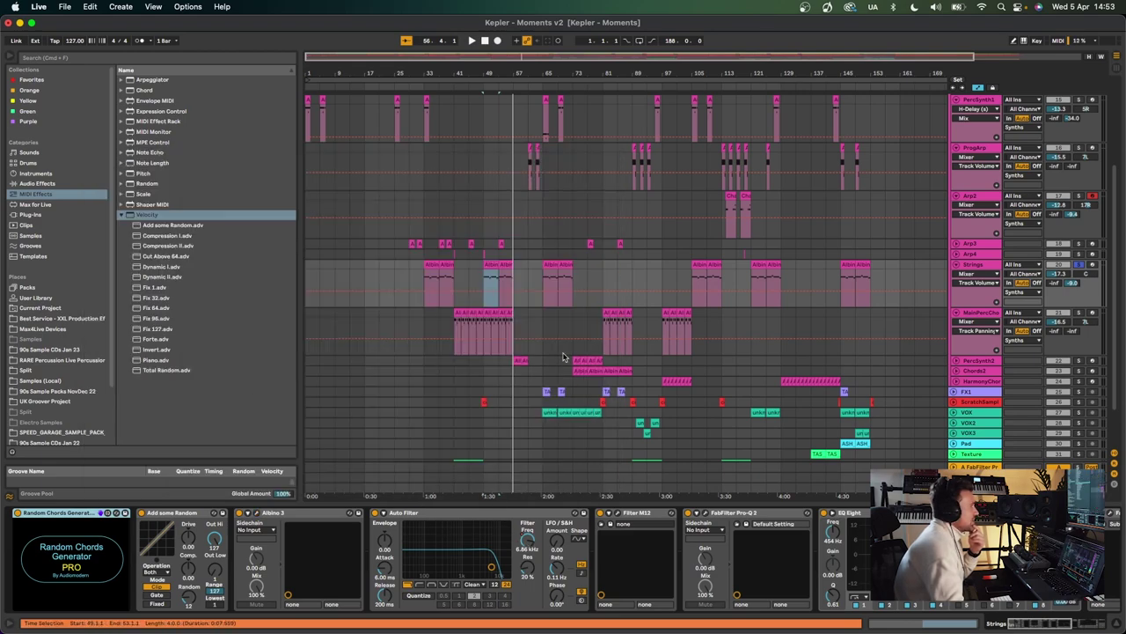
# Step: Show the Auto Filter Frequency automation on the Strings track and play the section from bar 49
pyautogui.click(977, 321)
pyautogui.click(978, 271)
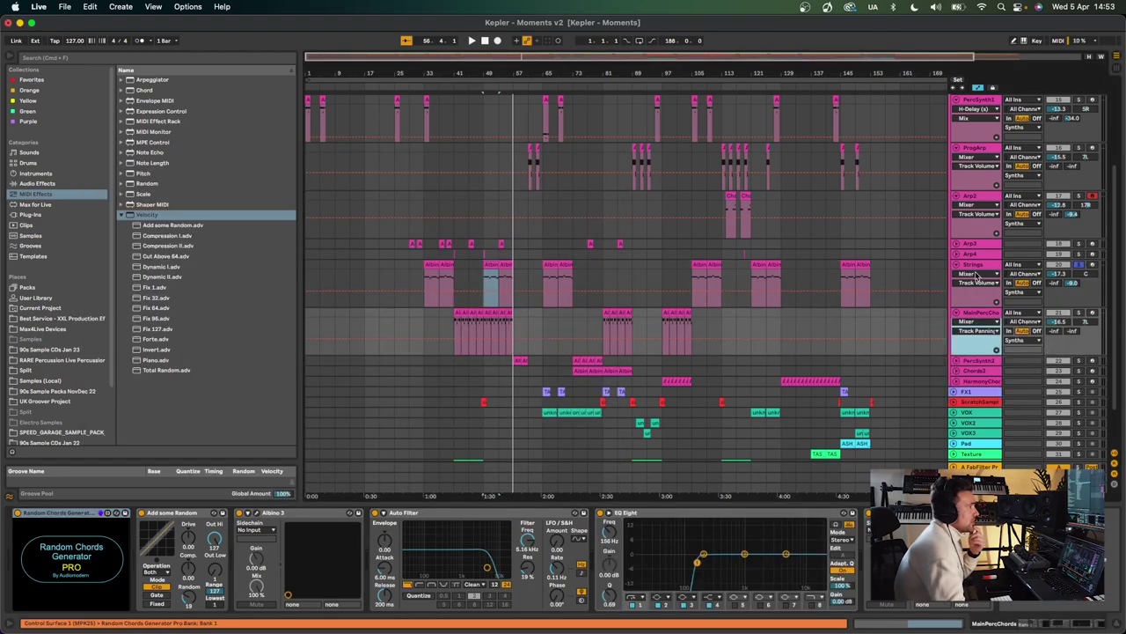
pyautogui.click(978, 274)
pyautogui.click(973, 317)
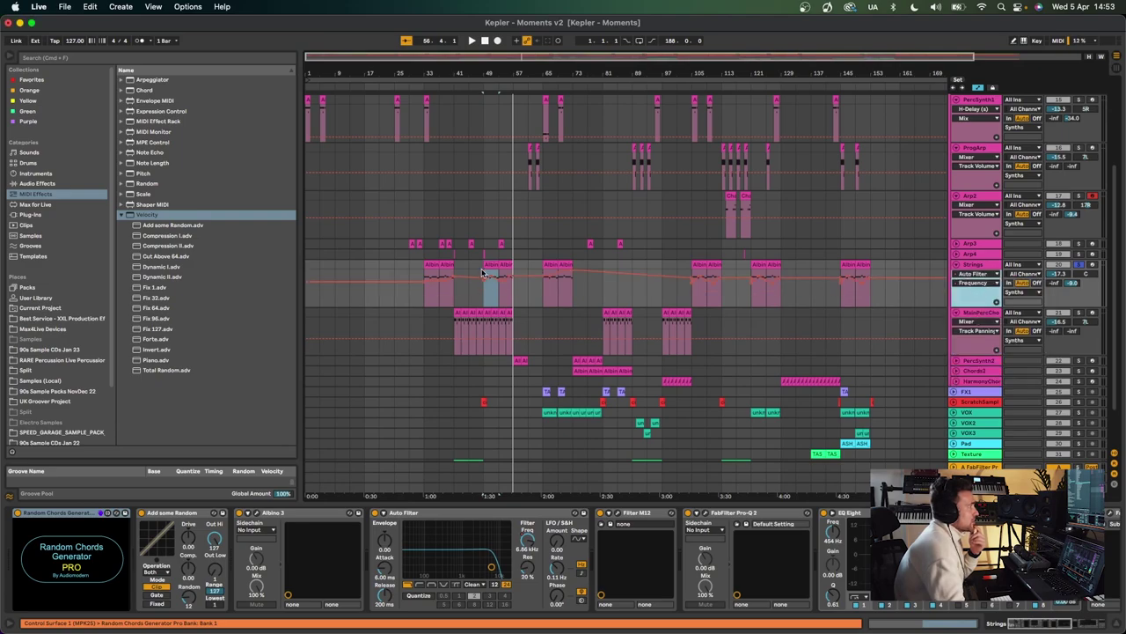
pyautogui.moveTo(492, 76); pyautogui.dragTo(492, 135)
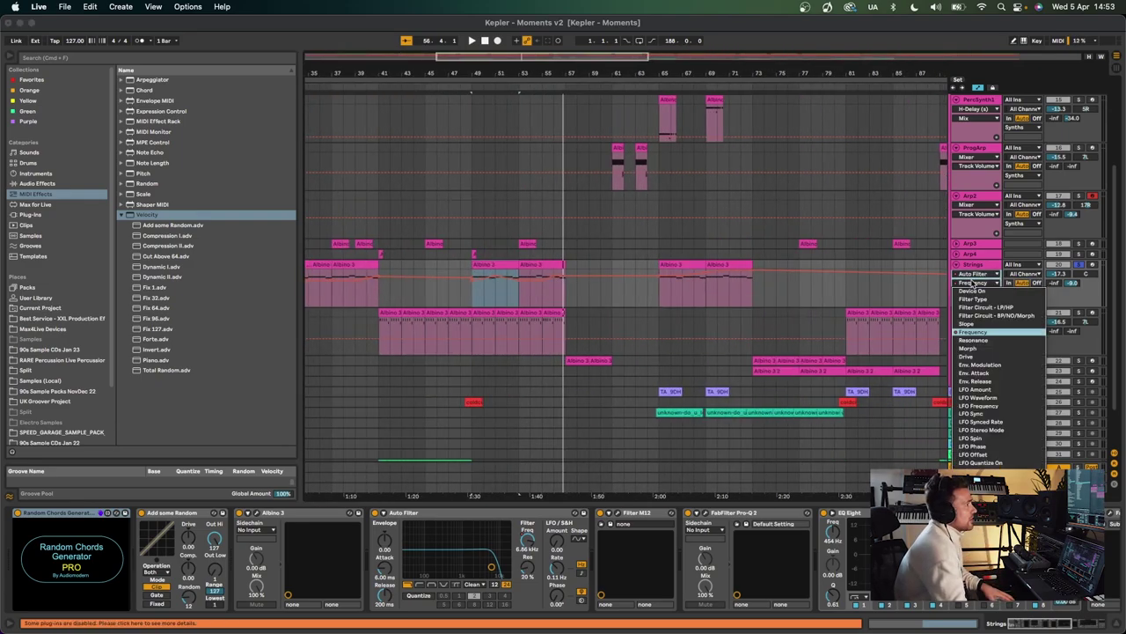
pyautogui.moveTo(478, 72); pyautogui.dragTo(491, 113)
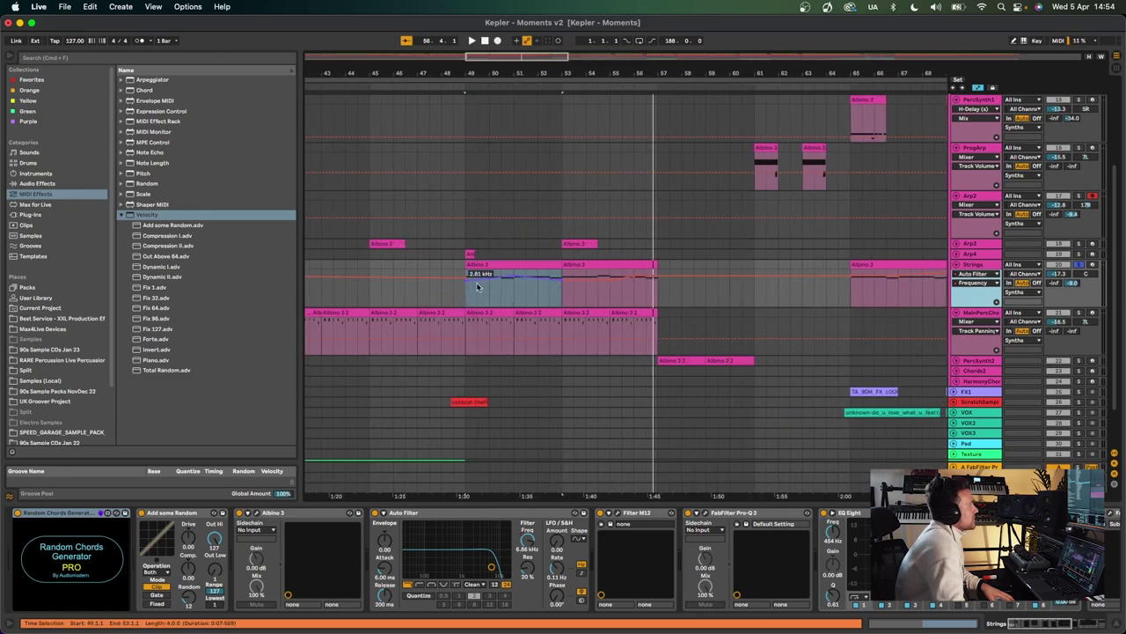
pyautogui.click(466, 296)
pyautogui.press('space')
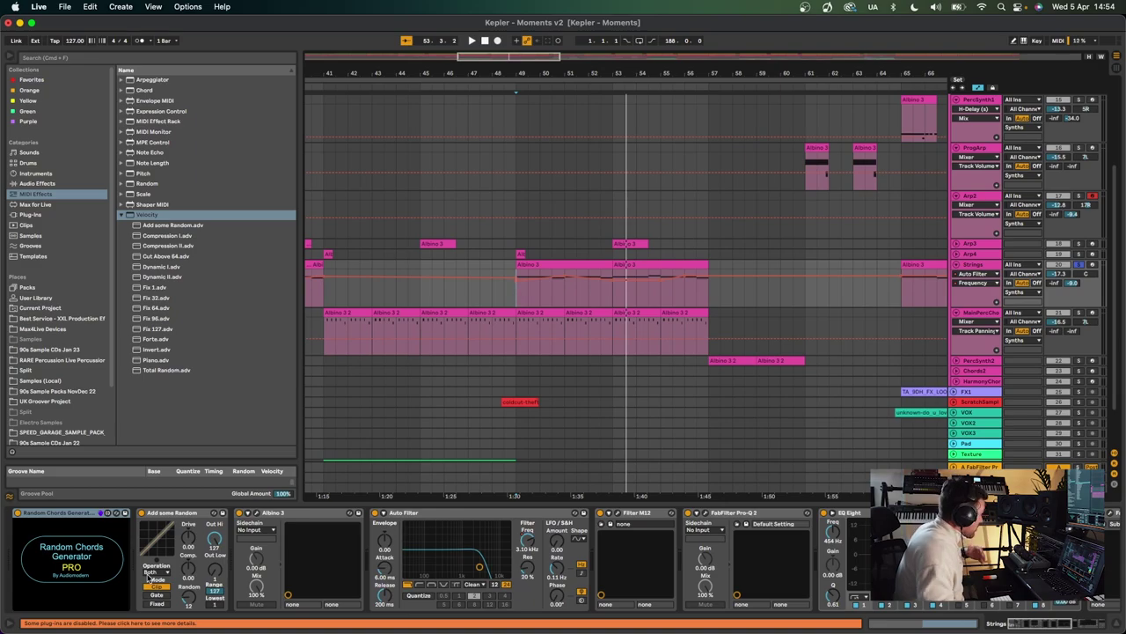
# Step: Examine the chord and scale settings of the Strings track's Random Chords Generator Pro, then close it
pyautogui.click(61, 556)
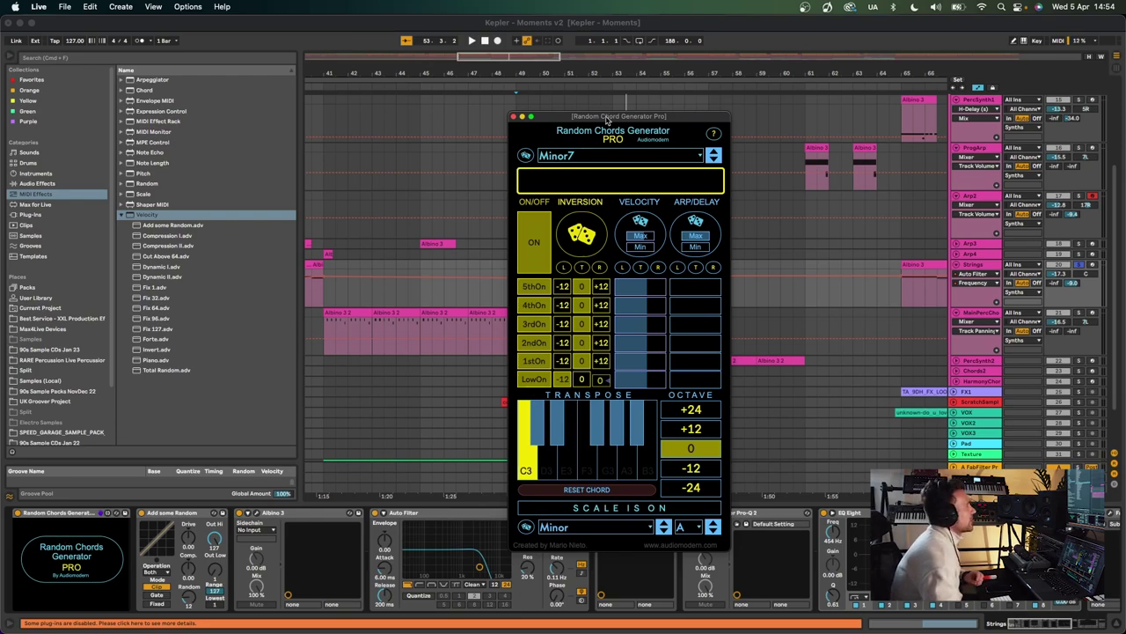
pyautogui.moveTo(618, 120); pyautogui.dragTo(537, 109)
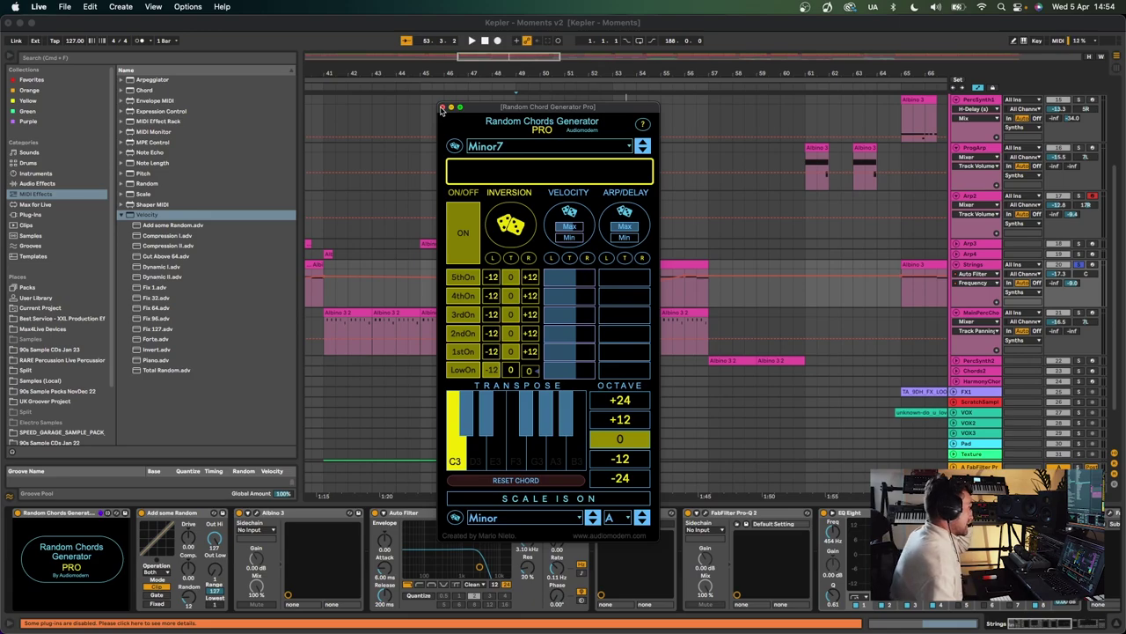
pyautogui.click(442, 107)
# Step: Inspect the filter automation around bar 49 up close, then view the Strings track's Filter M12 settings
pyautogui.moveTo(535, 89); pyautogui.dragTo(602, 276)
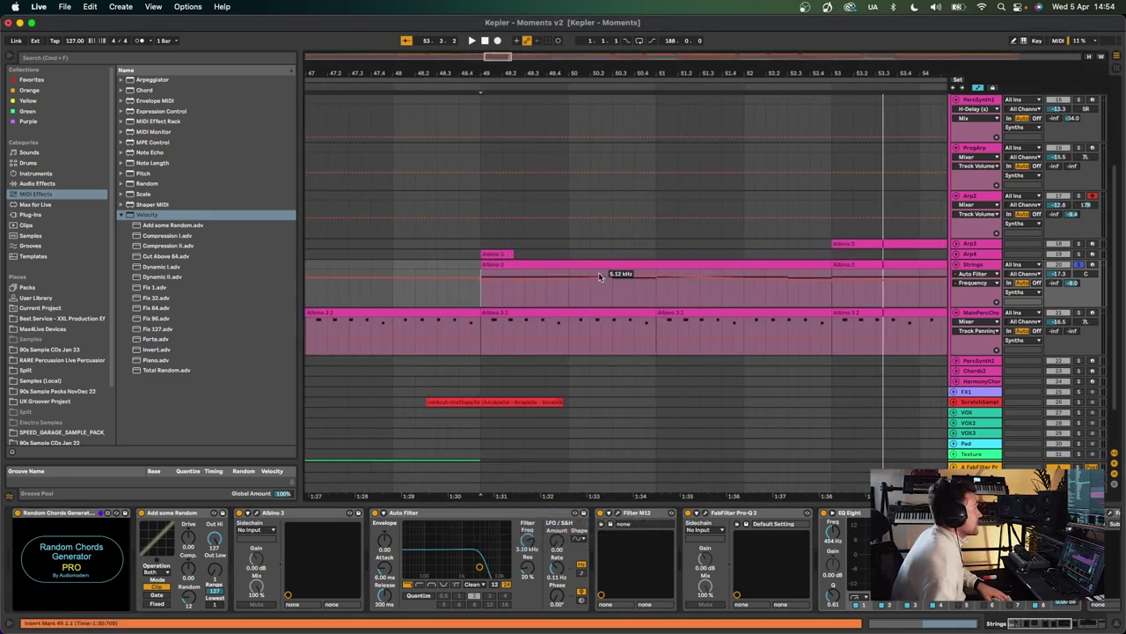
pyautogui.moveTo(650, 72); pyautogui.dragTo(650, 9)
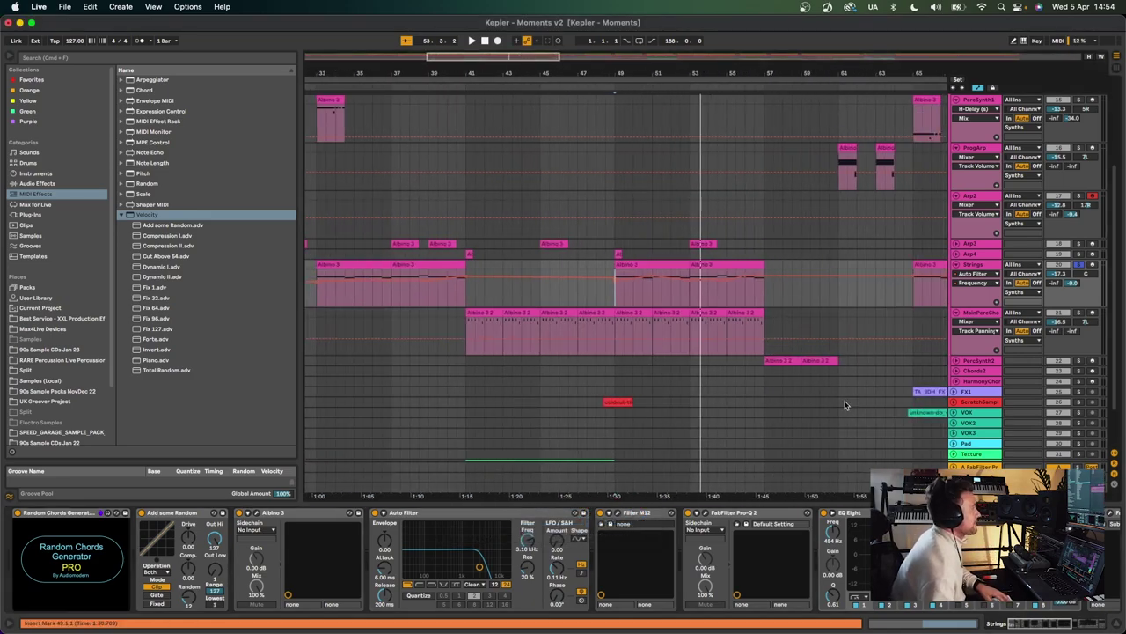
pyautogui.hscroll(3, 367, 535)
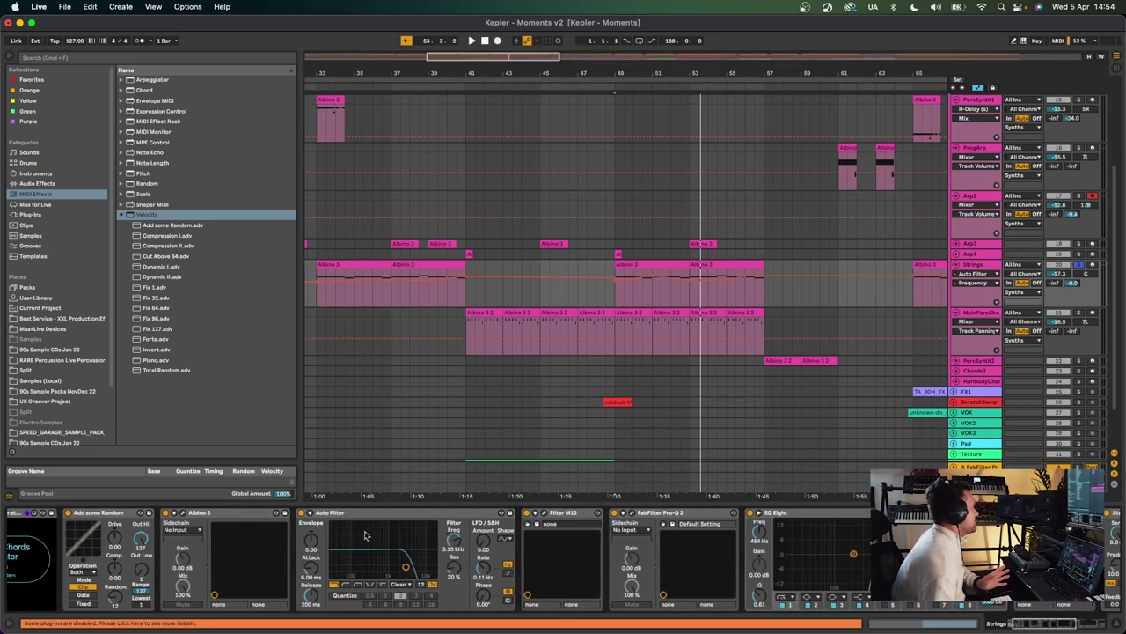
pyautogui.hscroll(2, 478, 543)
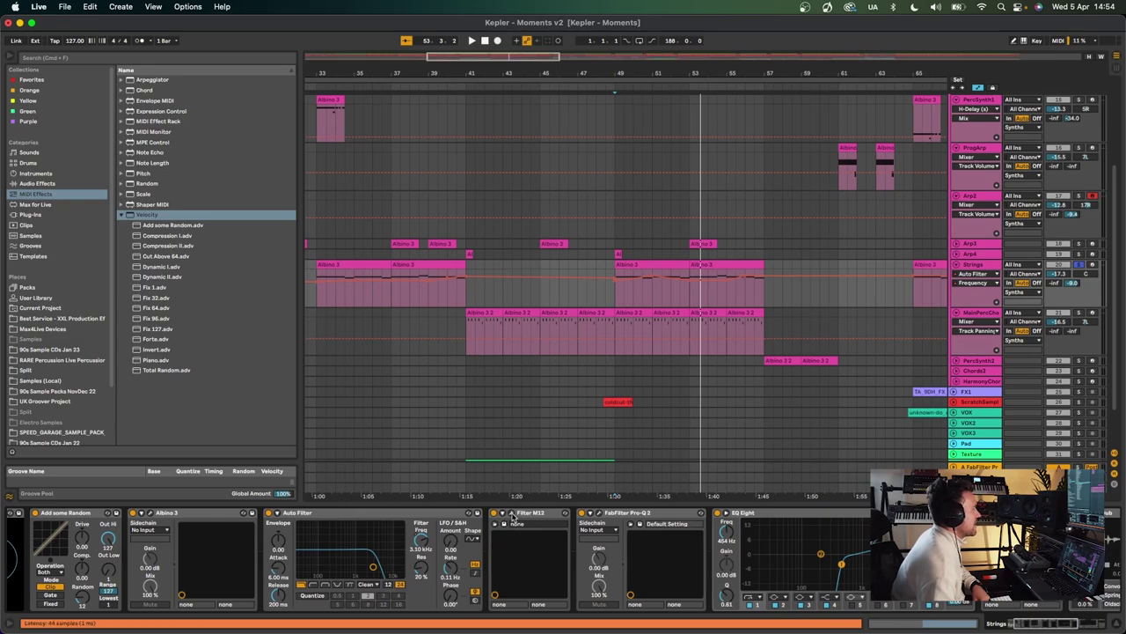
pyautogui.click(513, 514)
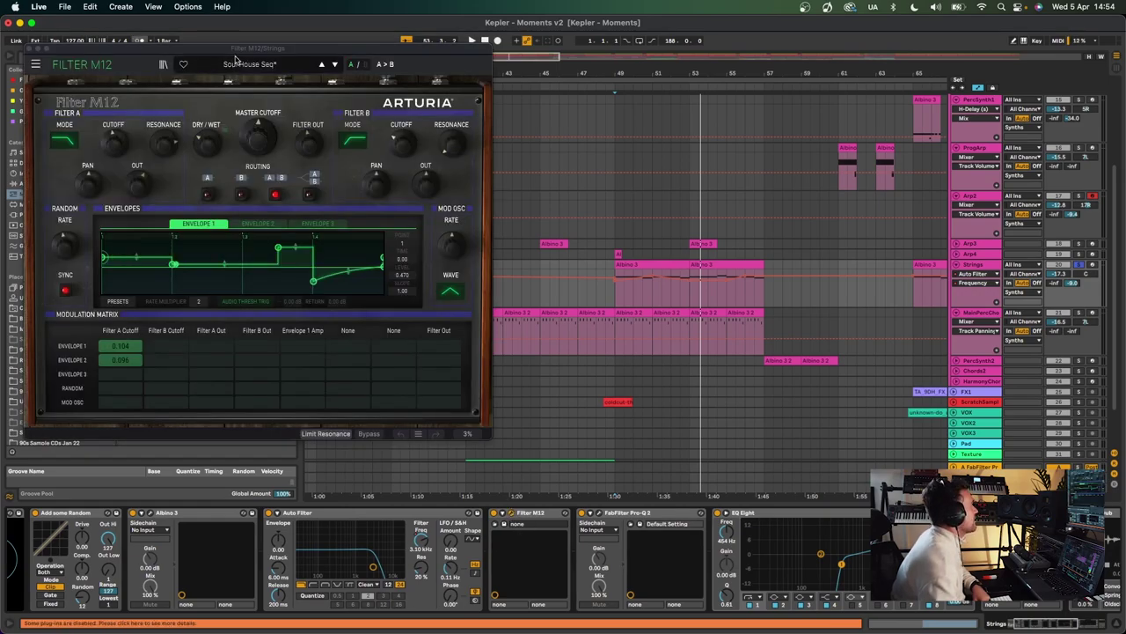
pyautogui.moveTo(221, 51); pyautogui.dragTo(358, 53)
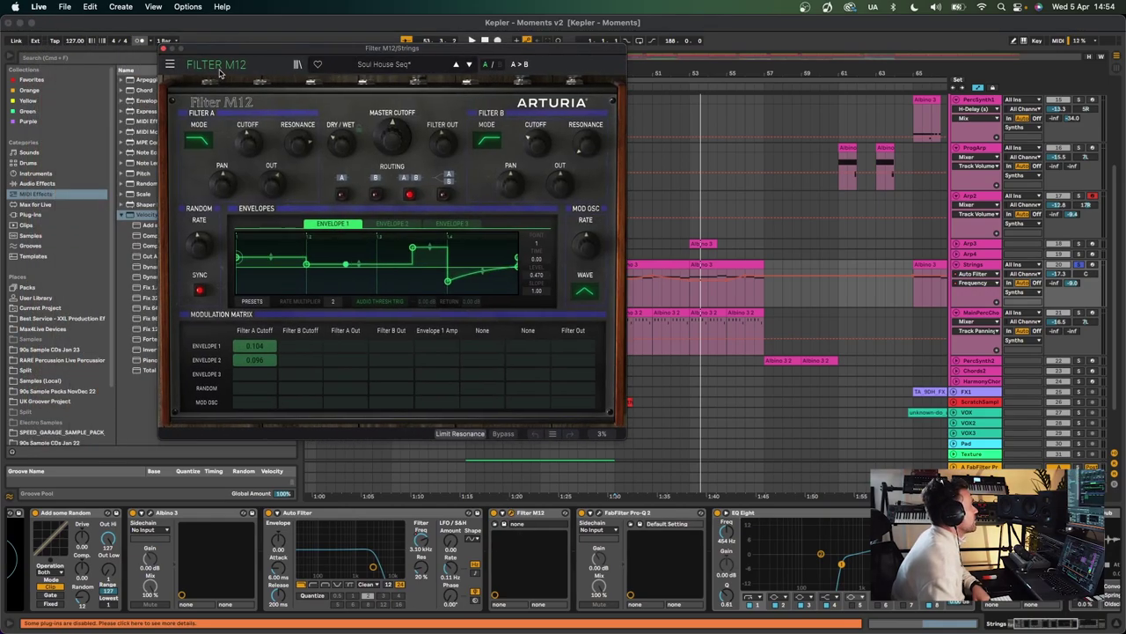
# Step: Play the Strings from bar 49 with Filter M12 open, bring up its Dry/Wet automation on the track, then close the plug-in
pyautogui.press('space')
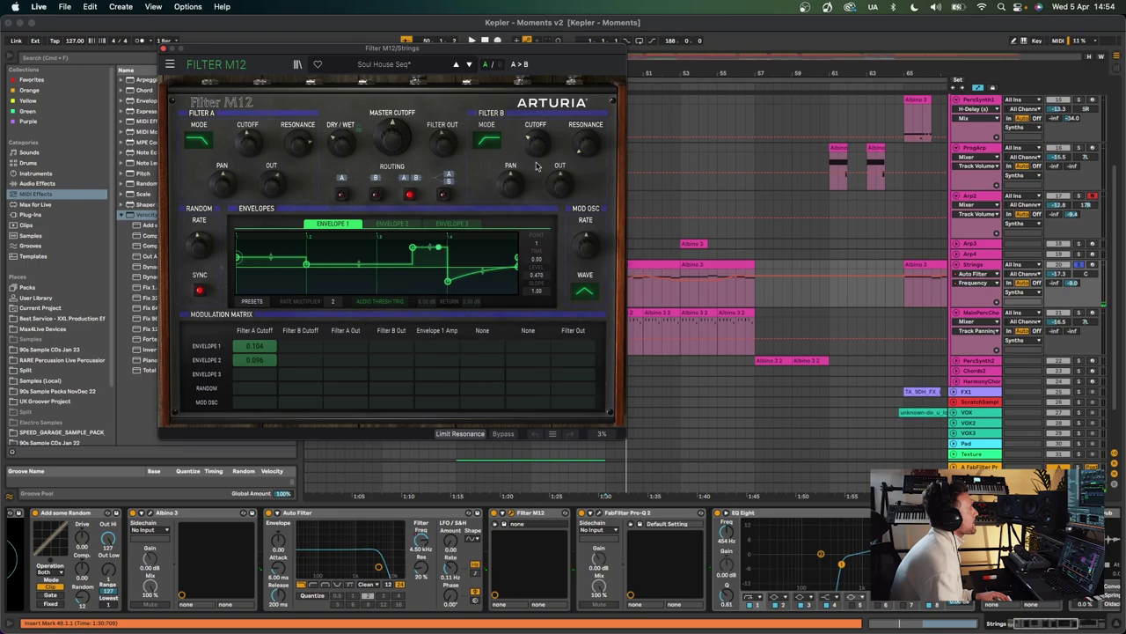
pyautogui.moveTo(339, 146)
pyautogui.moveTo(339, 149)
pyautogui.mouseDown()
pyautogui.moveTo(351, 47)
pyautogui.moveTo(338, 166)
pyautogui.moveTo(340, 140)
pyautogui.mouseUp()
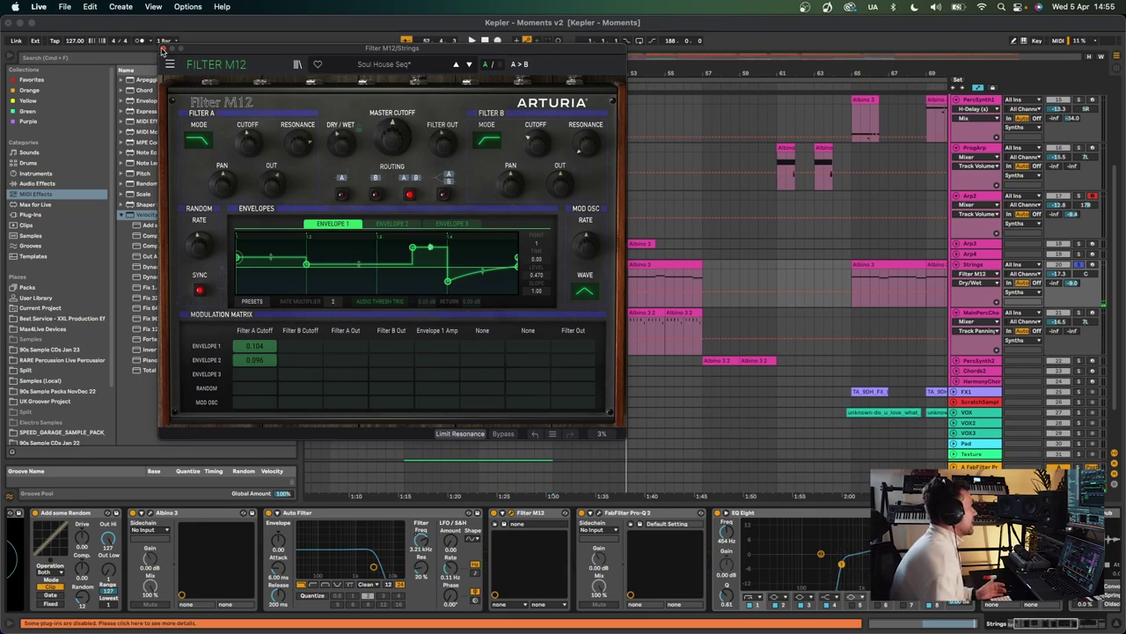
pyautogui.click(162, 49)
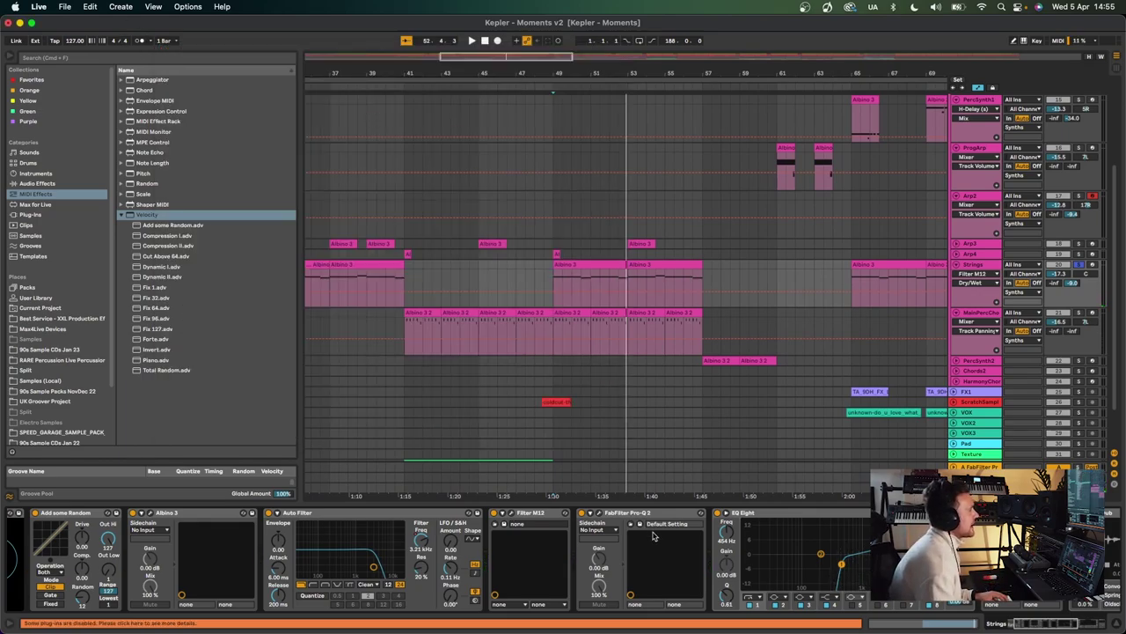
# Step: View the low-cut curve in the Strings track's FabFilter Pro-Q 2, then close the plug-in
pyautogui.hscroll(3, 653, 536)
pyautogui.click(564, 524)
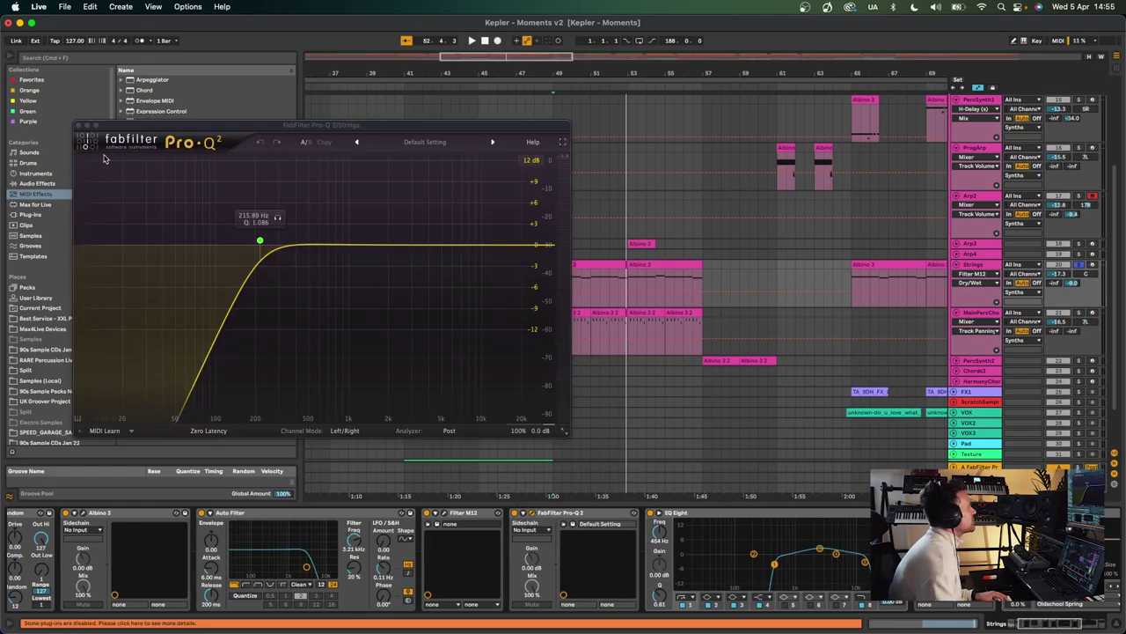
pyautogui.click(81, 126)
pyautogui.hscroll(3, 790, 574)
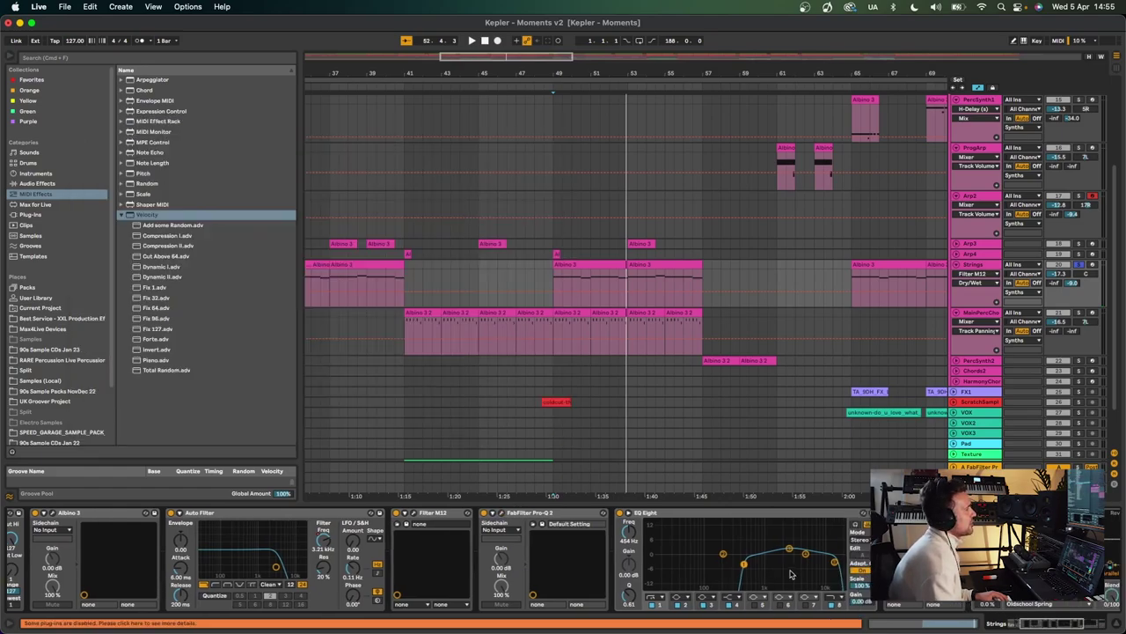
# Step: Examine the boosted mid band and the low-cut band in the Strings track's EQ Eight
pyautogui.hscroll(2, 791, 573)
pyautogui.click(761, 559)
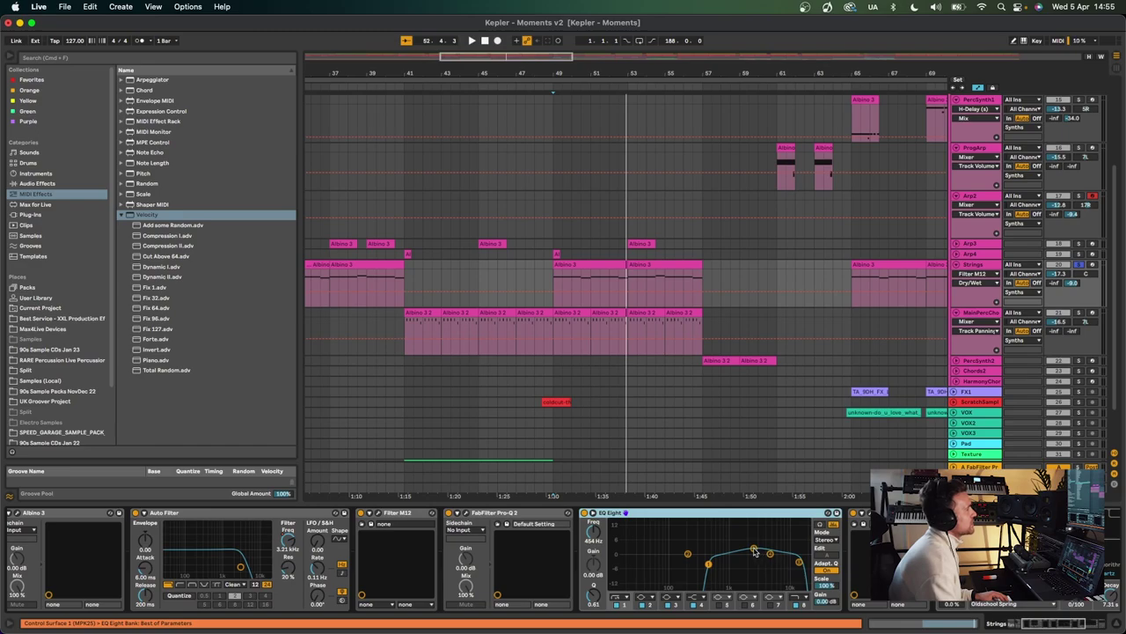
pyautogui.click(754, 550)
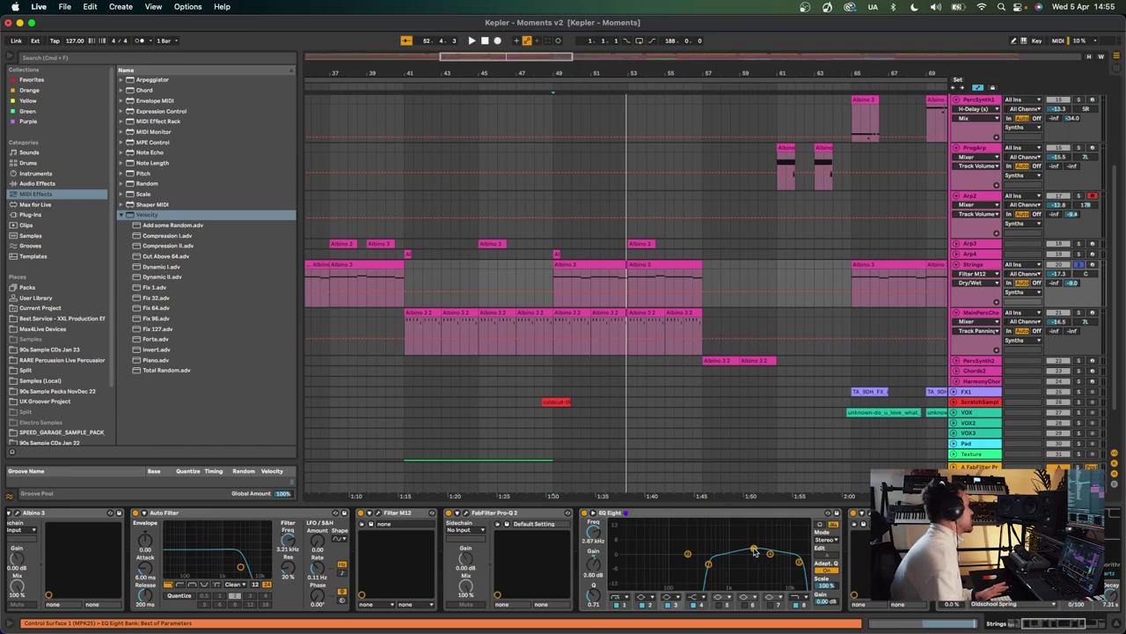
pyautogui.hscroll(3, 754, 553)
pyautogui.click(660, 564)
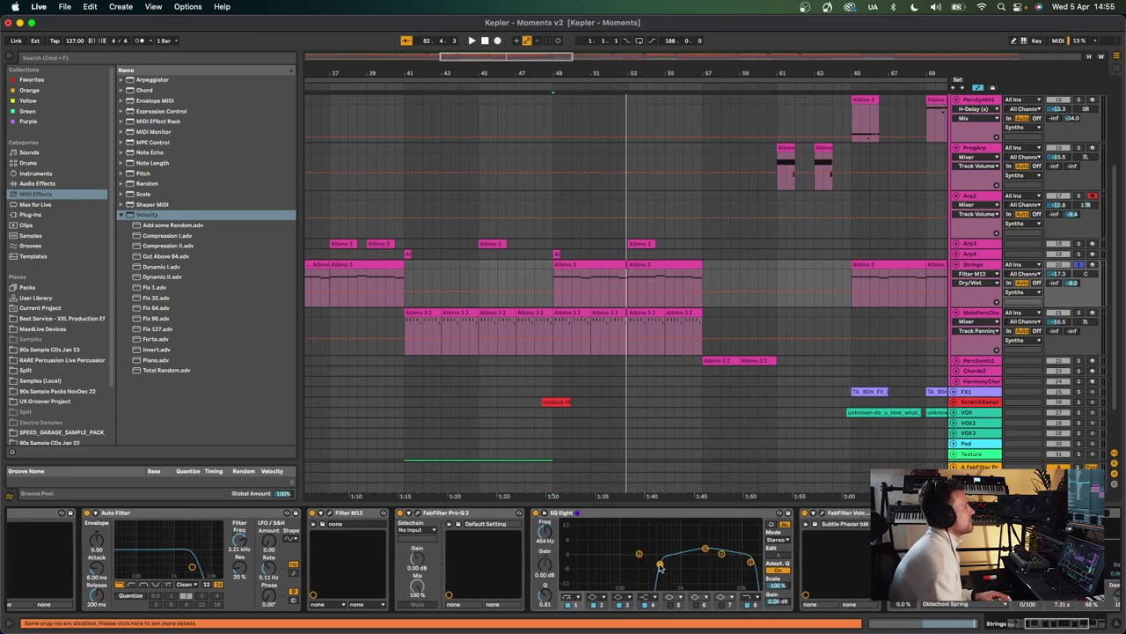
# Step: Play the Strings from bar 49 while examining FabFilter Volcano 2's Subtle Phazer settings, then close the plug-in
pyautogui.press('space')
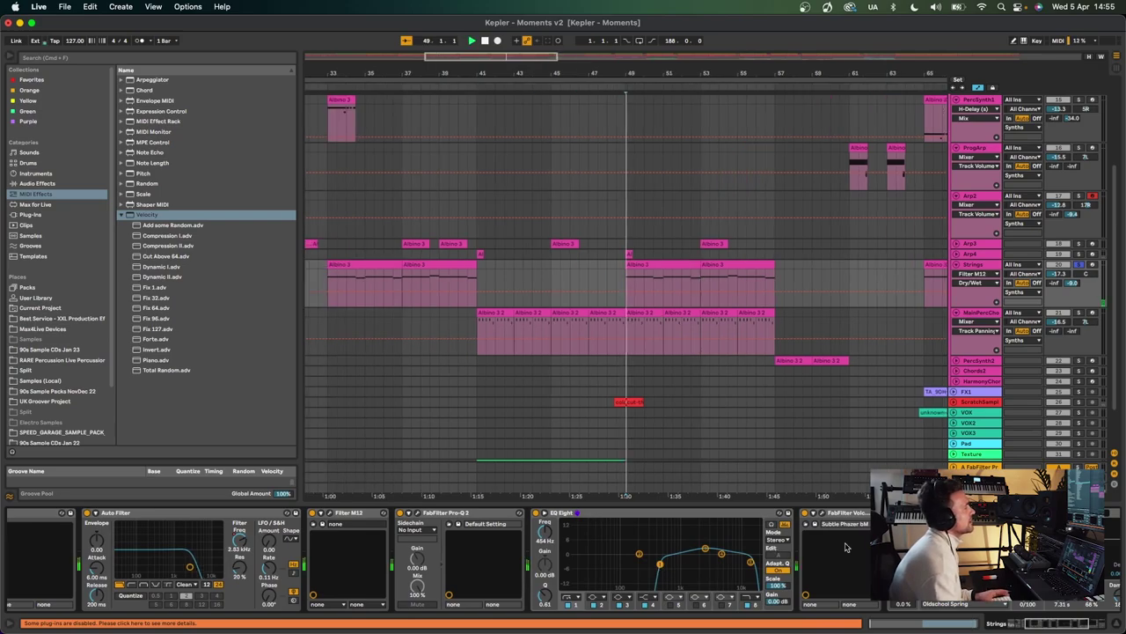
pyautogui.click(819, 515)
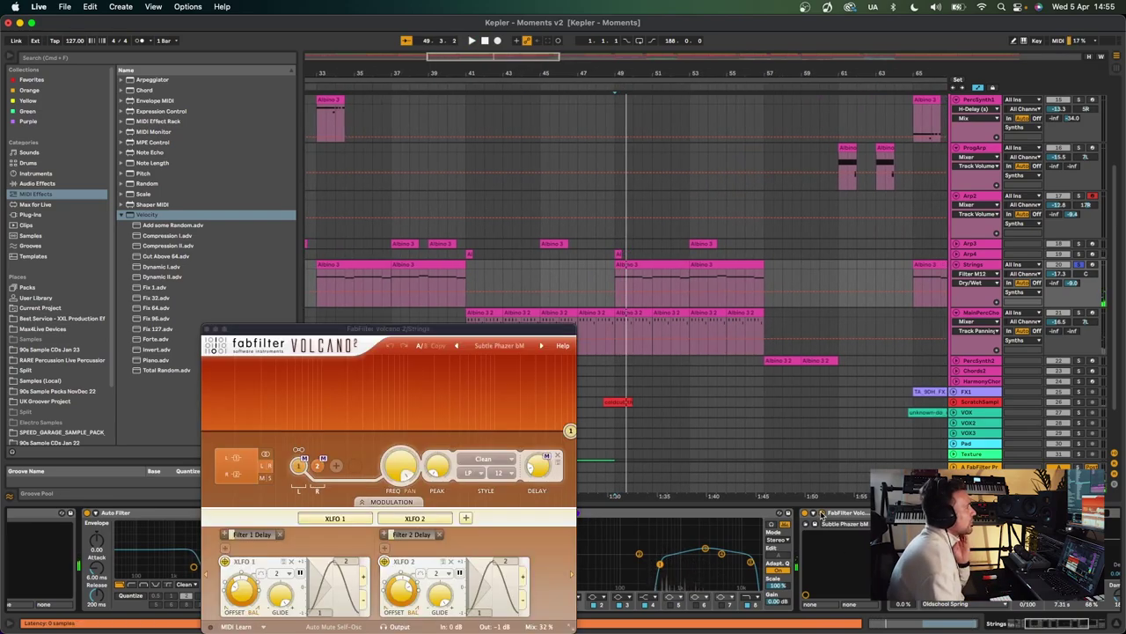
pyautogui.moveTo(402, 328); pyautogui.dragTo(365, 165)
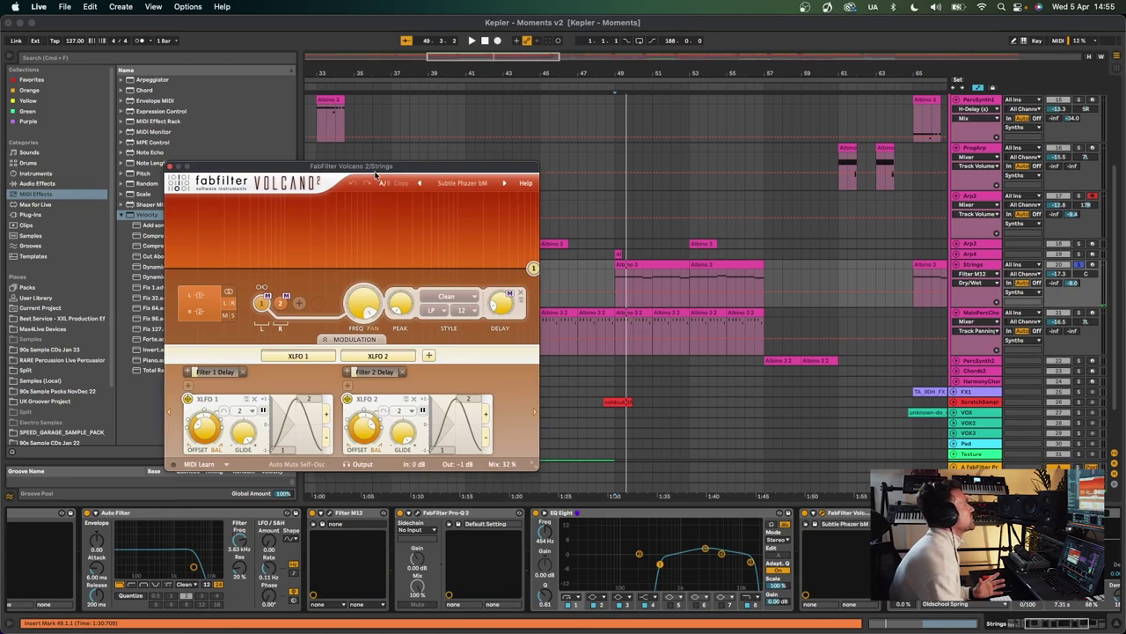
pyautogui.press('space')
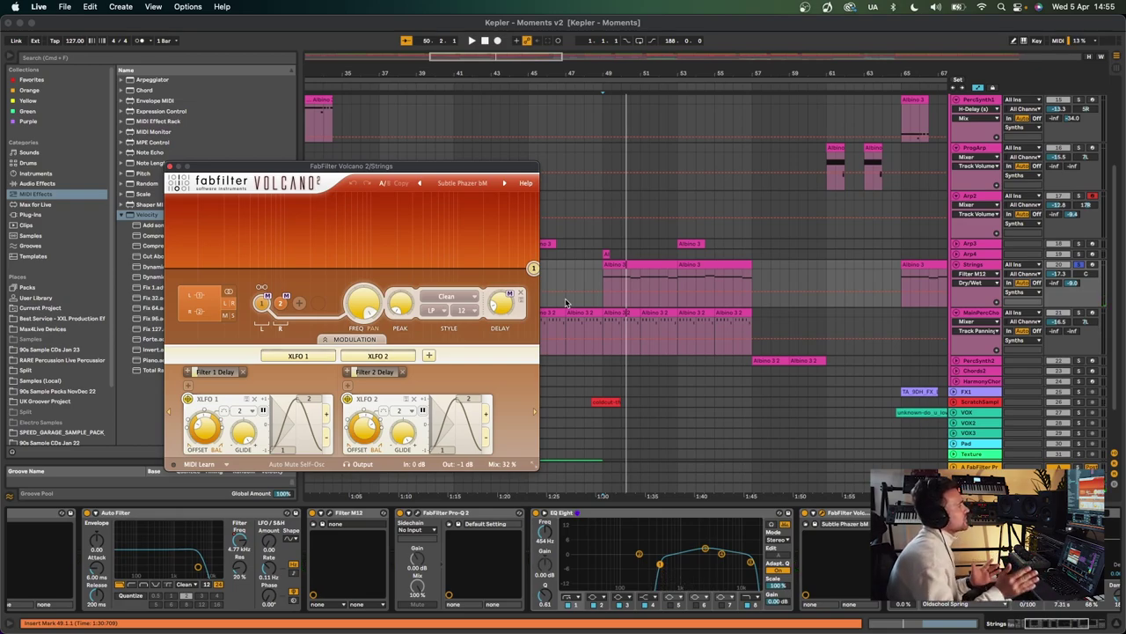
pyautogui.click(169, 167)
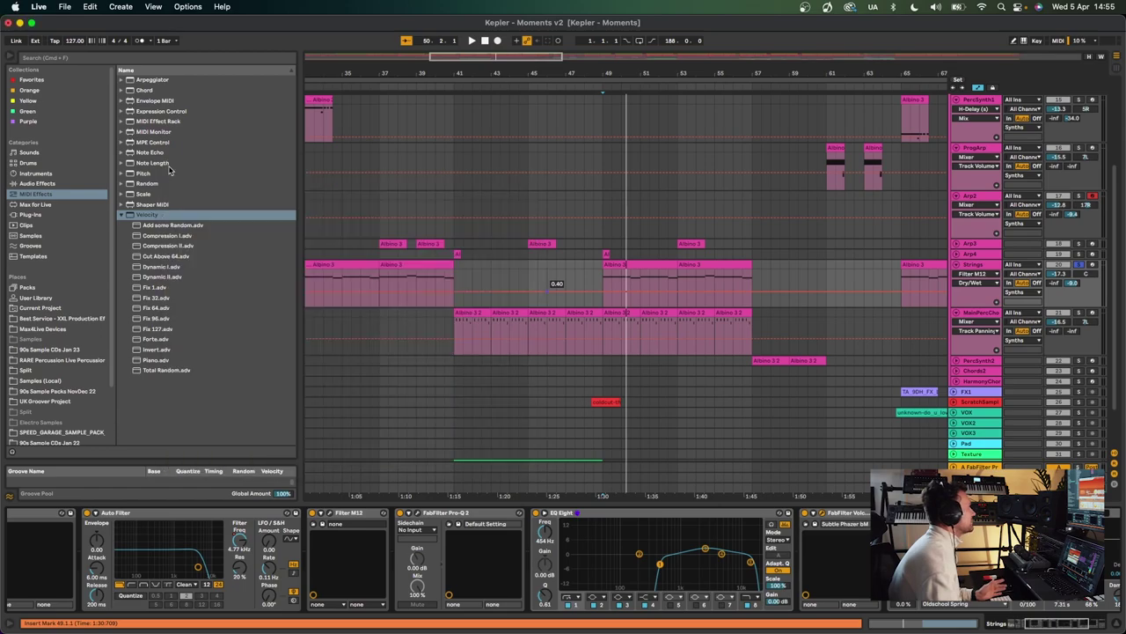
# Step: View the Stutter Dub reverb in the Strings track's chain and play the section from bar 49
pyautogui.hscroll(5, 694, 519)
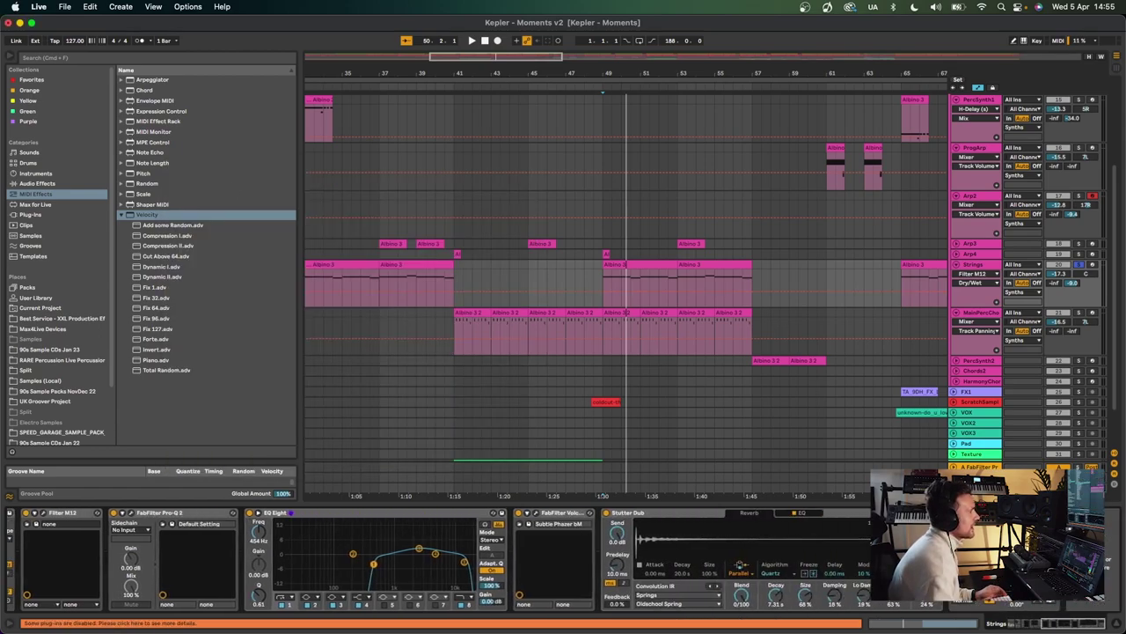
pyautogui.click(695, 516)
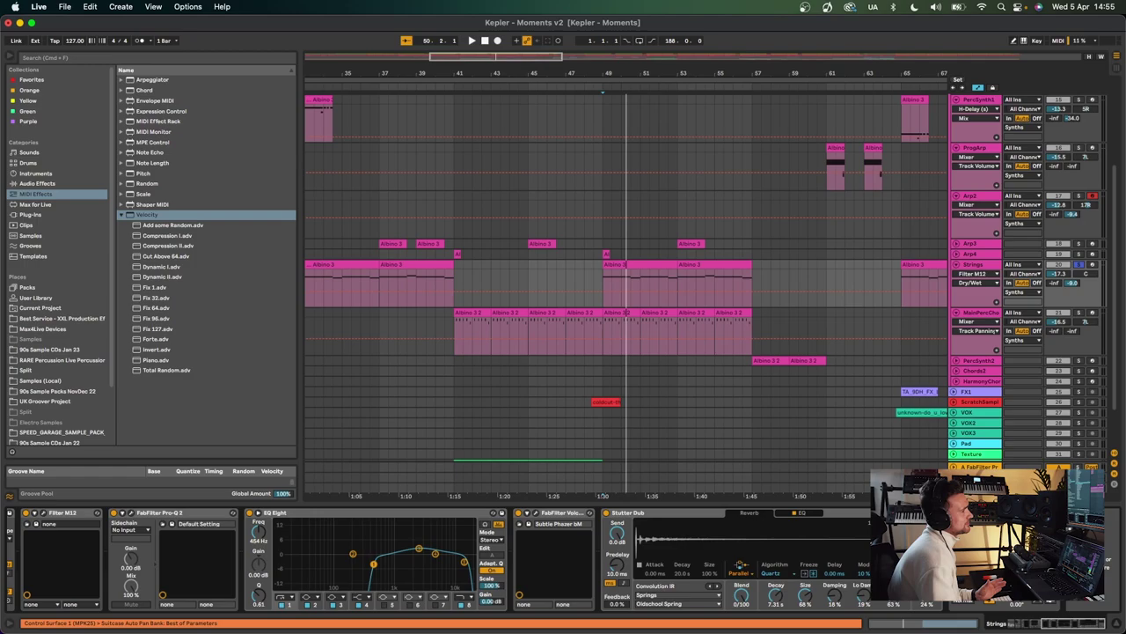
pyautogui.press('space')
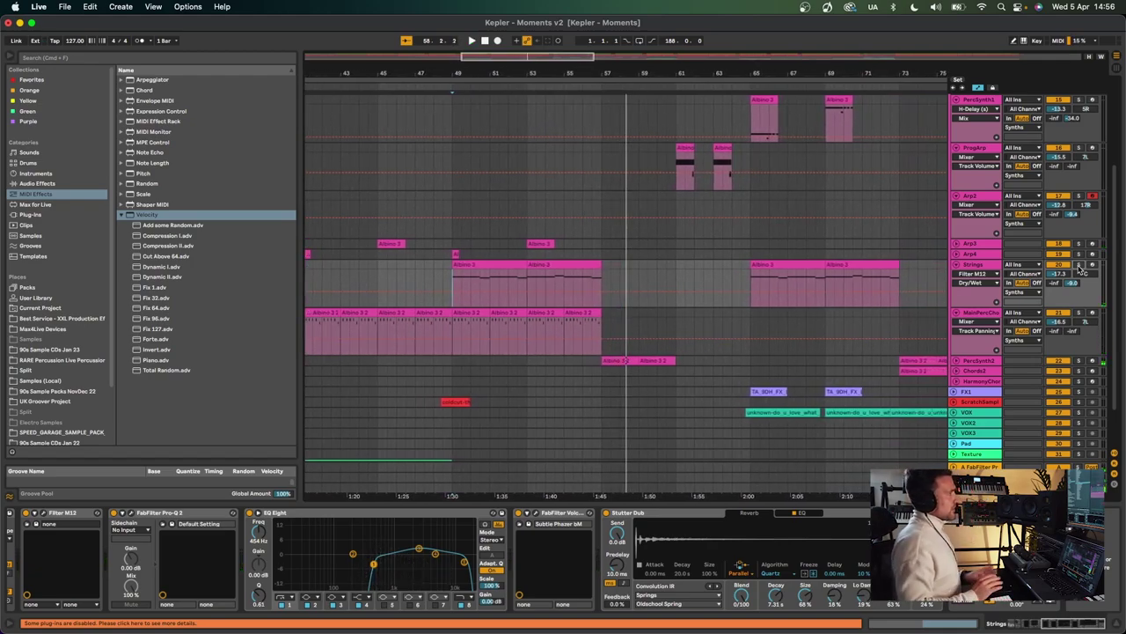
# Step: Play the soloed MainPercChords from bar 41 and examine the chord and scale settings of its Random Chords Generator Pro
pyautogui.moveTo(585, 74)
pyautogui.mouseDown()
pyautogui.moveTo(585, 58)
pyautogui.moveTo(572, 62)
pyautogui.mouseUp()
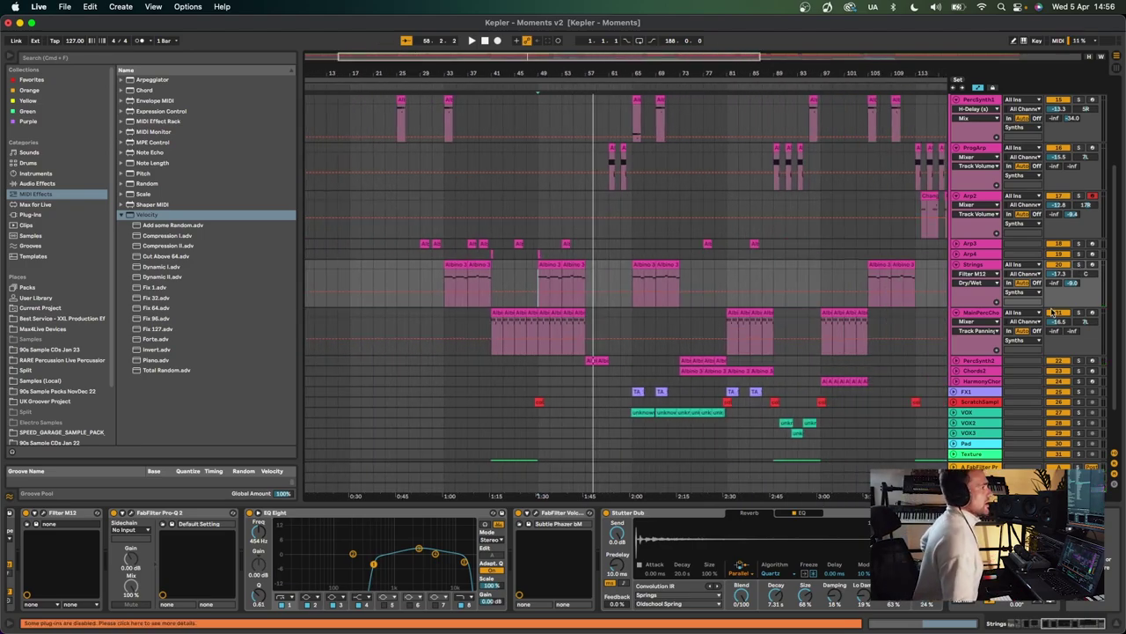
pyautogui.click(498, 317)
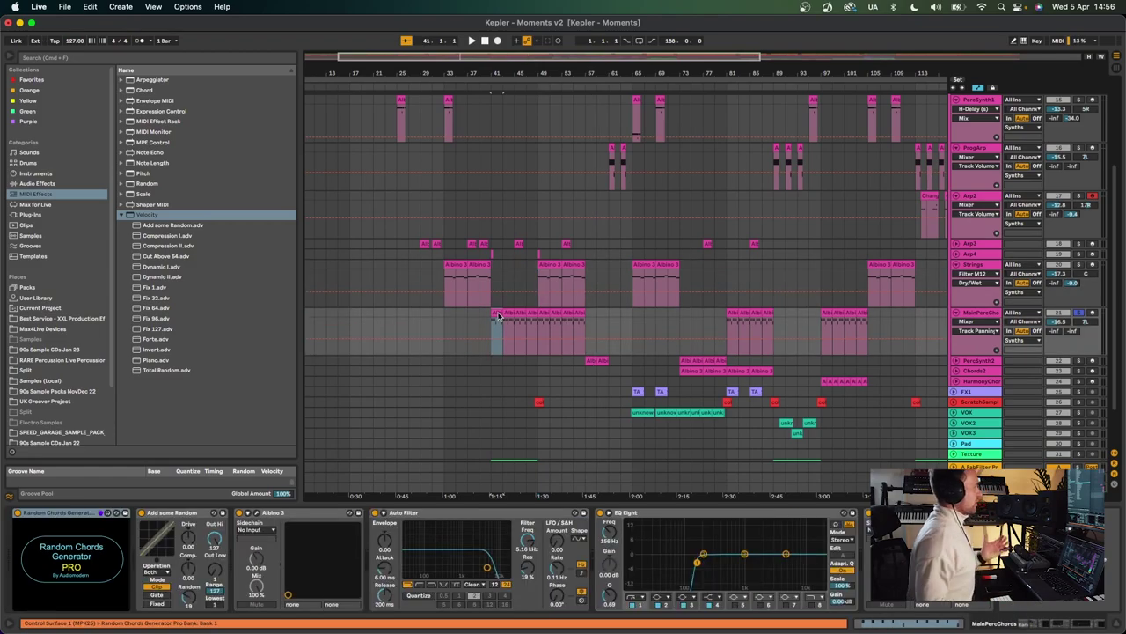
pyautogui.press('space')
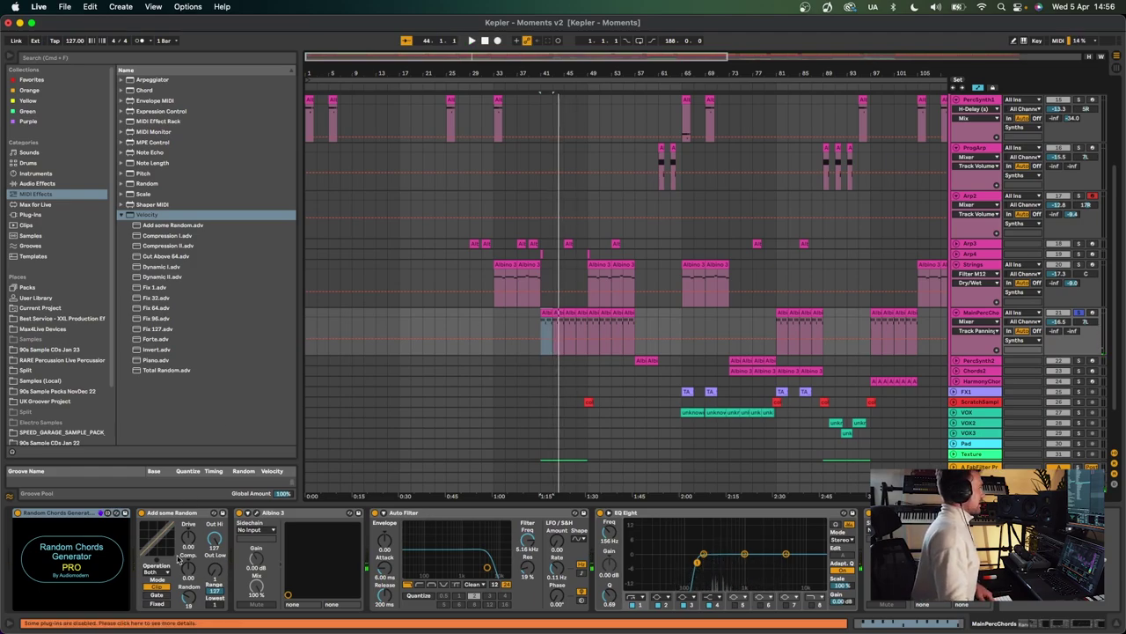
pyautogui.click(77, 564)
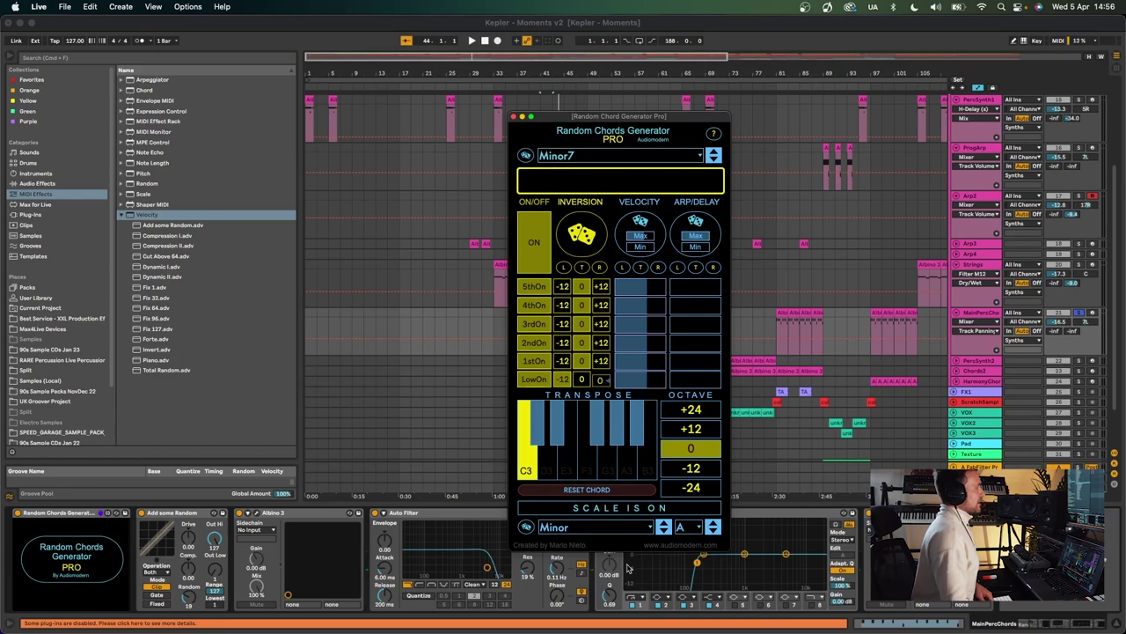
pyautogui.click(515, 117)
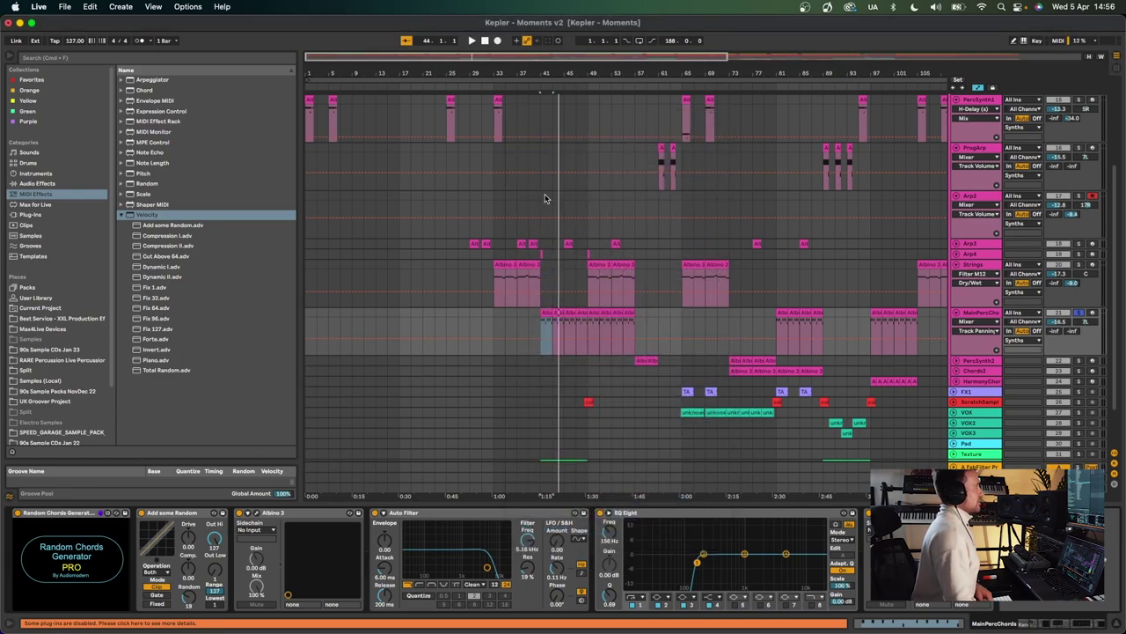
# Step: Play the MainPercChords from bar 41 together with the soloed Bass track
pyautogui.moveTo(544, 71); pyautogui.dragTo(542, 150)
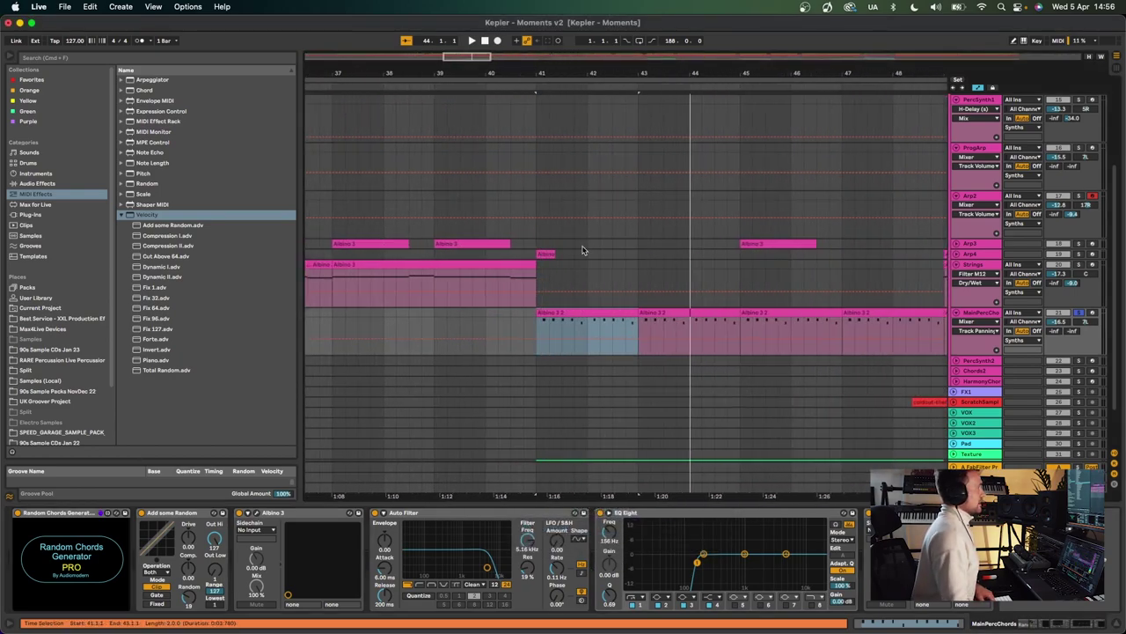
pyautogui.press('space')
pyautogui.scroll(4, 1065, 181)
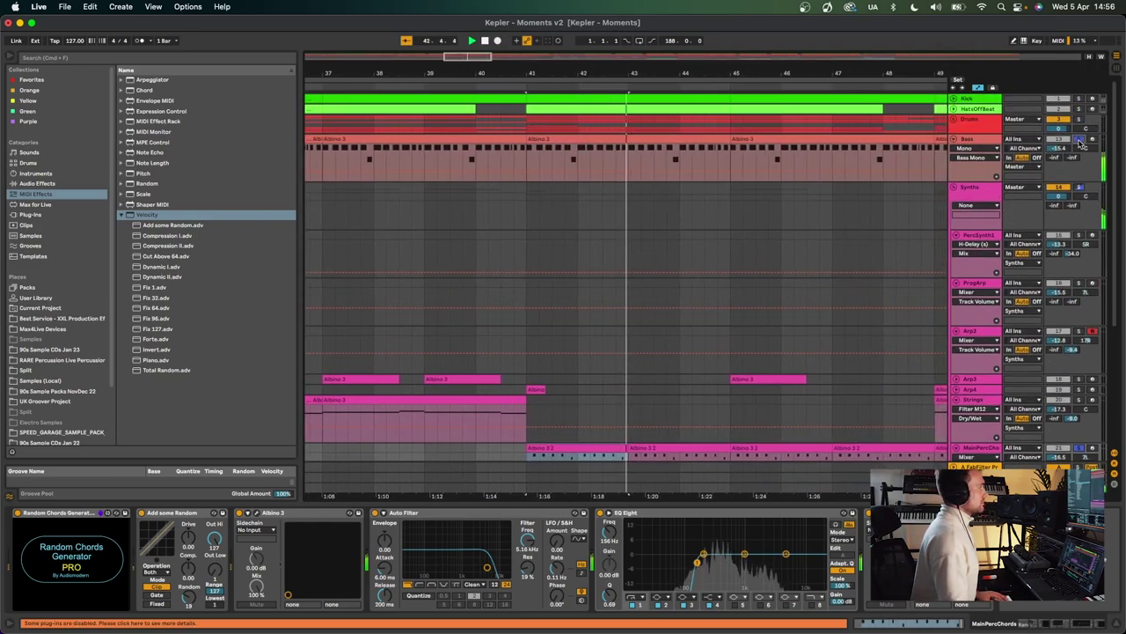
pyautogui.press('space')
# Step: Audition the MainPercChords and Bass from bar 41 with the Drums and Kick soloed too, then clear the solos
pyautogui.moveTo(492, 71); pyautogui.dragTo(493, 124)
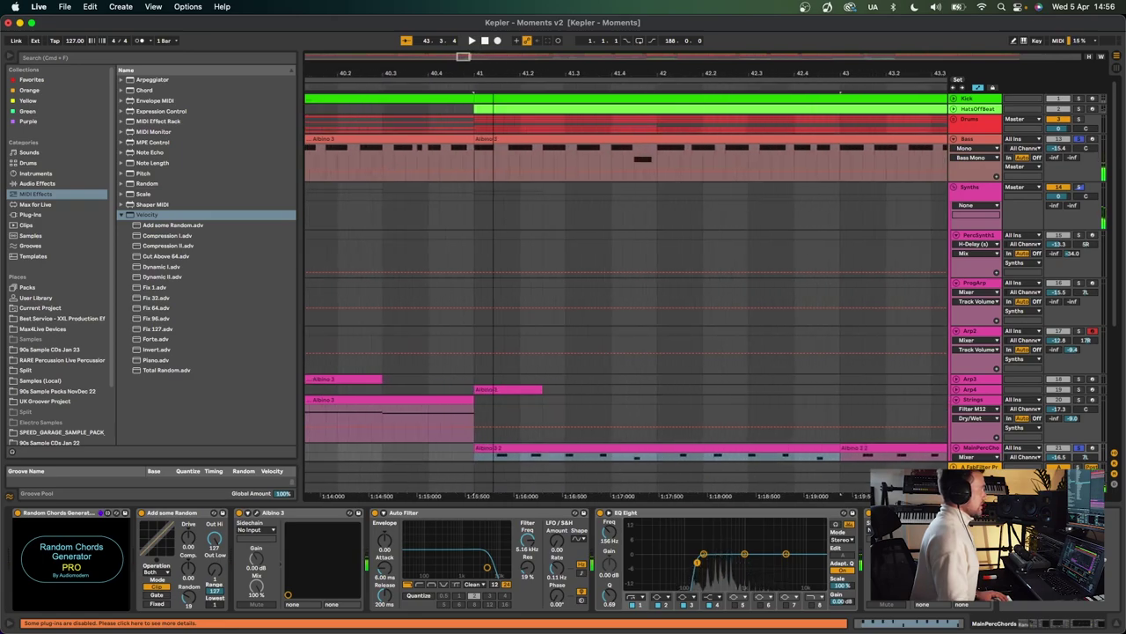
pyautogui.scroll(2, 506, 160)
pyautogui.scroll(-6, 576, 97)
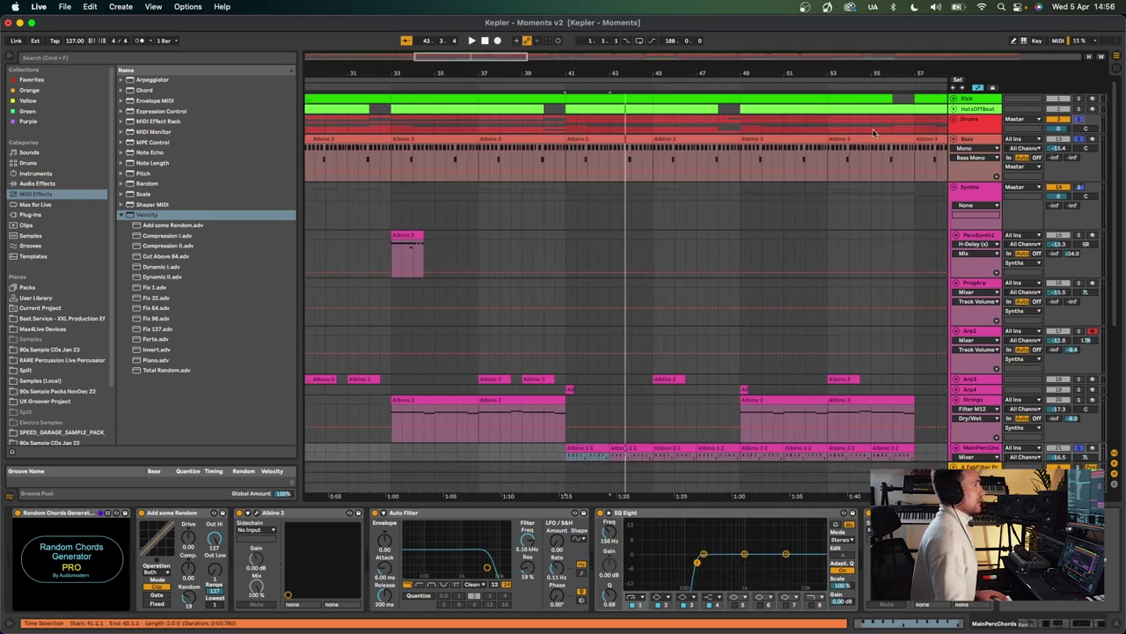
pyautogui.press('space')
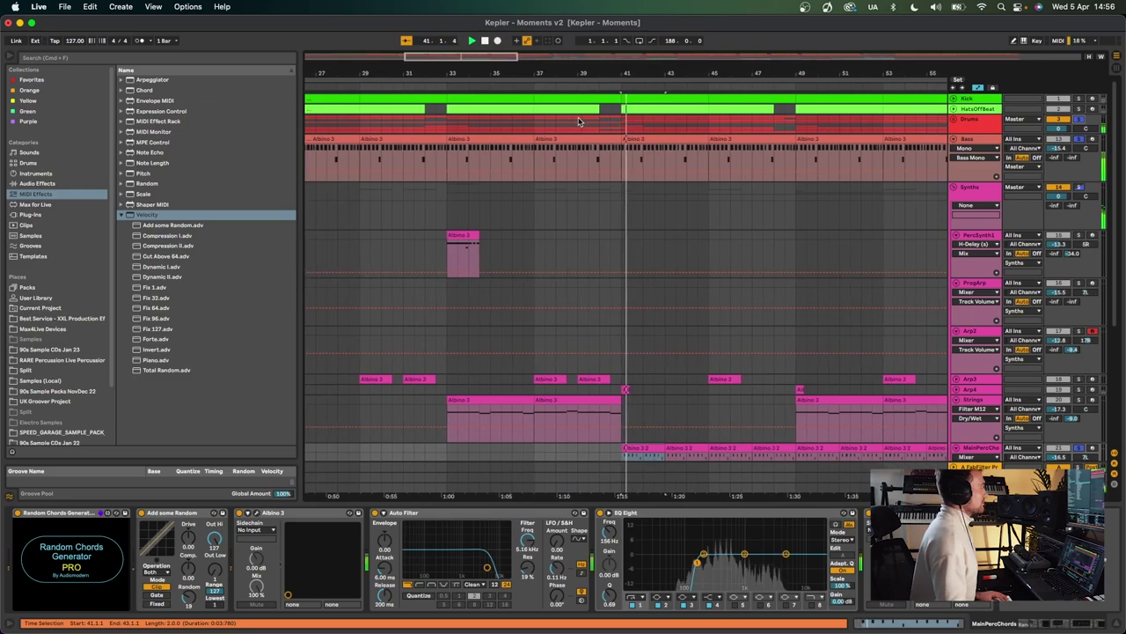
pyautogui.click(1081, 101)
pyautogui.scroll(-3, 809, 231)
pyautogui.scroll(2, 748, 241)
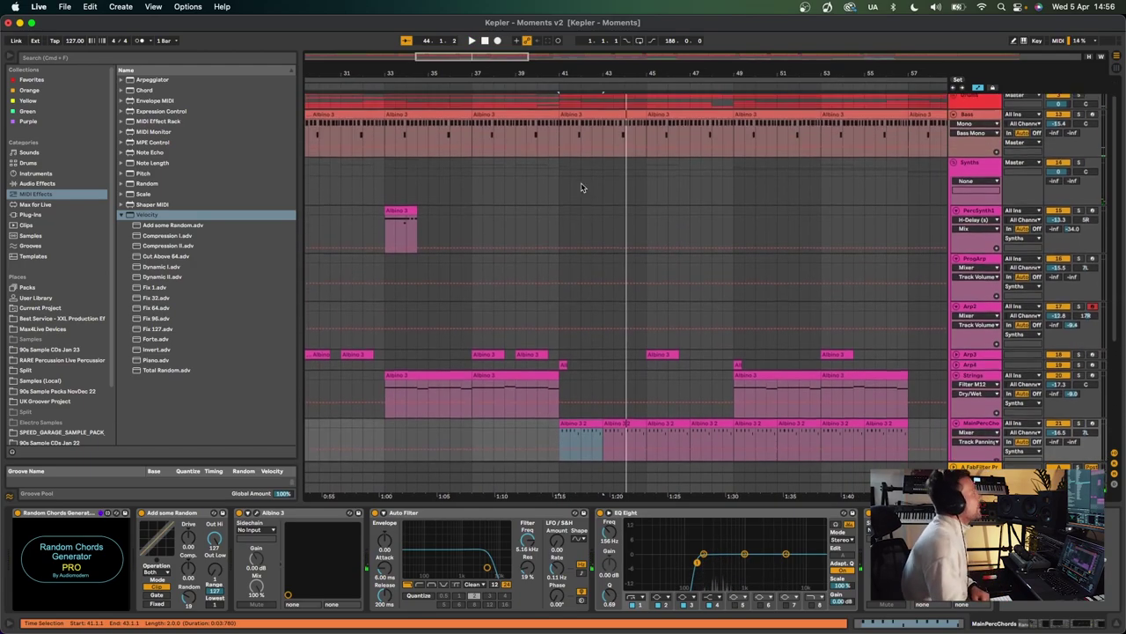
# Step: Select the Bass clip at bar 41, then return to the MainPercChords track and view its Albino 3 synth preset
pyautogui.click(572, 120)
pyautogui.scroll(-5, 596, 217)
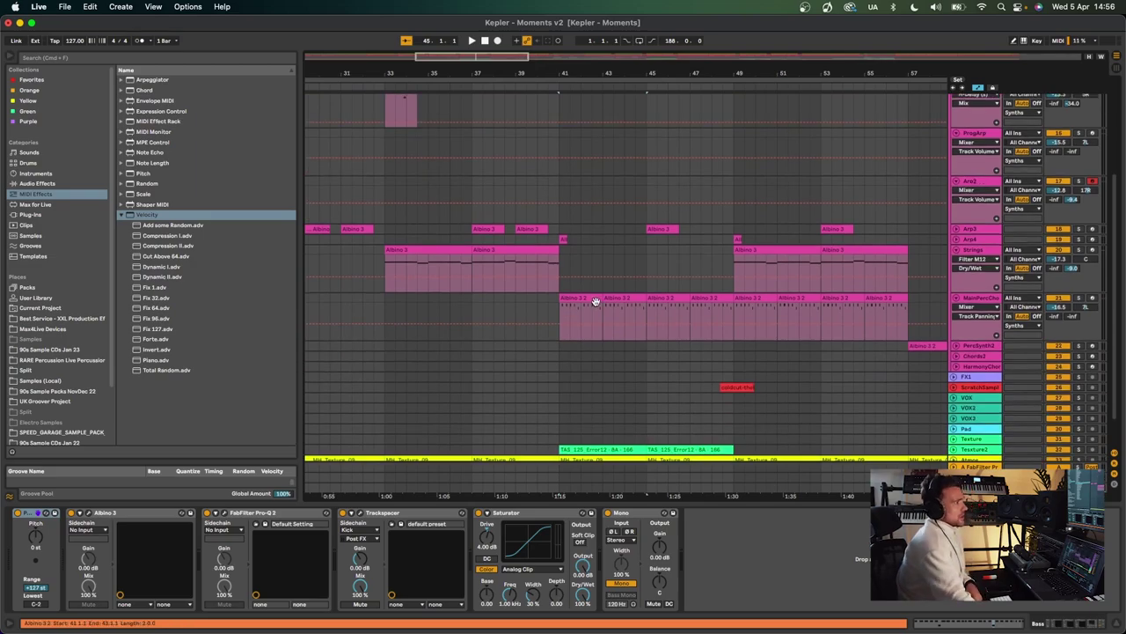
pyautogui.click(976, 304)
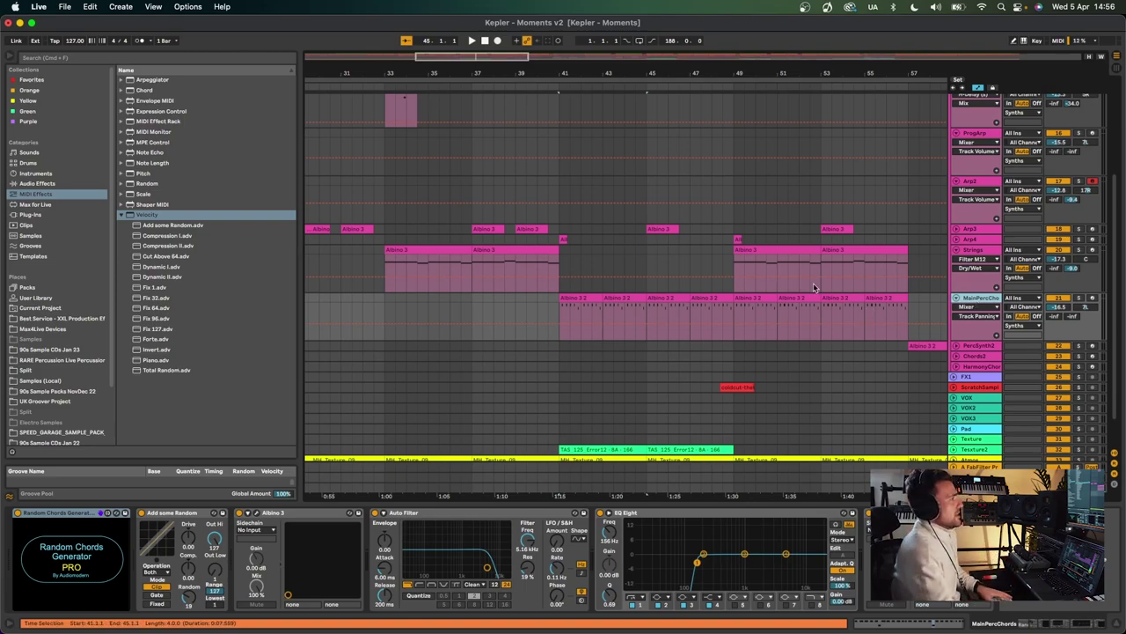
pyautogui.moveTo(626, 71); pyautogui.dragTo(626, 40)
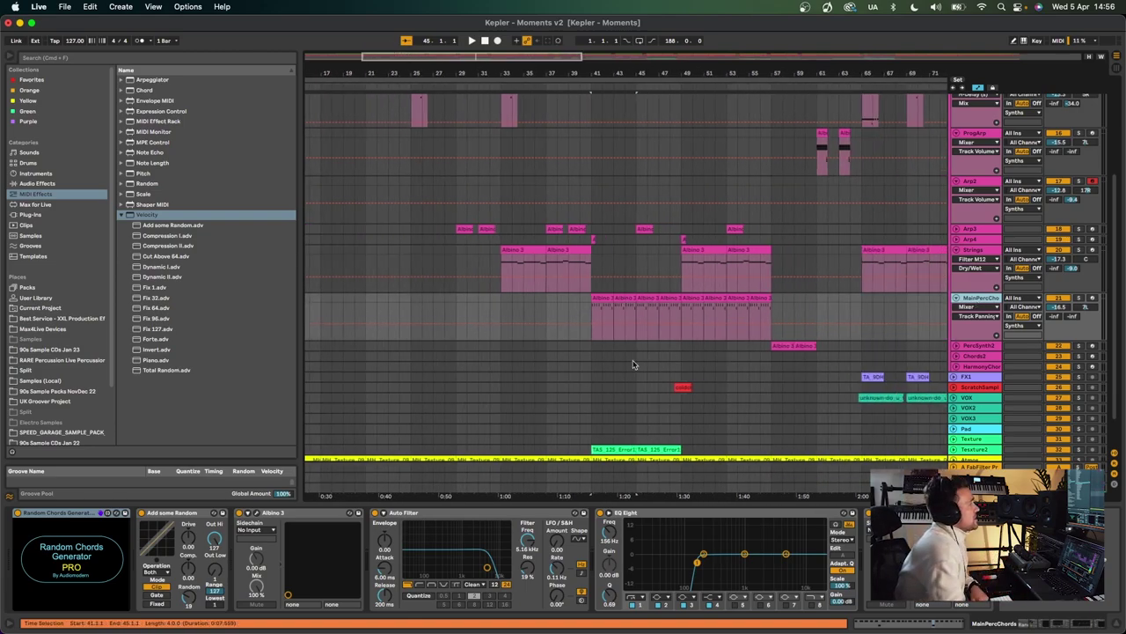
pyautogui.click(256, 513)
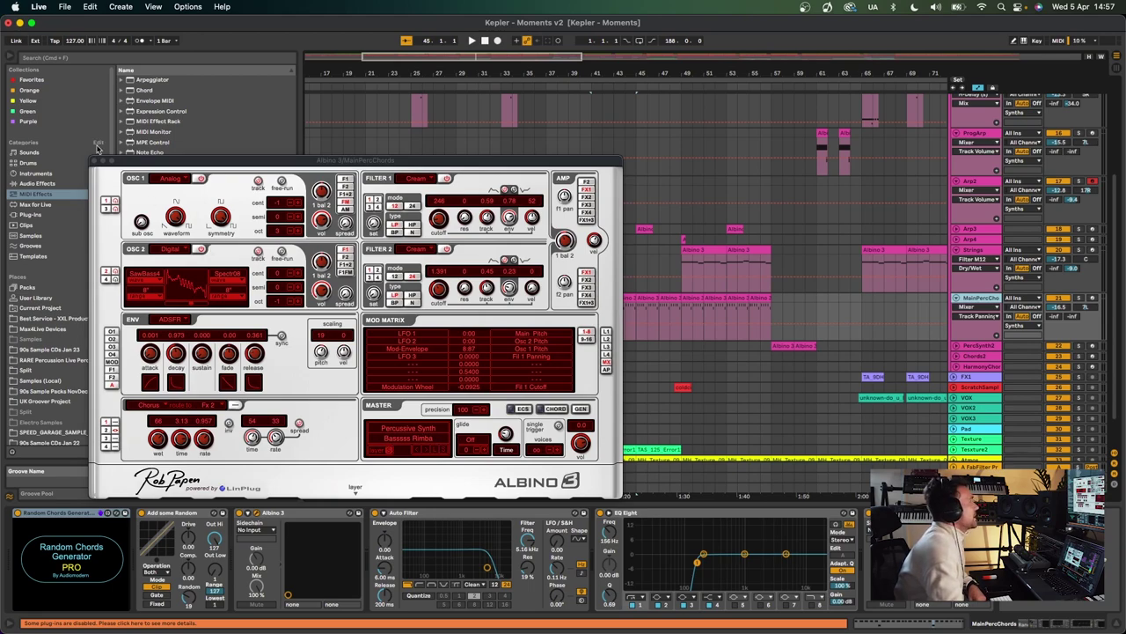
pyautogui.click(95, 164)
# Step: Inspect the MainPercChords track's panning lane and its list of automatable devices, leaving the lane on Track Panning
pyautogui.click(629, 314)
pyautogui.hscroll(5, 616, 316)
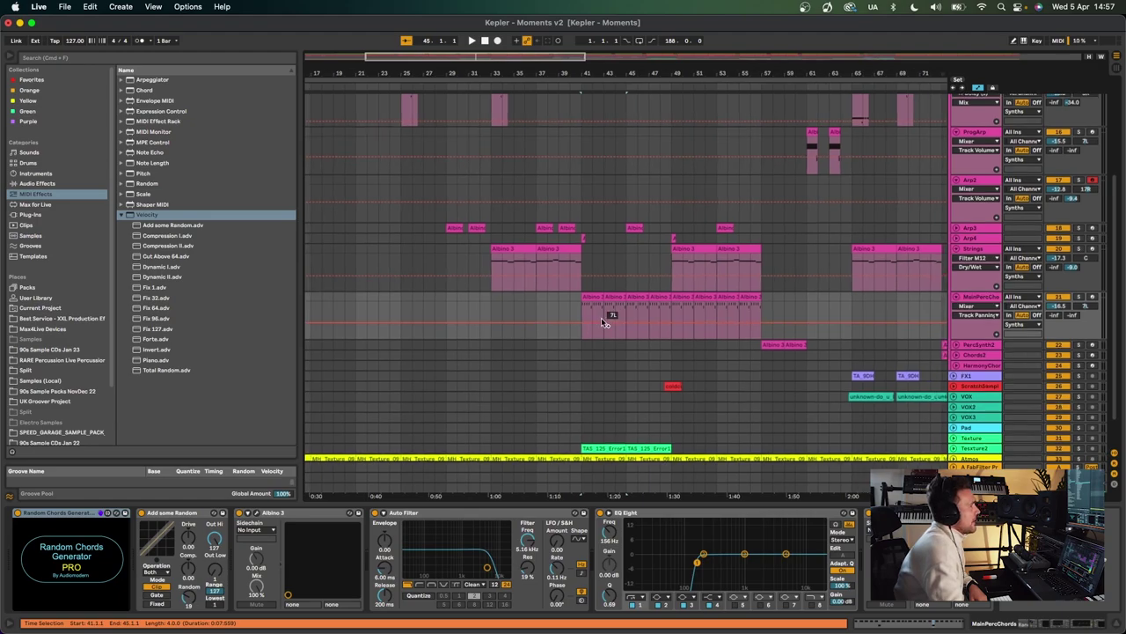
pyautogui.hscroll(2, 584, 341)
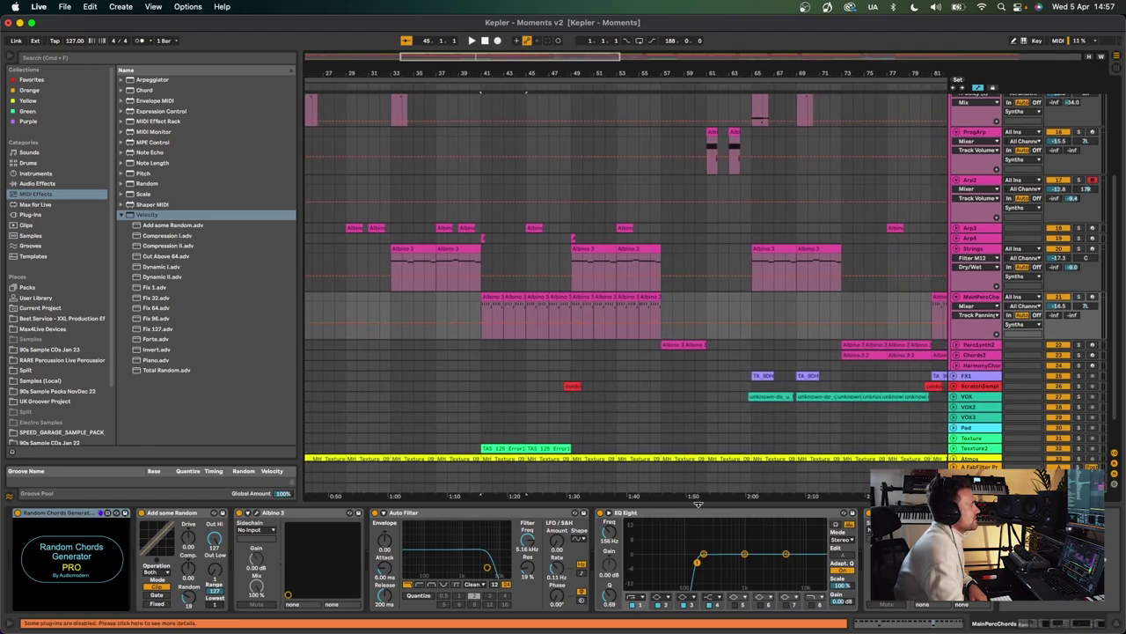
pyautogui.click(976, 307)
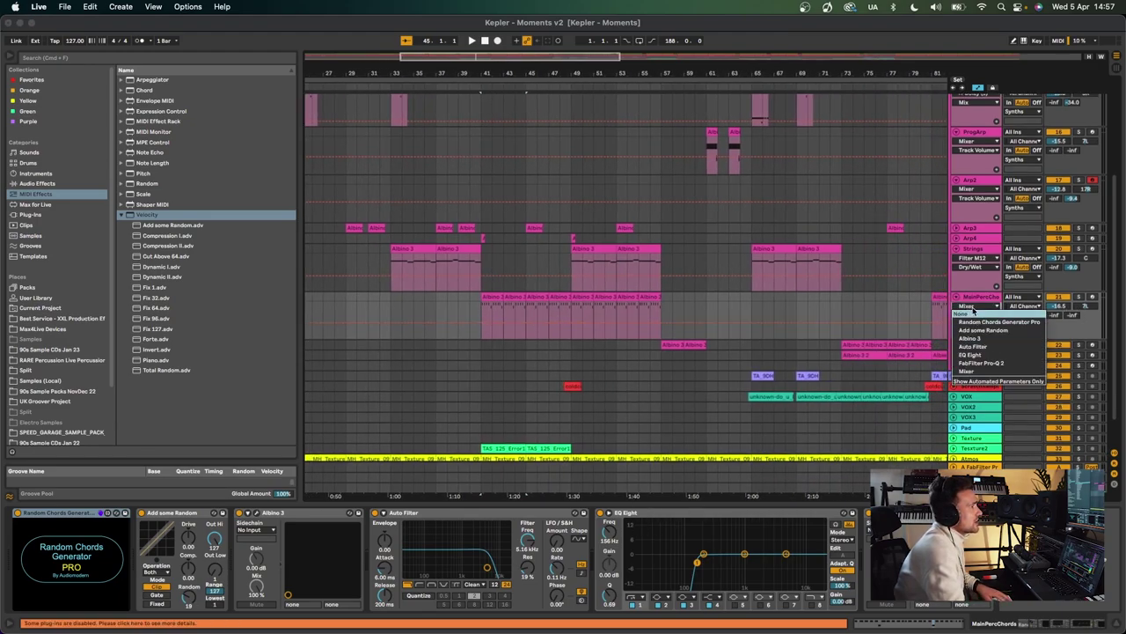
pyautogui.click(976, 315)
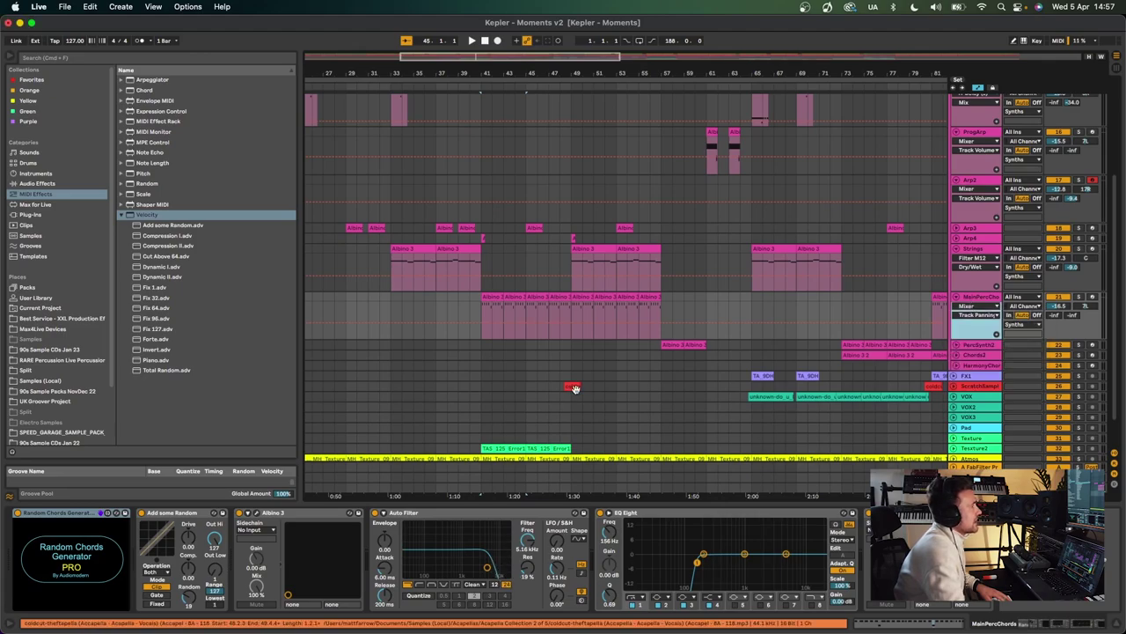
# Step: View the FabFilter Pro-Q 2 curve on the MainPercChords track, then close the plug-in
pyautogui.hscroll(3, 571, 396)
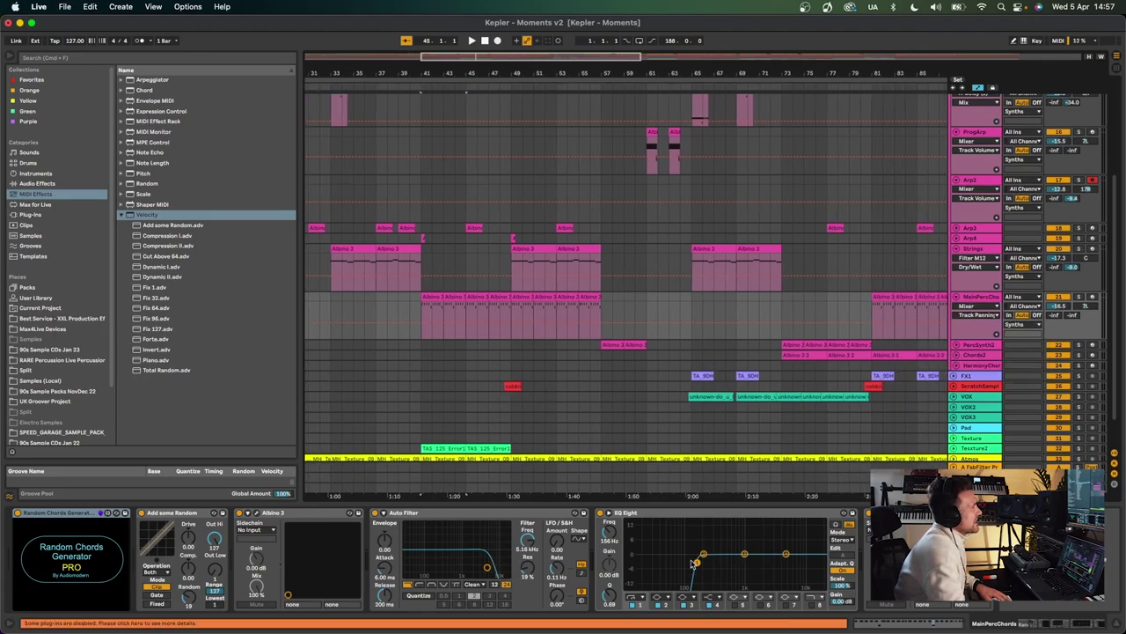
pyautogui.click(888, 513)
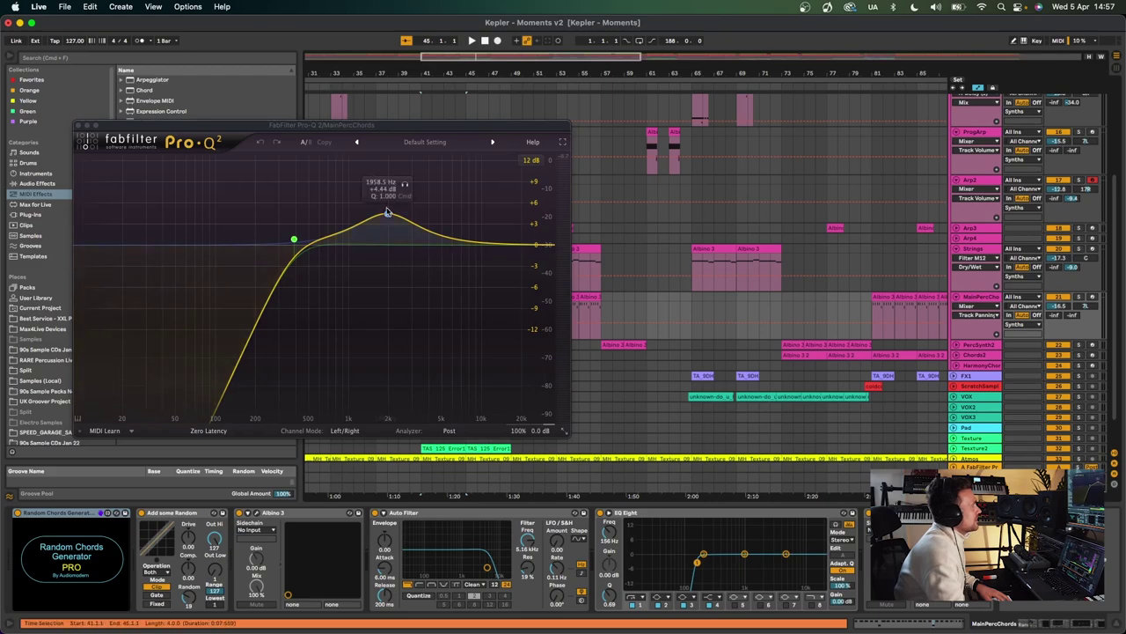
pyautogui.click(78, 125)
# Step: Select the PercSynth2 clip at bar 57 and play the arrangement from there
pyautogui.moveTo(483, 65); pyautogui.dragTo(484, 71)
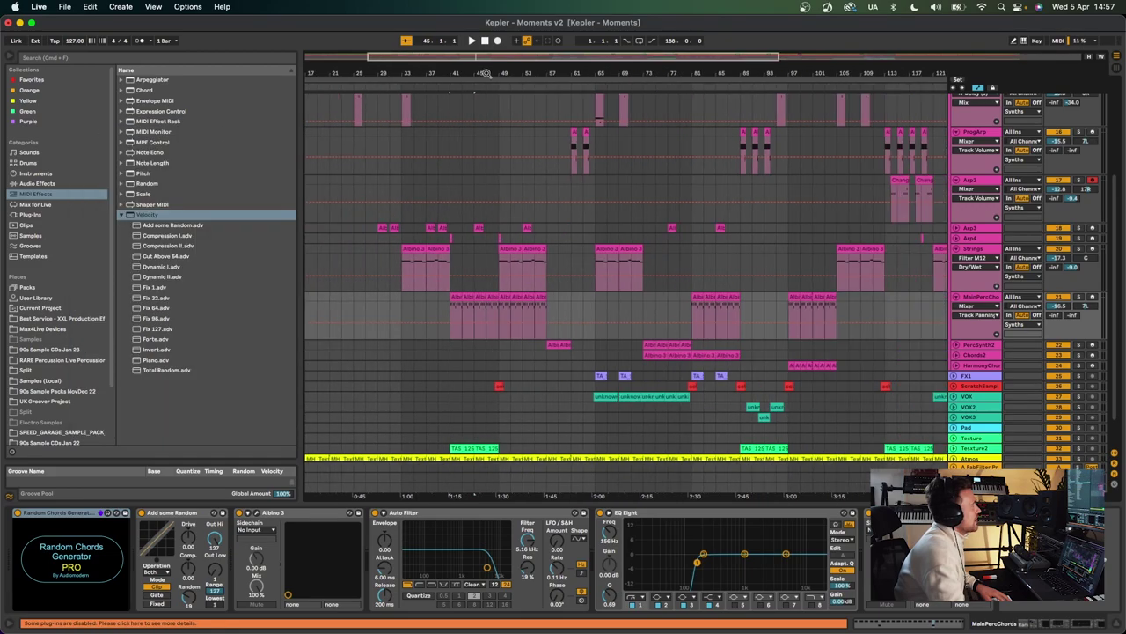
pyautogui.scroll(-2, 726, 225)
pyautogui.hscroll(2, 696, 224)
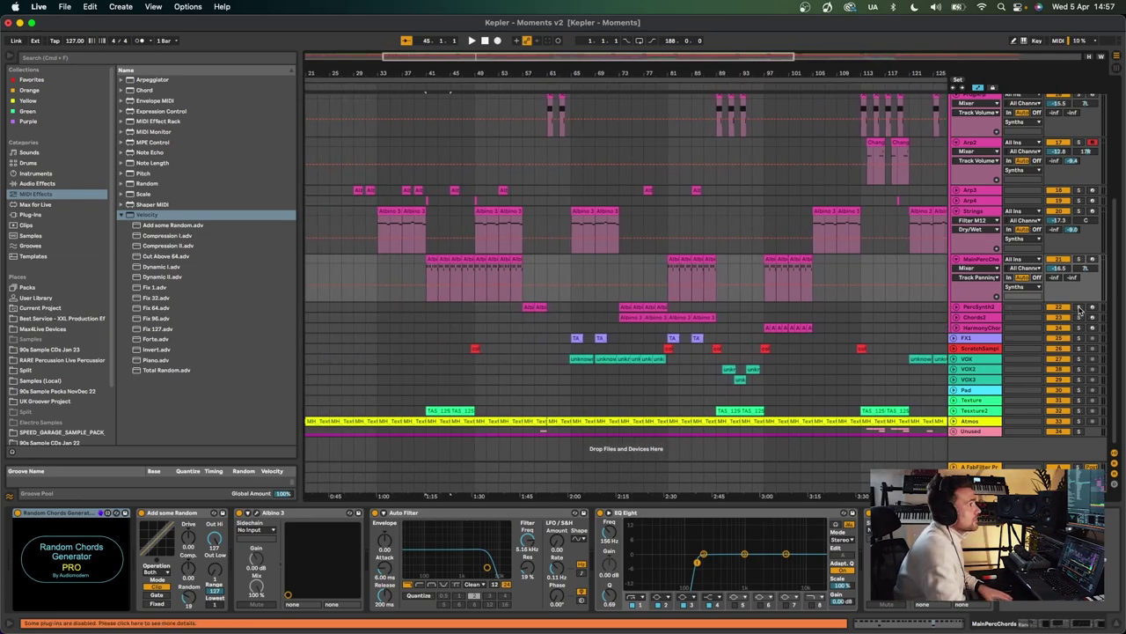
pyautogui.click(531, 307)
pyautogui.press('space')
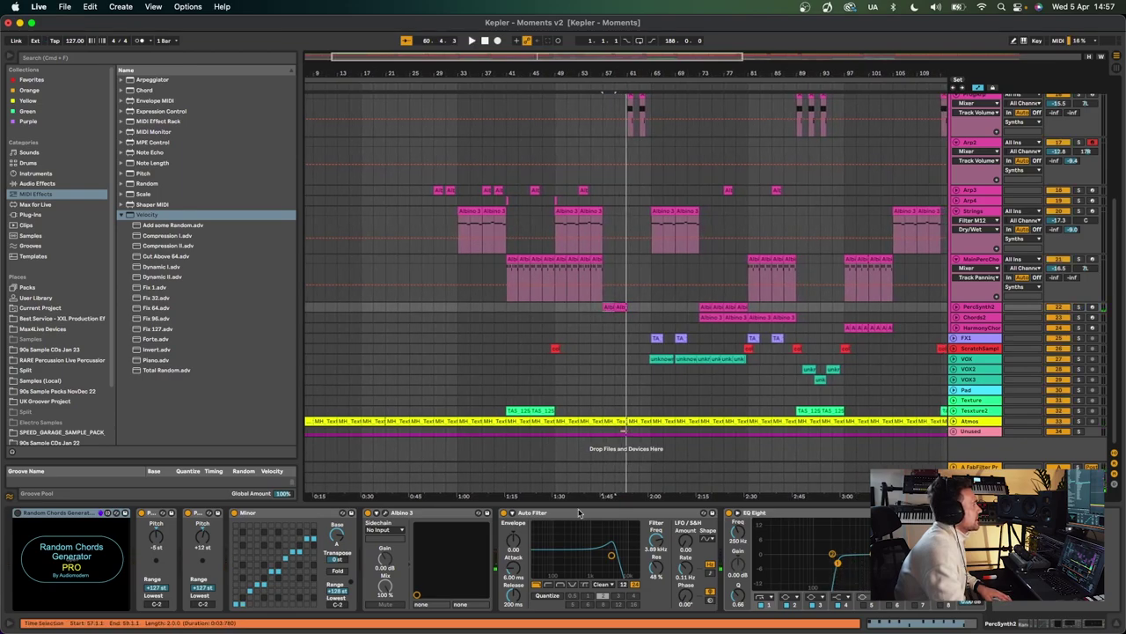
# Step: Expand the PercSynth2 track with its Auto Filter Device On lane and check its Albino 3 preset while replaying from bar 57
pyautogui.click(955, 307)
pyautogui.click(974, 316)
pyautogui.click(987, 379)
pyautogui.press('space')
pyautogui.press('space')
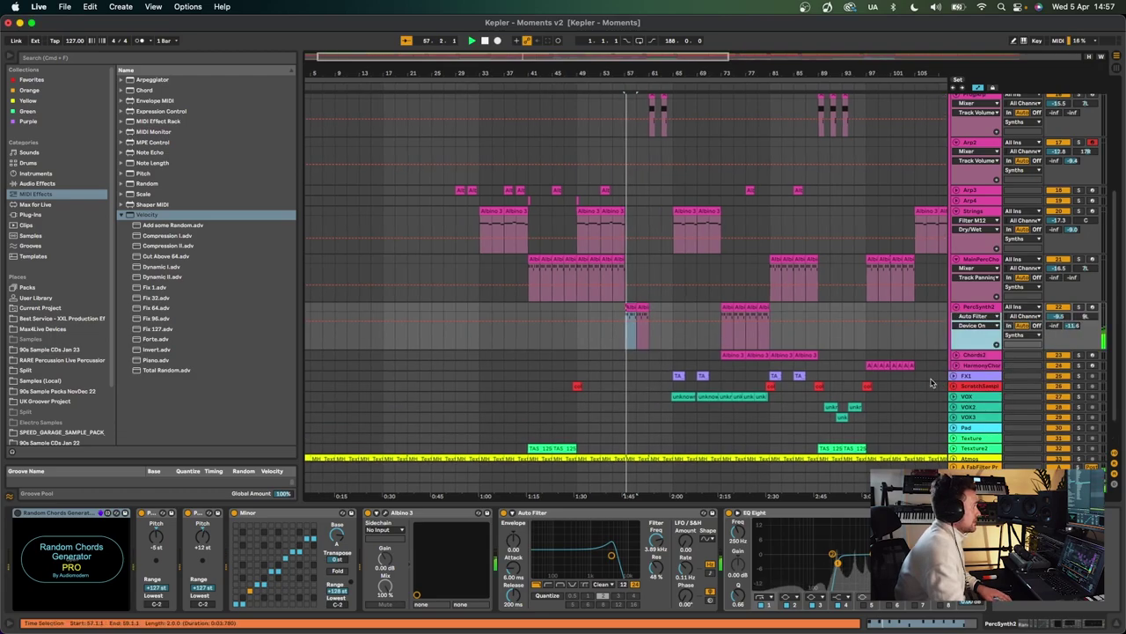
pyautogui.click(384, 512)
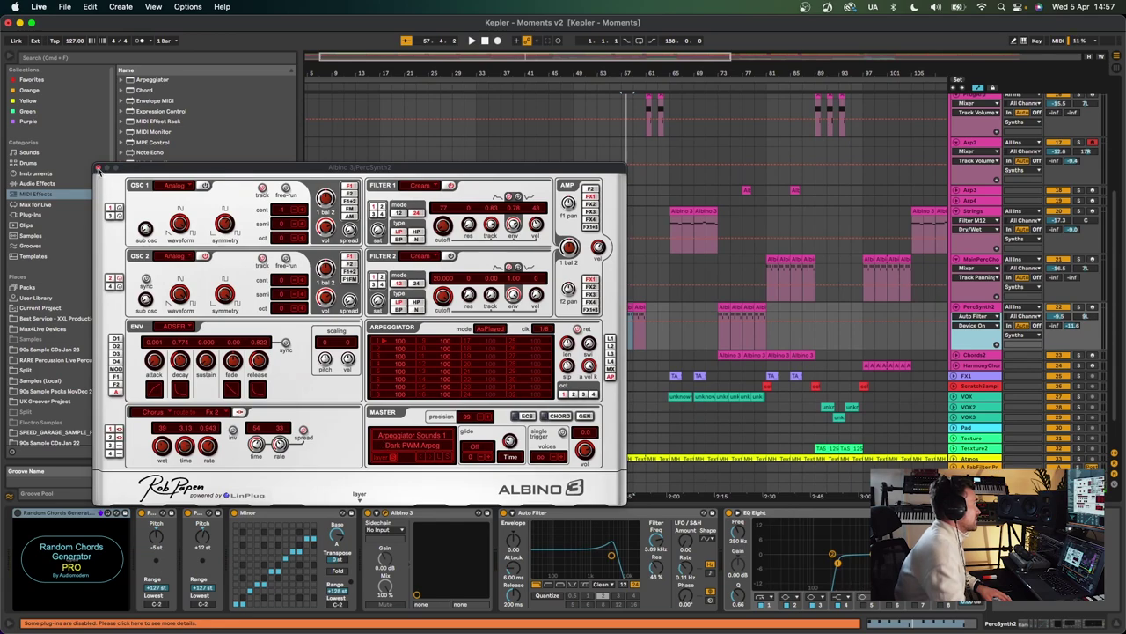
pyautogui.click(98, 168)
# Step: Examine the MIDI notes of the PercSynth2 clip at bar 57 in an enlarged editor, then return to the track's devices and replay it
pyautogui.doubleClick(626, 308)
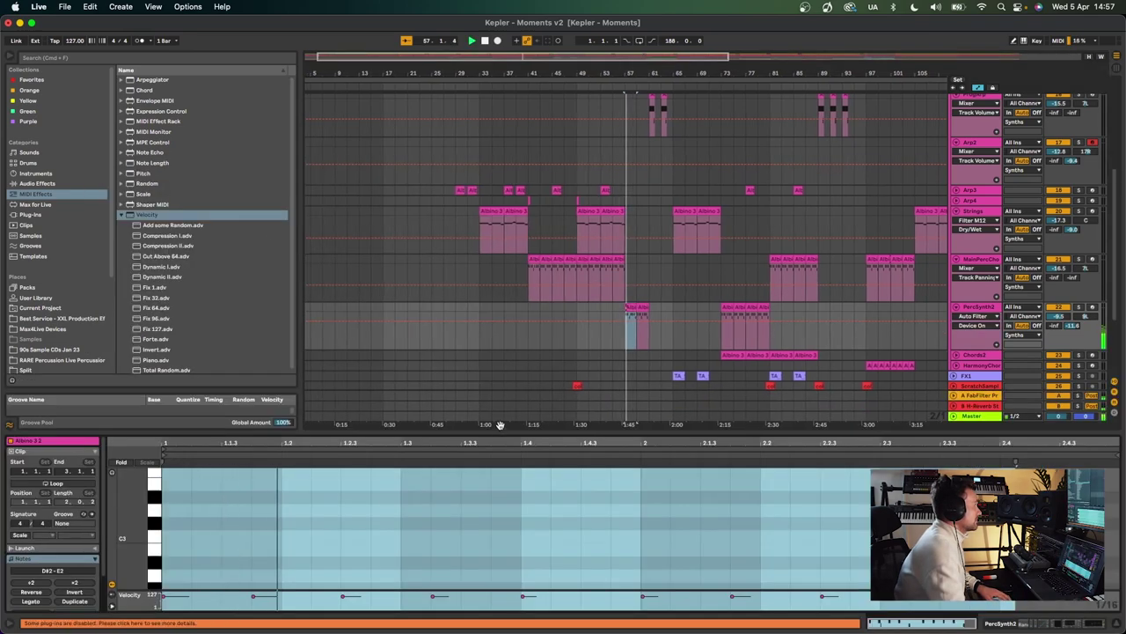
pyautogui.moveTo(478, 504); pyautogui.dragTo(478, 288)
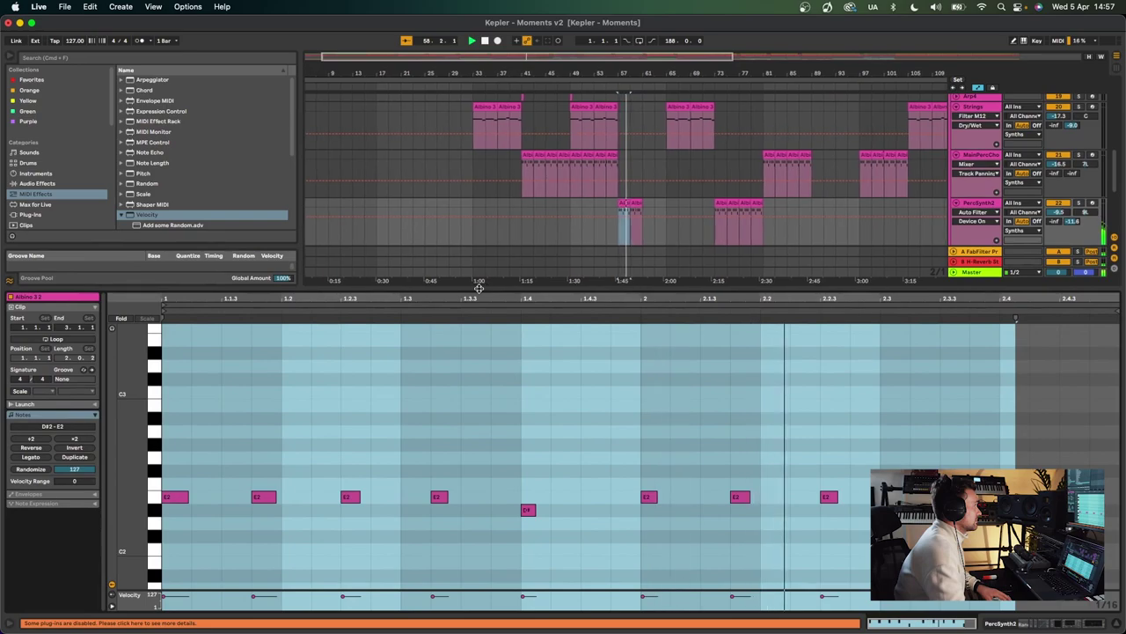
pyautogui.press('space')
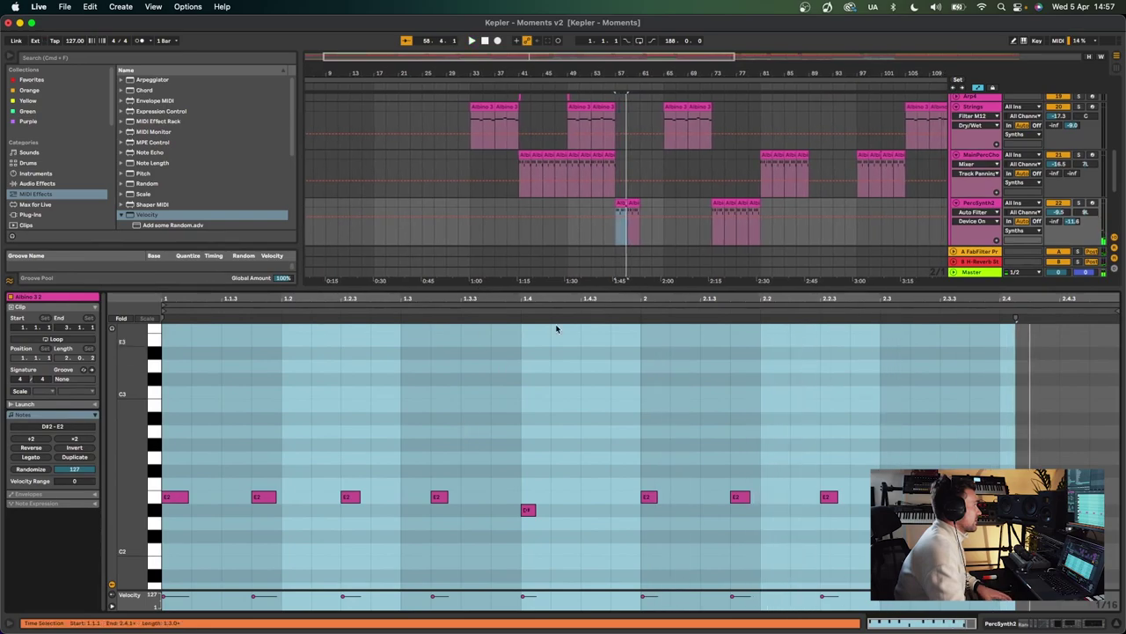
pyautogui.moveTo(567, 284); pyautogui.dragTo(590, 461)
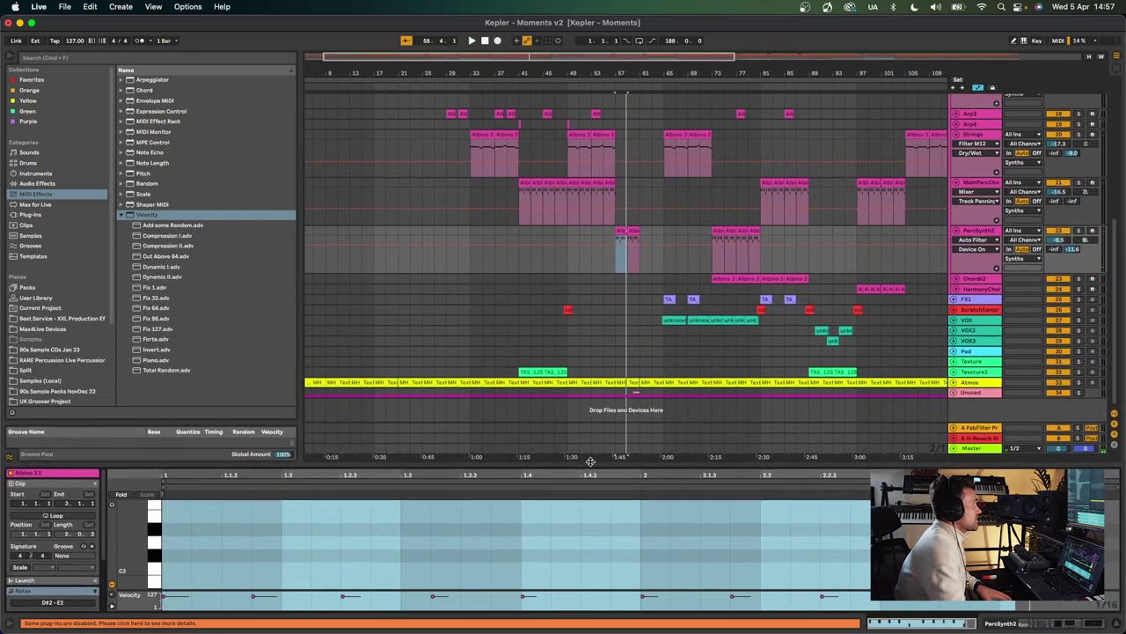
pyautogui.click(975, 236)
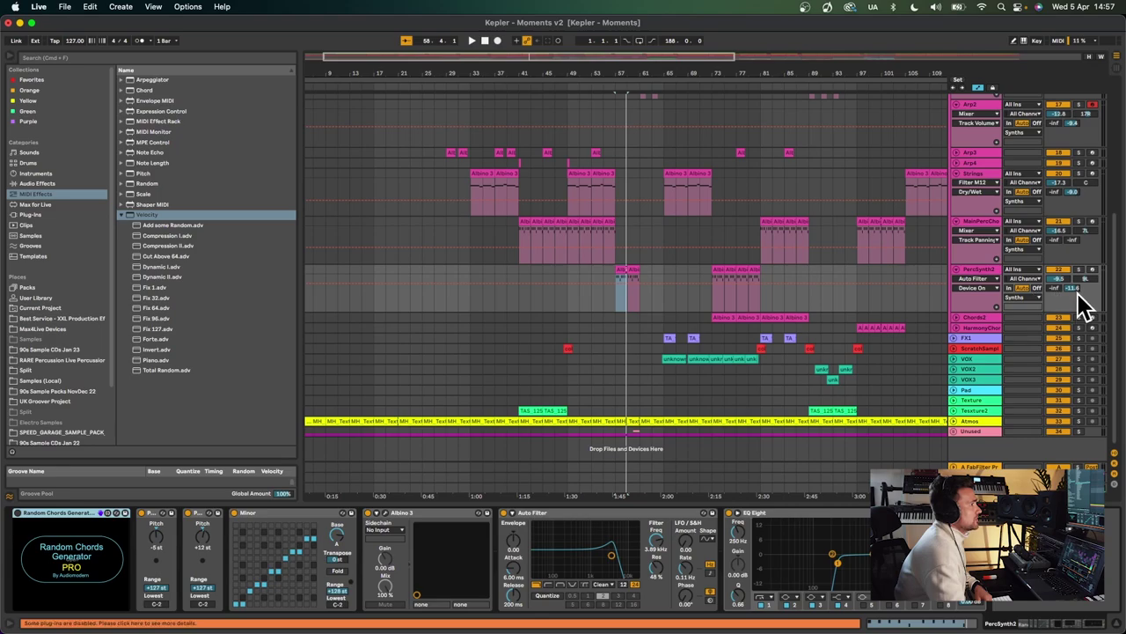
pyautogui.press('space')
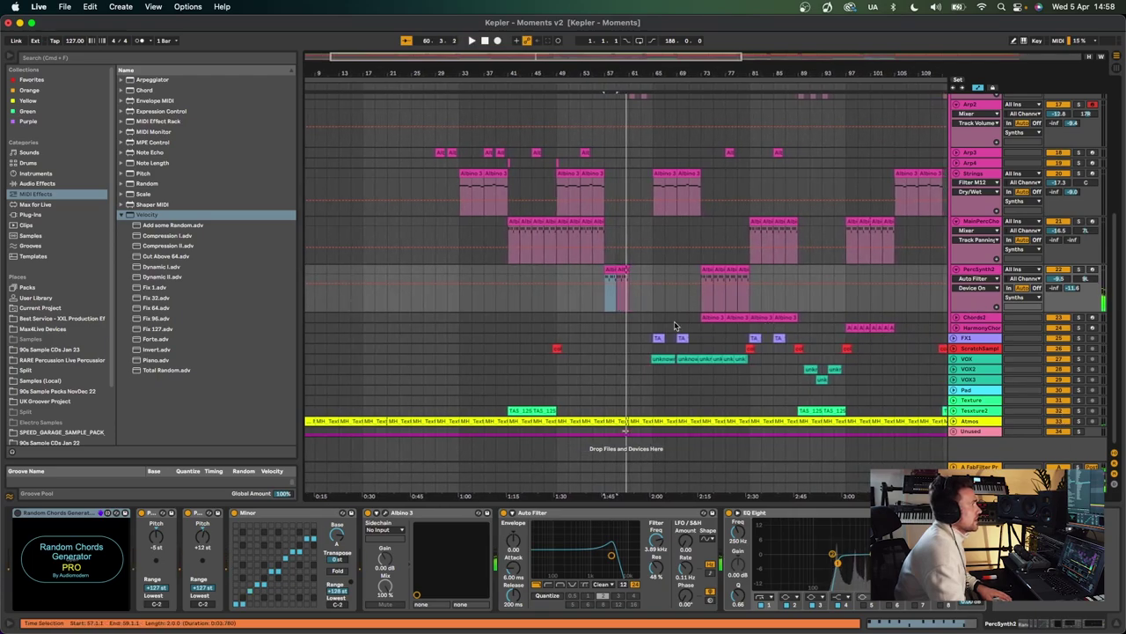
# Step: Audition the soloed Chords2 track from bar 73 and view its Albino 3 preset
pyautogui.click(766, 319)
pyautogui.press('space')
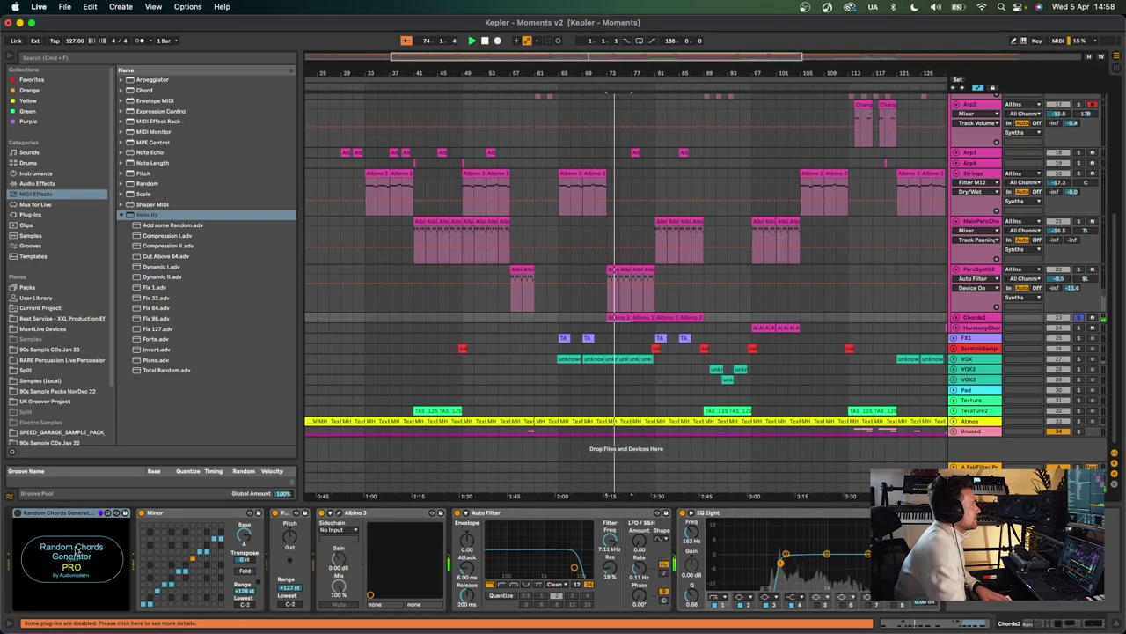
pyautogui.click(338, 512)
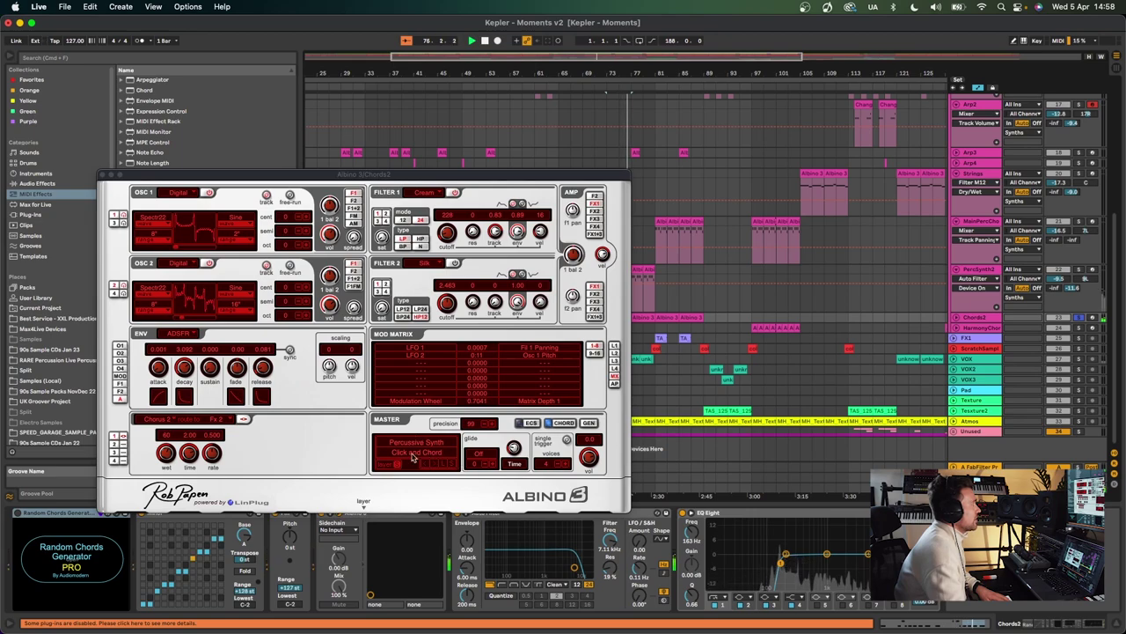
pyautogui.click(103, 175)
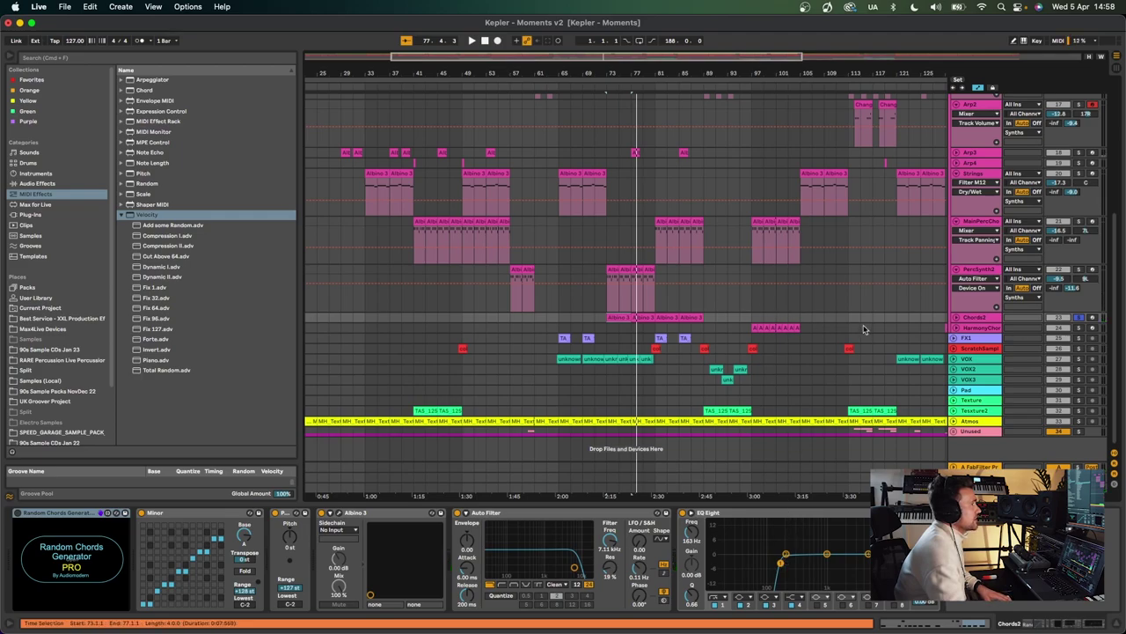
# Step: Solo the HarmonyChord track, play it from bar 97, and expand the HarmonyChord and Chords2 tracks
pyautogui.hscroll(5, 792, 331)
pyautogui.click(614, 327)
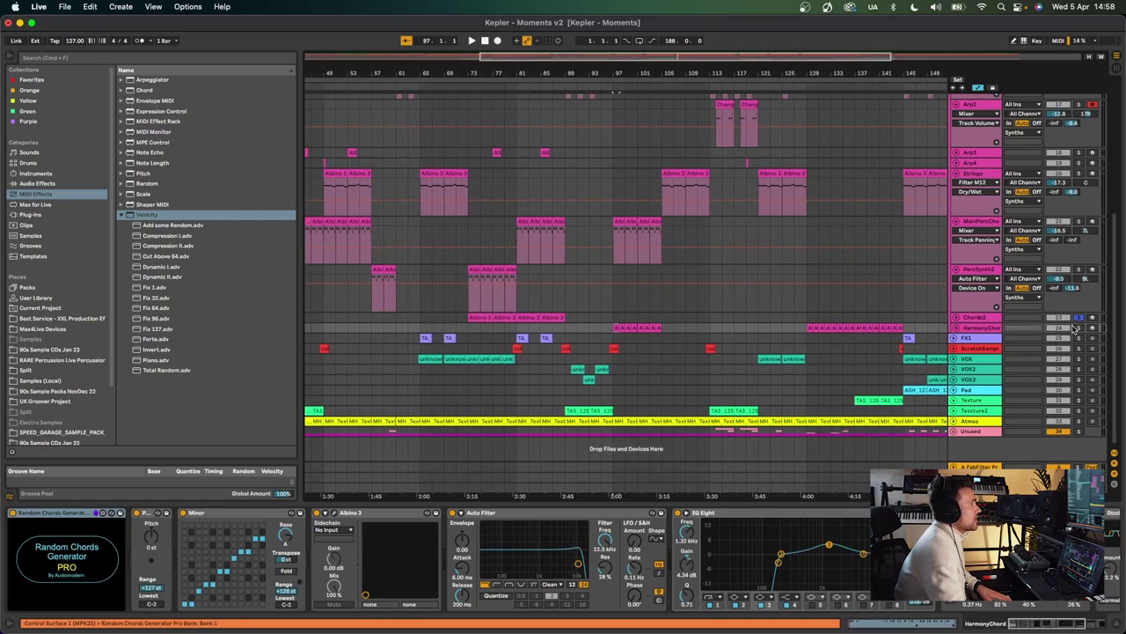
pyautogui.click(1078, 328)
pyautogui.press('space')
pyautogui.click(956, 328)
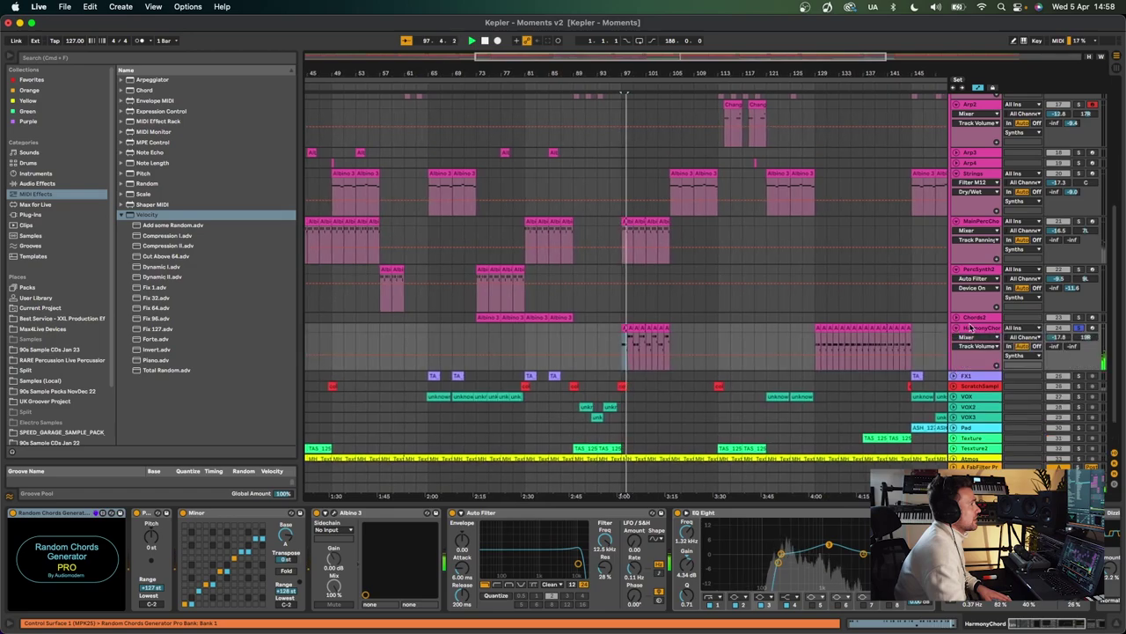
pyautogui.click(956, 317)
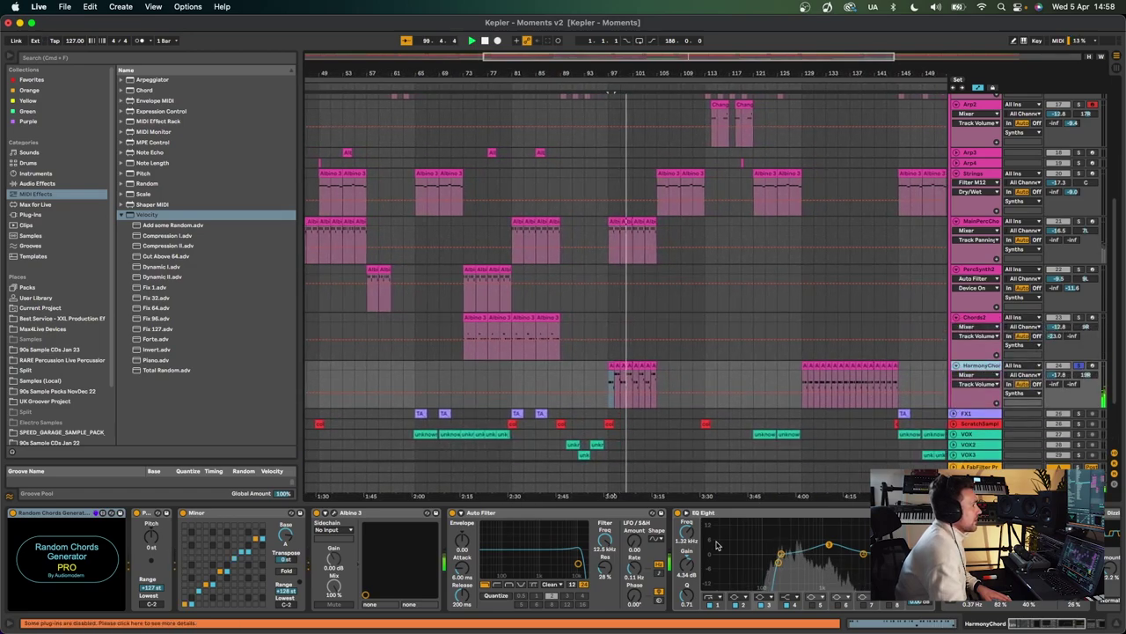
# Step: Replay HarmonyChord from bar 97 while adjusting its EQ Eight mid-band boost to about 1.19 kHz
pyautogui.hscroll(2, 717, 545)
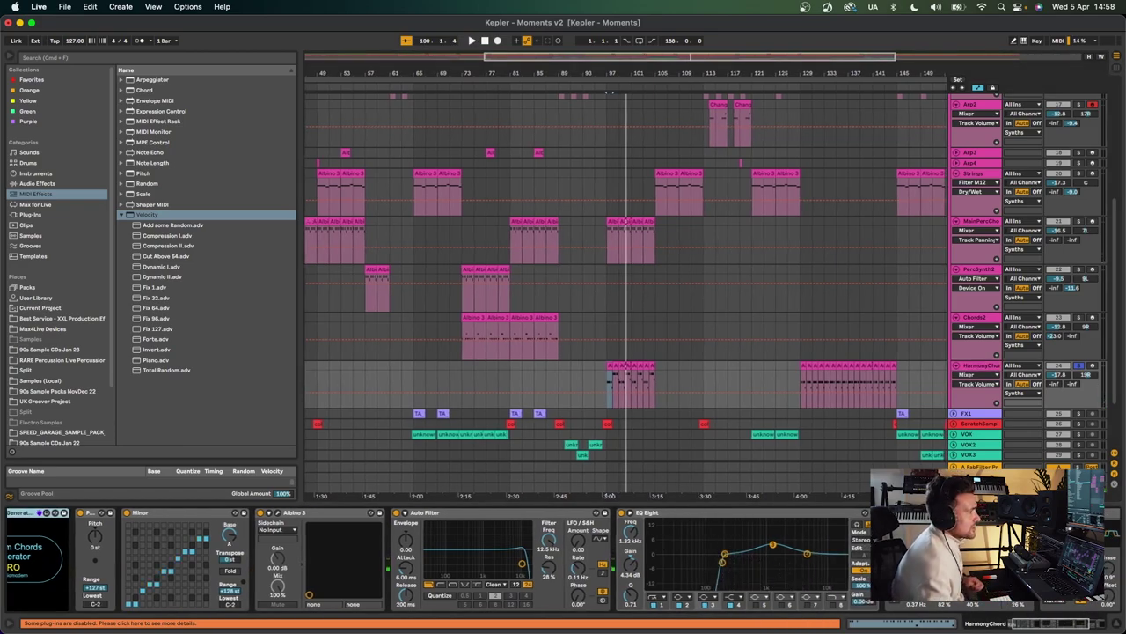
pyautogui.press('space')
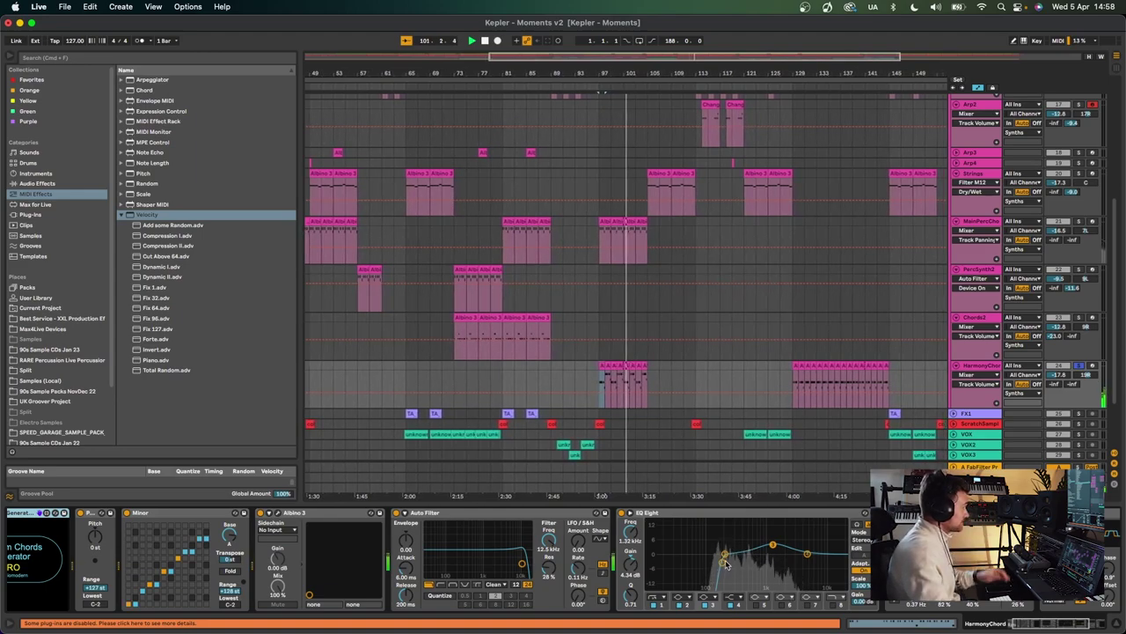
pyautogui.hscroll(2, 727, 564)
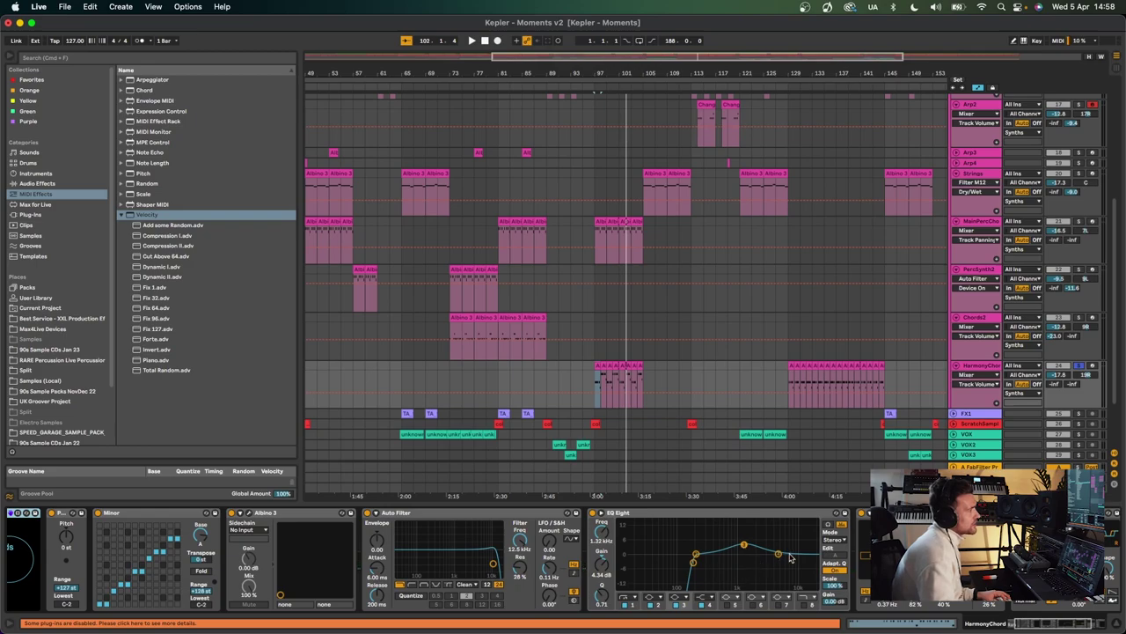
pyautogui.press('space')
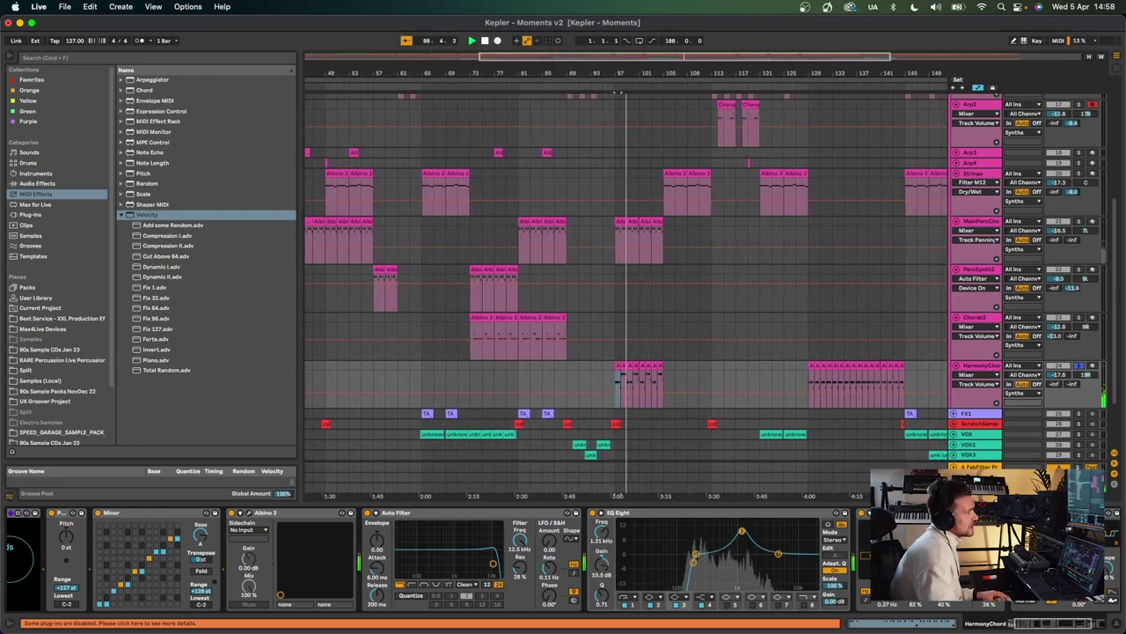
# Step: Replay HarmonyChord while examining its Phaser Particle Alliance, Dizziness and FabFilter Pro-Q 2 effects, then return to the start of its device chain
pyautogui.hscroll(6, 741, 545)
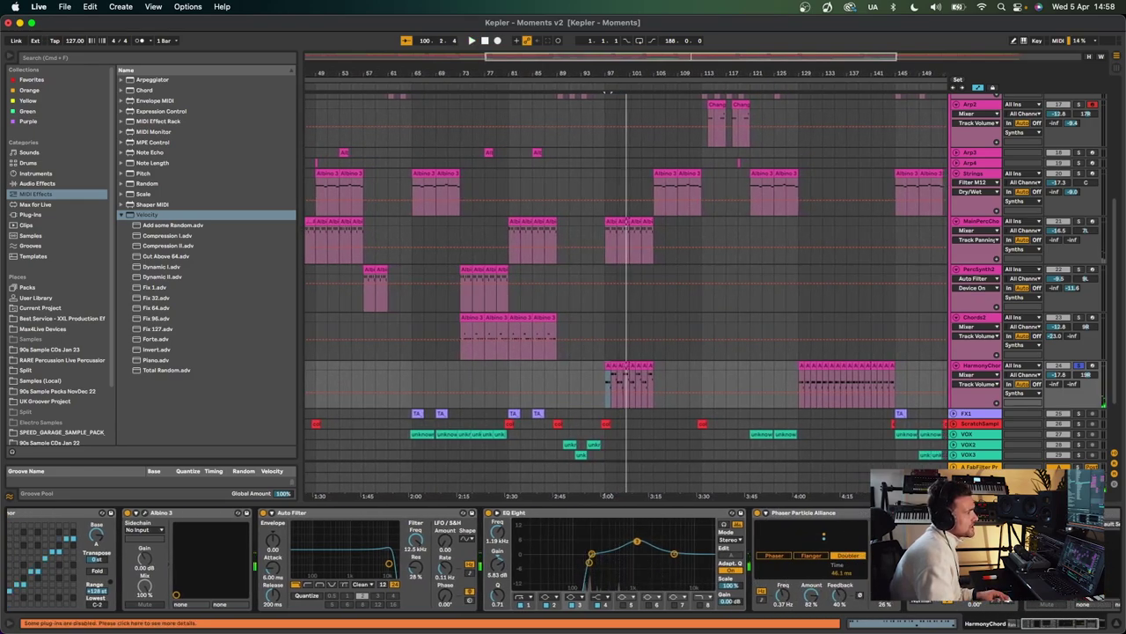
pyautogui.press('space')
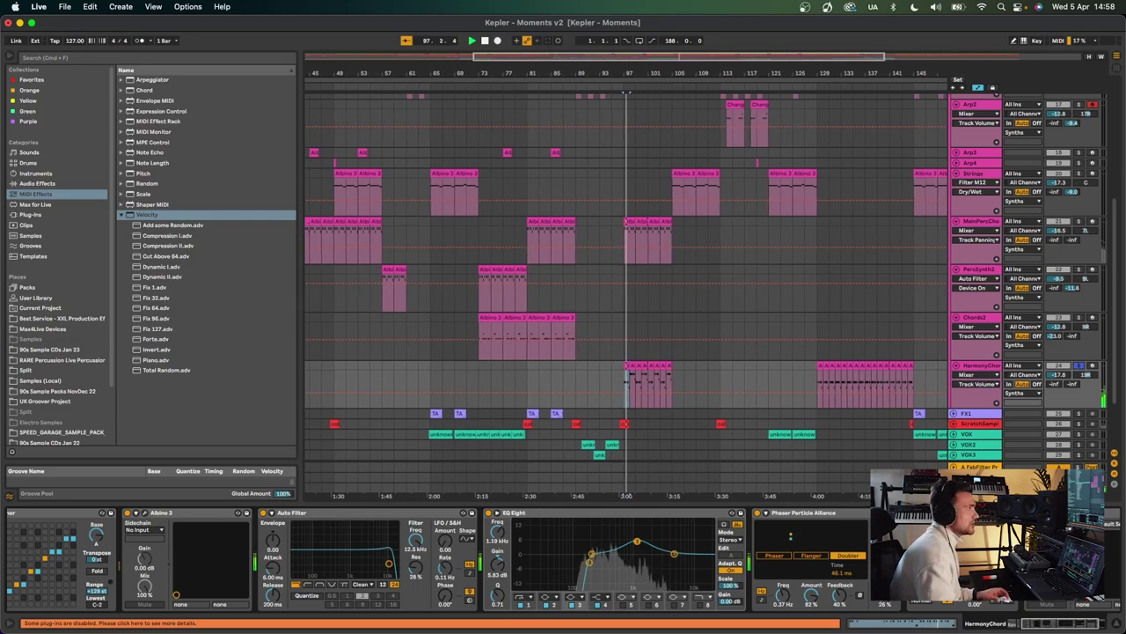
pyautogui.hscroll(5, 563, 559)
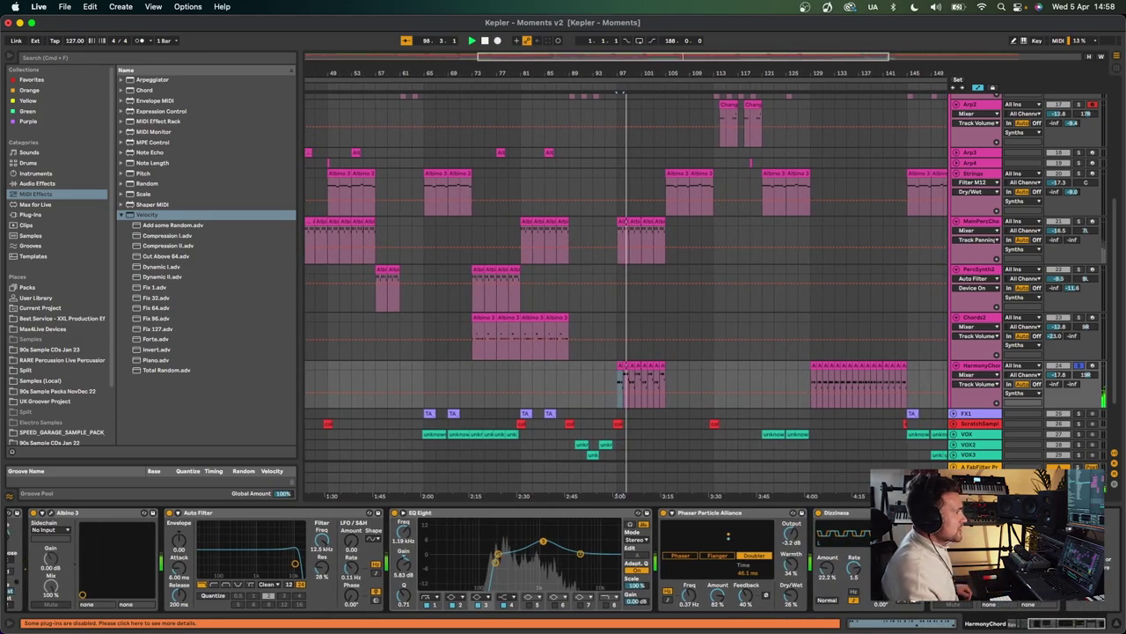
pyautogui.click(1042, 512)
pyautogui.press('ctrl+super+space')
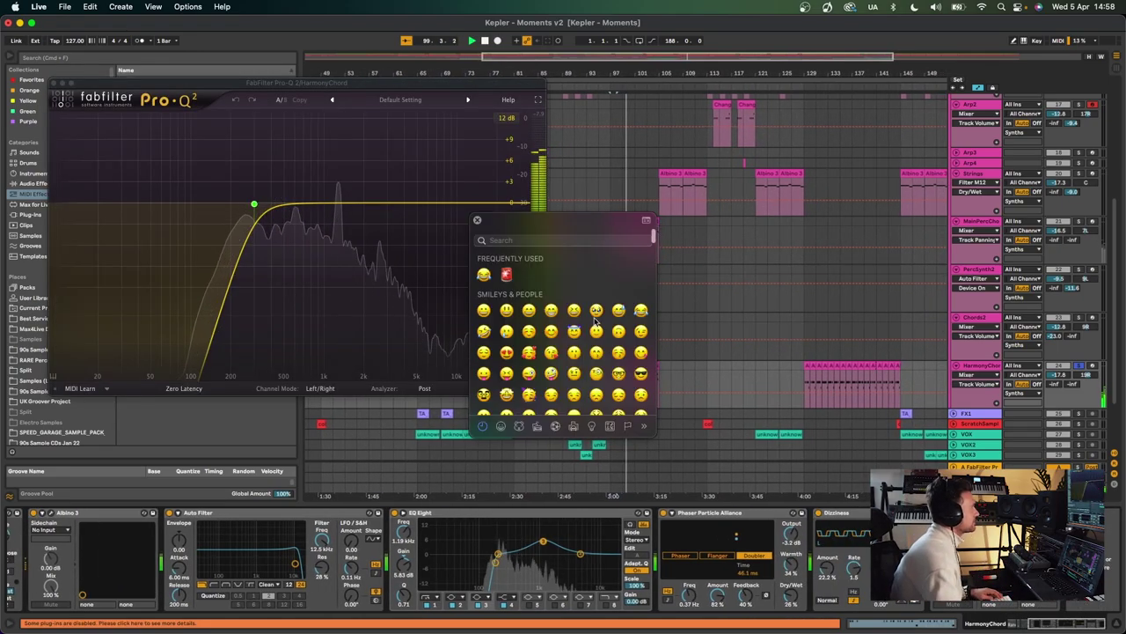
pyautogui.press('Escape')
pyautogui.press('space')
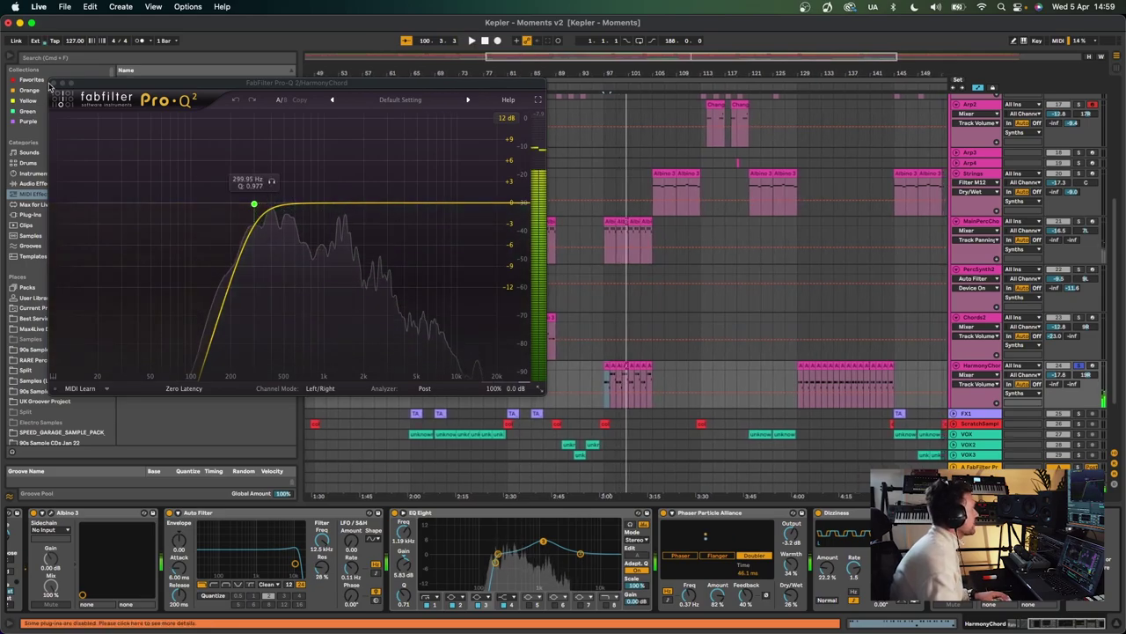
pyautogui.click(53, 83)
pyautogui.hscroll(-3, 197, 543)
pyautogui.hscroll(-3, 196, 543)
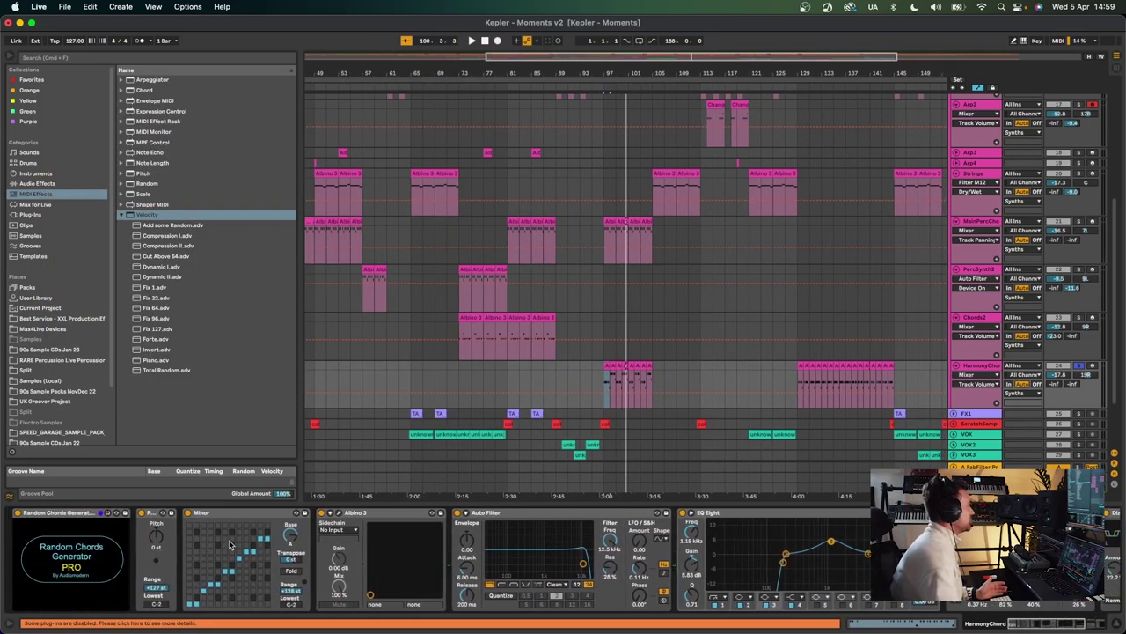
# Step: Select the FX1 clip at bar 65 and audition the soloed track while viewing its FabFilter Pro-Q 2 curve
pyautogui.scroll(-1, 830, 396)
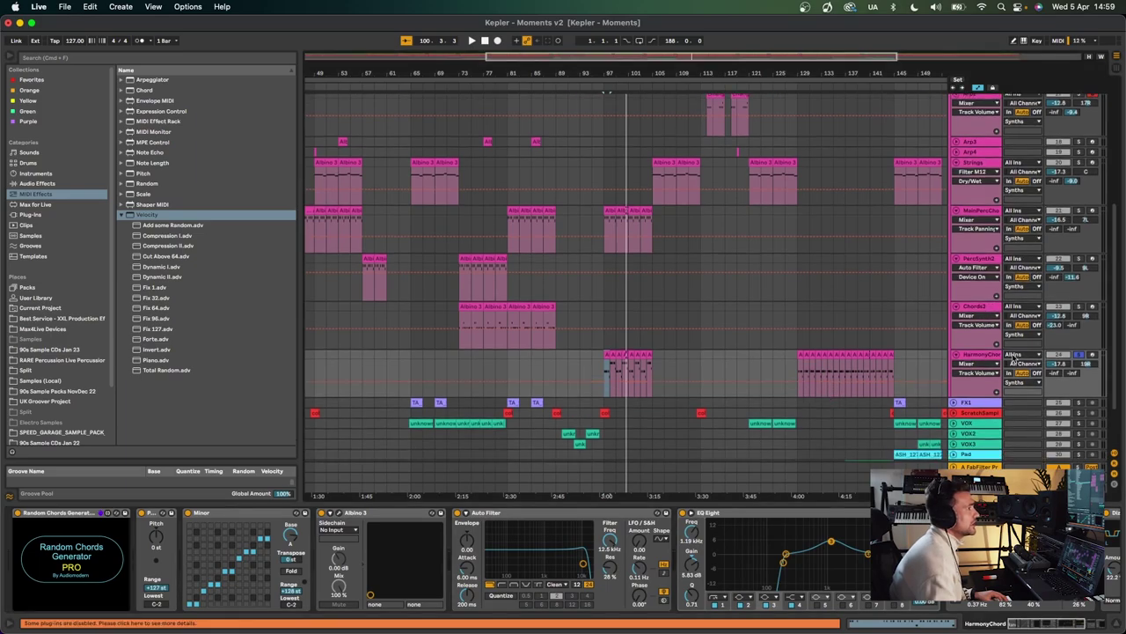
pyautogui.moveTo(630, 68); pyautogui.dragTo(628, 164)
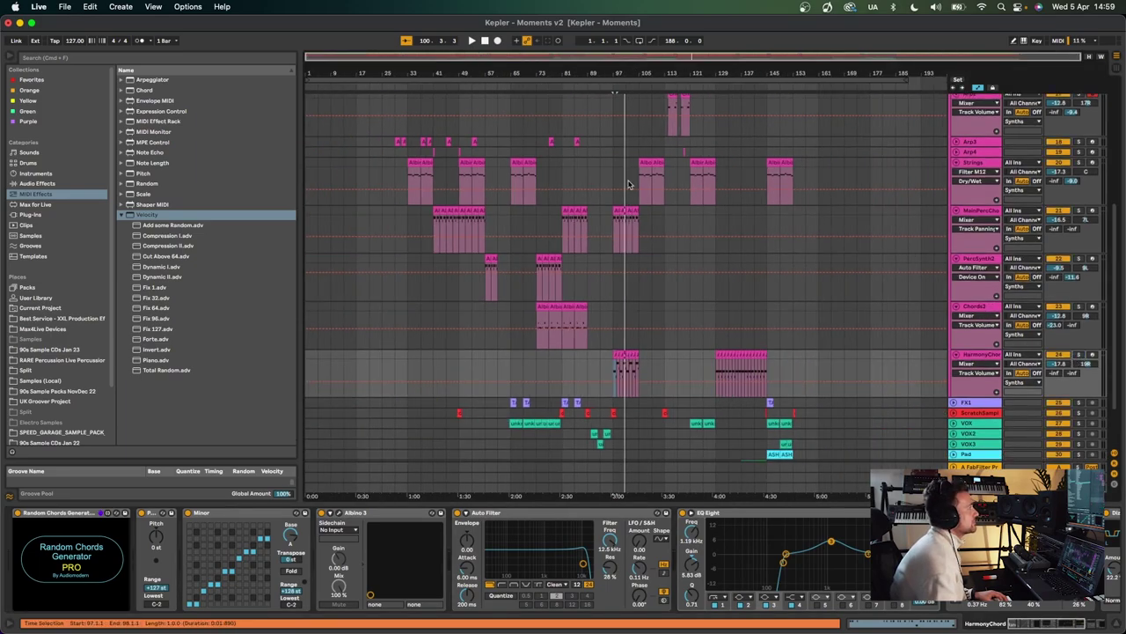
pyautogui.click(510, 406)
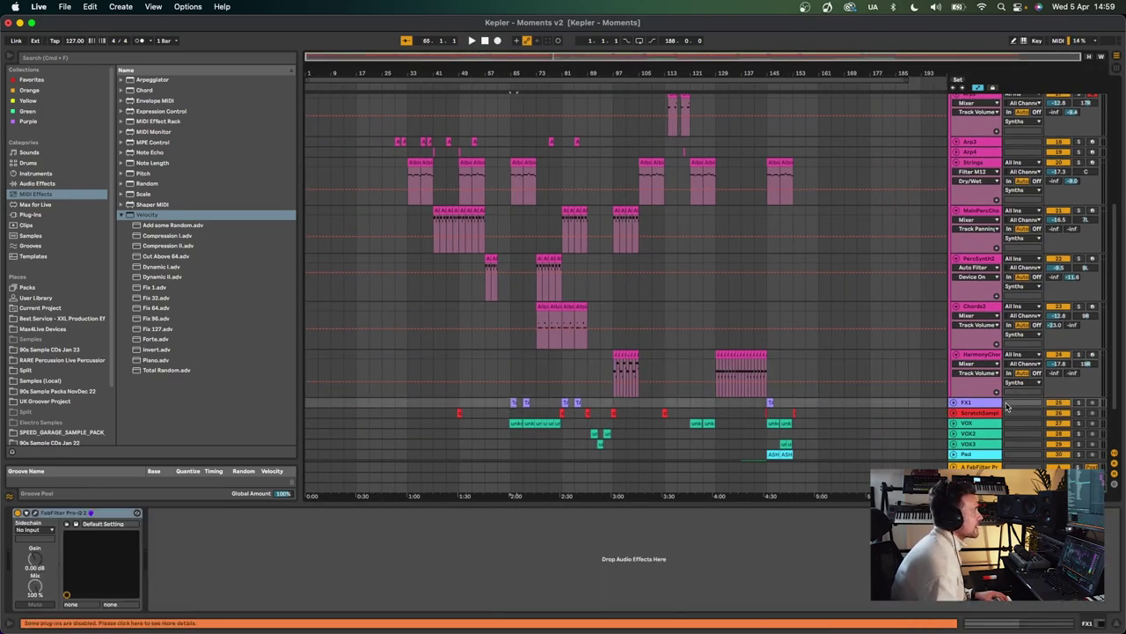
pyautogui.click(33, 512)
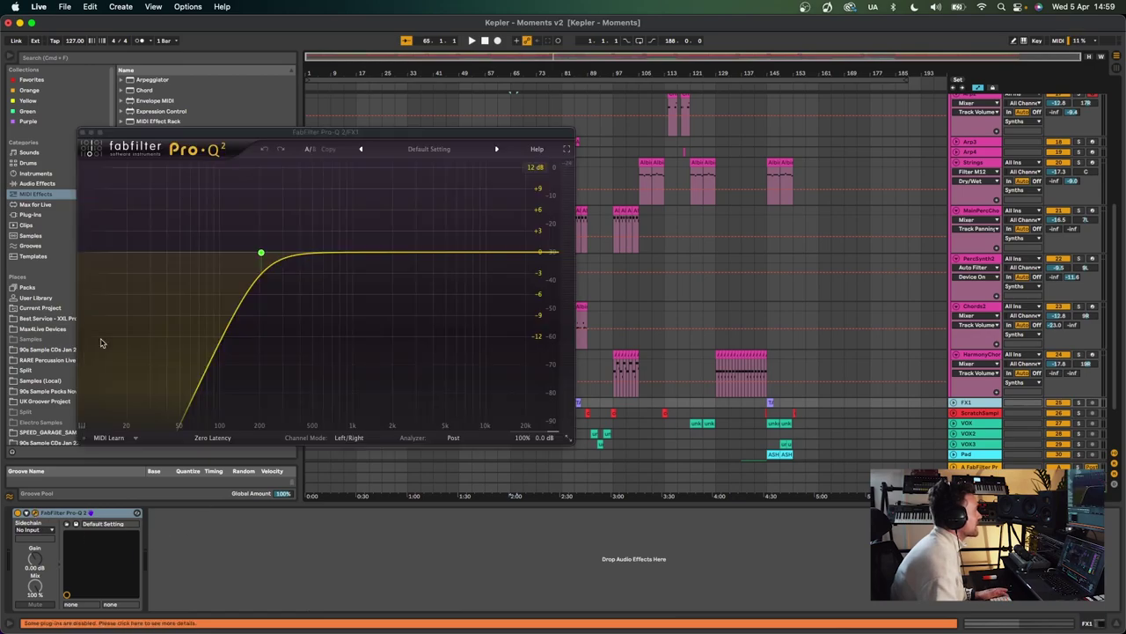
pyautogui.press('space')
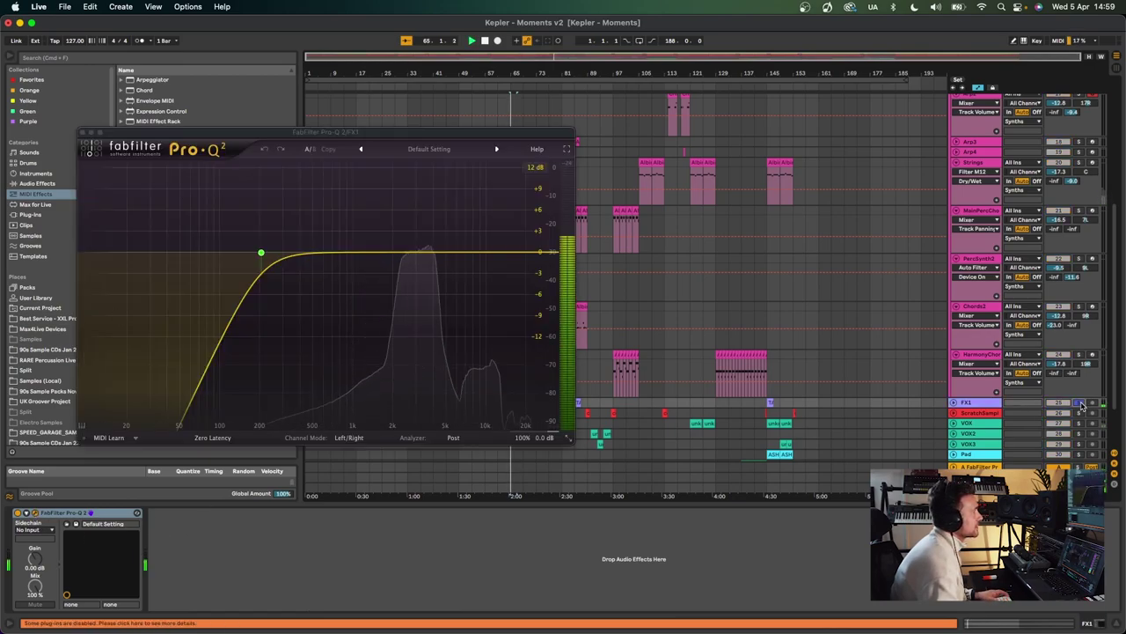
pyautogui.click(82, 132)
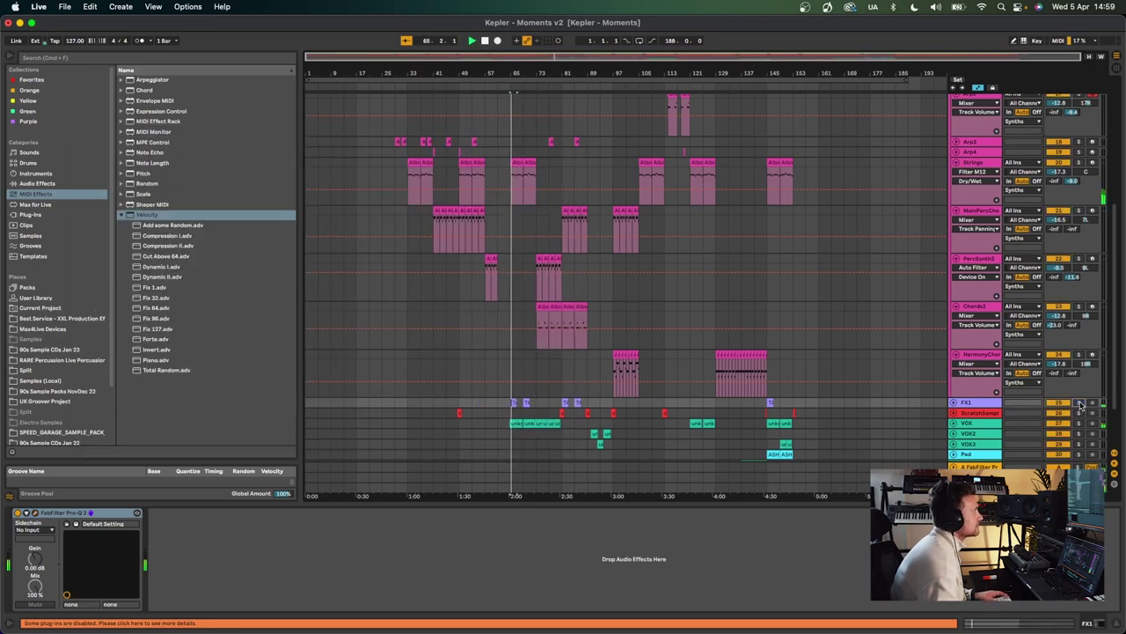
# Step: Select the ScratchSample clip near bar 81 and audition it both soloed and within the full mix
pyautogui.scroll(-3, 1091, 383)
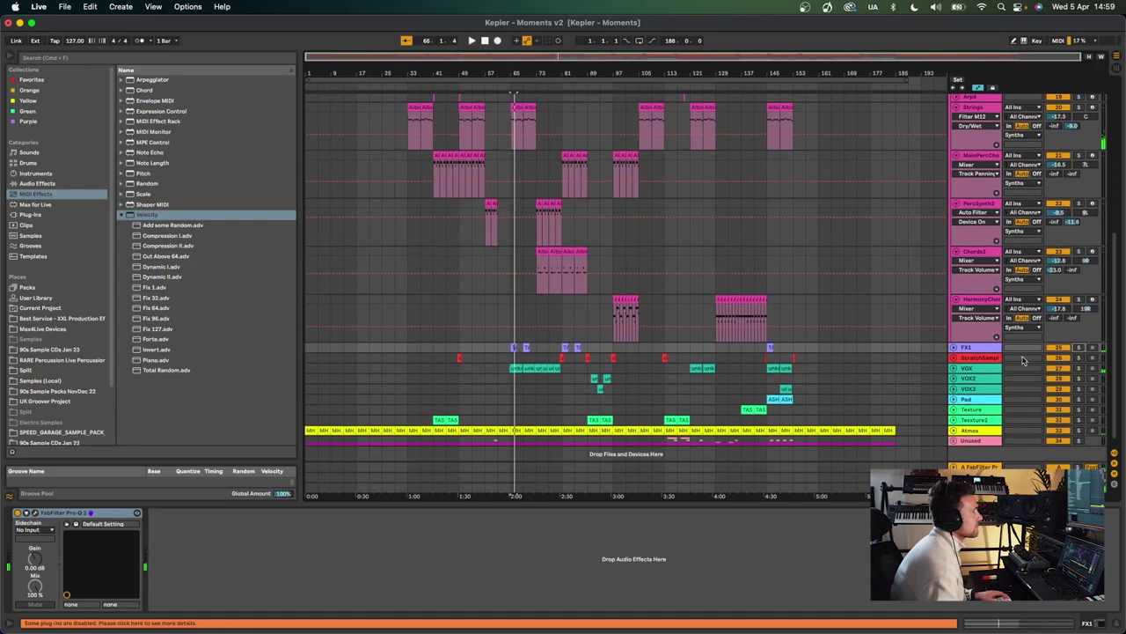
pyautogui.click(560, 357)
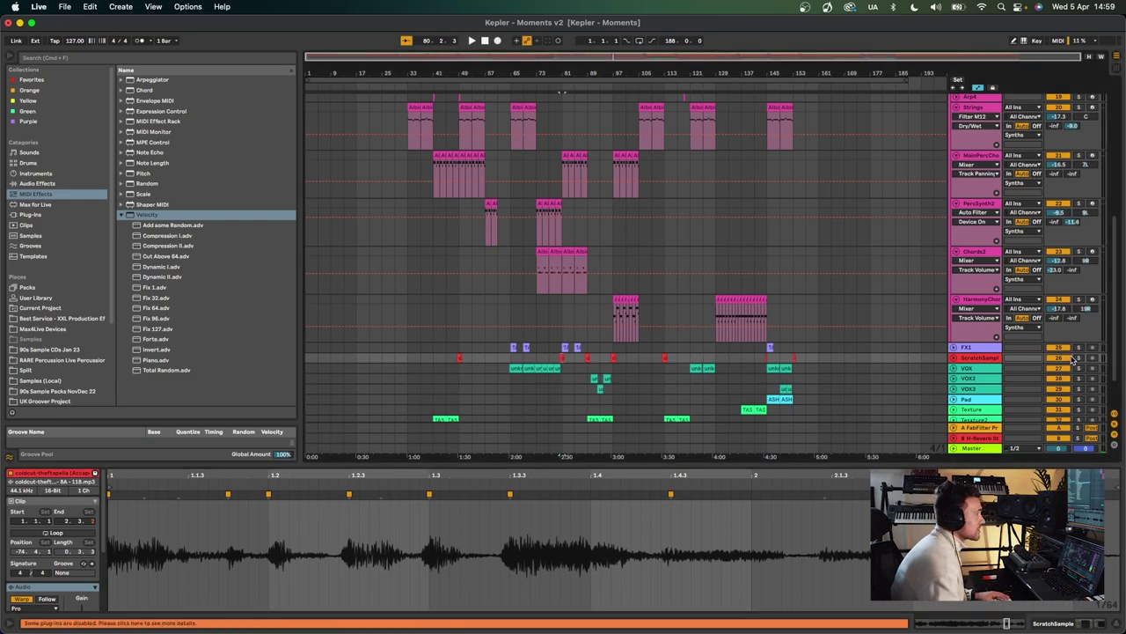
pyautogui.press('space')
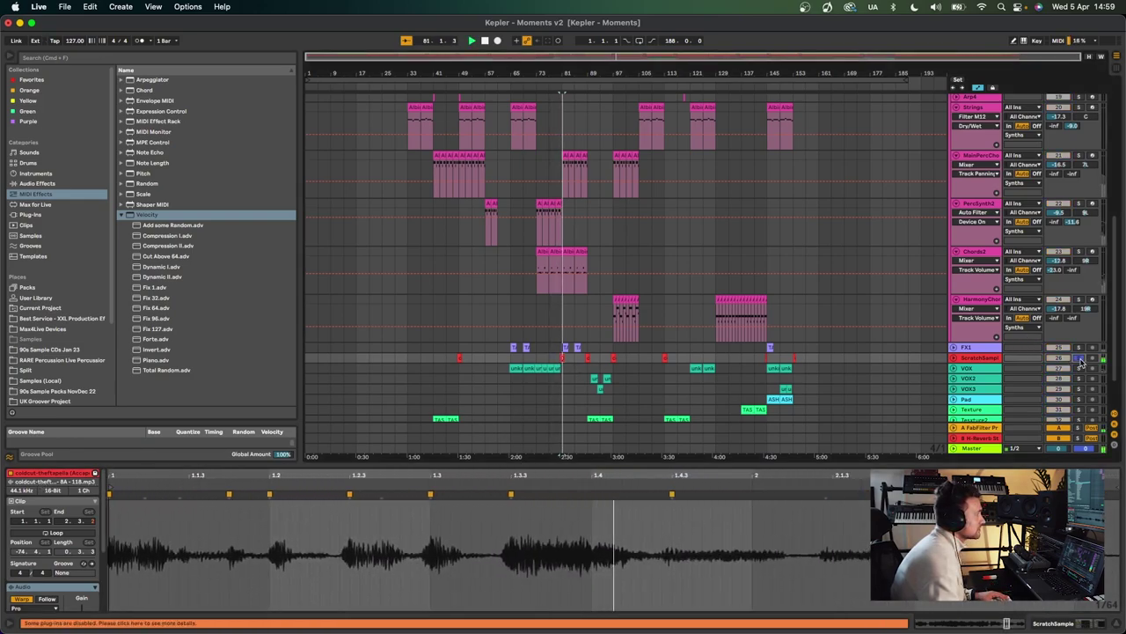
pyautogui.press('space')
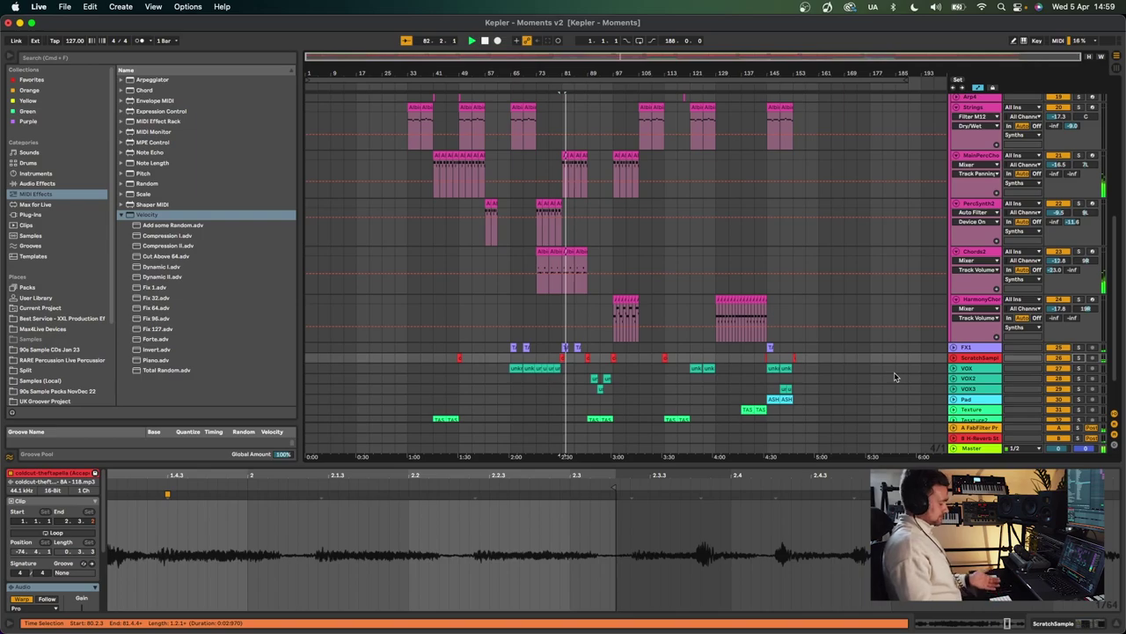
# Step: Audition the soloed VOX track from around bar 65 while viewing its device chain, and include the VOX2 and VOX3 clips near bar 91
pyautogui.scroll(-3, 895, 377)
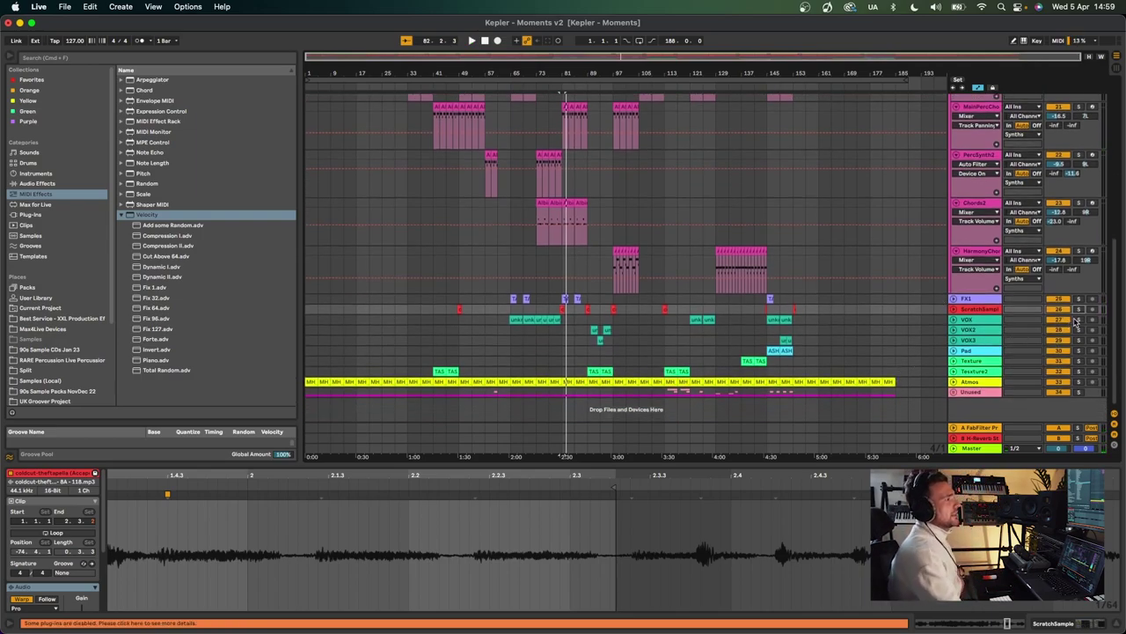
pyautogui.click(513, 318)
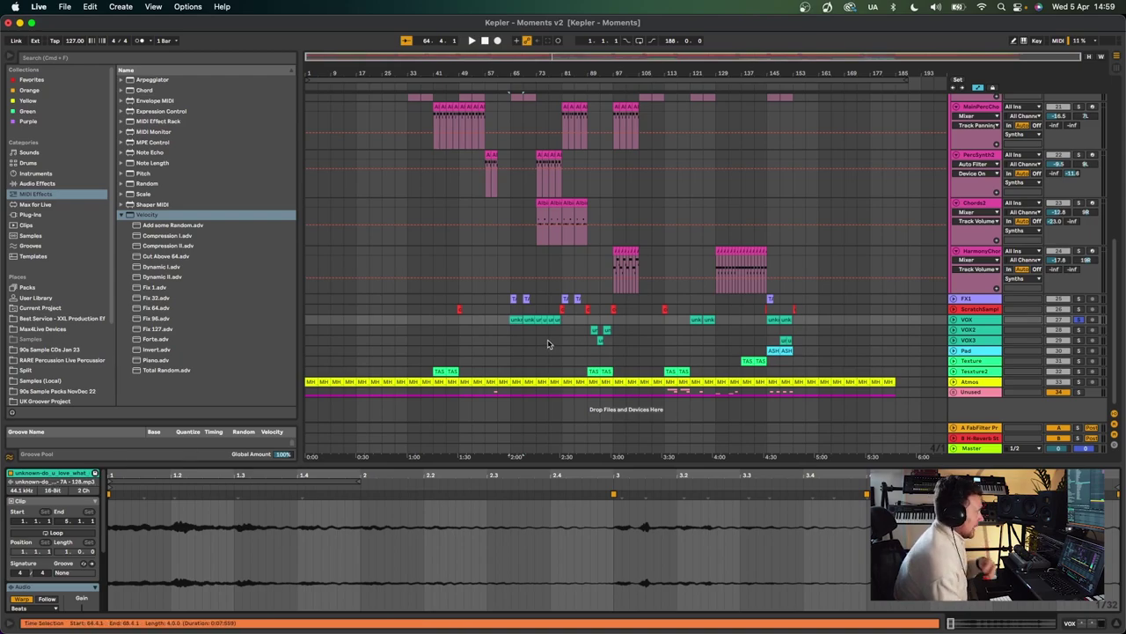
pyautogui.press('space')
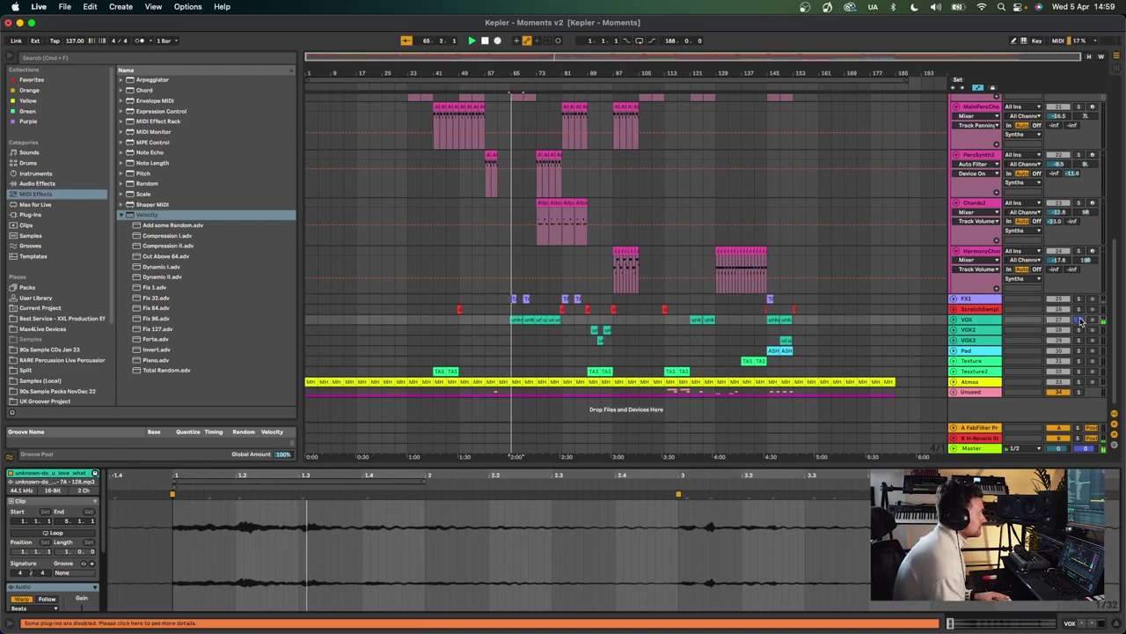
pyautogui.click(996, 322)
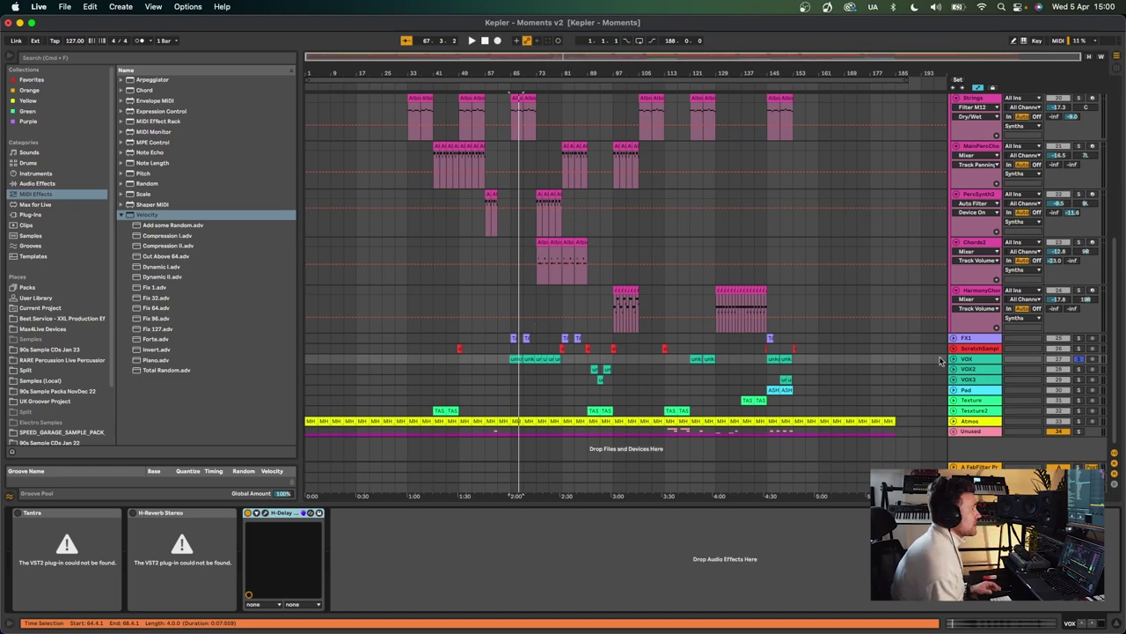
pyautogui.click(593, 377)
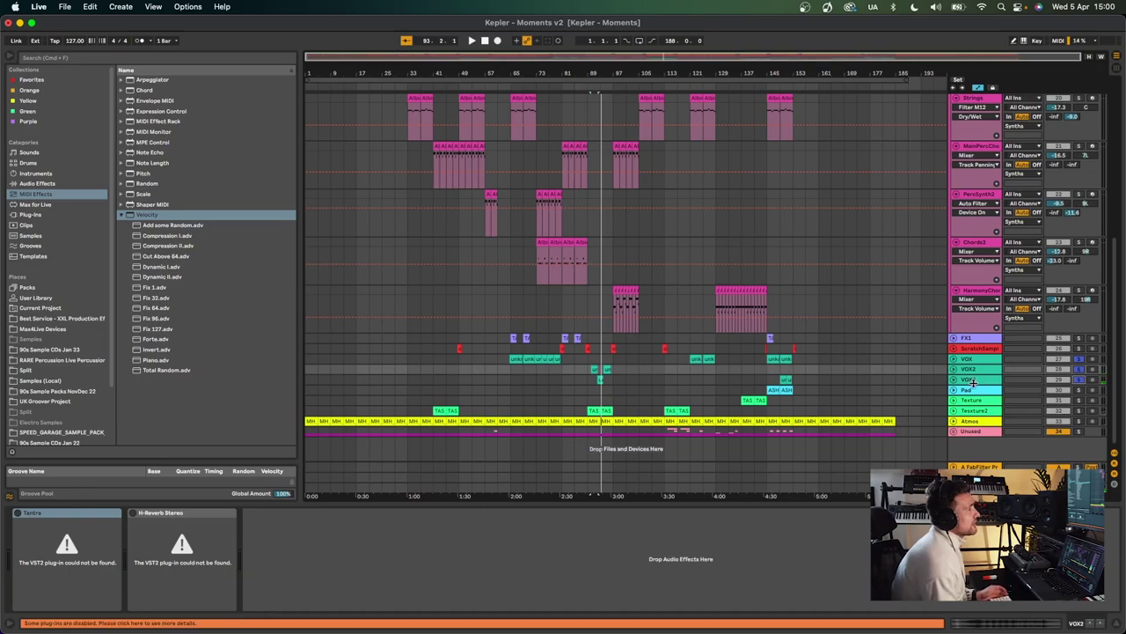
# Step: Solo the Pad track, play it from bar 145, and examine the waveform of its ASH_127_Am_FarAway_Pad clip
pyautogui.click(774, 390)
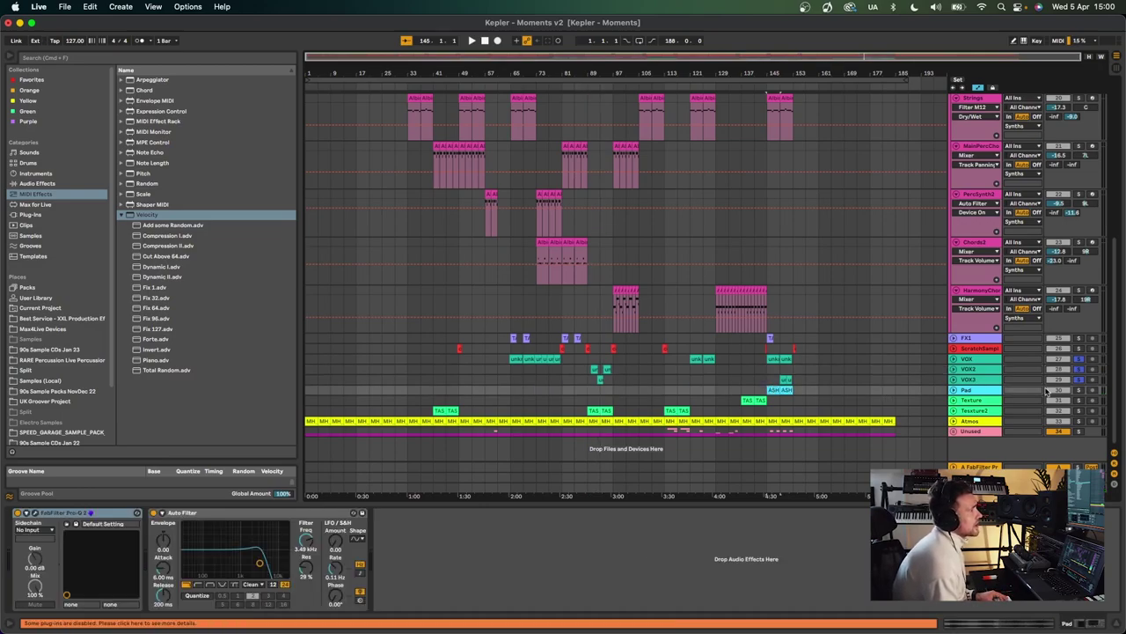
pyautogui.press('space')
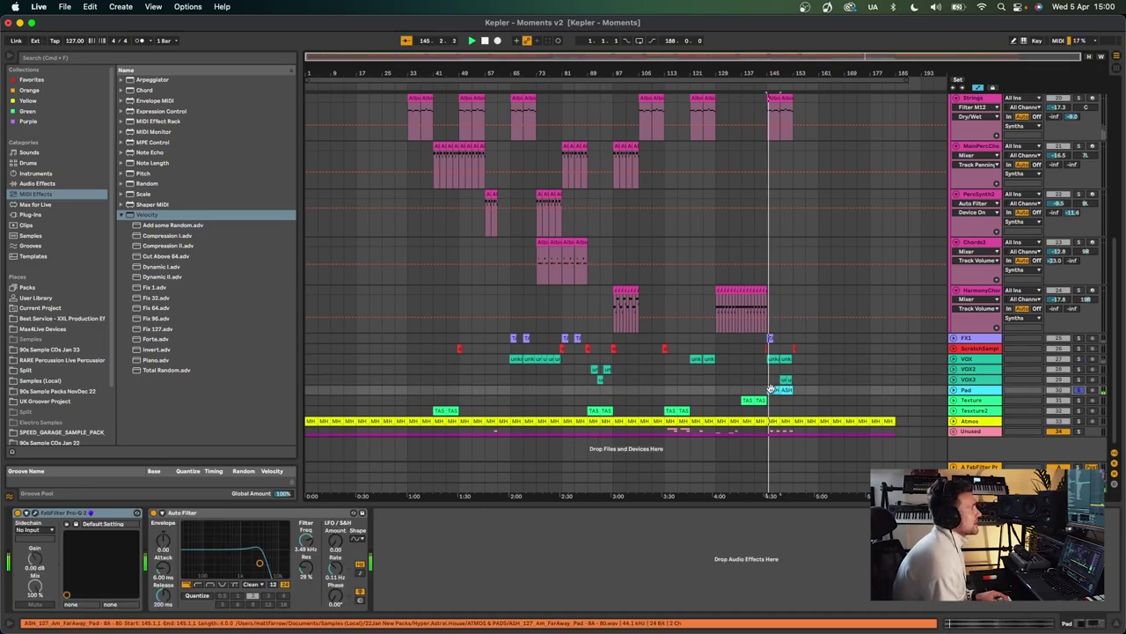
pyautogui.click(778, 390)
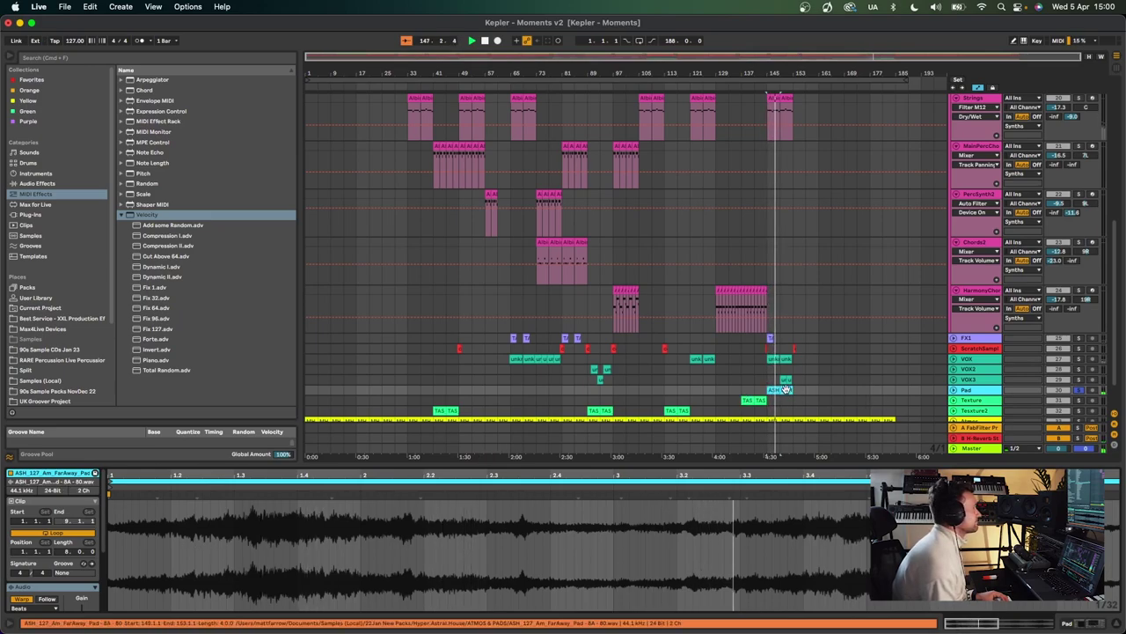
pyautogui.scroll(-3, 777, 392)
pyautogui.press('space')
# Step: Solo the Texture track, play its clip from bar 137, and view the track's effect chain
pyautogui.click(1077, 364)
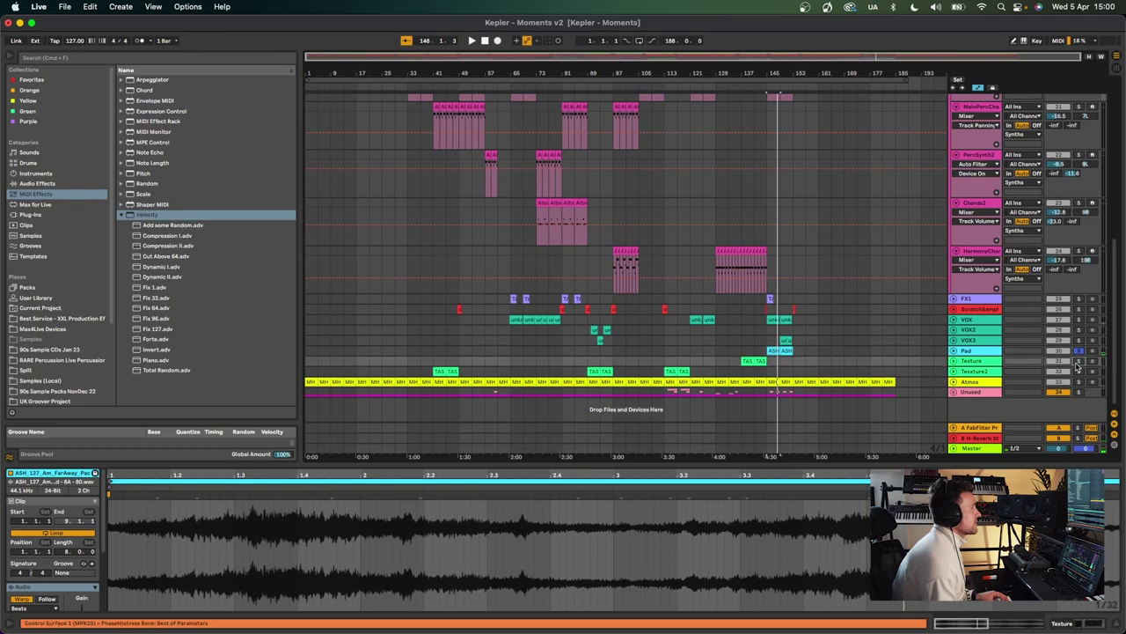
pyautogui.click(746, 361)
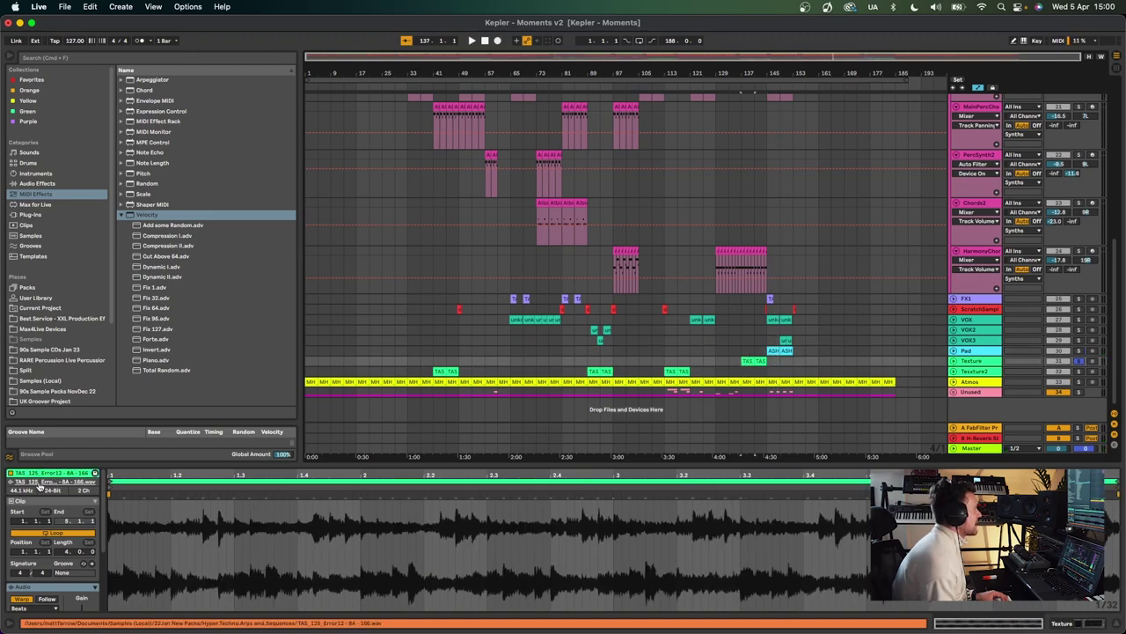
pyautogui.press('space')
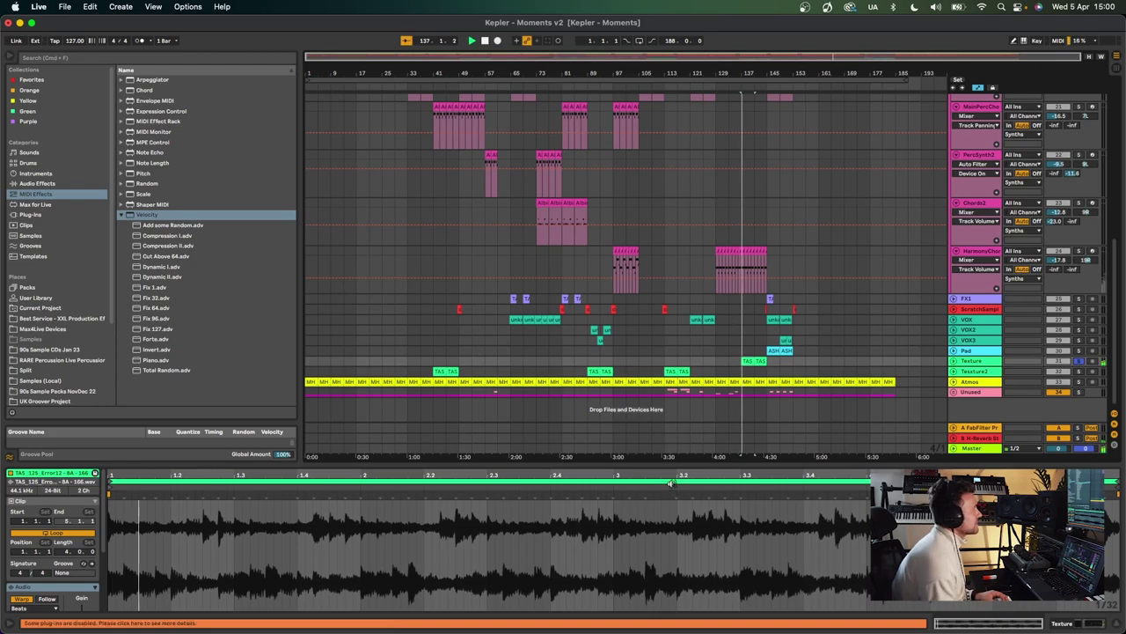
pyautogui.click(968, 381)
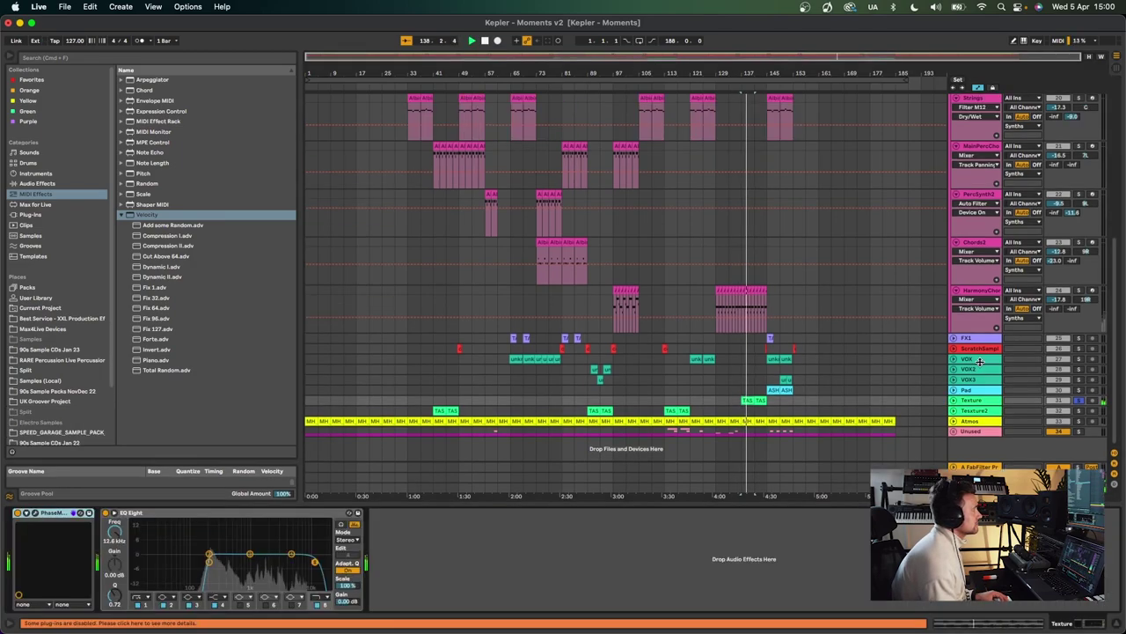
# Step: Open the Texture track's PhaseMistress effect and compare the sound with it bypassed and active, soloed and in the mix
pyautogui.click(35, 512)
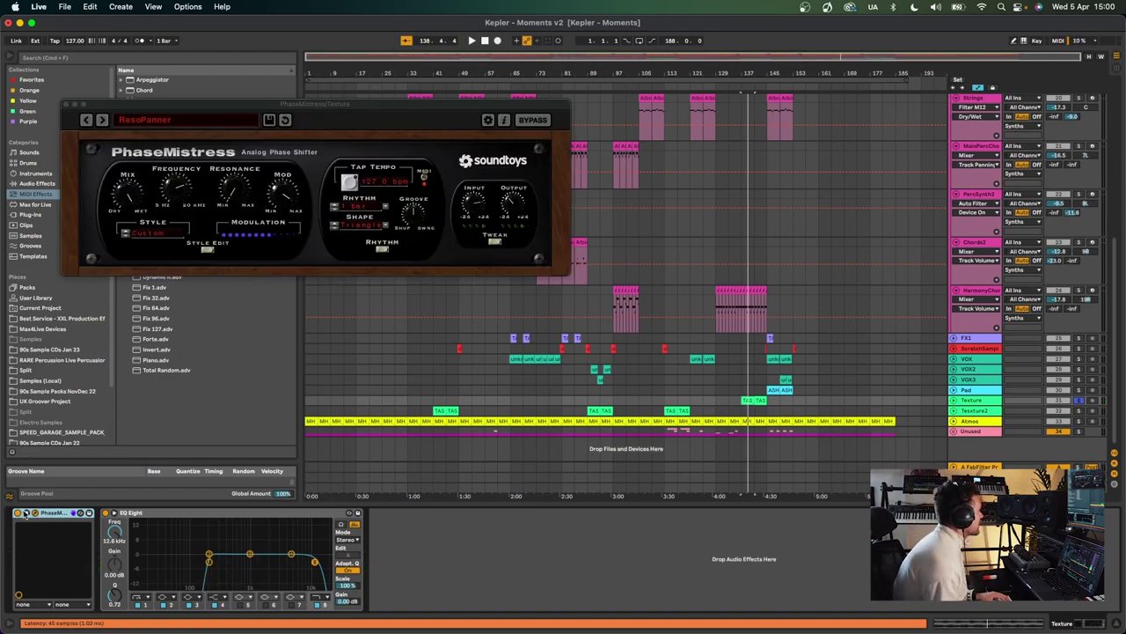
pyautogui.press('space')
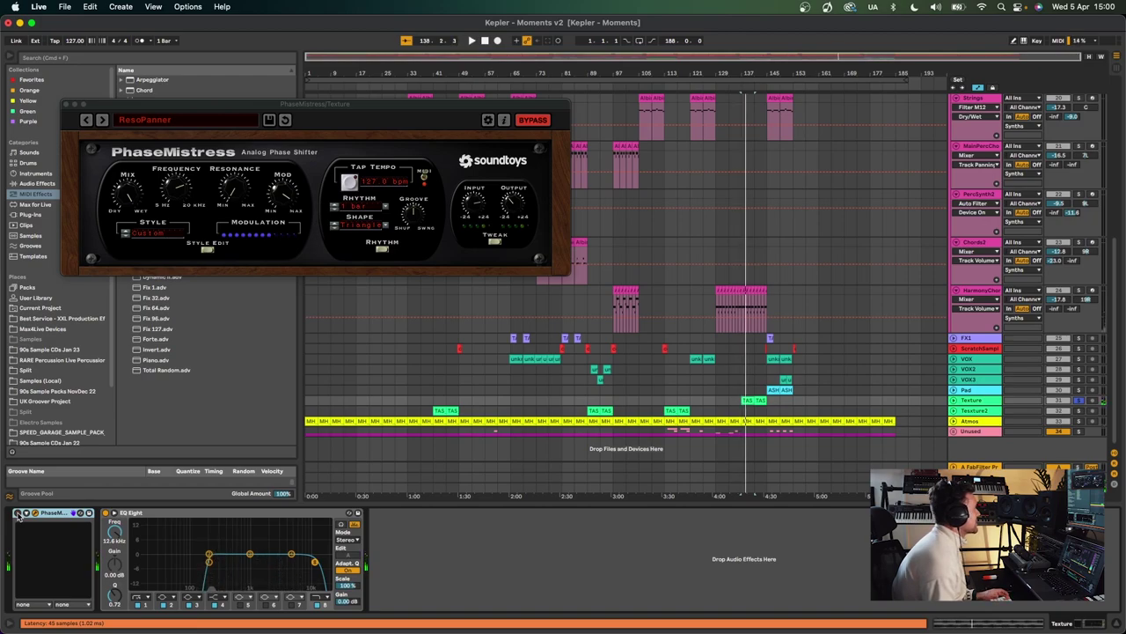
pyautogui.press('space')
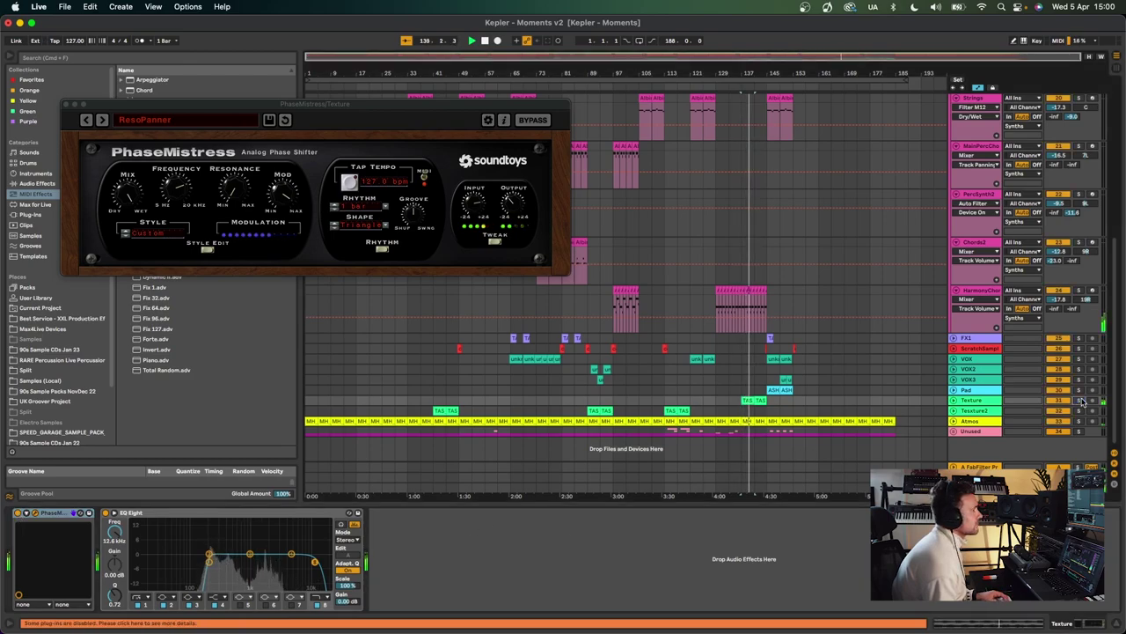
# Step: Audition the Texture2 clip from bar 113 and the Atmos track from around bar 53 while viewing their devices
pyautogui.click(906, 412)
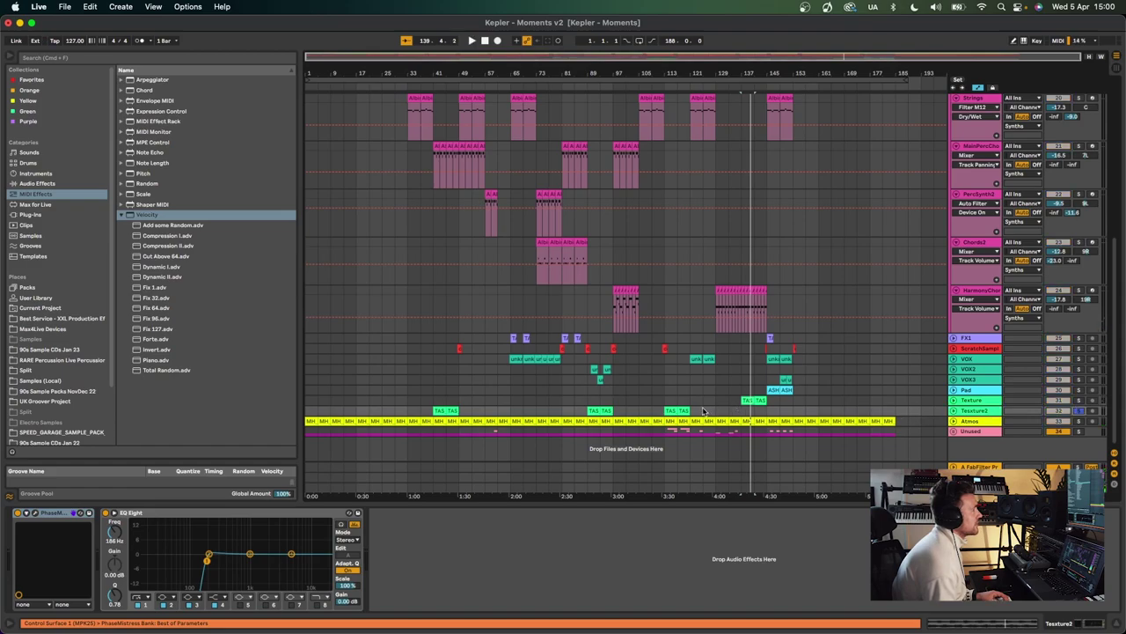
pyautogui.click(667, 410)
pyautogui.press('space')
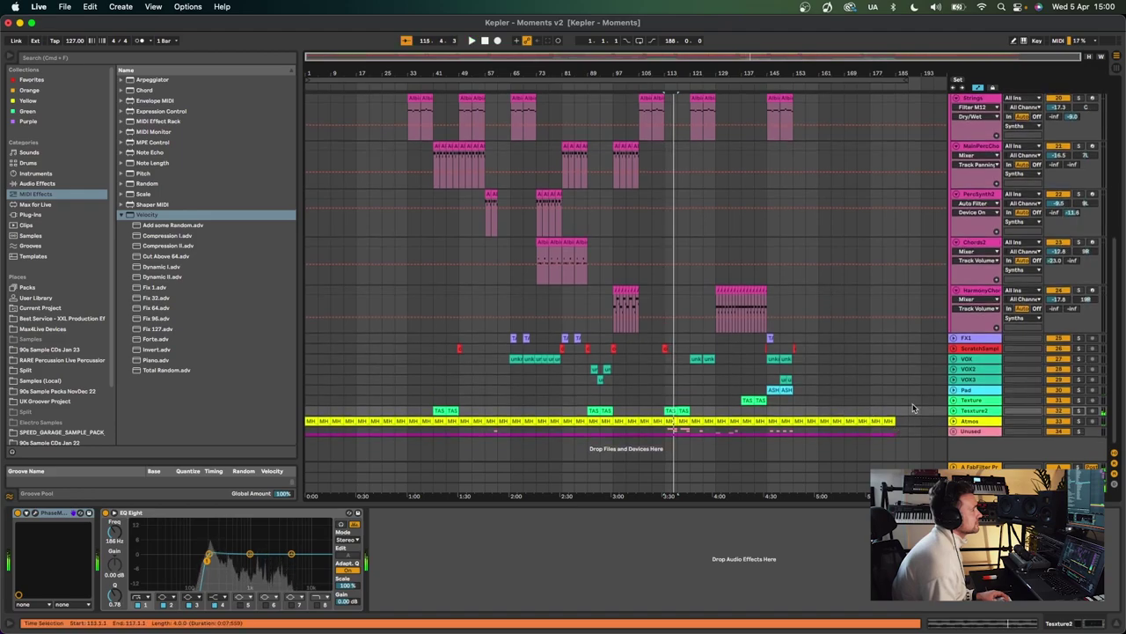
pyautogui.click(470, 421)
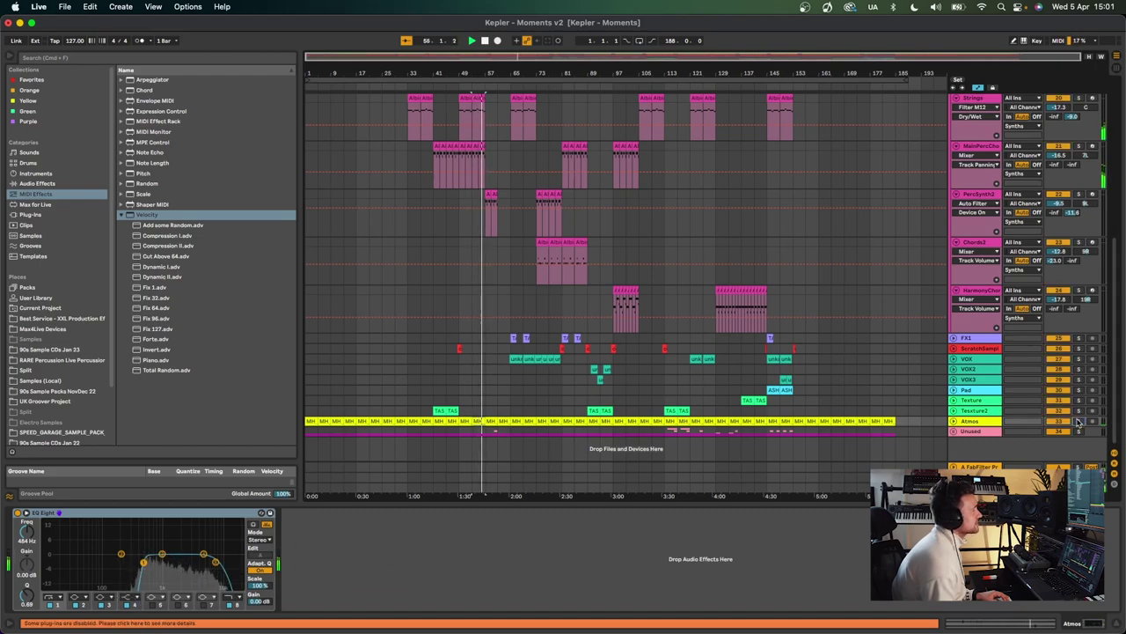
# Step: Collapse the expanded synth tracks, stop playback, and return to the overview of the whole arrangement
pyautogui.scroll(1, 880, 403)
pyautogui.scroll(2, 880, 403)
pyautogui.click(966, 341)
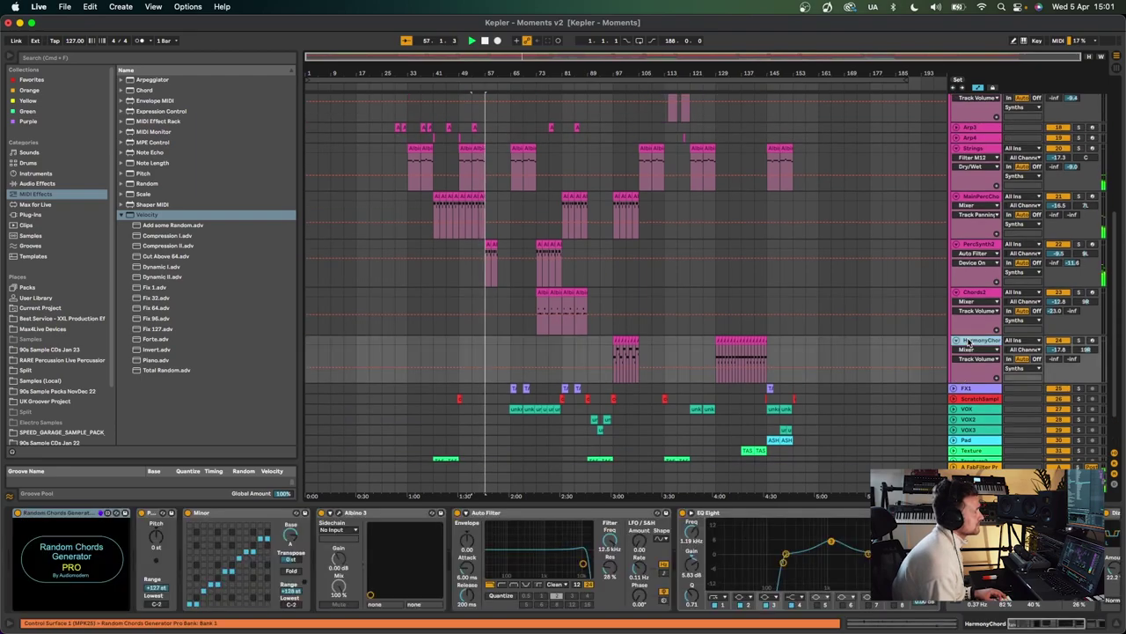
pyautogui.click(956, 343)
pyautogui.click(785, 373)
pyautogui.press('space')
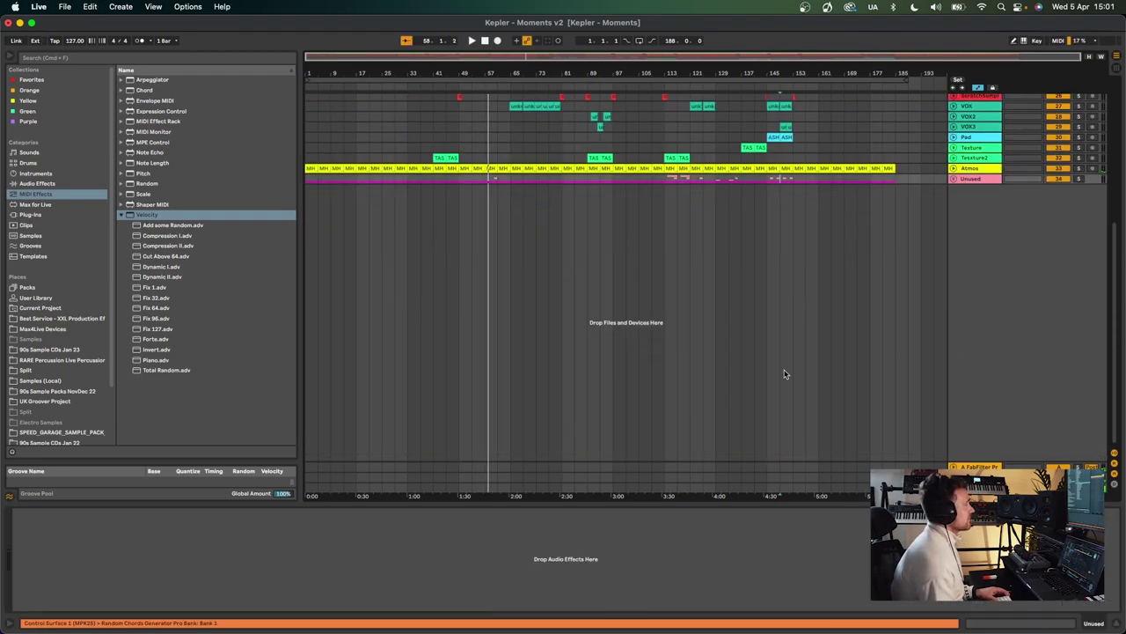
pyautogui.scroll(10, 785, 374)
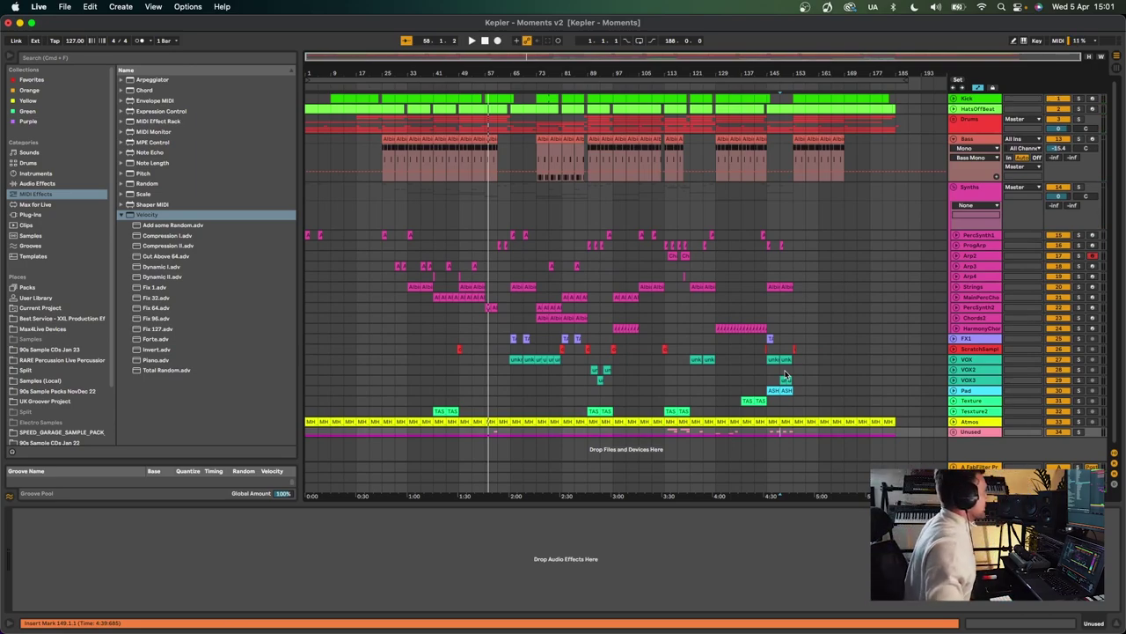
# Step: Play the intro from bar 1, expand the Drums group, and play the arrangement from bar 9
pyautogui.click(302, 141)
pyautogui.press('space')
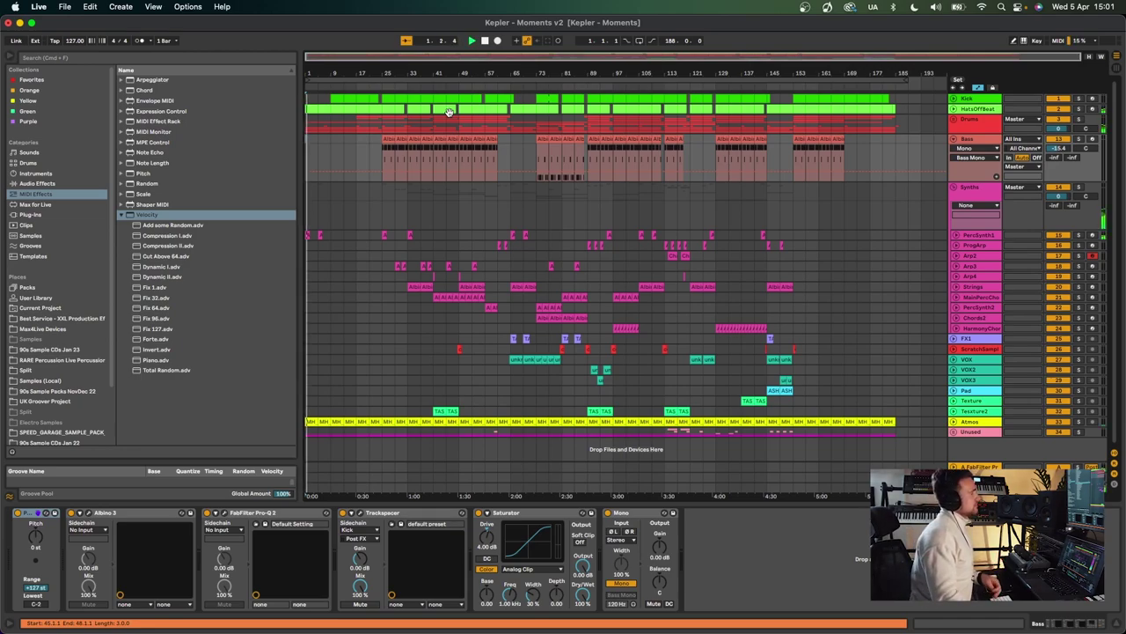
pyautogui.click(315, 103)
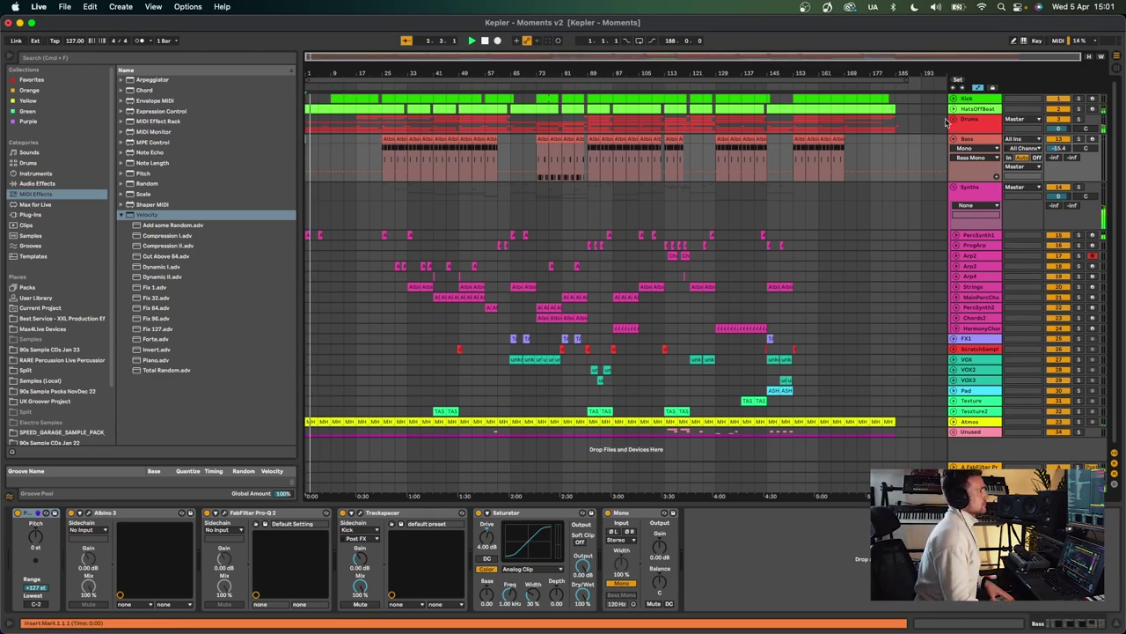
pyautogui.click(957, 119)
pyautogui.click(332, 123)
pyautogui.press('space')
pyautogui.press('space')
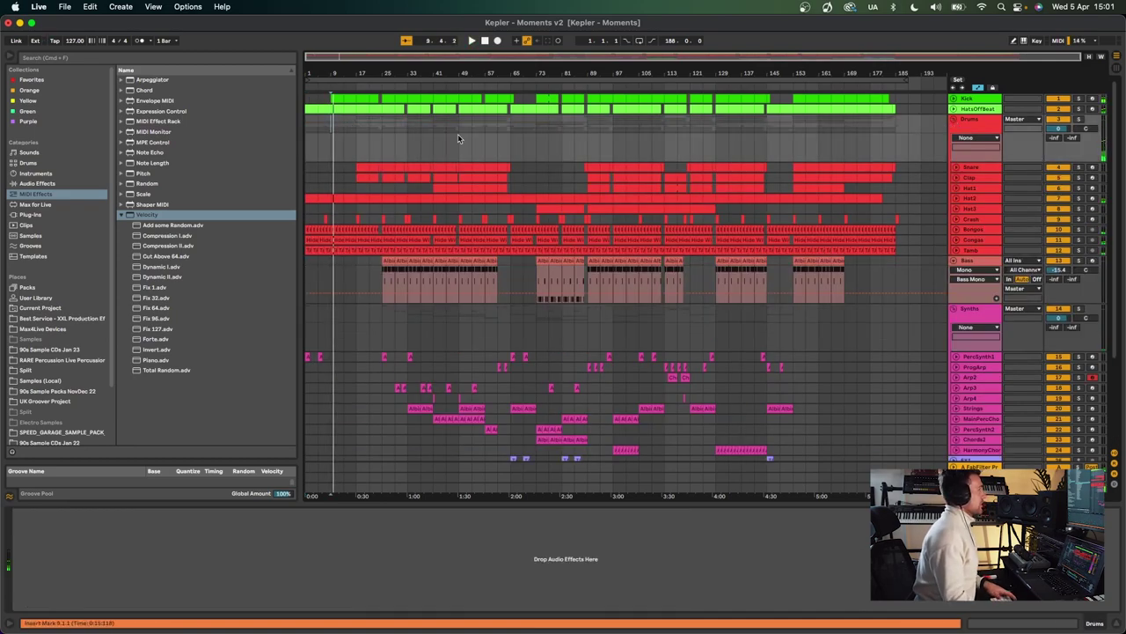
# Step: Play the arrangement from bar 17 and from bar 25 to review the snare and bass entries
pyautogui.click(357, 120)
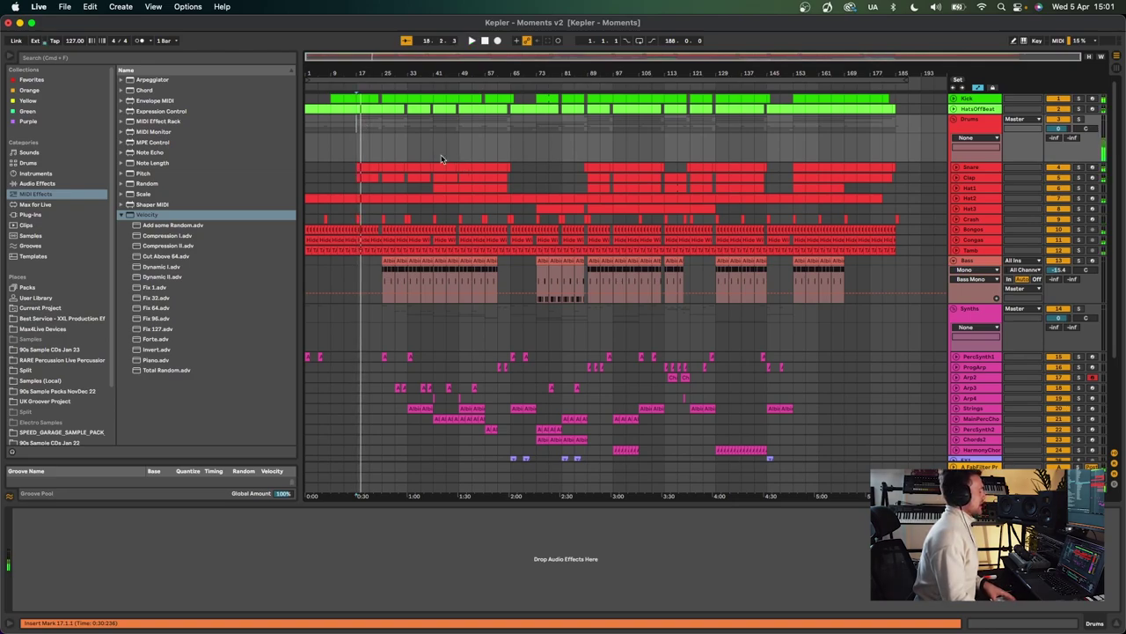
pyautogui.click(382, 137)
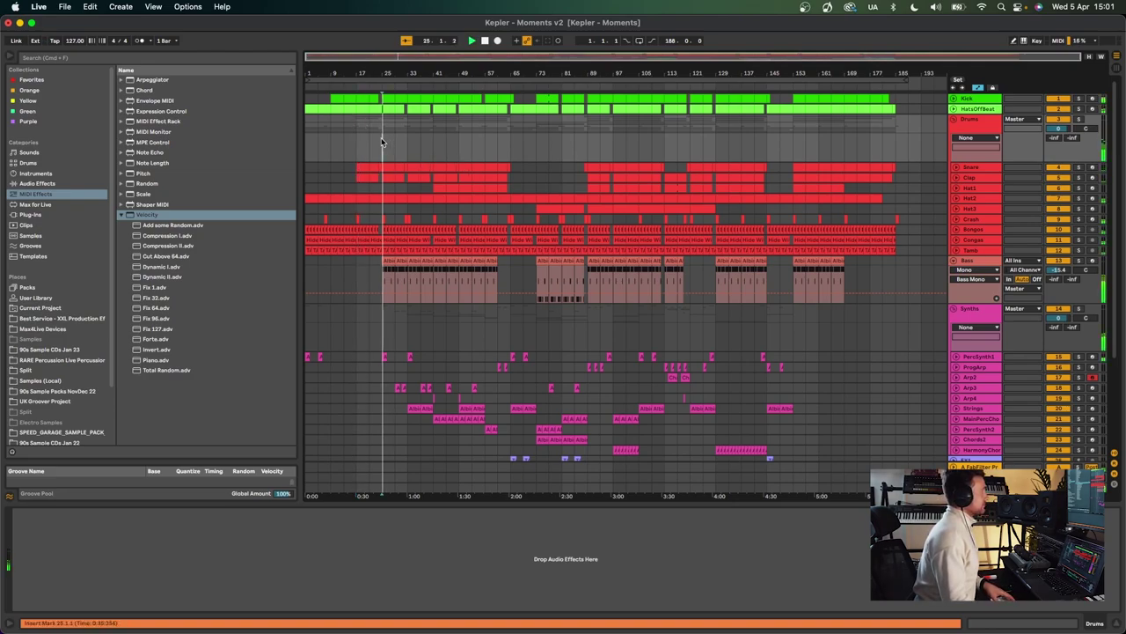
pyautogui.press('space')
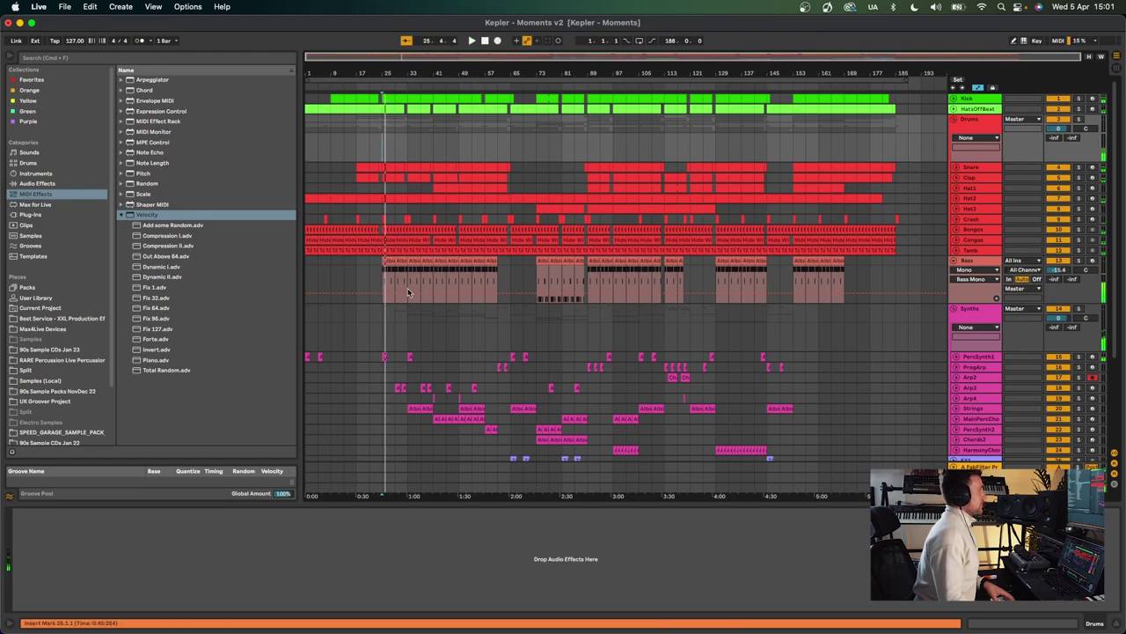
pyautogui.moveTo(377, 73)
pyautogui.mouseDown()
pyautogui.moveTo(382, 158)
pyautogui.moveTo(384, 75)
pyautogui.mouseUp()
pyautogui.press('space')
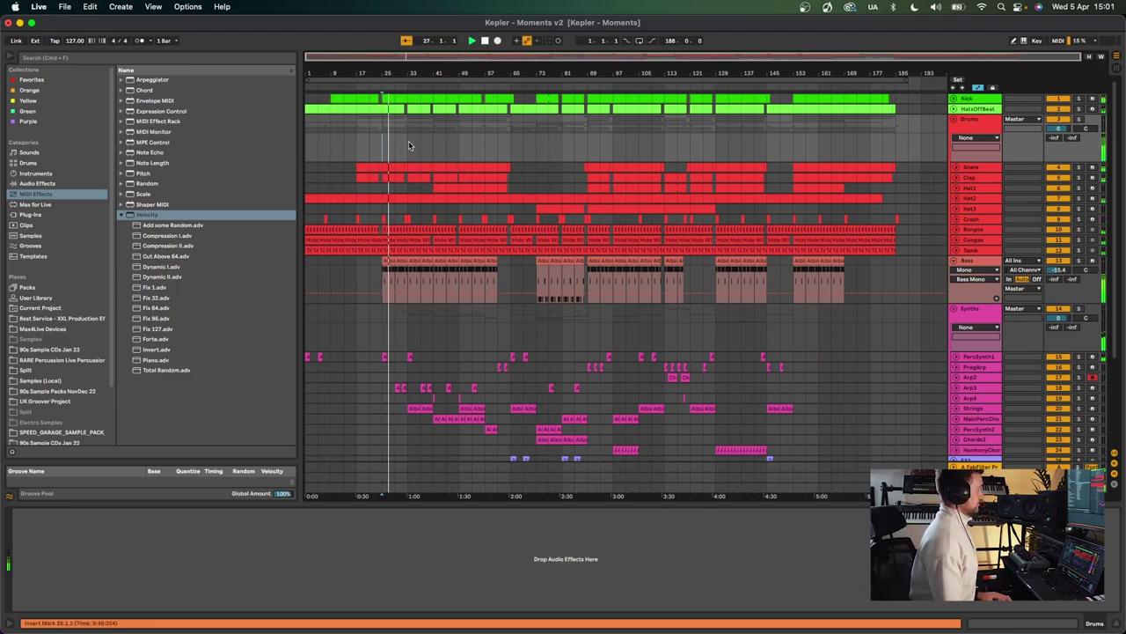
# Step: Play the arrangement from bar 33, enlarge the first half of the timeline, and play the section around bar 41
pyautogui.scroll(-1, 408, 141)
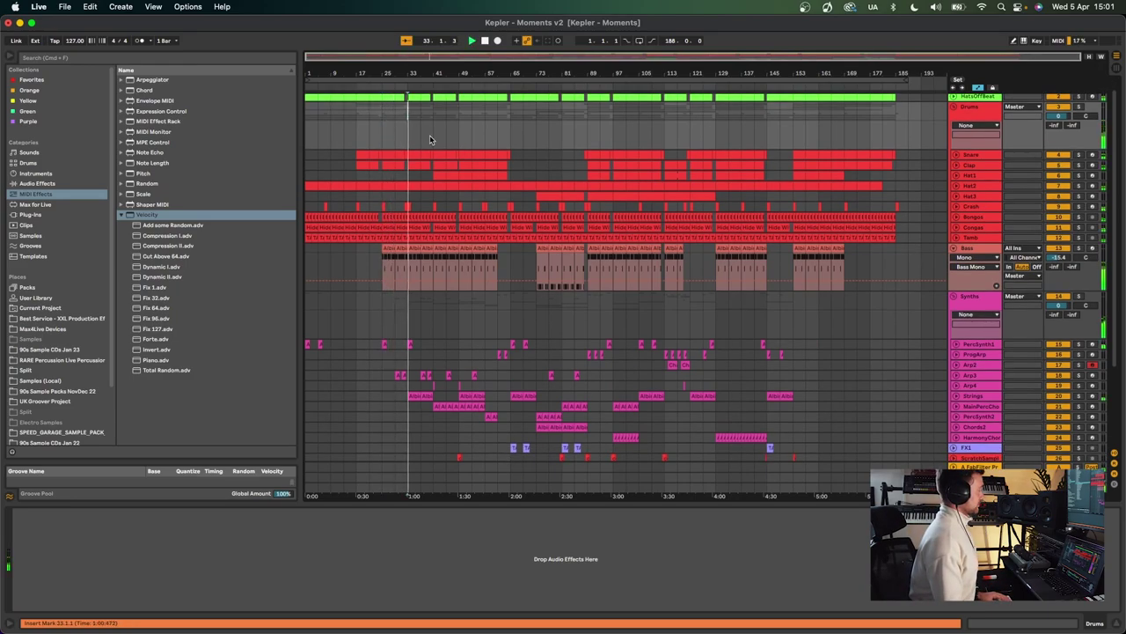
pyautogui.scroll(1, 442, 209)
pyautogui.scroll(1, 441, 209)
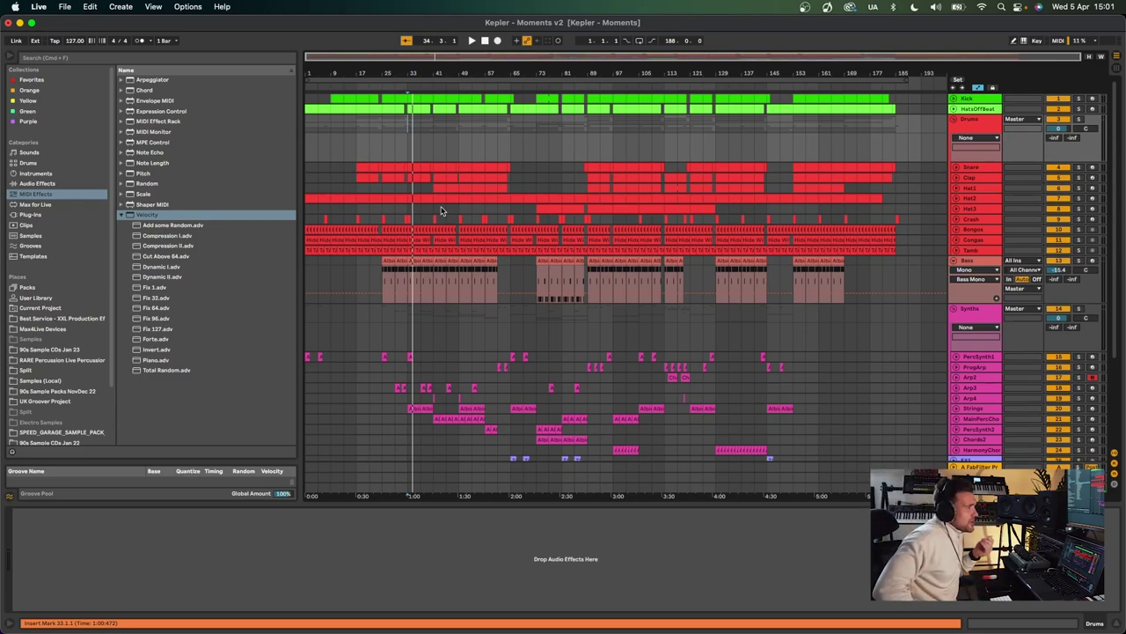
pyautogui.moveTo(434, 77); pyautogui.dragTo(426, 110)
pyautogui.click(426, 109)
pyautogui.press('space')
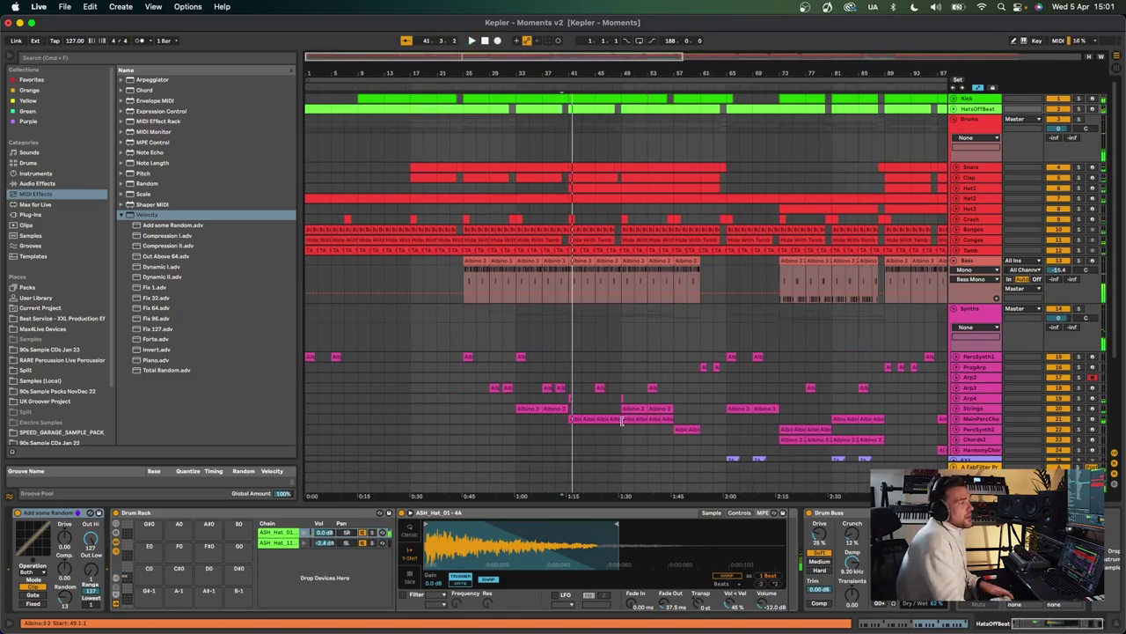
# Step: Play the arrangement from bar 49 to review that section
pyautogui.press('space')
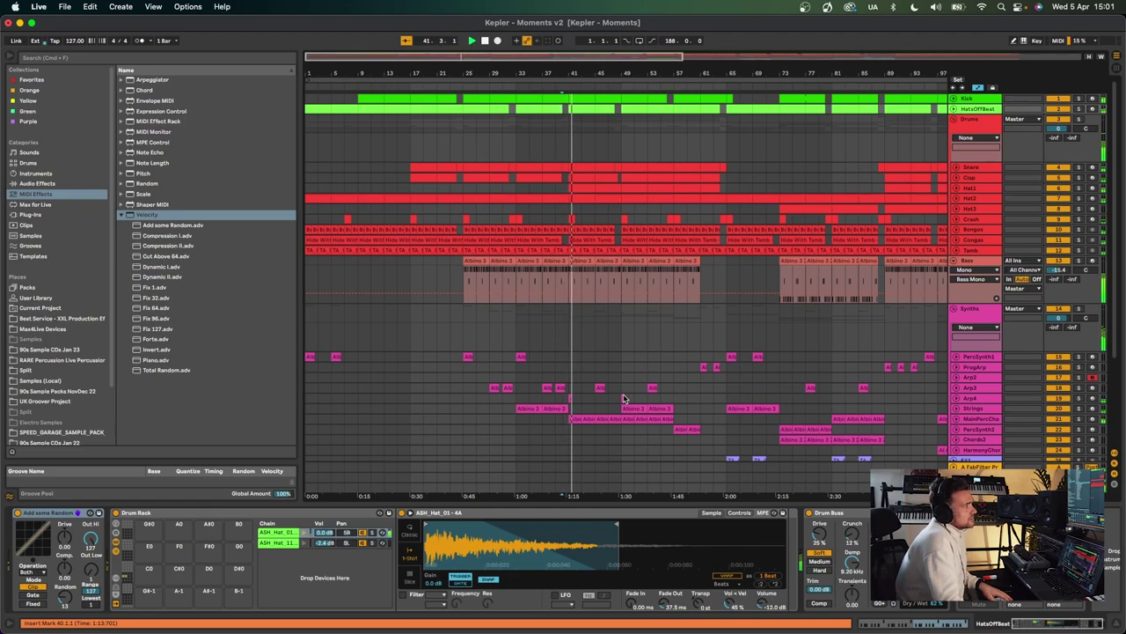
pyautogui.moveTo(623, 72); pyautogui.dragTo(623, 42)
pyautogui.press('space')
pyautogui.click(479, 350)
pyautogui.press('space')
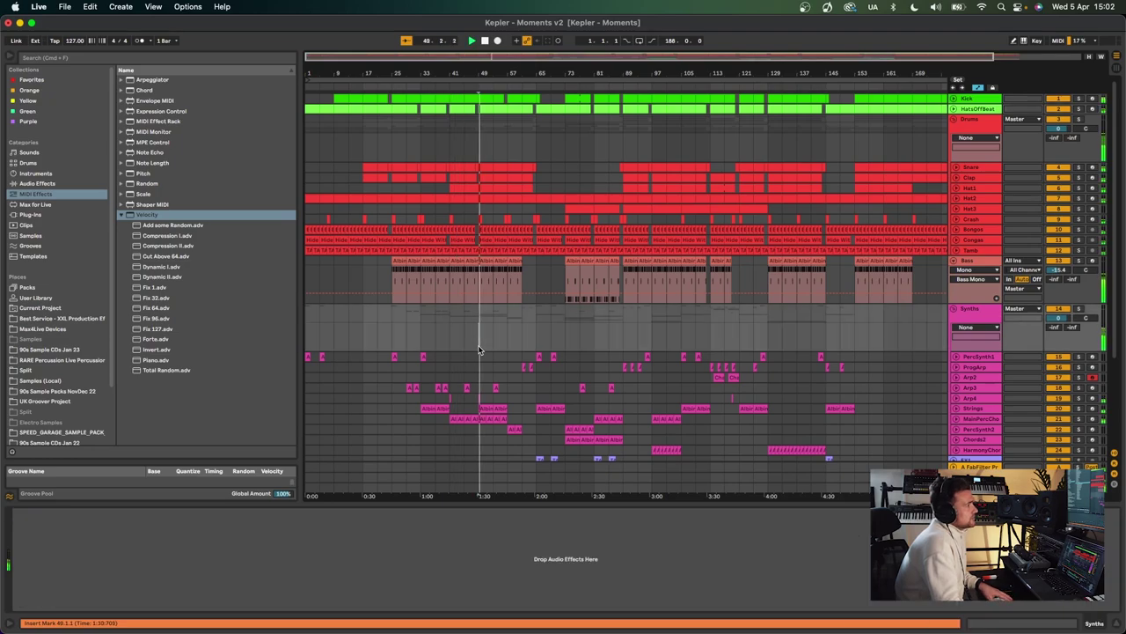
pyautogui.hscroll(3, 473, 359)
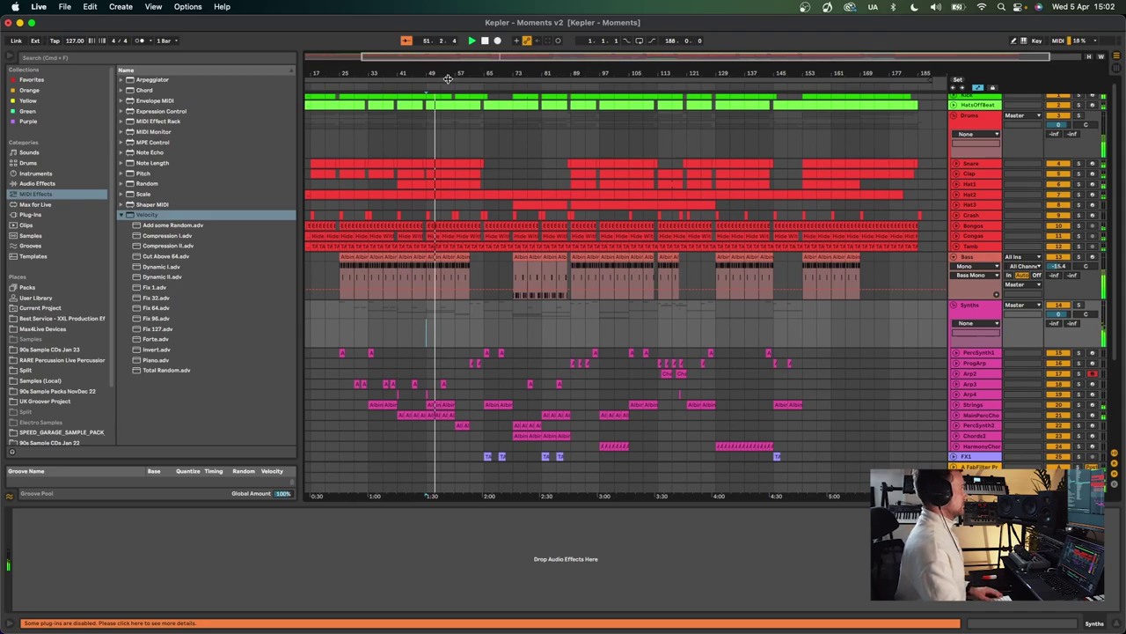
# Step: Play the arrangement from bar 61, where the bass drops out, with the kick and hat tracks in view
pyautogui.press('space')
pyautogui.moveTo(448, 79); pyautogui.dragTo(455, 176)
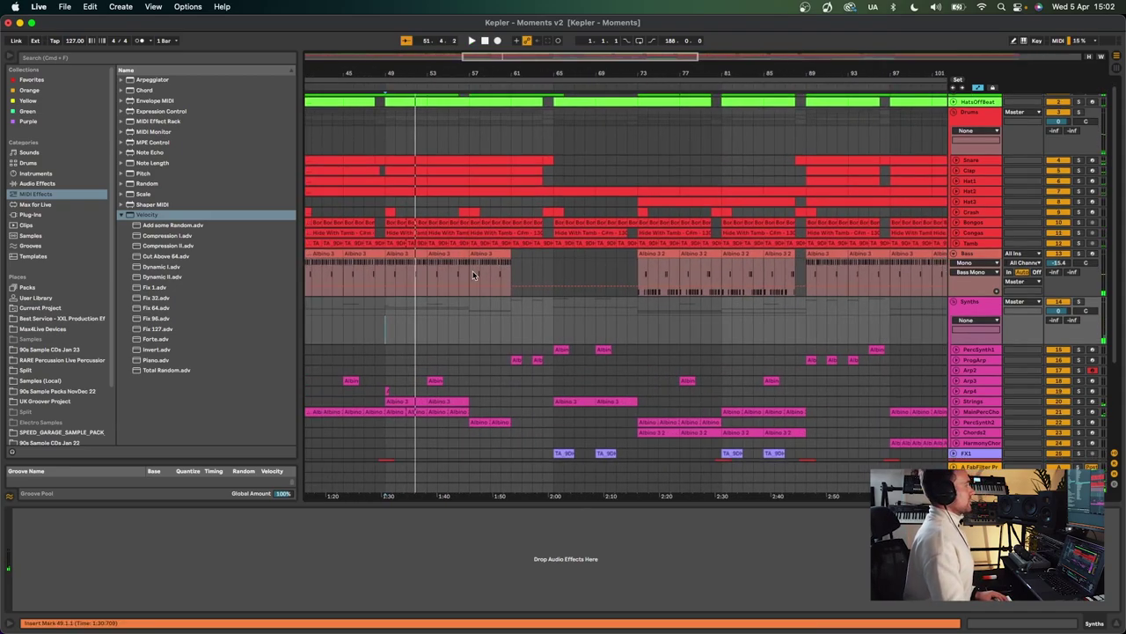
pyautogui.click(512, 266)
pyautogui.press('space')
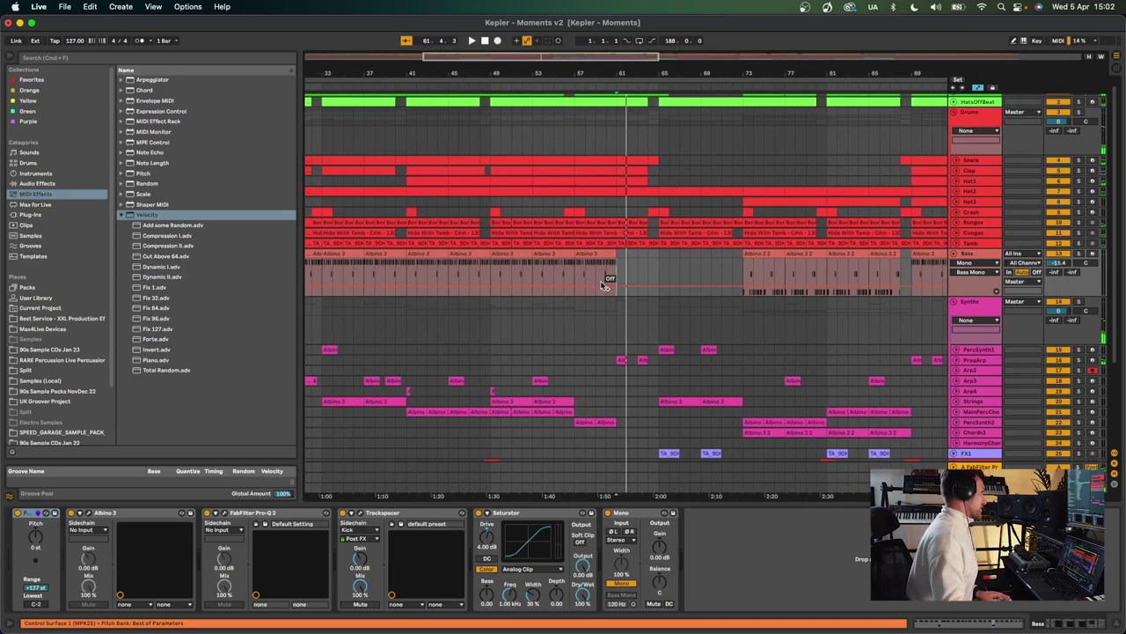
pyautogui.press('space')
pyautogui.scroll(1, 654, 241)
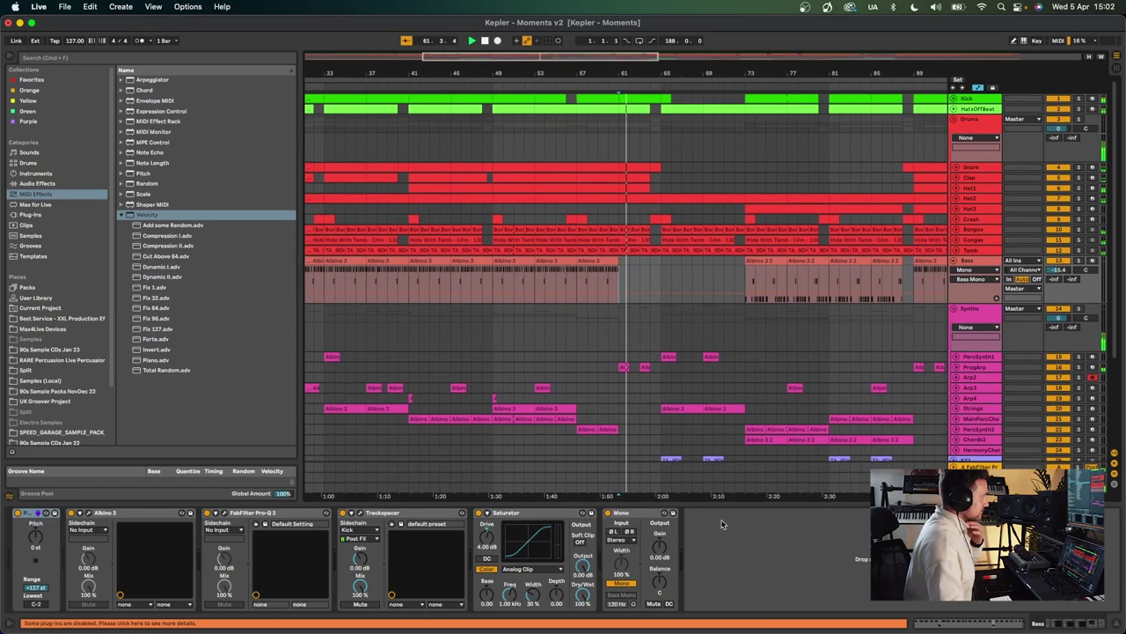
# Step: Hide the device view, fit the whole arrangement in the timeline, and stop playback
pyautogui.press('super+alt+l')
pyautogui.hscroll(3, 717, 478)
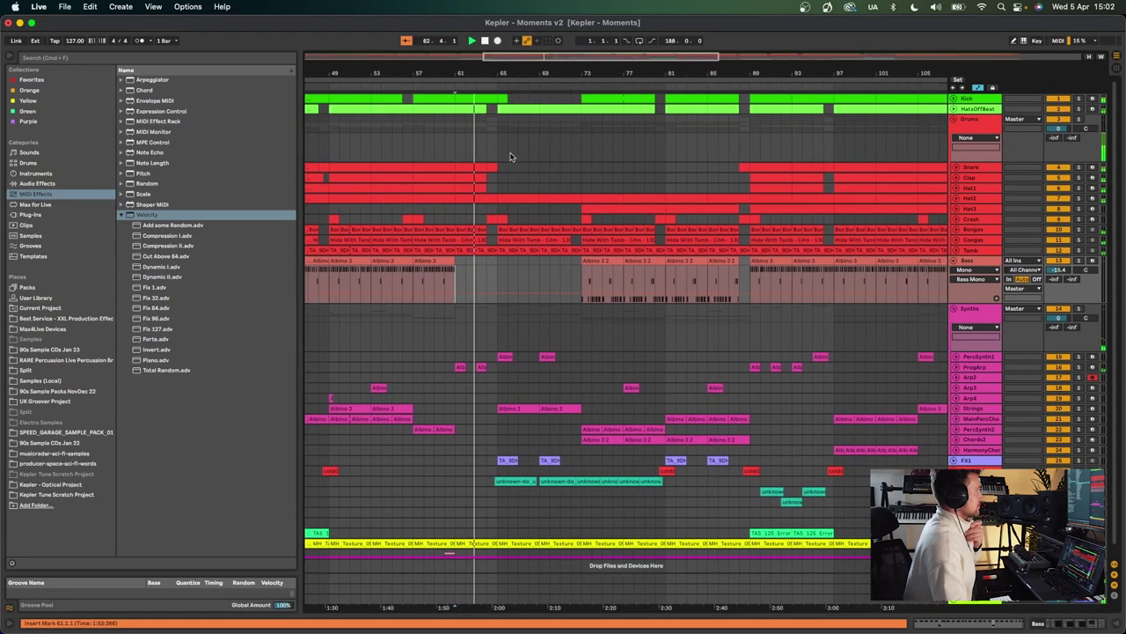
pyautogui.press('w')
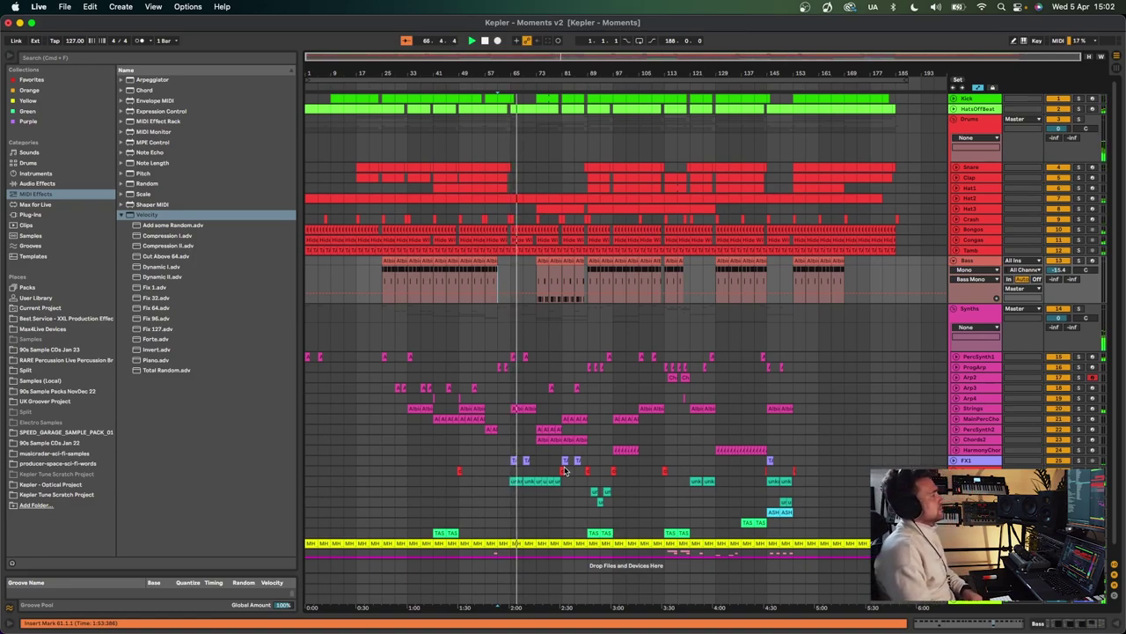
pyautogui.press('space')
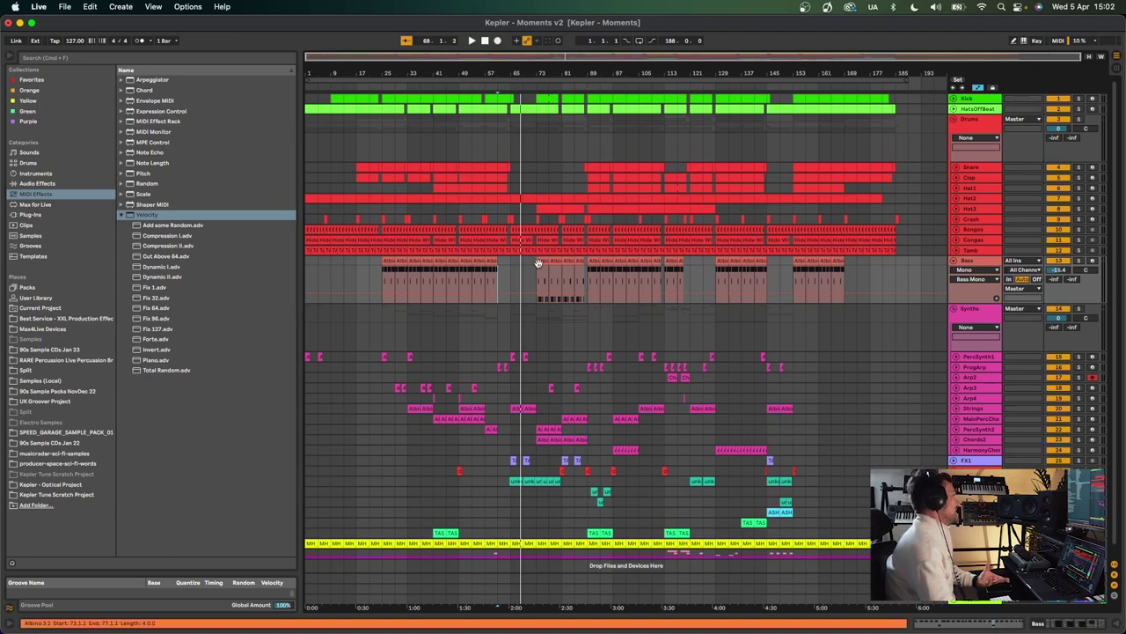
# Step: Play the arrangement from bar 73, where the bass returns, and from bar 81
pyautogui.click(539, 150)
pyautogui.press('space')
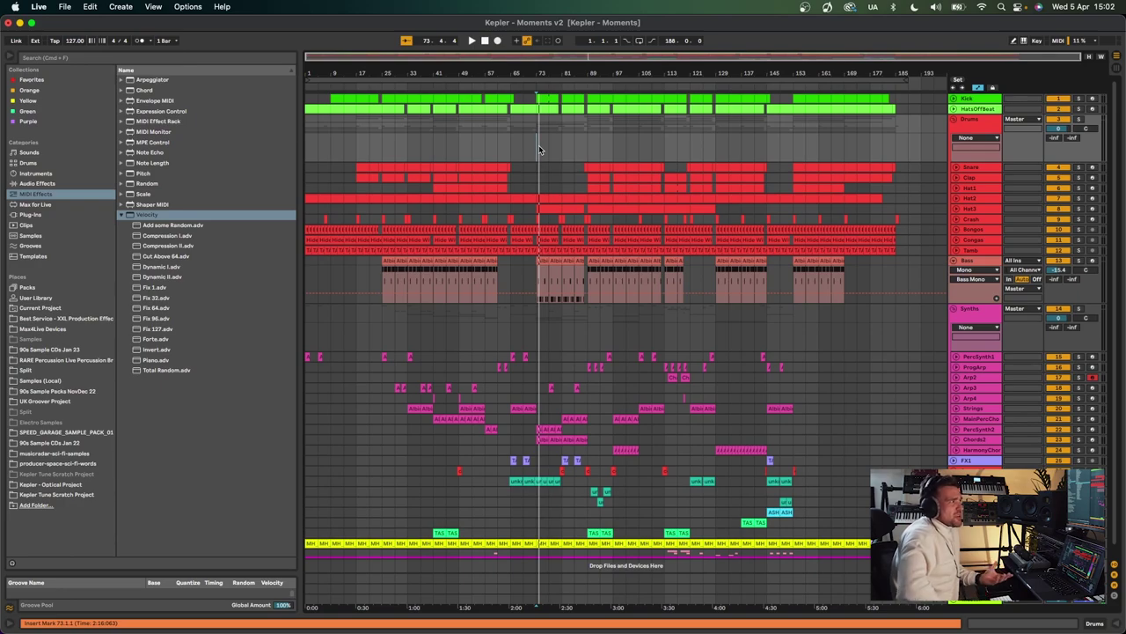
pyautogui.press('space')
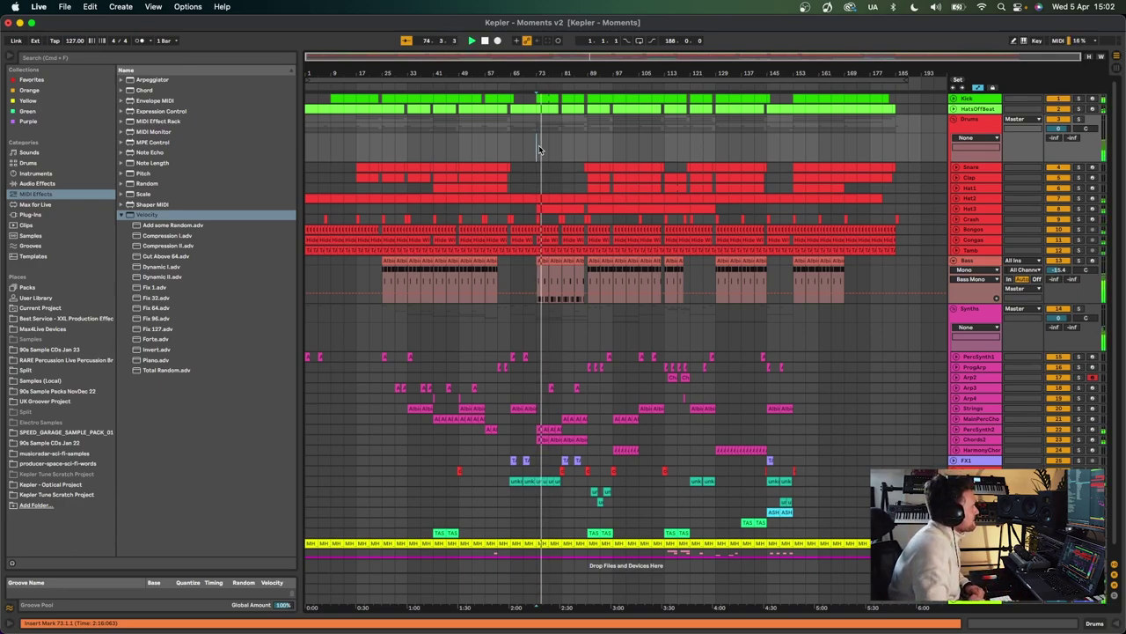
pyautogui.press('space')
pyautogui.press('space')
pyautogui.press('space')
pyautogui.press('space')
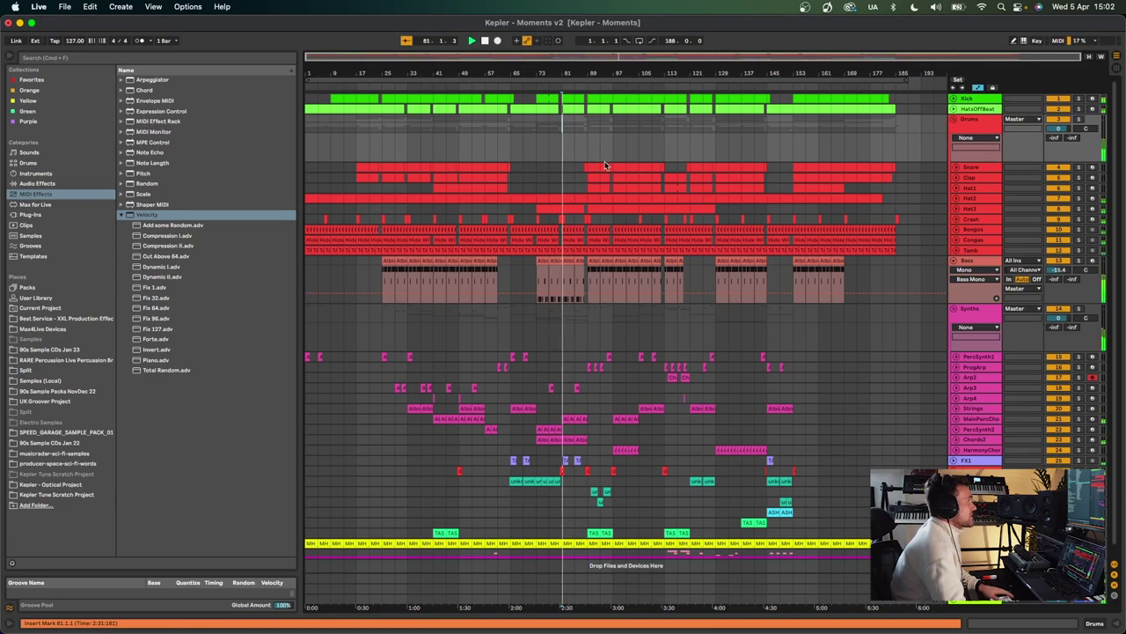
# Step: Play the arrangement from bar 87 through the transition into bar 89, and return to the overview of the whole arrangement
pyautogui.moveTo(588, 73); pyautogui.dragTo(588, 110)
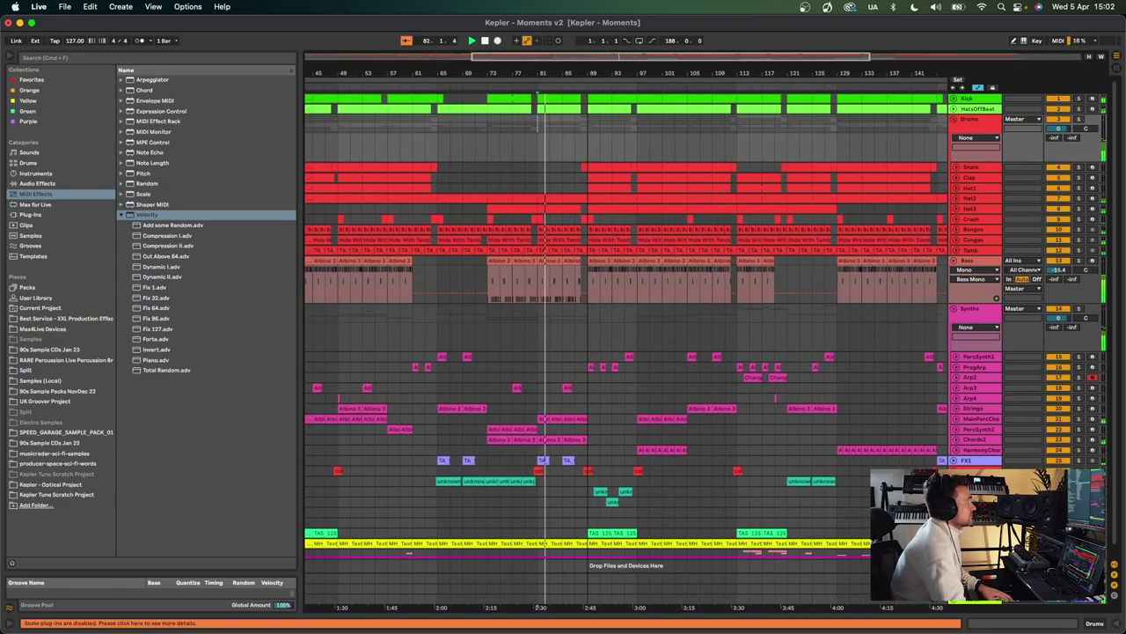
pyautogui.press('space')
pyautogui.click(576, 128)
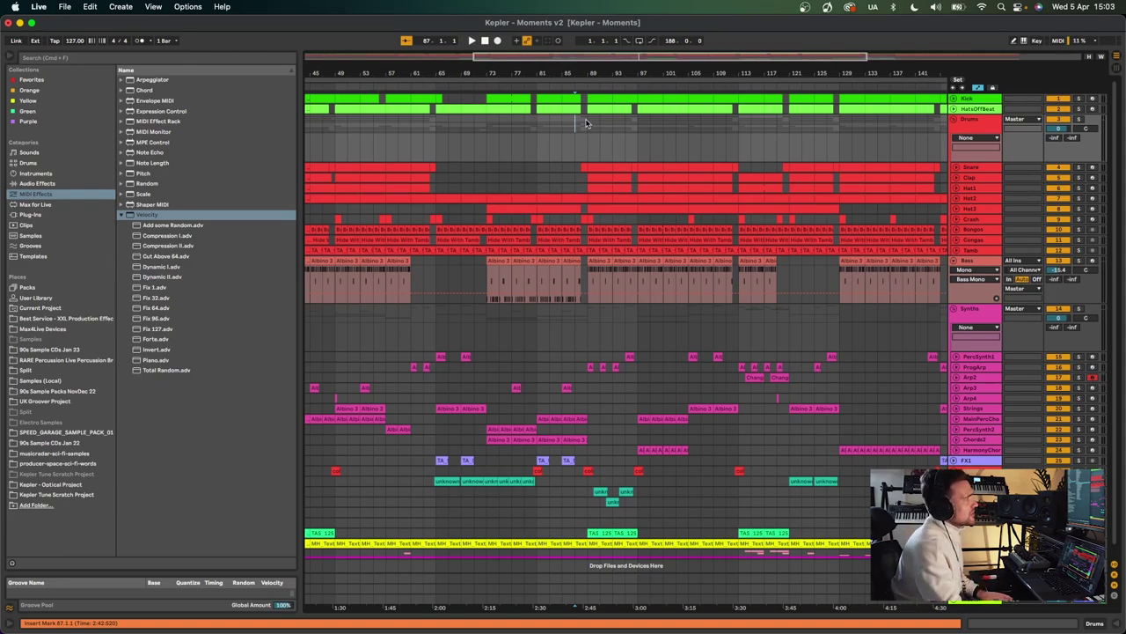
pyautogui.press('space')
pyautogui.moveTo(623, 69); pyautogui.dragTo(623, 87)
pyautogui.press('+')
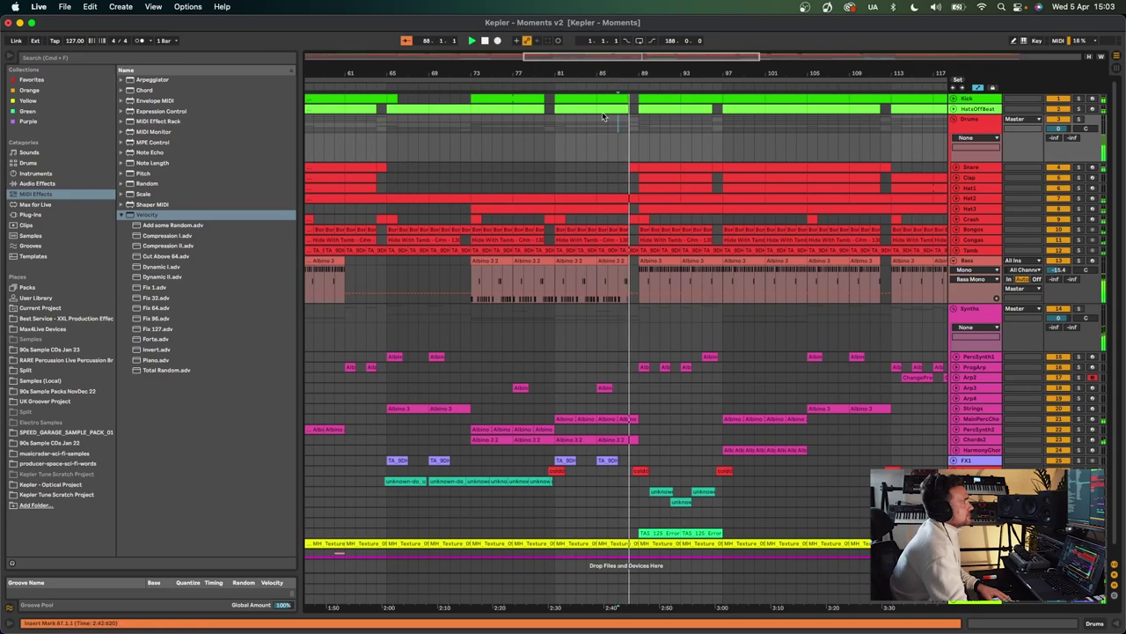
pyautogui.hscroll(2, 594, 114)
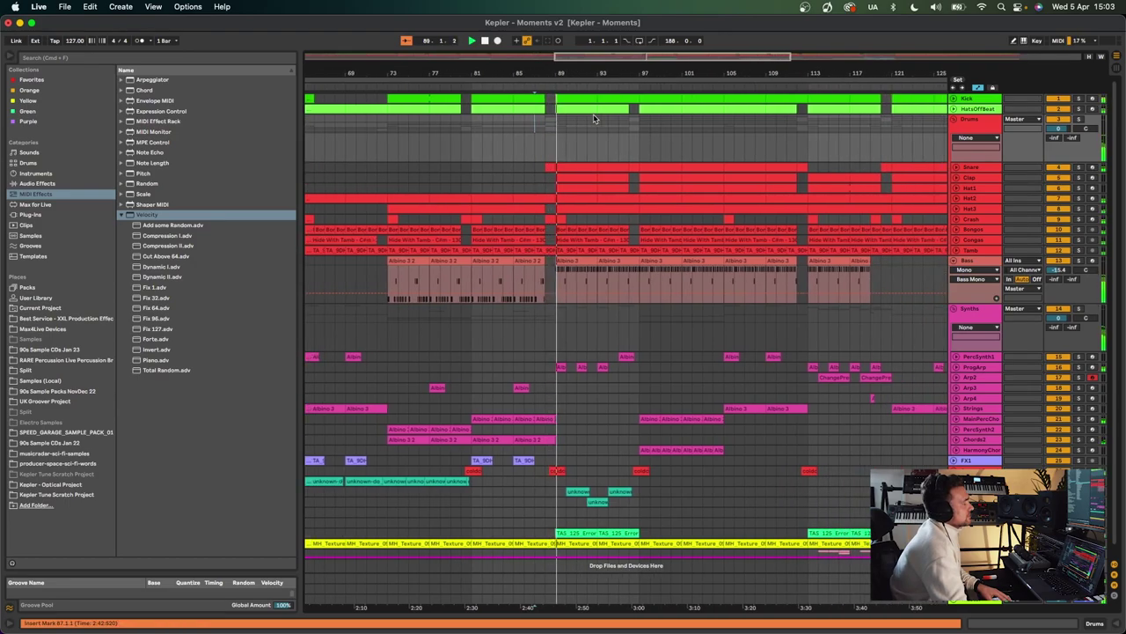
pyautogui.press('-')
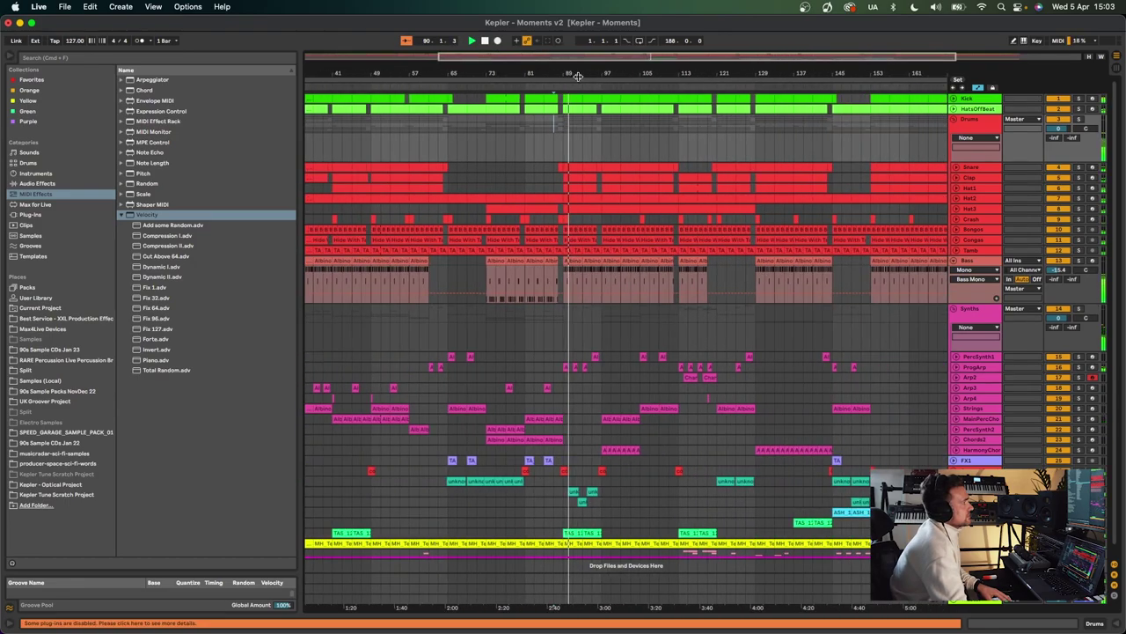
pyautogui.press('-')
pyautogui.press('-')
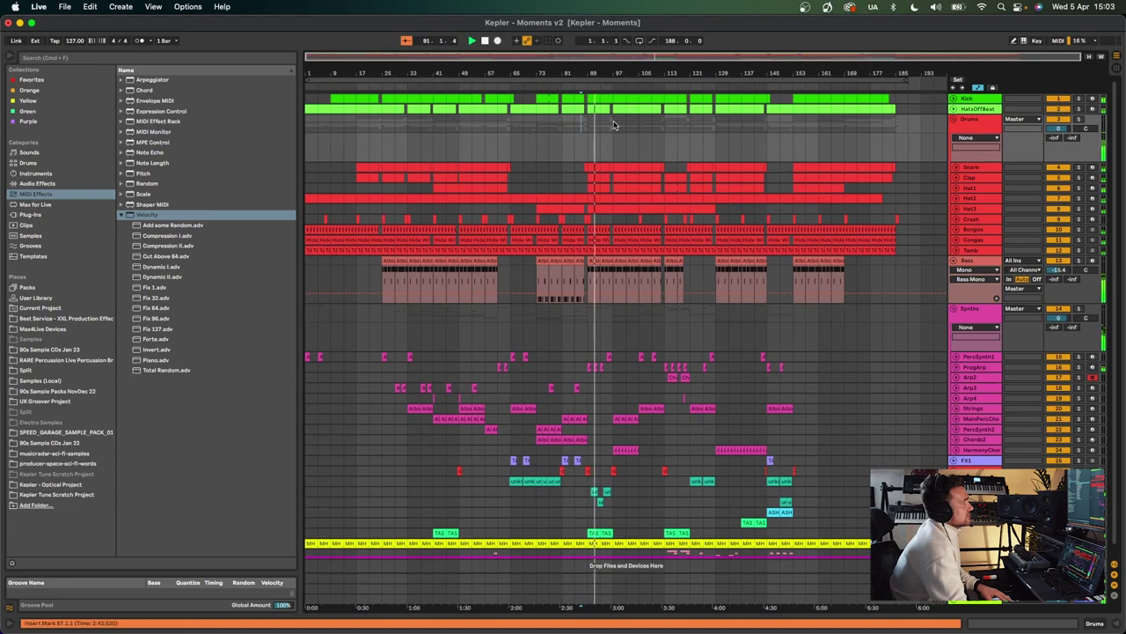
# Step: Play the arrangement from bar 97 and from bar 113 to review those sections
pyautogui.click(614, 125)
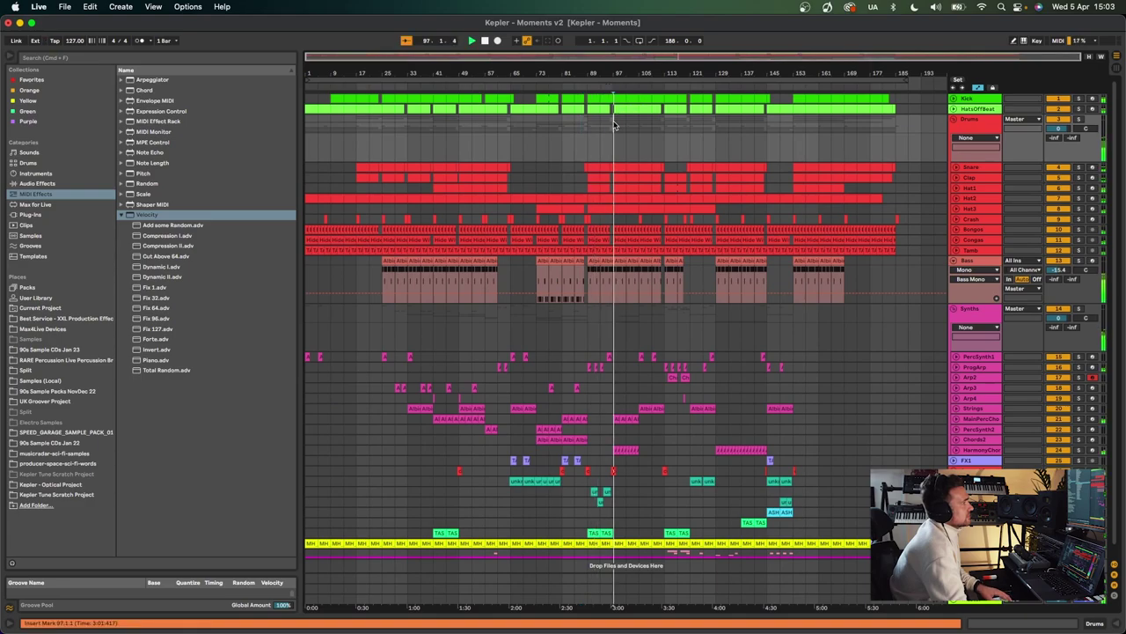
pyautogui.click(667, 126)
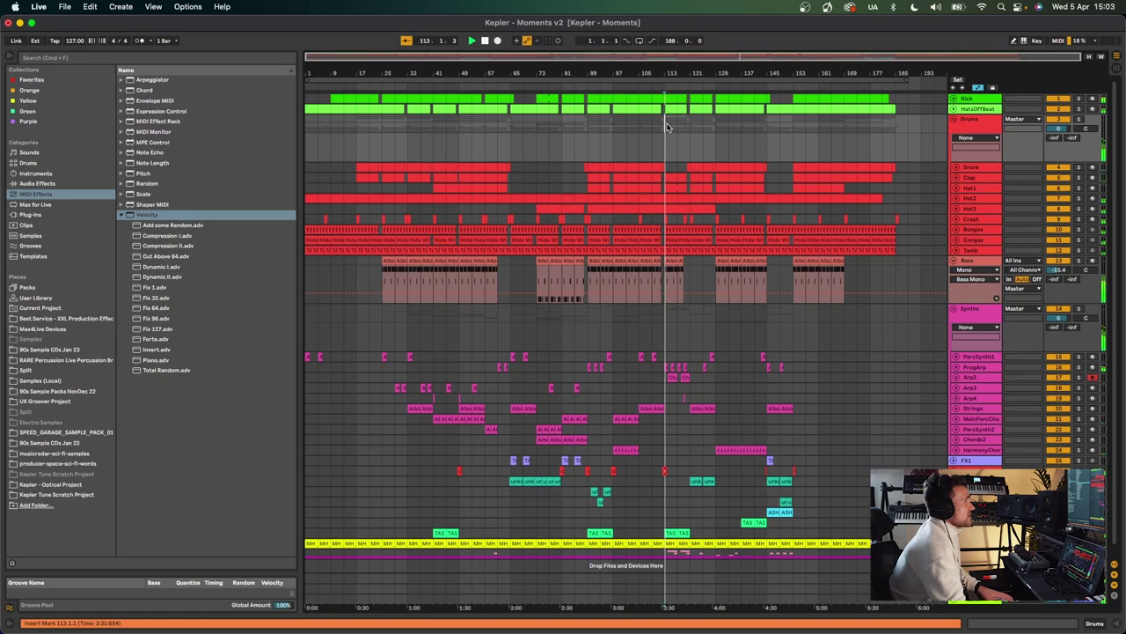
pyautogui.scroll(1, 667, 127)
pyautogui.scroll(3, 665, 126)
pyautogui.press('space')
pyautogui.press('space')
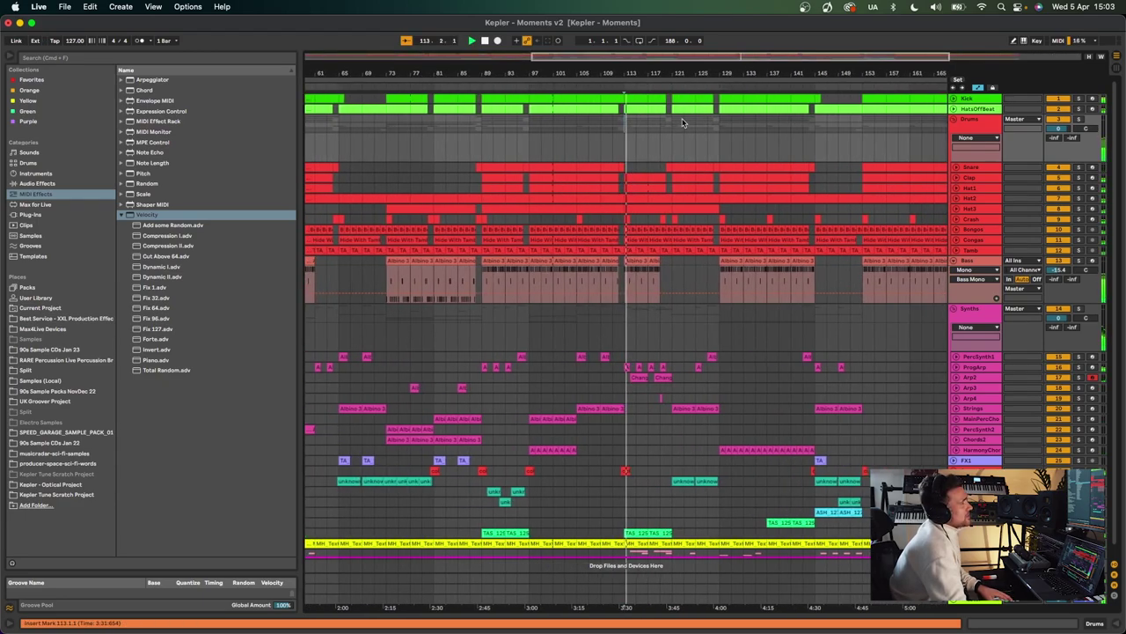
# Step: Play the arrangement from the snare entry just before bar 121, and from bar 129 where the bass re-enters
pyautogui.scroll(2, 652, 138)
pyautogui.click(660, 132)
pyautogui.press('space')
pyautogui.press('space')
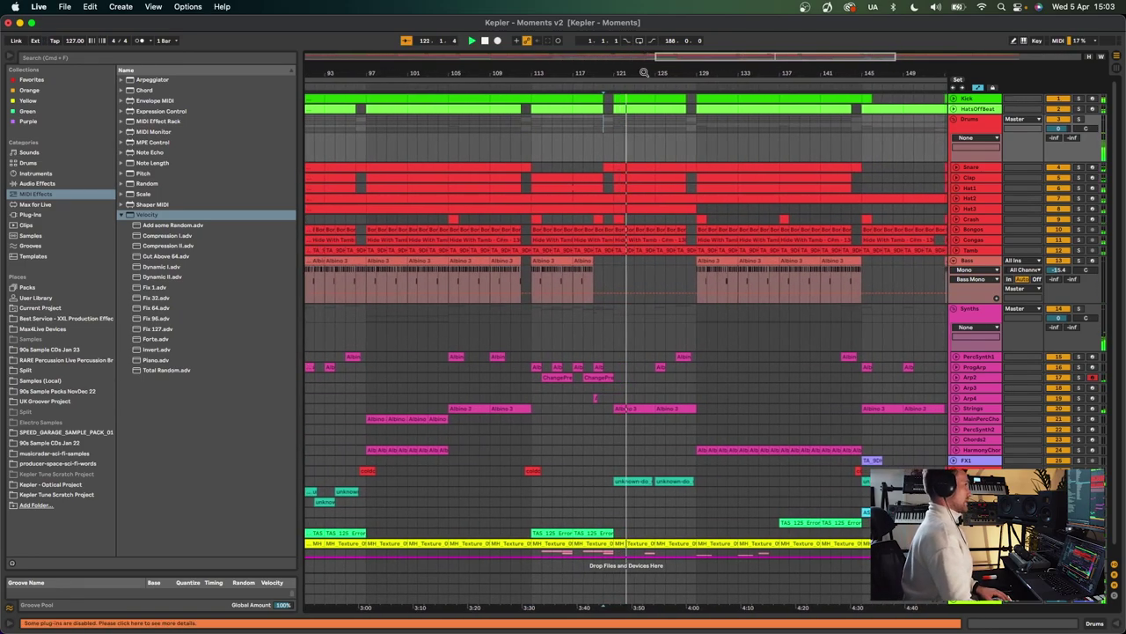
pyautogui.scroll(-3, 654, 211)
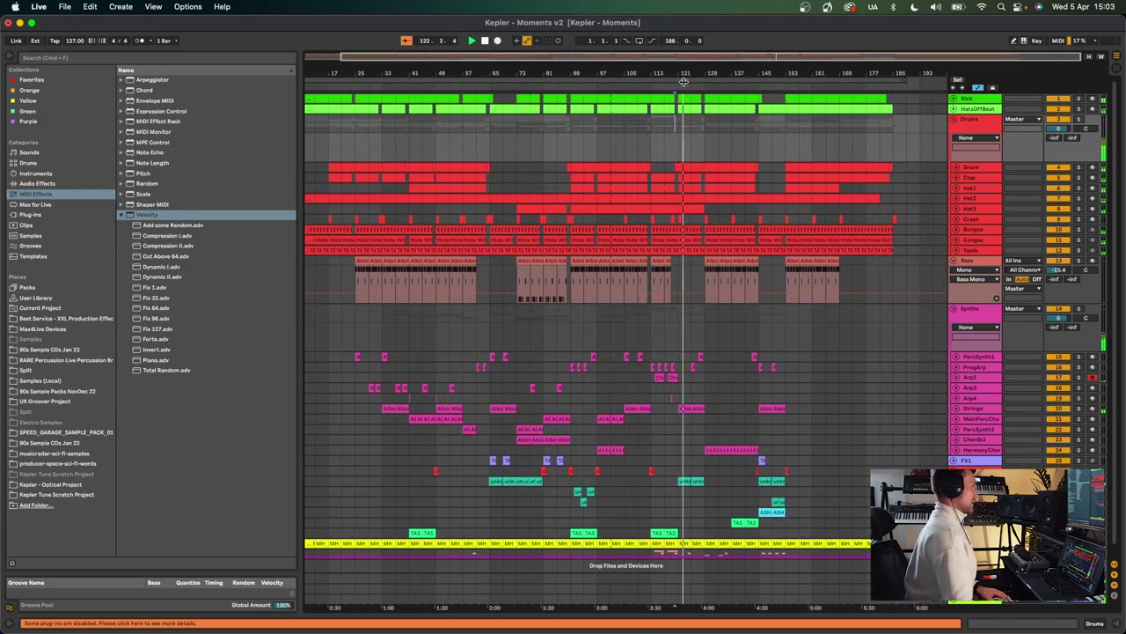
pyautogui.click(702, 262)
pyautogui.press('space')
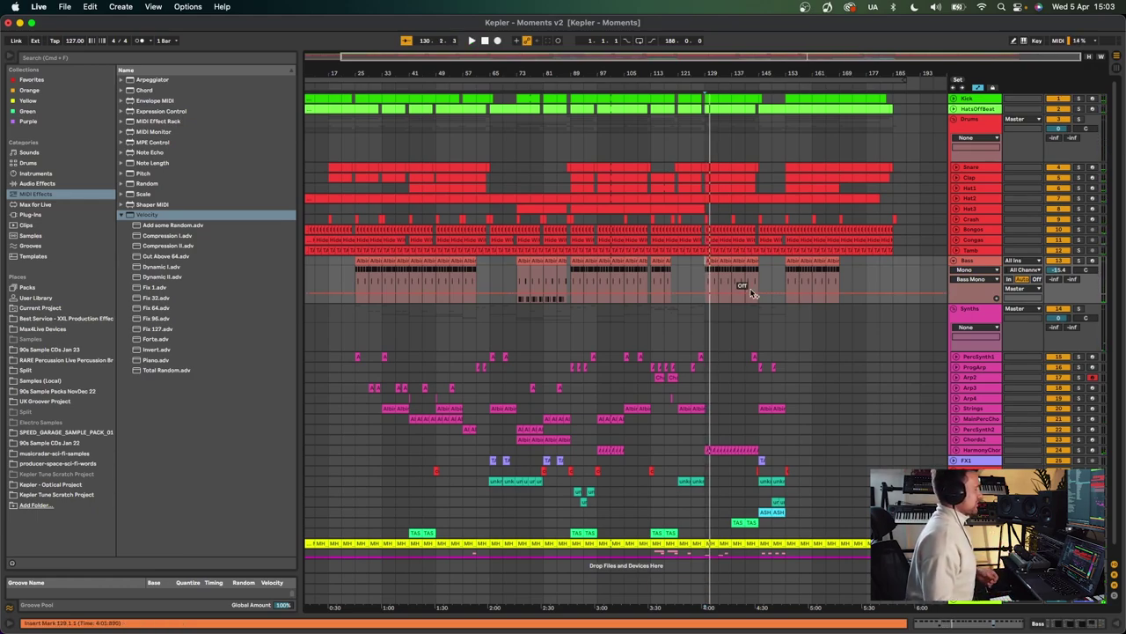
pyautogui.press('space')
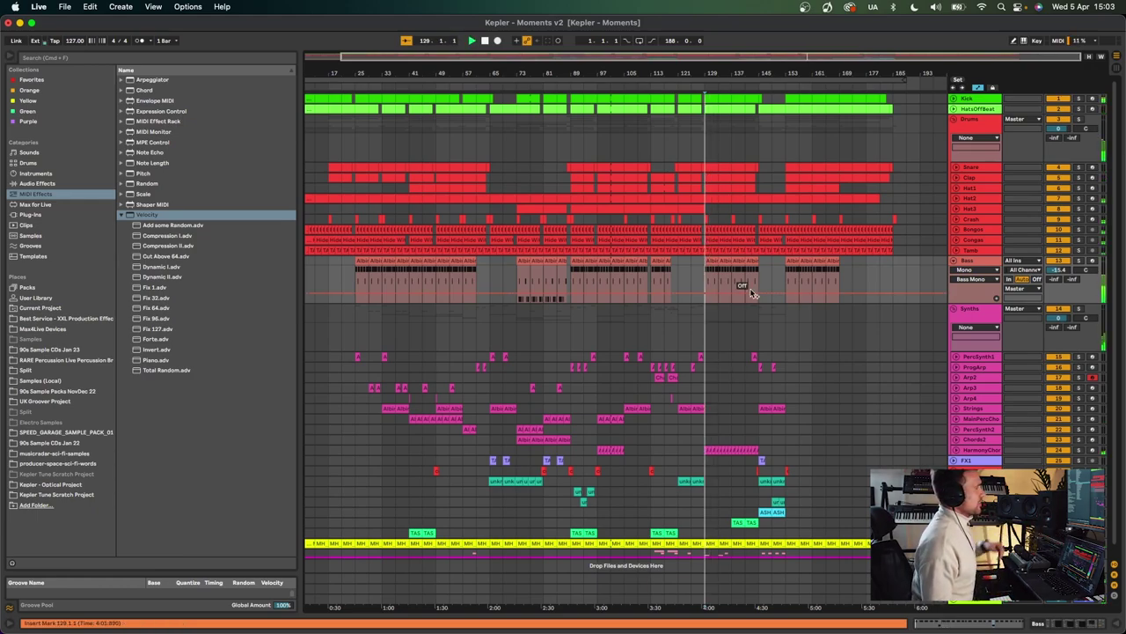
# Step: Play the arrangement from bar 145, after the bass stops, and from bar 153
pyautogui.click(760, 276)
pyautogui.press('space')
pyautogui.press('space')
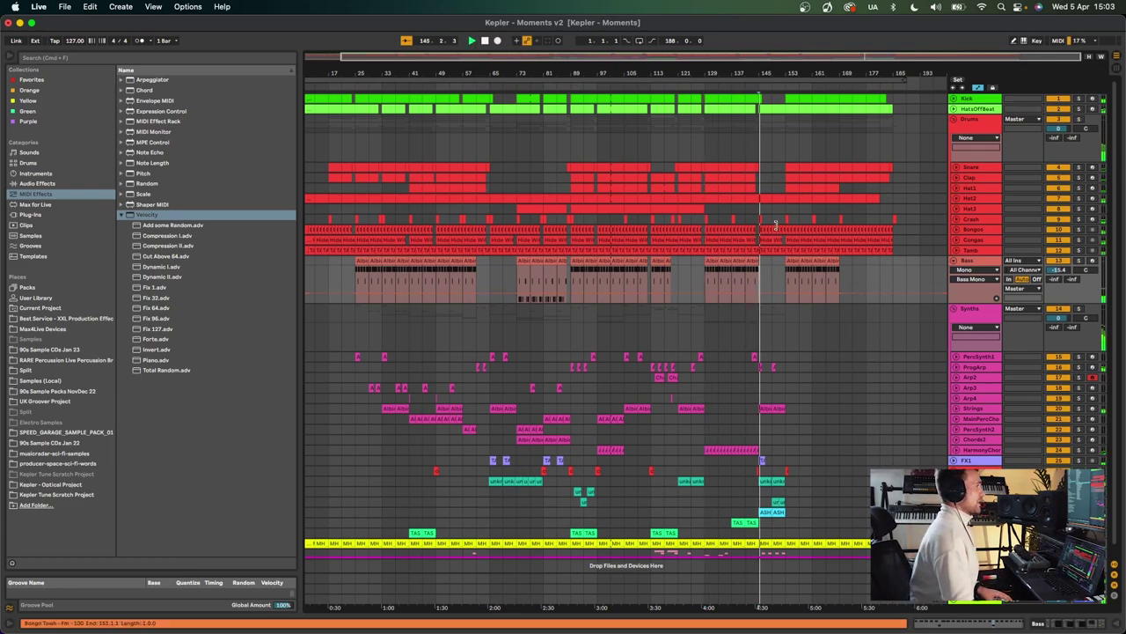
pyautogui.click(785, 141)
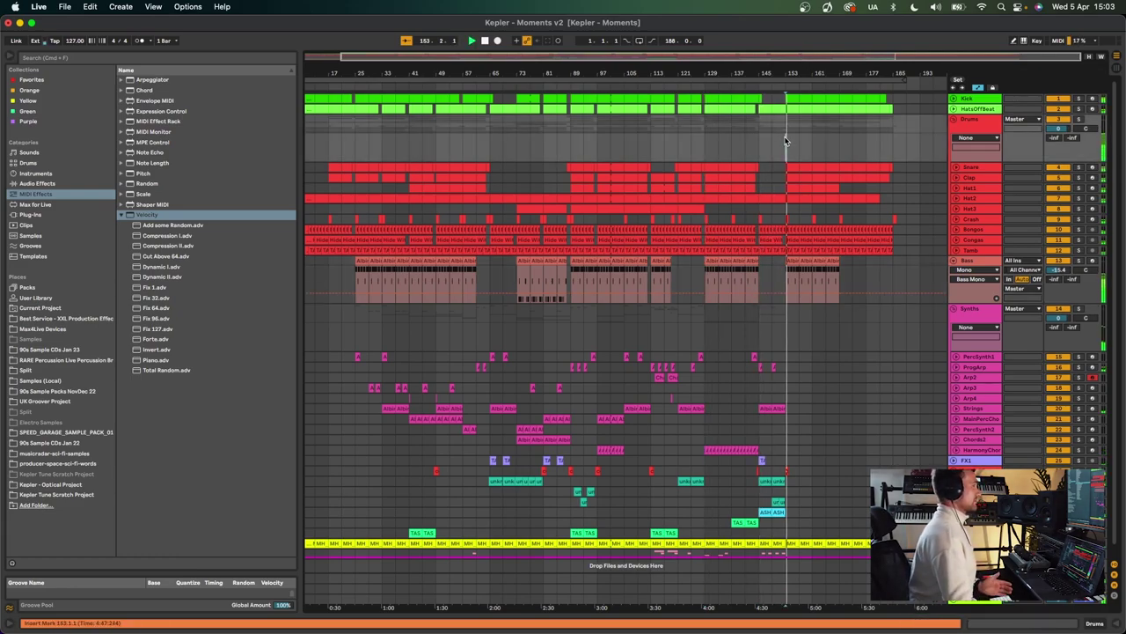